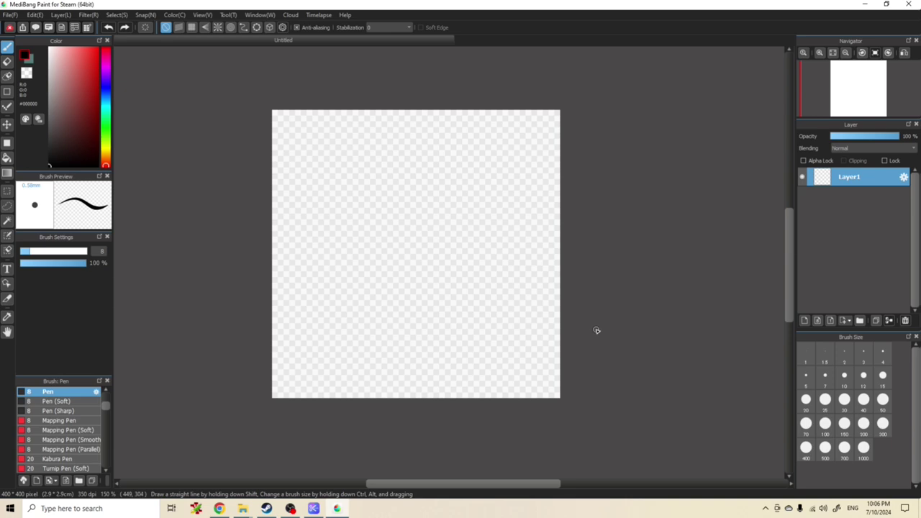
Switch to ChatGPT in the browser and ask "Chat GPT, what should I draw?".
click(220, 509)
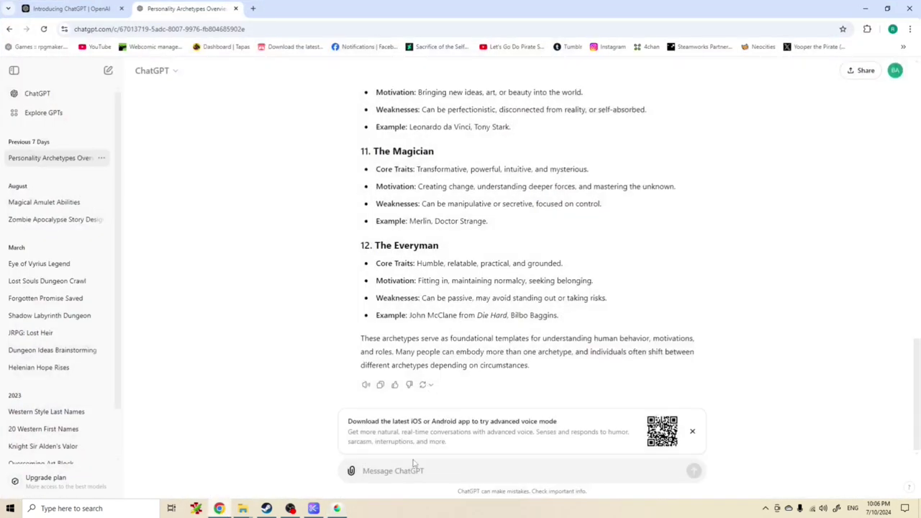
click(404, 471)
text(Chat GPT, what should I draw)
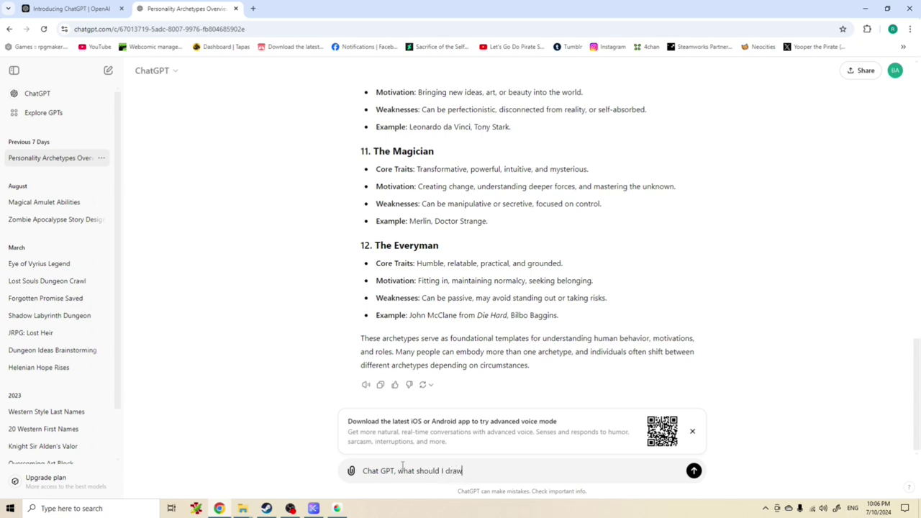
key(Return)
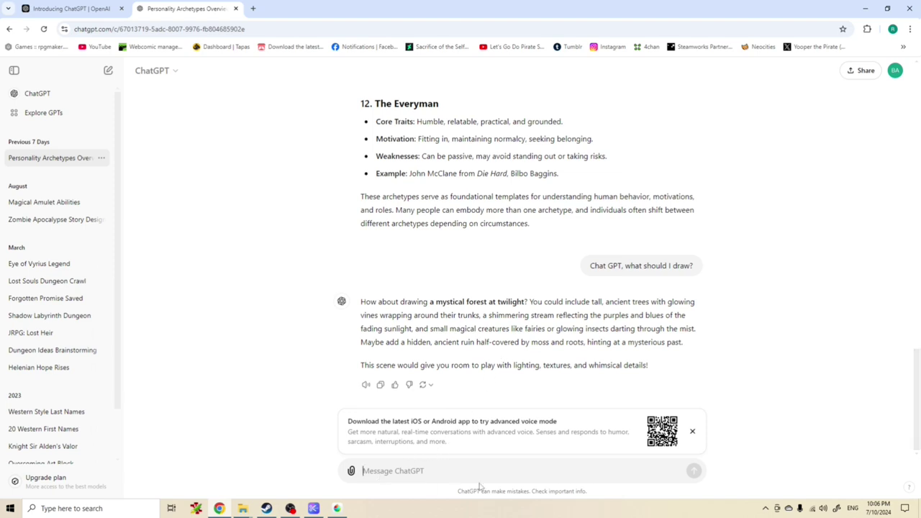
Ask ChatGPT a follow-up for a human subject: "Chat GPT what should I draw which is a human?".
text(Chat )
text(GPT)
text( waht)
key(BackSpace)
key(BackSpace)
key(BackSpace)
text(hat should I draw )
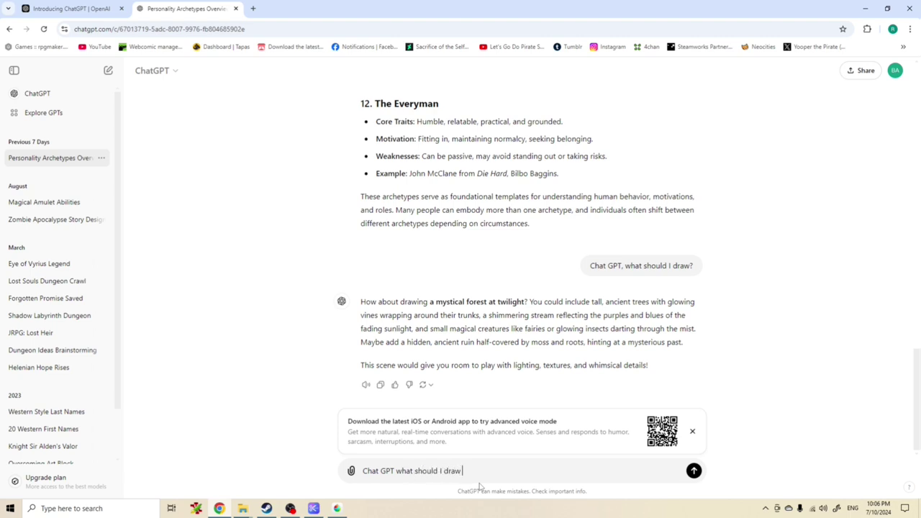
text(which is a human?)
key(Return)
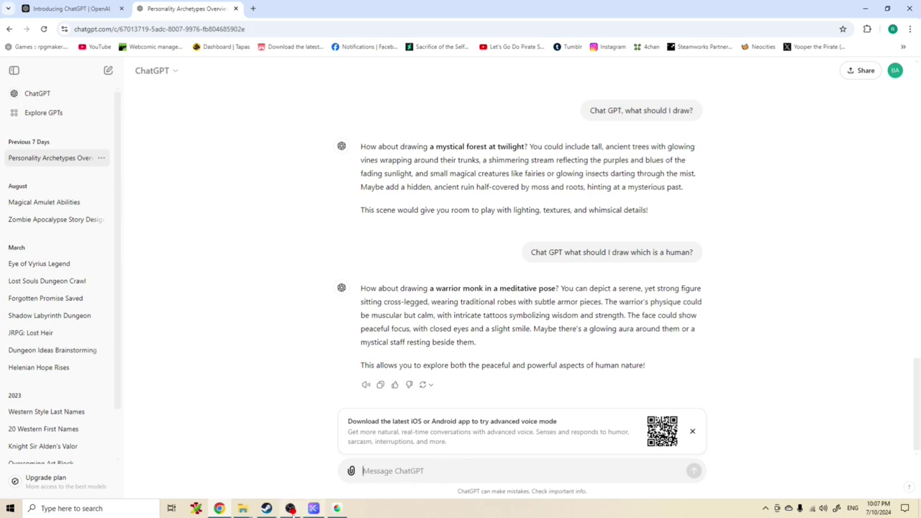
Switch to MediBang Paint and, with the pen at size 2, sketch the monk's bald head with closed eyes, ears, forehead dots and square jaw.
click(336, 508)
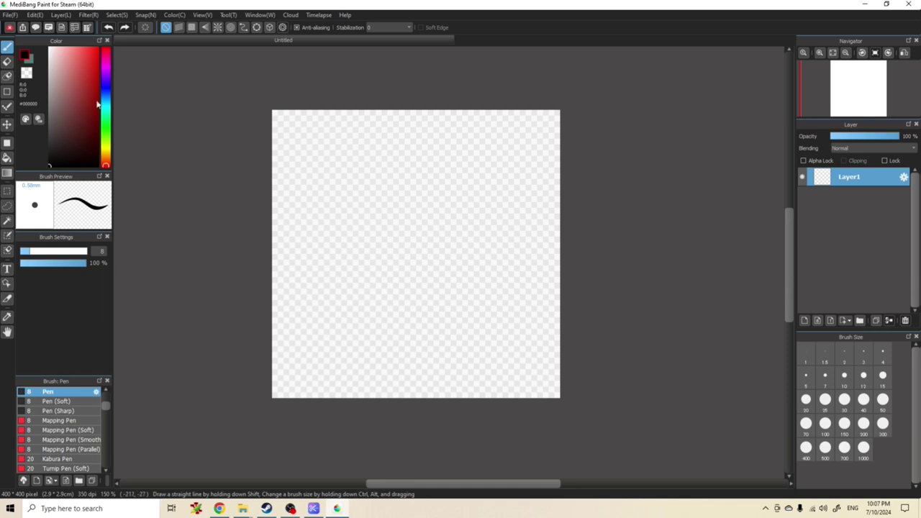
click(844, 352)
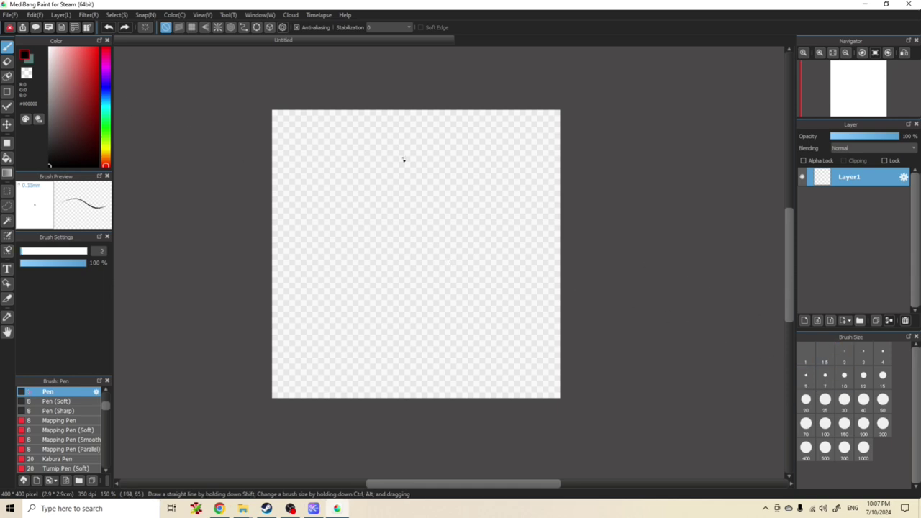
mouse_move(390, 169)
mouse_down()
mouse_move(395, 197)
mouse_move(421, 193)
mouse_move(428, 169)
mouse_move(412, 153)
mouse_move(398, 156)
mouse_move(406, 201)
mouse_up()
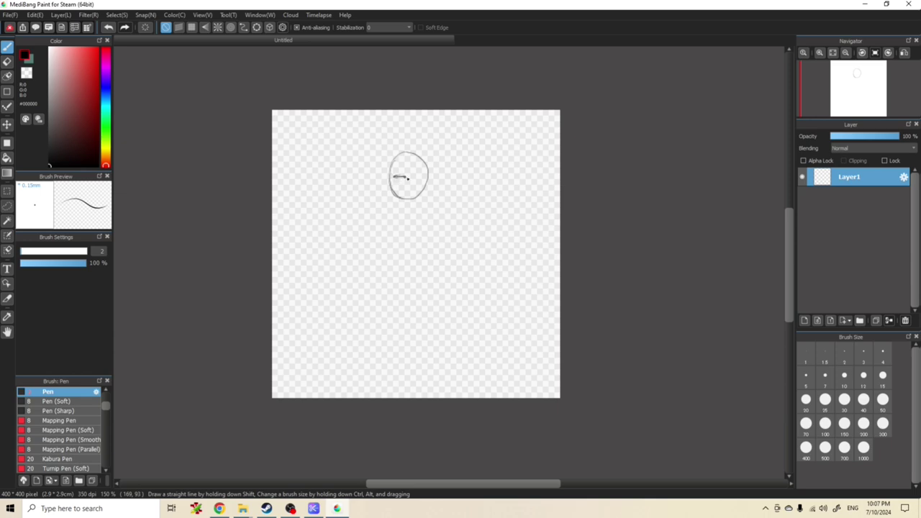
drag(414, 176, 424, 177)
mouse_move(389, 176)
mouse_down()
mouse_move(382, 186)
mouse_move(397, 192)
mouse_move(432, 189)
mouse_move(433, 178)
mouse_up()
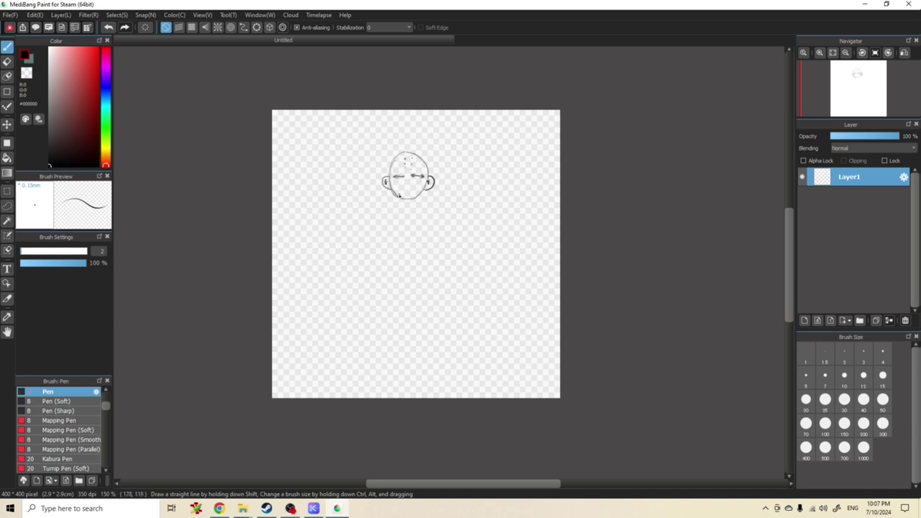
mouse_move(409, 202)
mouse_down()
mouse_move(426, 187)
mouse_move(415, 202)
mouse_move(397, 199)
mouse_move(389, 165)
mouse_move(398, 152)
mouse_move(418, 149)
mouse_move(430, 173)
mouse_move(425, 153)
mouse_move(389, 160)
mouse_move(388, 177)
mouse_move(392, 155)
mouse_move(388, 177)
mouse_up()
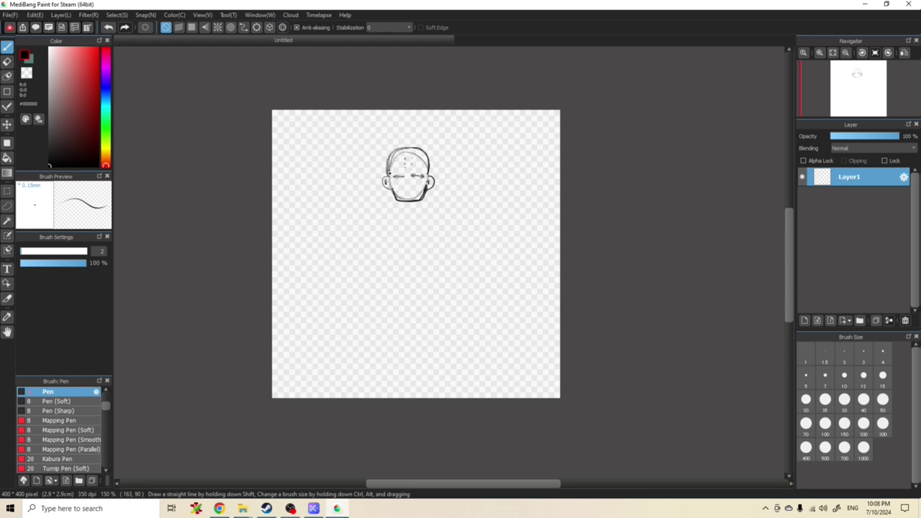
Erase the construction lines inside the monk's face and draw a mouth above the chin.
click(7, 61)
mouse_move(394, 166)
mouse_down()
mouse_move(411, 154)
mouse_move(429, 183)
mouse_move(414, 198)
mouse_move(401, 199)
mouse_move(400, 189)
mouse_up()
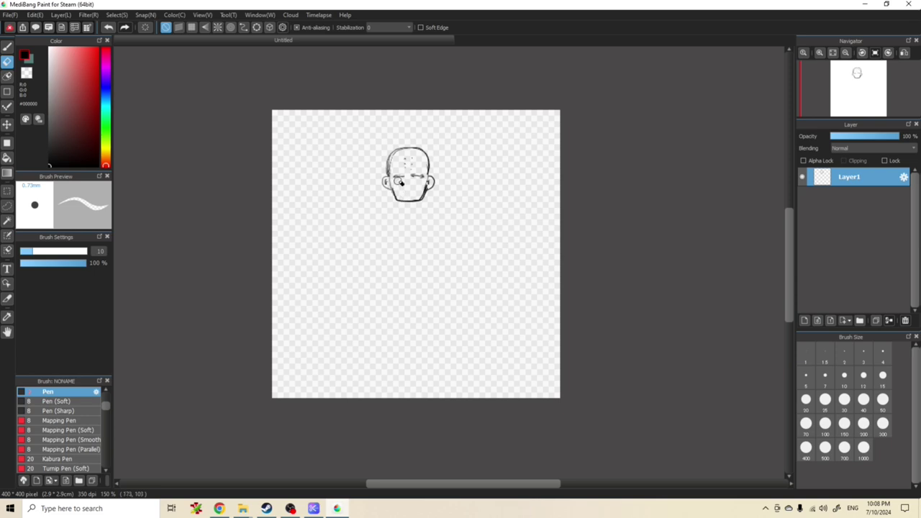
click(8, 46)
click(401, 197)
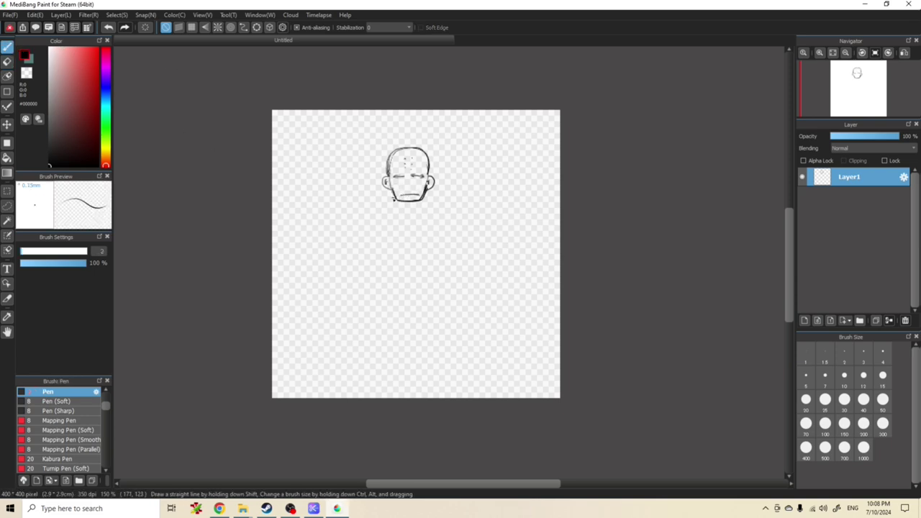
Sketch the neck and torso in a robe with a crossed collar, and outline the folded legs below.
mouse_move(390, 195)
mouse_down()
mouse_move(427, 213)
mouse_move(427, 197)
mouse_move(428, 208)
mouse_move(378, 204)
mouse_move(355, 222)
mouse_move(430, 199)
mouse_move(465, 224)
mouse_move(441, 300)
mouse_move(374, 308)
mouse_up()
mouse_move(356, 220)
mouse_down()
mouse_move(374, 304)
mouse_move(400, 314)
mouse_move(435, 310)
mouse_move(469, 226)
mouse_move(443, 208)
mouse_move(402, 232)
mouse_move(371, 282)
mouse_move(372, 304)
mouse_move(437, 202)
mouse_up()
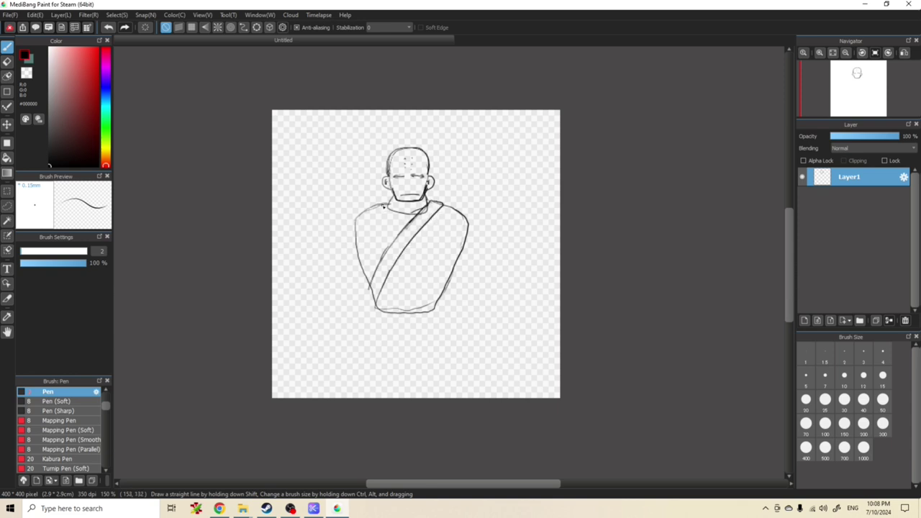
mouse_move(384, 208)
mouse_down()
mouse_move(397, 226)
mouse_move(379, 225)
mouse_move(393, 239)
mouse_up()
mouse_move(374, 302)
mouse_down()
mouse_move(329, 319)
mouse_move(304, 346)
mouse_move(315, 370)
mouse_move(370, 388)
mouse_move(448, 377)
mouse_move(448, 338)
mouse_move(337, 334)
mouse_up()
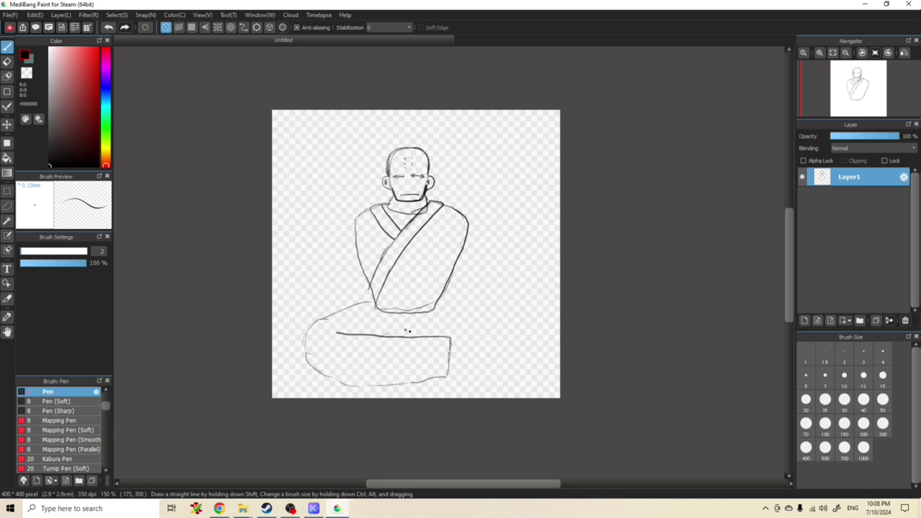
mouse_move(446, 304)
mouse_down()
mouse_move(497, 320)
mouse_move(504, 348)
mouse_move(495, 357)
mouse_up()
Draw both outstretched arms with cuffed sleeves, and add hands in a meditation gesture at the canvas edges.
mouse_move(357, 215)
mouse_down()
mouse_move(277, 308)
mouse_move(320, 304)
mouse_move(351, 269)
mouse_up()
mouse_move(283, 291)
mouse_down()
mouse_move(297, 315)
mouse_move(277, 296)
mouse_up()
mouse_move(469, 226)
mouse_down()
mouse_move(499, 269)
mouse_move(538, 287)
mouse_move(528, 309)
mouse_move(487, 296)
mouse_move(461, 256)
mouse_up()
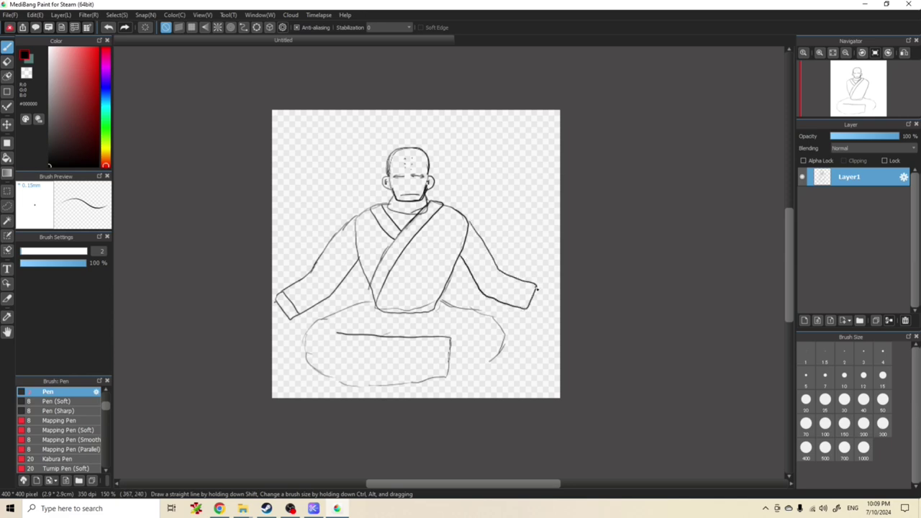
mouse_move(526, 283)
mouse_down()
mouse_move(514, 304)
mouse_move(534, 304)
mouse_move(545, 274)
mouse_move(546, 285)
mouse_move(552, 276)
mouse_move(551, 288)
mouse_move(559, 285)
mouse_move(535, 303)
mouse_up()
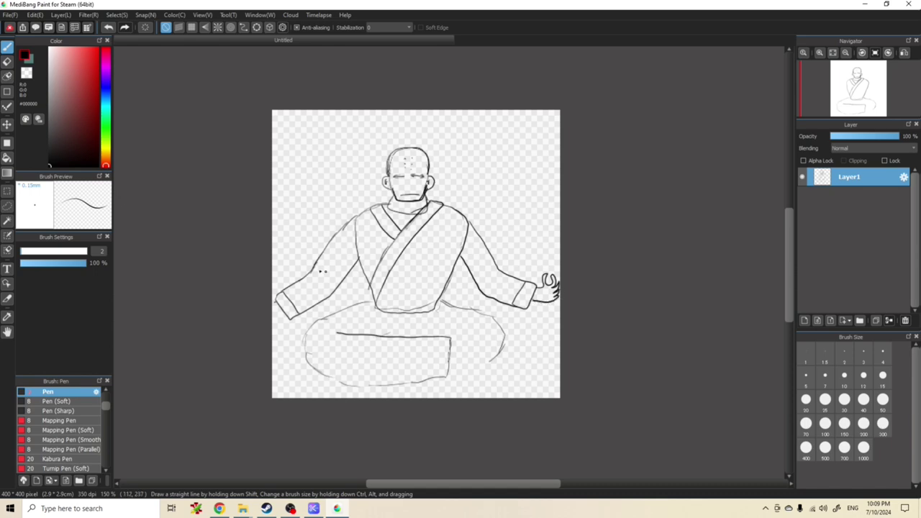
drag(273, 309, 274, 321)
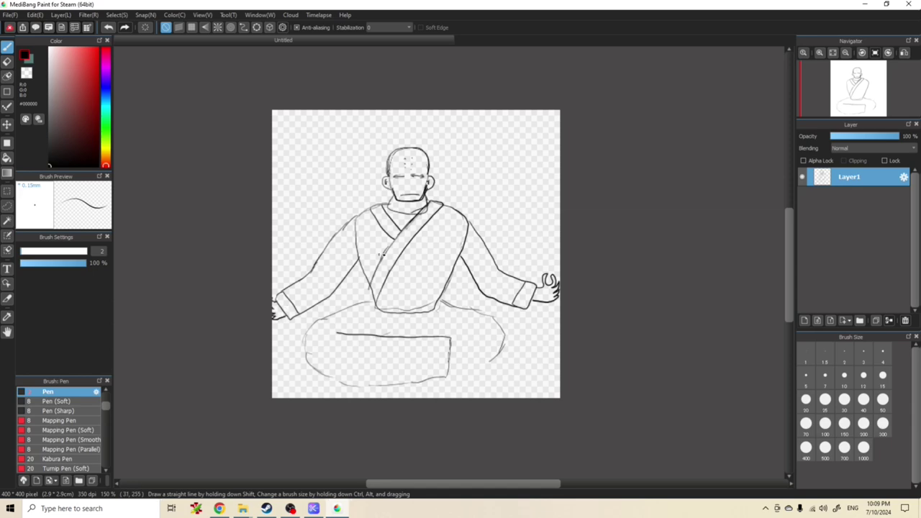
Draw a spiky aura outline around the seated monk, continuing down both sides to the legs.
mouse_move(296, 131)
mouse_down()
mouse_move(322, 152)
mouse_move(378, 126)
mouse_move(474, 129)
mouse_move(497, 151)
mouse_move(530, 151)
mouse_move(555, 172)
mouse_move(559, 291)
mouse_move(494, 371)
mouse_up()
drag(296, 136, 272, 265)
drag(274, 319, 296, 372)
Draw the two feet of the crossed legs and erase the stray curve across the base of the neck.
mouse_move(453, 342)
mouse_down()
mouse_move(478, 325)
mouse_move(475, 366)
mouse_move(455, 372)
mouse_up()
drag(505, 347, 467, 373)
mouse_move(389, 332)
mouse_down()
mouse_move(342, 315)
mouse_move(335, 335)
mouse_move(343, 319)
mouse_move(334, 292)
mouse_move(311, 331)
mouse_move(334, 337)
mouse_up()
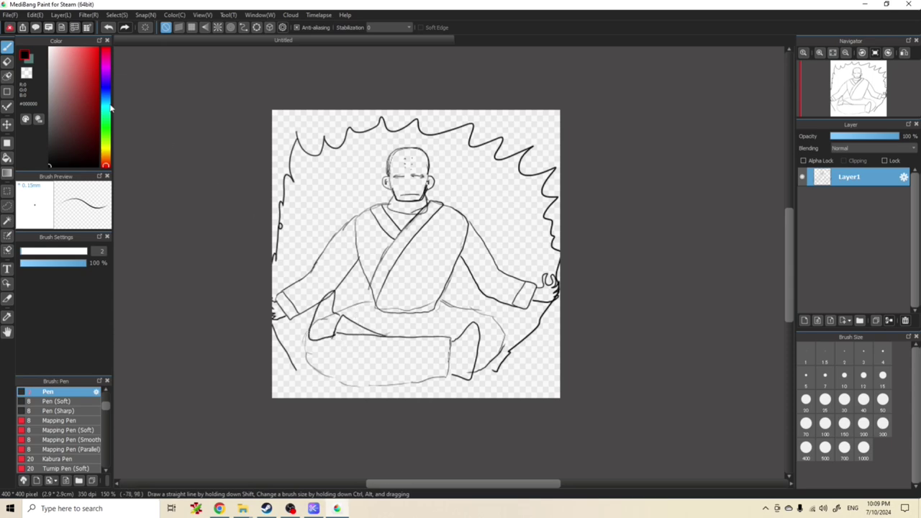
click(7, 61)
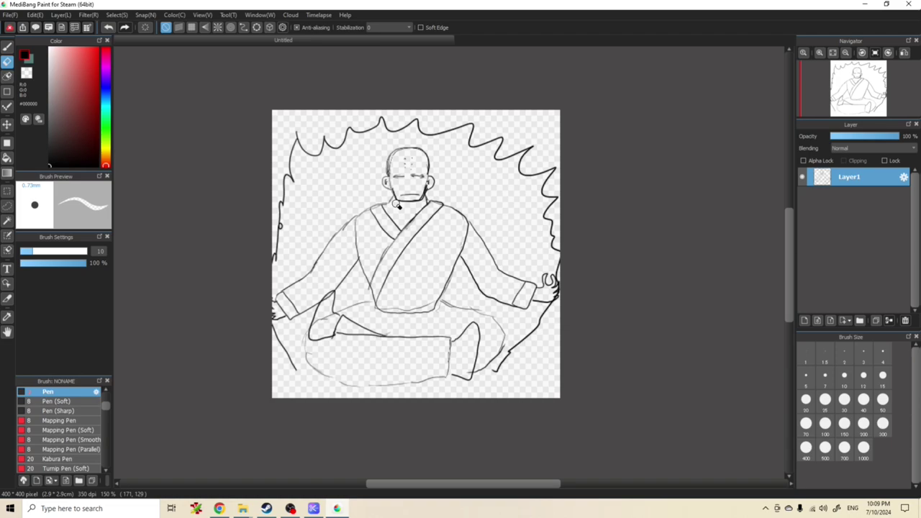
Check ChatGPT's warrior monk description in the browser, and return to the MediBang Paint drawing with the pen.
click(219, 508)
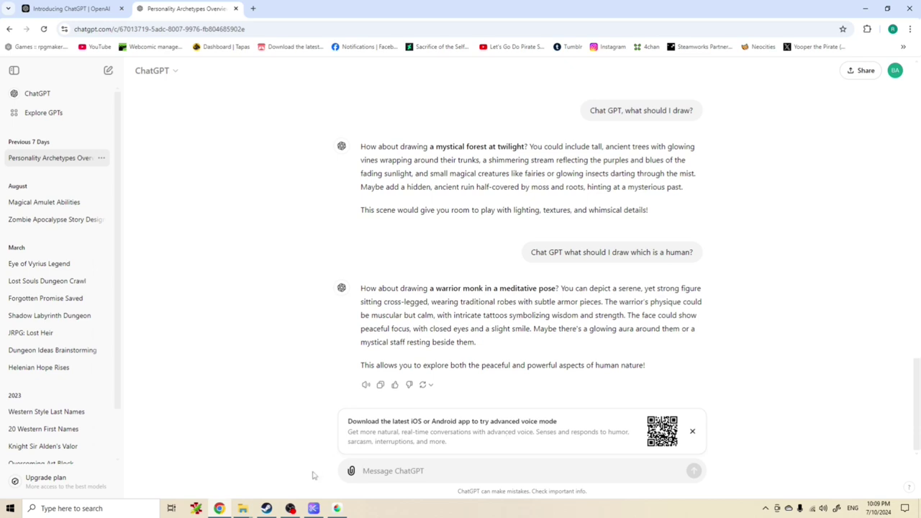
click(352, 512)
click(338, 508)
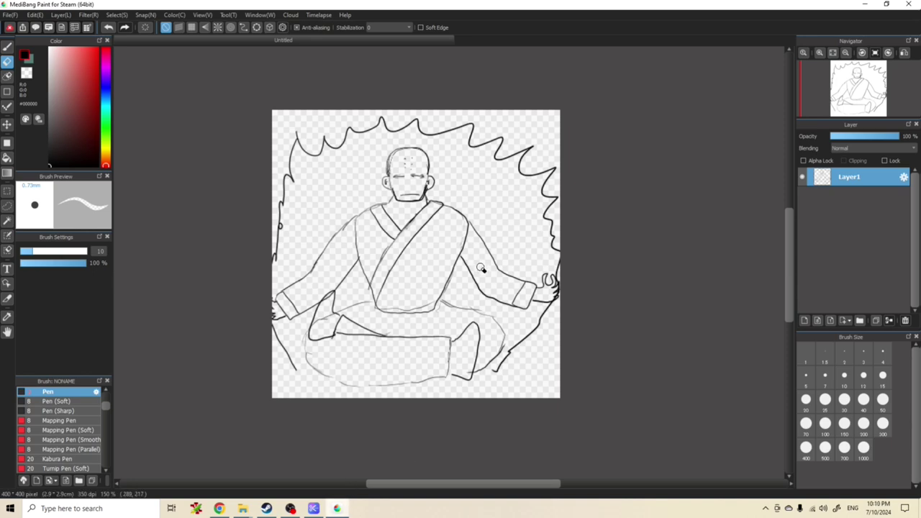
click(7, 45)
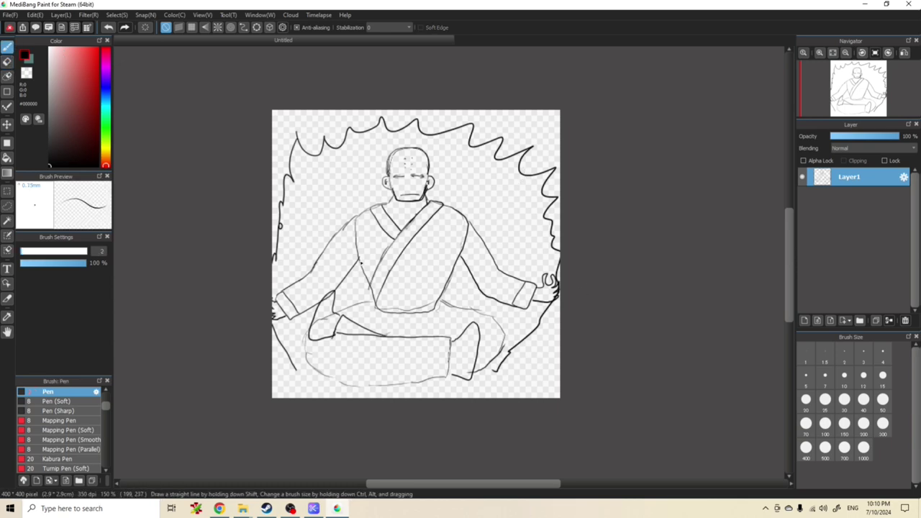
Try to resize the canvas to 500 × 800 px anchored at the top left.
click(61, 15)
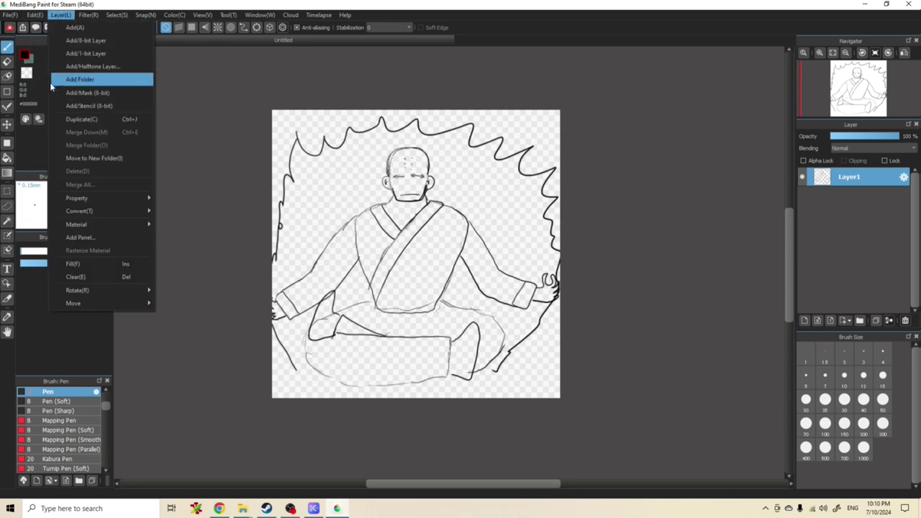
click(55, 162)
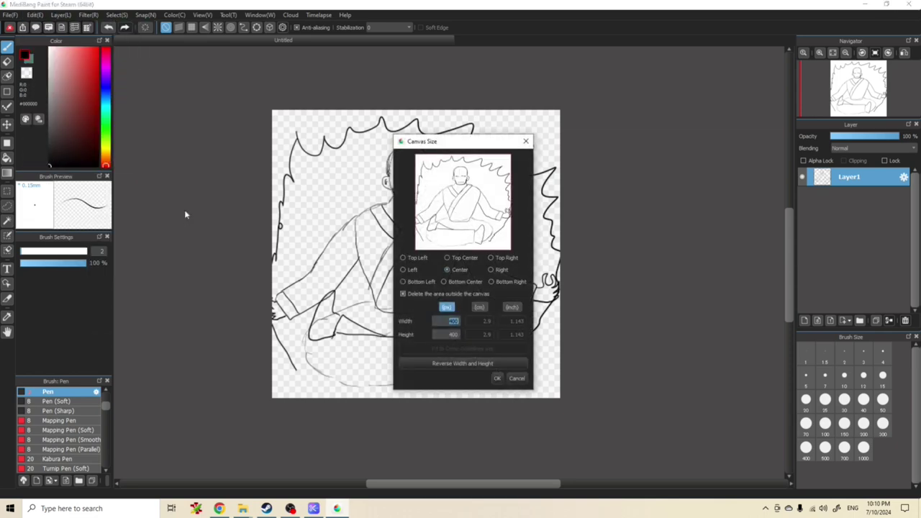
click(412, 258)
text(500)
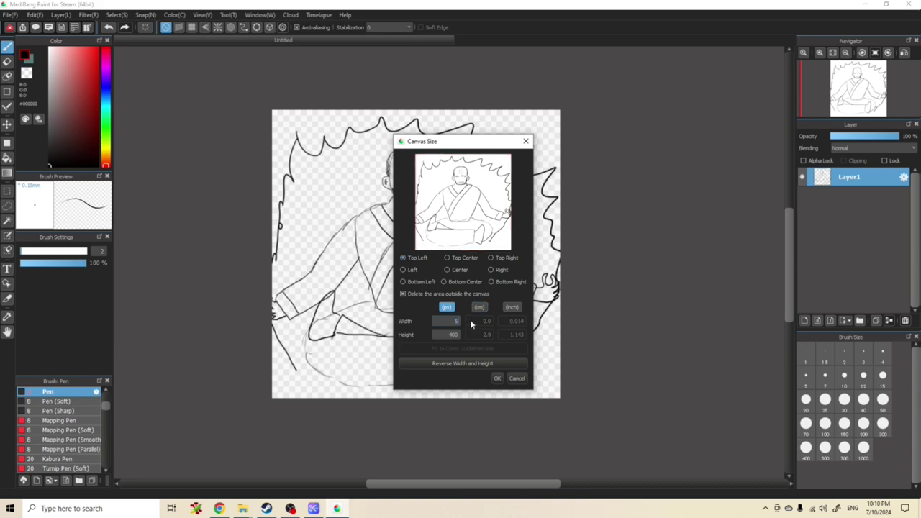
double_click(455, 334)
text(800)
click(497, 378)
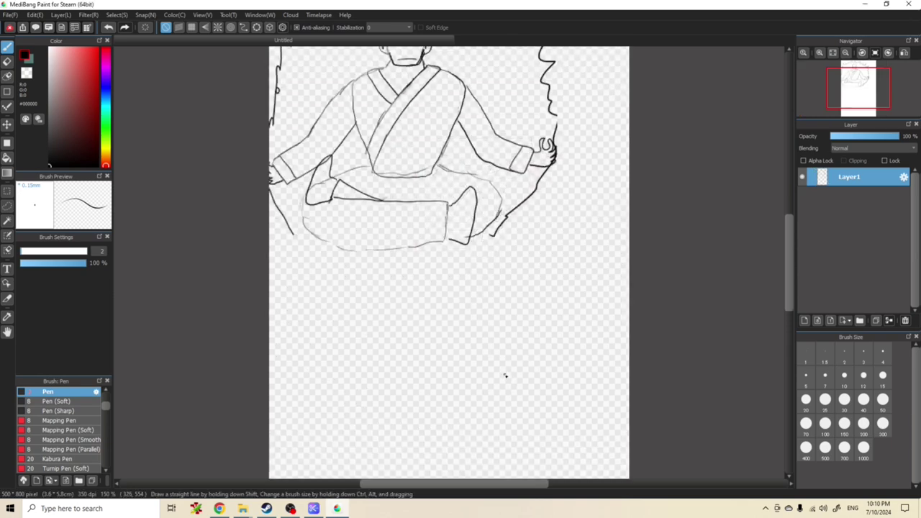
key(ctrl+z)
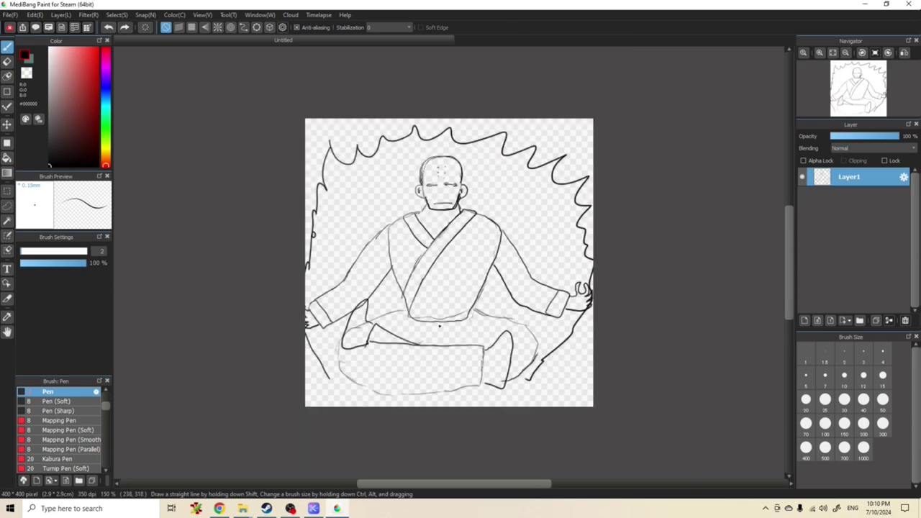
Resize the canvas to 800 px wide and 500 px high, anchored at the center.
click(34, 14)
click(59, 159)
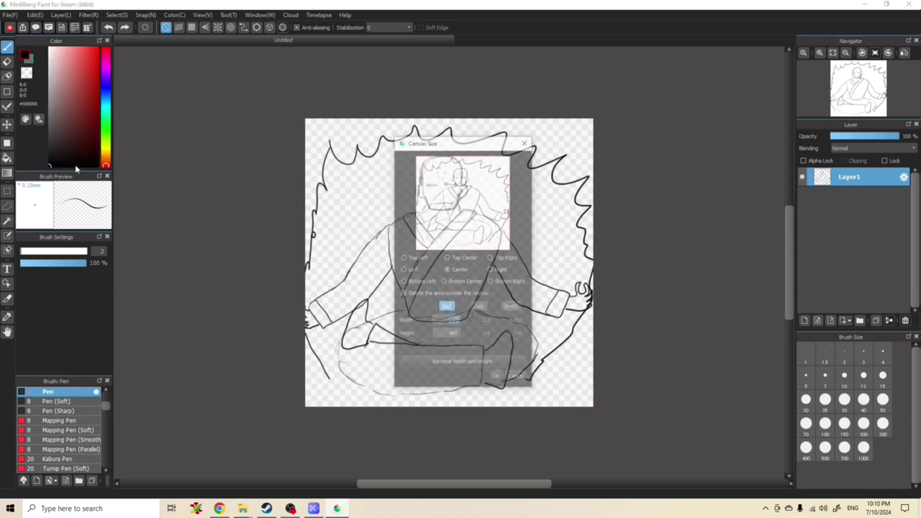
text(800)
double_click(455, 334)
text(500)
click(497, 377)
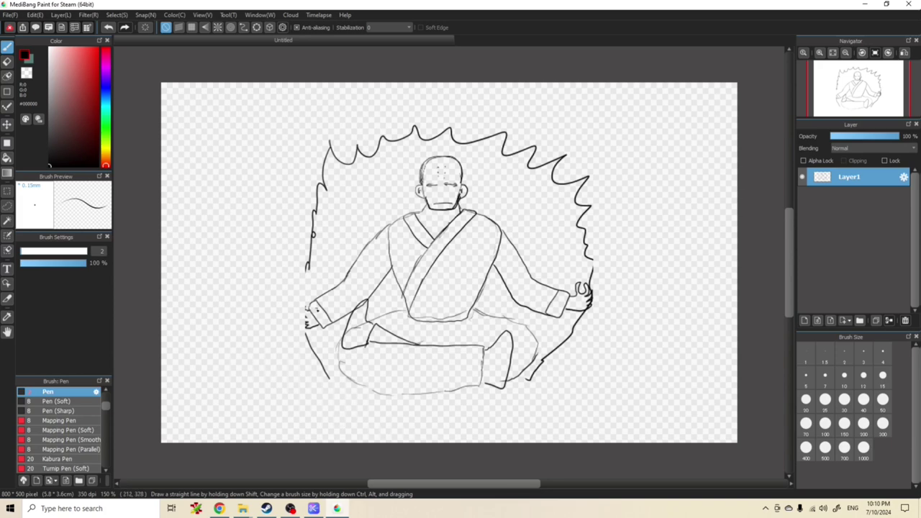
Complete the cut-off hand beyond the old canvas edge, redraw the front leg's outline and add trouser cuffs at the ankles.
drag(308, 310, 298, 325)
mouse_move(340, 344)
mouse_down()
mouse_move(350, 382)
mouse_move(383, 394)
mouse_move(496, 402)
mouse_up()
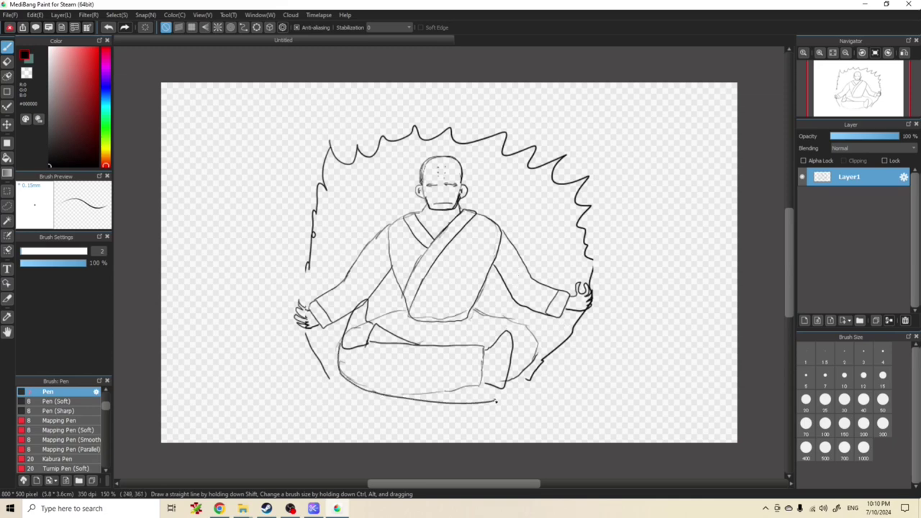
key(ctrl+z)
mouse_move(340, 344)
mouse_down()
mouse_move(345, 385)
mouse_move(441, 395)
mouse_move(480, 387)
mouse_move(484, 348)
mouse_move(469, 346)
mouse_move(464, 387)
mouse_up()
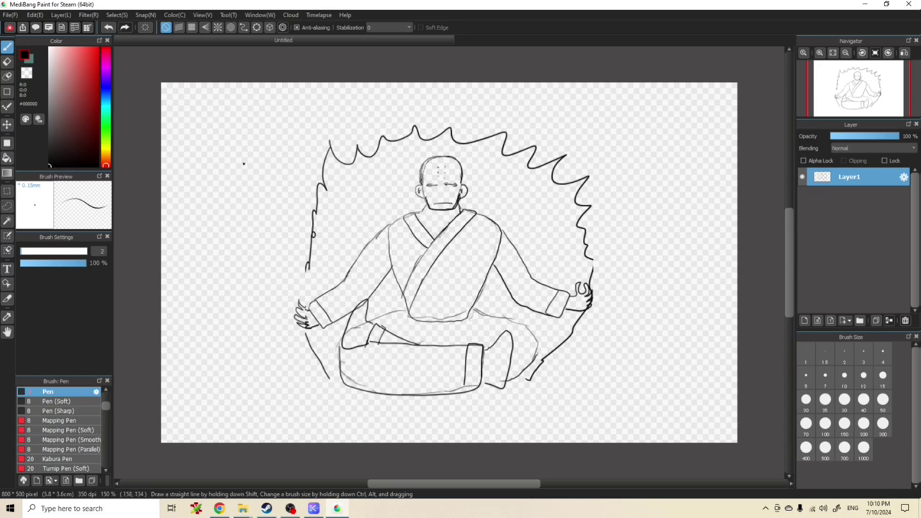
Erase the torso side lines that run through the tops of both sleeves.
click(7, 61)
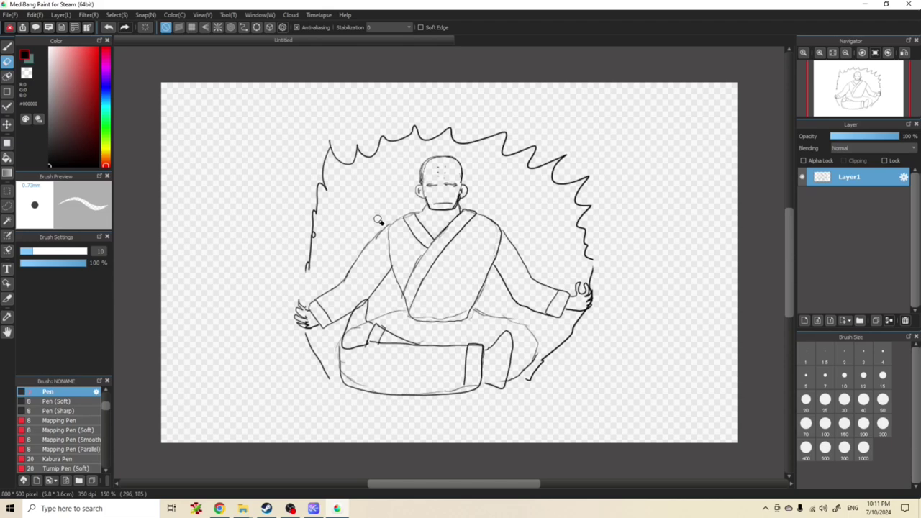
drag(391, 232, 394, 261)
Try to sketch a long staff freehand on the ground beside the monk's legs.
click(7, 46)
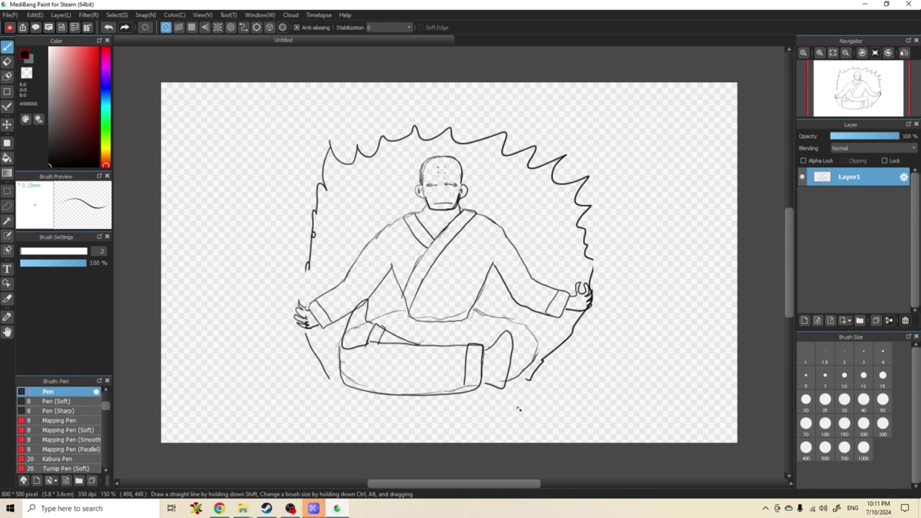
mouse_move(428, 408)
mouse_down()
mouse_move(695, 368)
mouse_move(695, 383)
mouse_move(493, 406)
mouse_up()
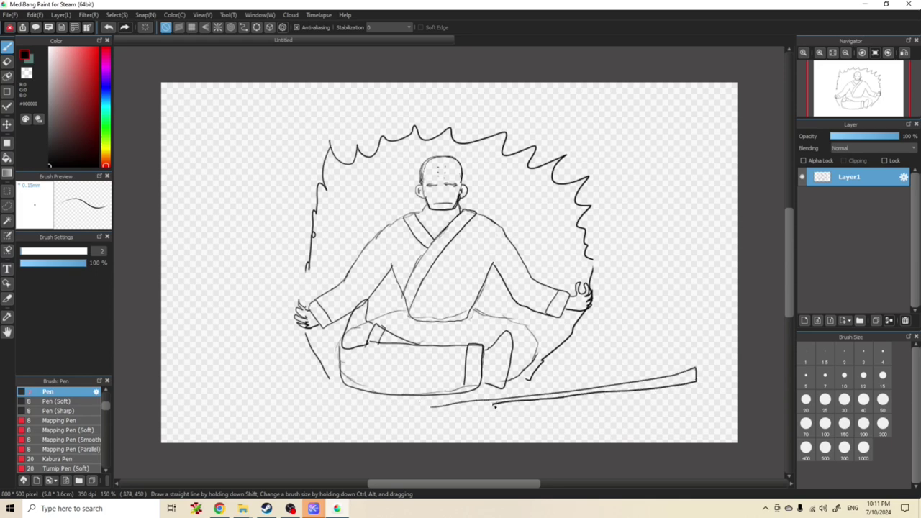
key(ctrl+z)
Draw the staff as a long thin slanted bar with straight lines below the monk's legs and round off its ends.
click(7, 92)
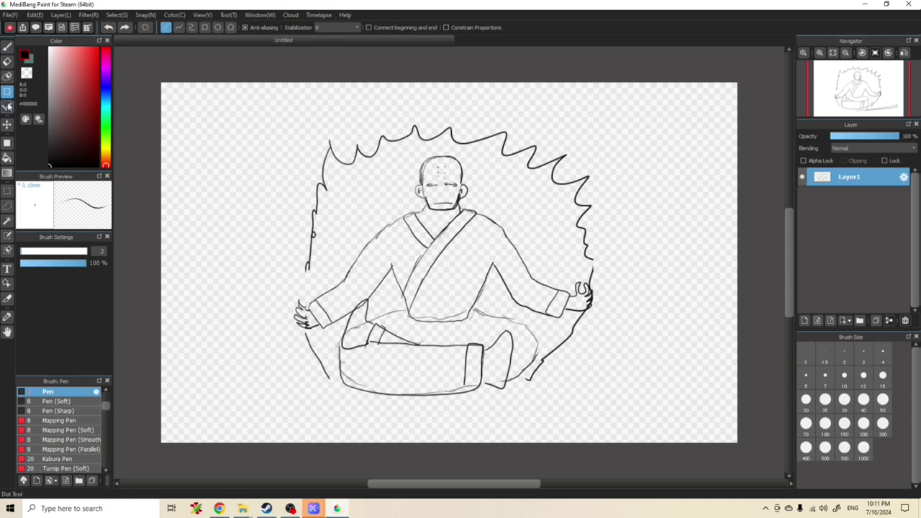
mouse_move(441, 411)
mouse_down()
mouse_move(699, 371)
mouse_move(423, 425)
mouse_move(454, 413)
mouse_up()
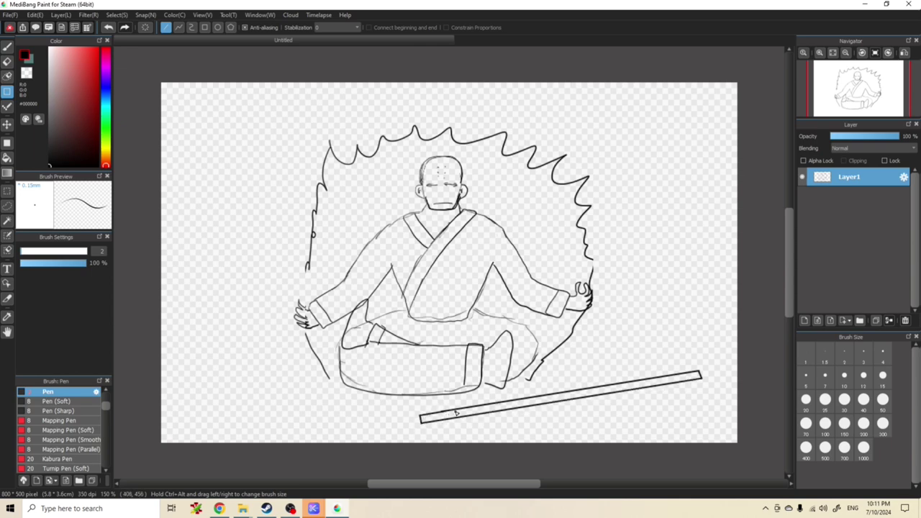
key(b)
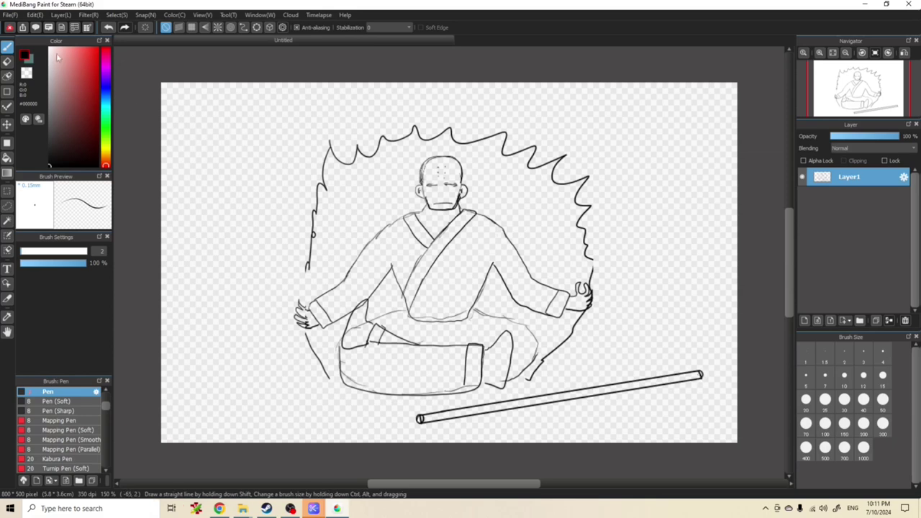
key(e)
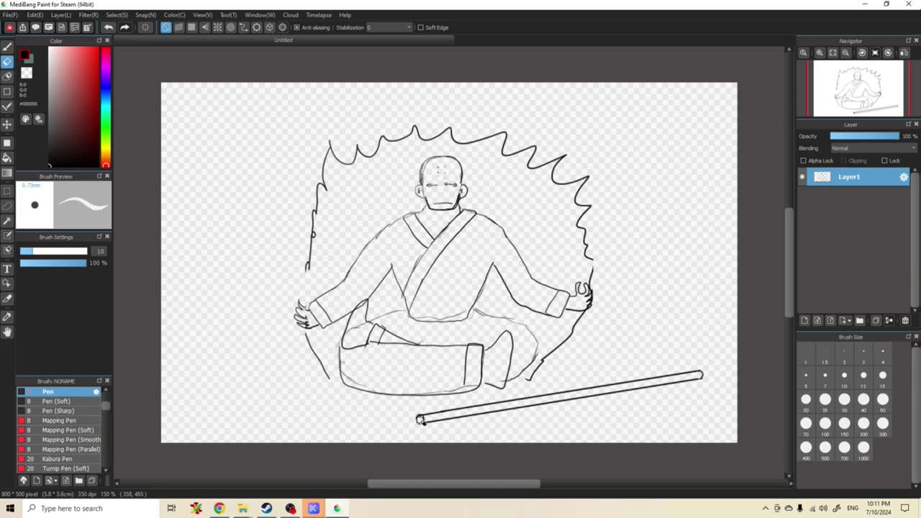
Switch to ChatGPT, ask "What should I draw which is a human x10 examples" and read through the suggested ideas.
click(220, 508)
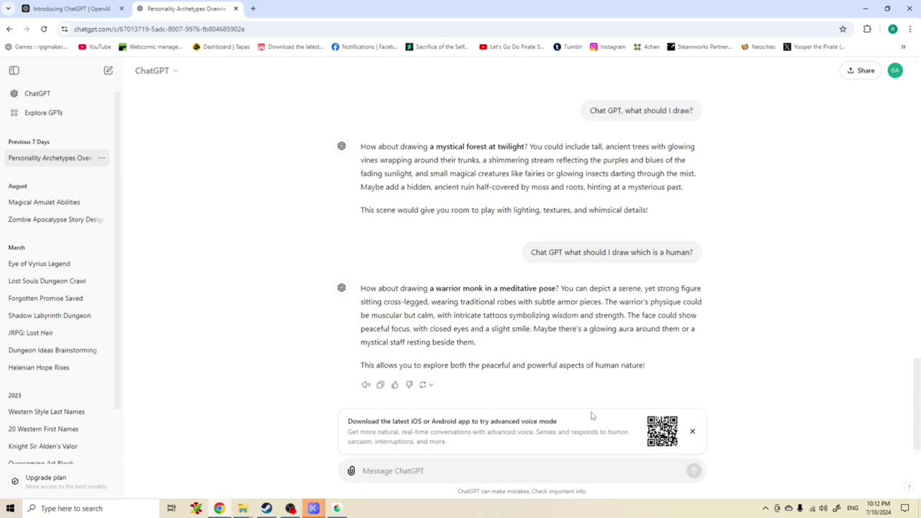
text(i)
key(BackSpace)
text(What)
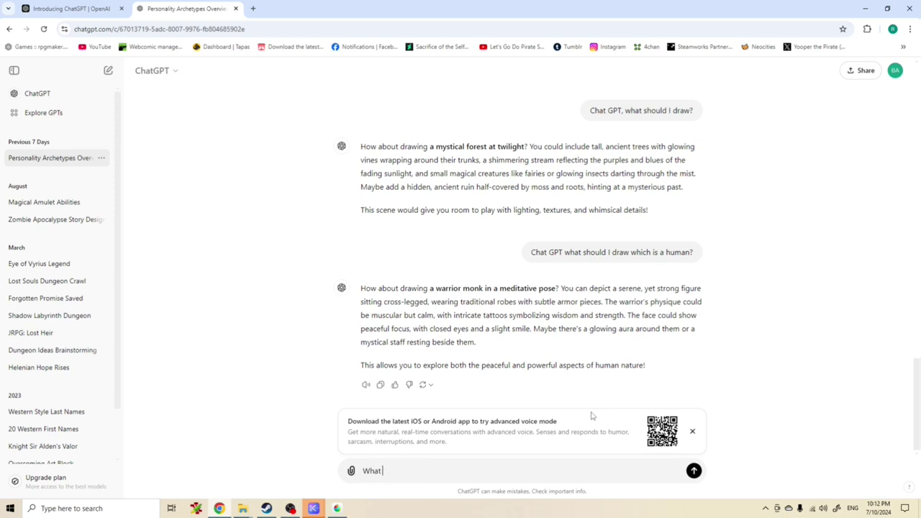
text( should I draw which is a human x10 examples)
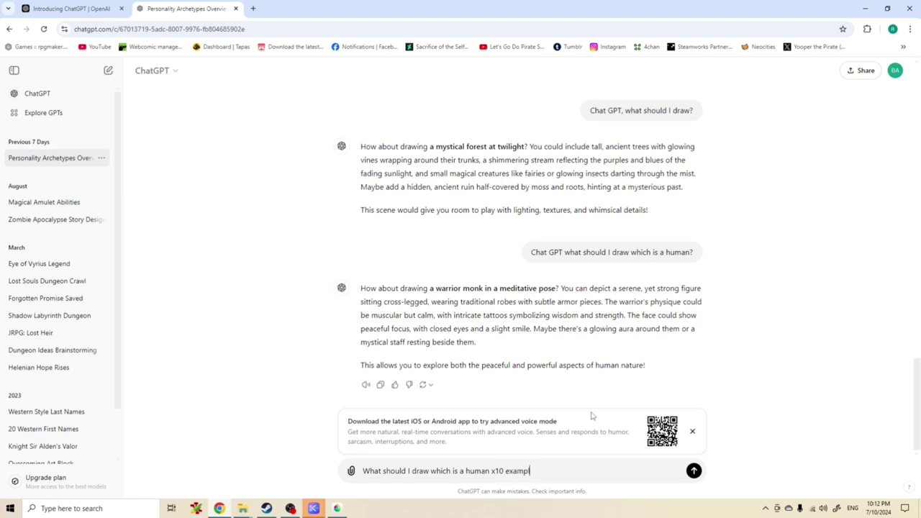
key(Return)
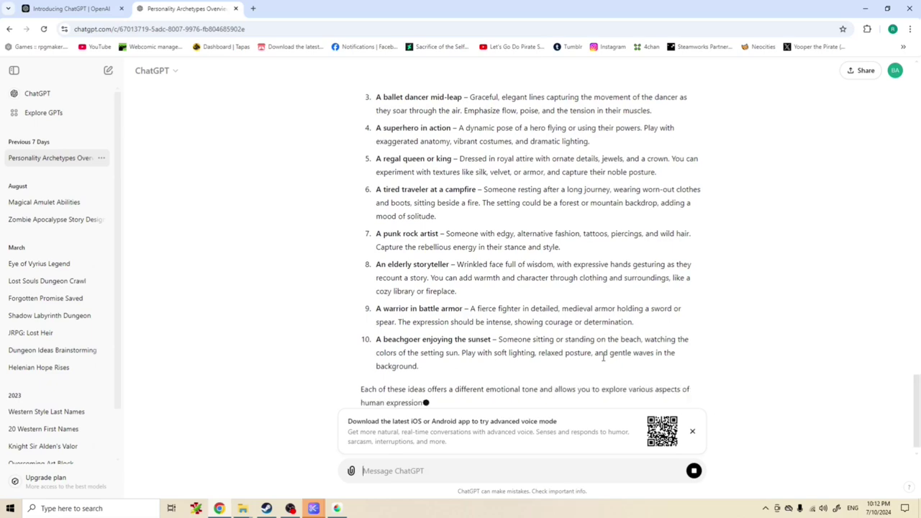
scroll(603, 358, up, 5)
scroll(647, 230, down, 3)
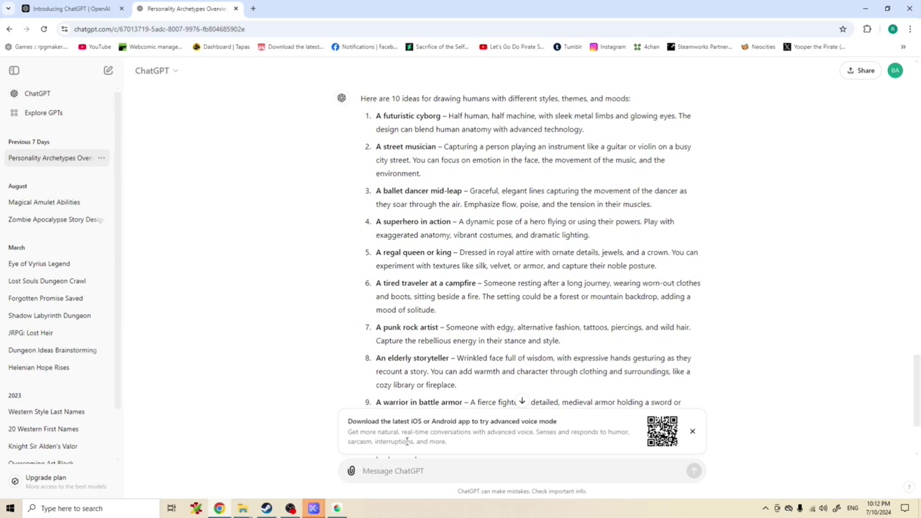
Return to MediBang Paint, hide the monk drawing's layer and add a new empty layer.
click(313, 508)
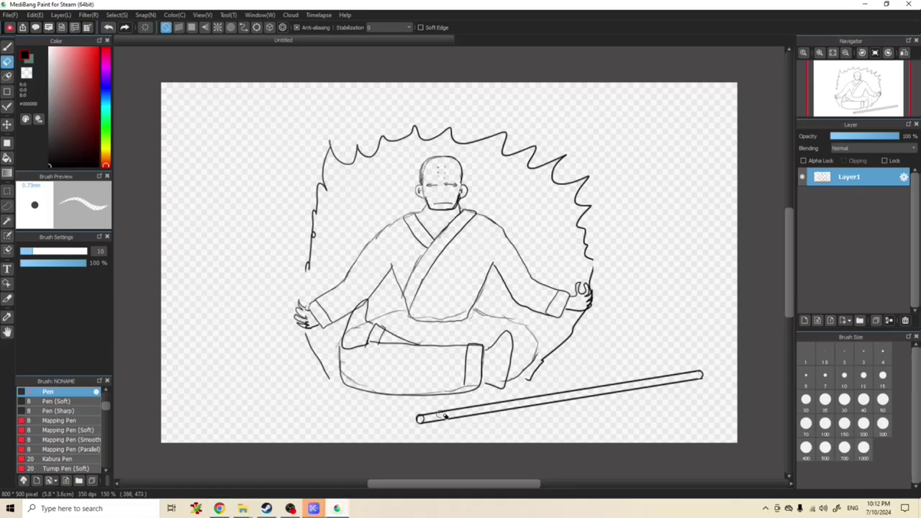
click(802, 177)
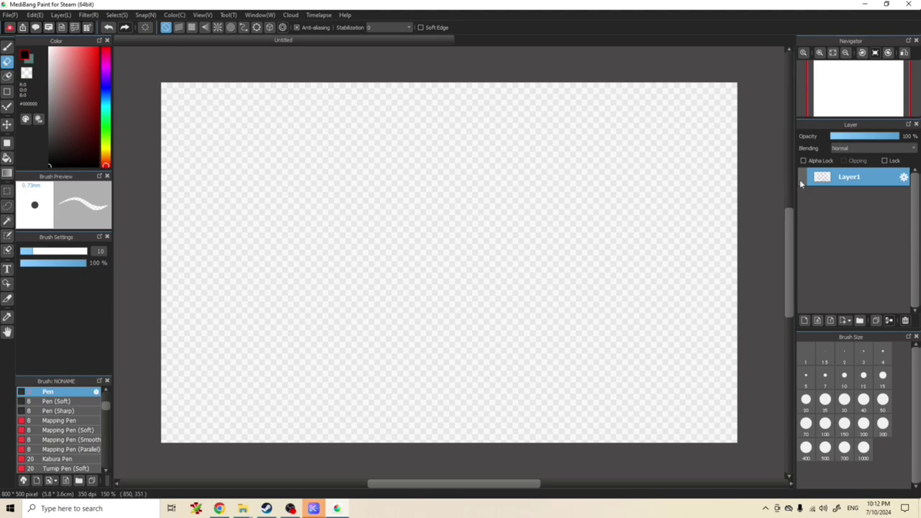
click(805, 320)
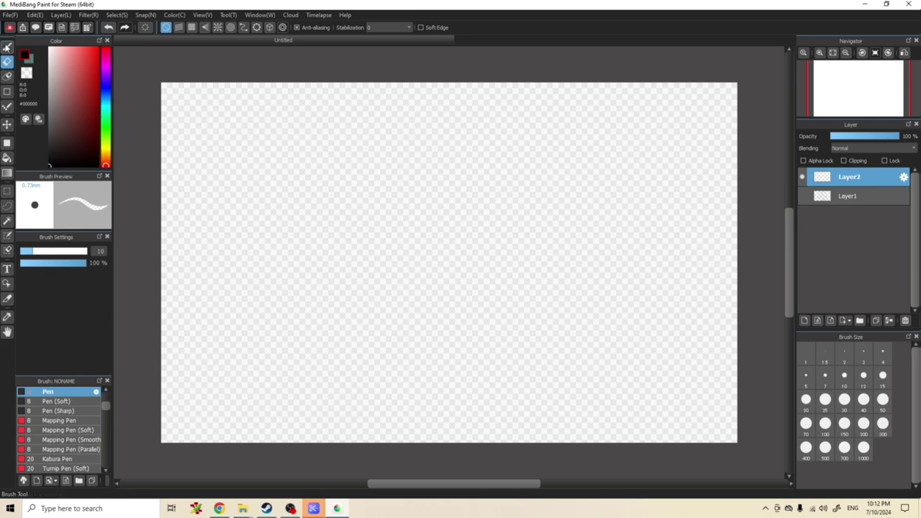
Sketch the cyborg's tilted skull-shaped head near the canvas's upper middle, with two round eyes and a grid in one of them.
key(b)
mouse_move(417, 133)
mouse_down()
mouse_move(460, 121)
mouse_move(463, 133)
mouse_move(451, 119)
mouse_move(419, 130)
mouse_move(418, 149)
mouse_move(456, 176)
mouse_up()
mouse_move(438, 174)
mouse_down()
mouse_move(467, 177)
mouse_move(468, 135)
mouse_move(458, 116)
mouse_move(432, 116)
mouse_move(418, 134)
mouse_move(465, 140)
mouse_move(454, 137)
mouse_up()
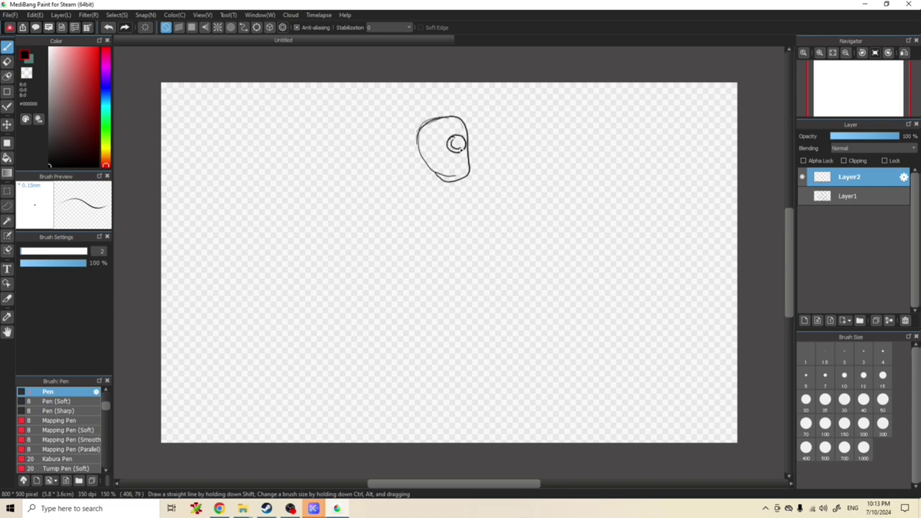
drag(457, 144, 462, 148)
mouse_move(434, 147)
mouse_down()
mouse_move(434, 157)
mouse_move(430, 149)
mouse_up()
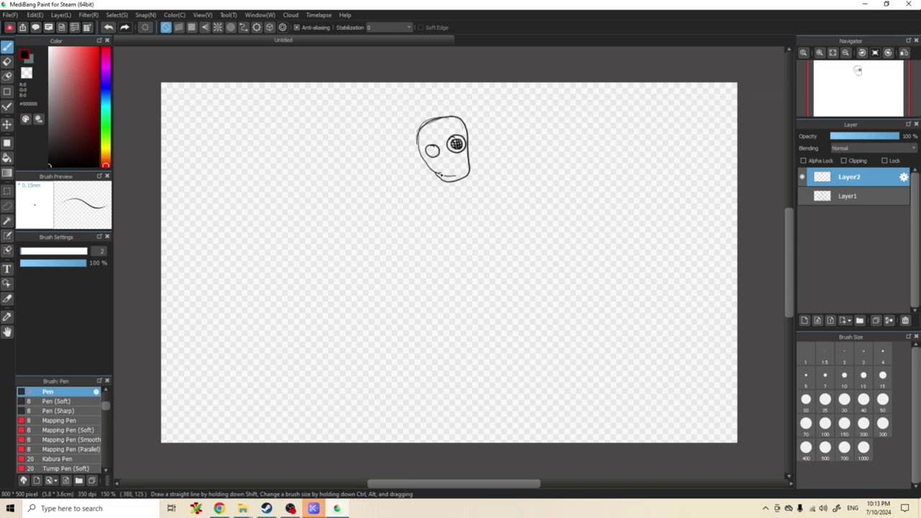
Add gridded teeth, bolts at both sides of the head, a grid in the second eye, dotted brows and a stronger skull outline.
mouse_move(436, 175)
mouse_down()
mouse_move(472, 163)
mouse_move(448, 181)
mouse_move(449, 166)
mouse_move(473, 167)
mouse_move(434, 175)
mouse_move(475, 168)
mouse_move(464, 178)
mouse_up()
drag(414, 150, 420, 167)
mouse_move(466, 139)
mouse_down()
mouse_move(475, 131)
mouse_move(479, 141)
mouse_move(435, 146)
mouse_up()
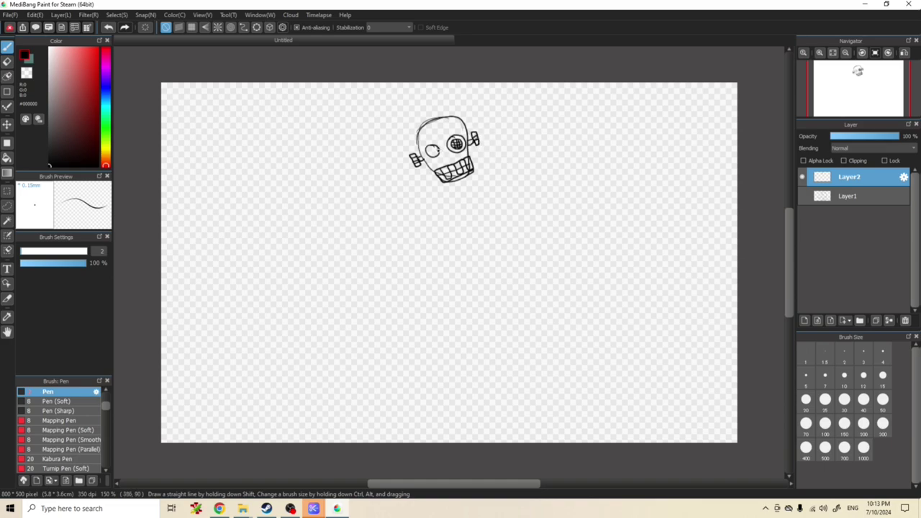
mouse_move(444, 161)
mouse_down()
mouse_move(442, 145)
mouse_move(429, 153)
mouse_move(461, 142)
mouse_move(424, 157)
mouse_up()
mouse_move(426, 140)
mouse_down()
mouse_move(471, 131)
mouse_move(439, 114)
mouse_move(417, 127)
mouse_move(413, 144)
mouse_up()
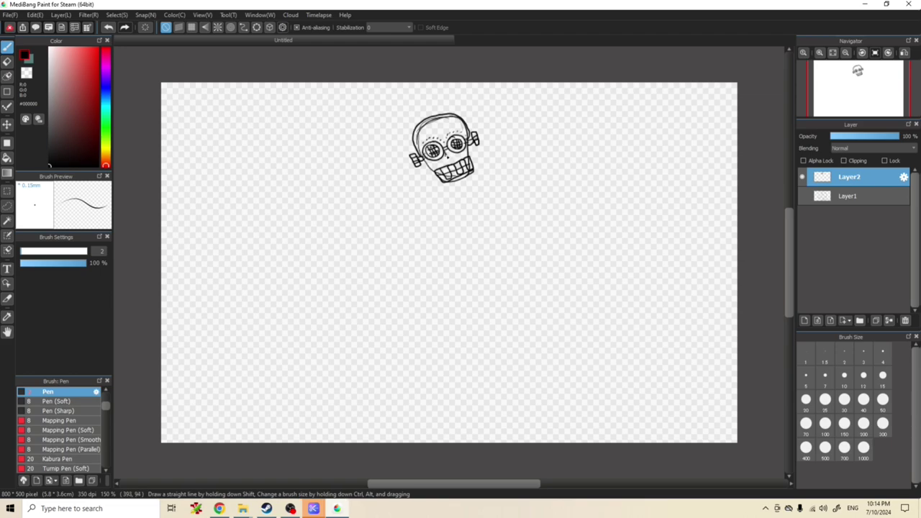
Draw the cyborg's nose between the eyes and connect the cheeks to the jaw.
drag(446, 160, 454, 154)
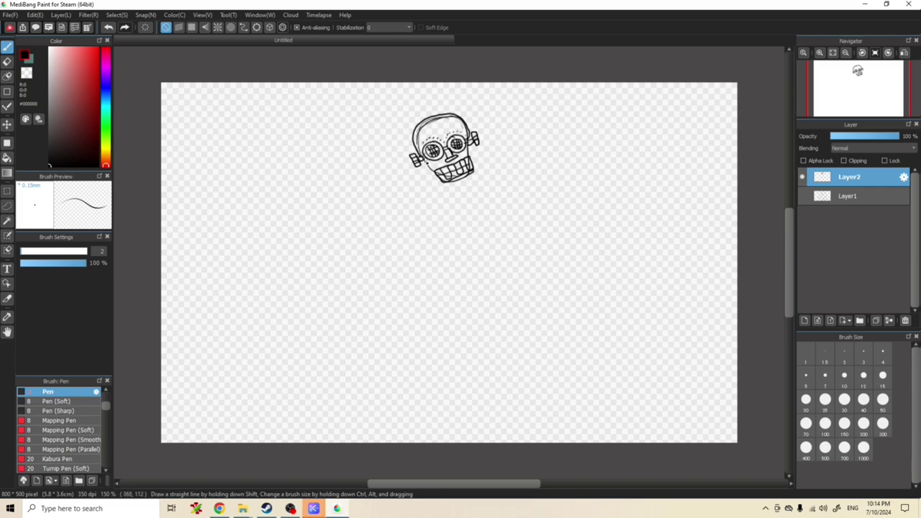
mouse_move(436, 176)
mouse_down()
mouse_move(427, 167)
mouse_move(437, 170)
mouse_up()
drag(472, 145, 469, 155)
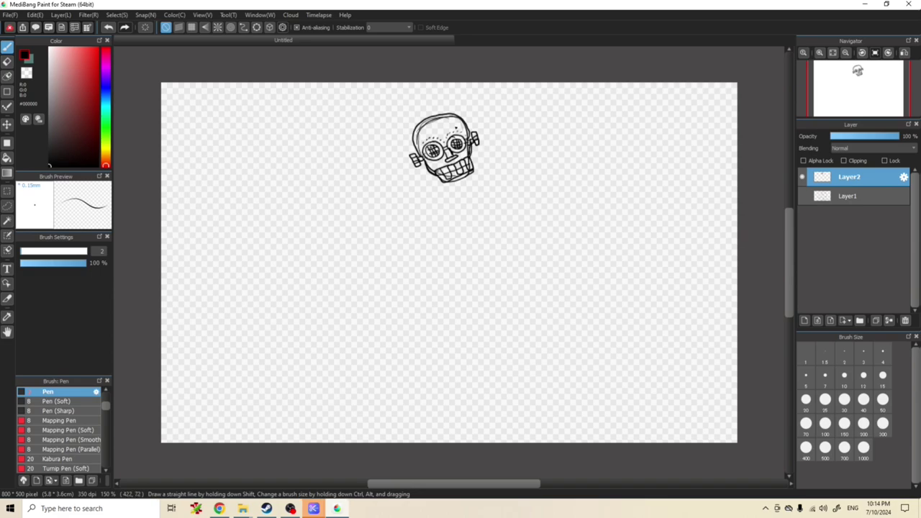
Erase the duplicate contour line inside the top of the skull.
click(7, 62)
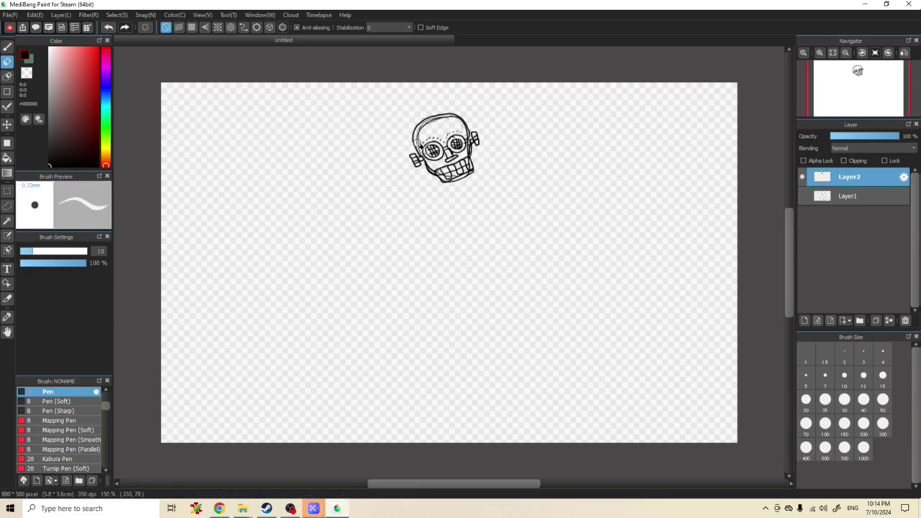
drag(436, 123, 461, 127)
click(7, 47)
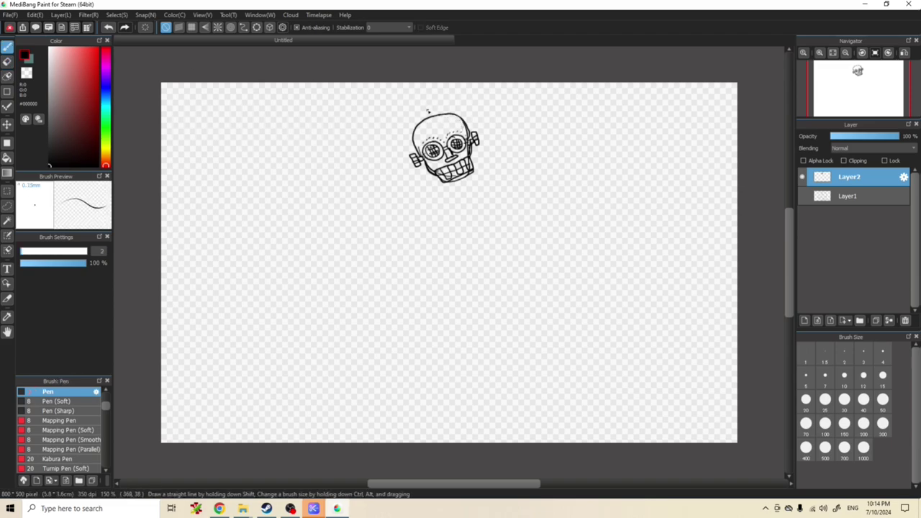
mouse_move(426, 114)
mouse_down()
mouse_move(439, 130)
mouse_move(454, 118)
mouse_up()
key(ctrl+z)
key(ctrl+z)
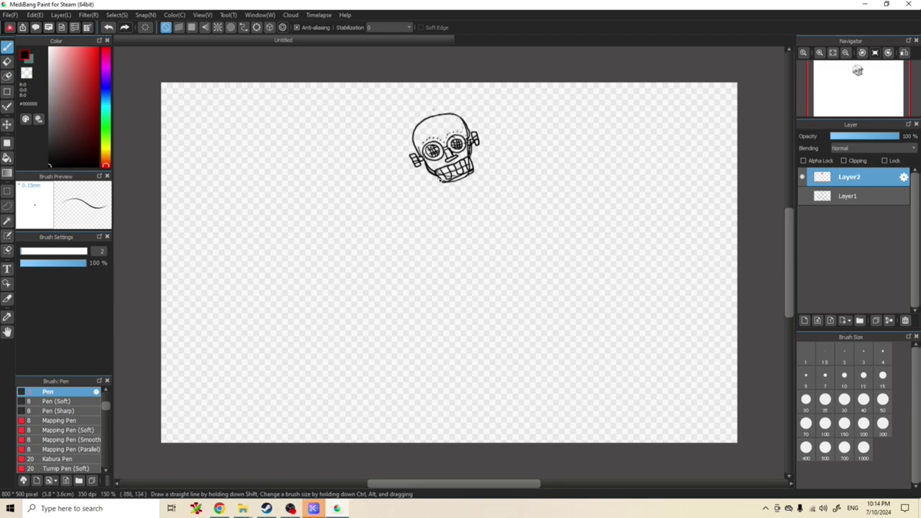
Draw the cyborg's neck and tilted chest plate with a double oval emblem, and add a rectangular abdomen panel beneath it.
mouse_move(434, 189)
mouse_down()
mouse_move(412, 205)
mouse_move(440, 236)
mouse_move(479, 240)
mouse_move(500, 228)
mouse_move(518, 190)
mouse_move(515, 164)
mouse_move(436, 185)
mouse_up()
mouse_move(479, 208)
mouse_down()
mouse_move(457, 226)
mouse_move(487, 219)
mouse_move(491, 210)
mouse_move(473, 205)
mouse_move(451, 221)
mouse_move(477, 229)
mouse_move(498, 207)
mouse_move(468, 210)
mouse_up()
mouse_move(456, 244)
mouse_down()
mouse_move(479, 288)
mouse_move(519, 269)
mouse_move(505, 226)
mouse_up()
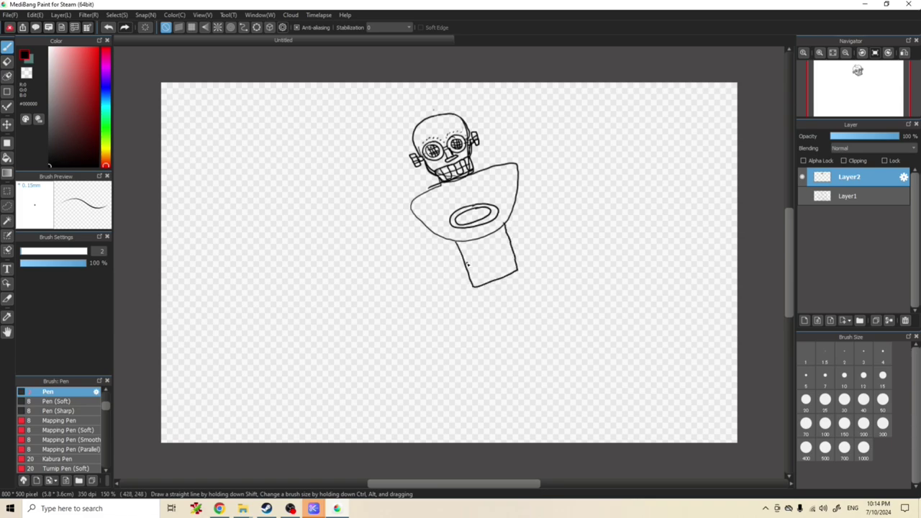
Divide the abdomen panel with a cross line and draw banded rib sections along both of its sides.
drag(464, 263, 516, 246)
mouse_move(422, 224)
mouse_down()
mouse_move(451, 248)
mouse_move(431, 247)
mouse_move(446, 257)
mouse_move(462, 256)
mouse_move(435, 255)
mouse_move(453, 269)
mouse_move(464, 263)
mouse_move(439, 265)
mouse_move(453, 289)
mouse_move(477, 286)
mouse_up()
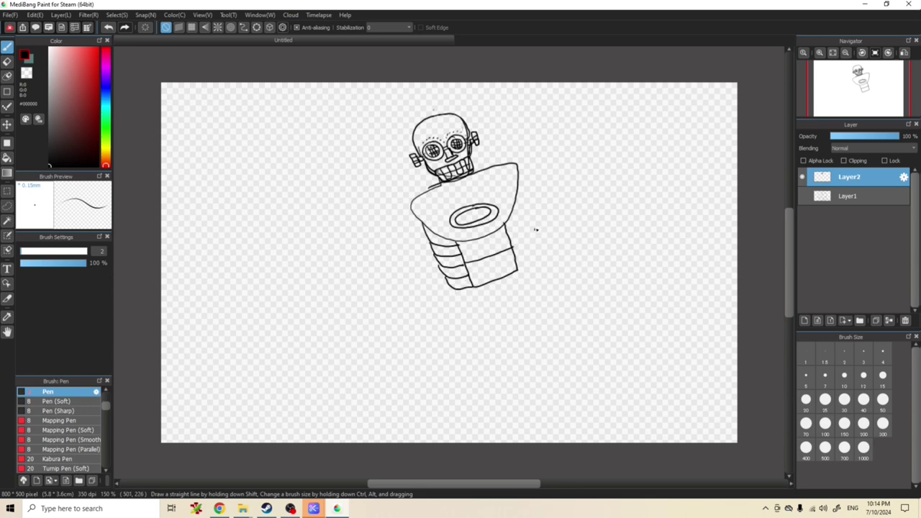
mouse_move(507, 235)
mouse_down()
mouse_move(527, 213)
mouse_move(520, 178)
mouse_move(536, 231)
mouse_move(520, 244)
mouse_move(537, 235)
mouse_move(536, 250)
mouse_move(518, 264)
mouse_move(543, 252)
mouse_move(515, 274)
mouse_up()
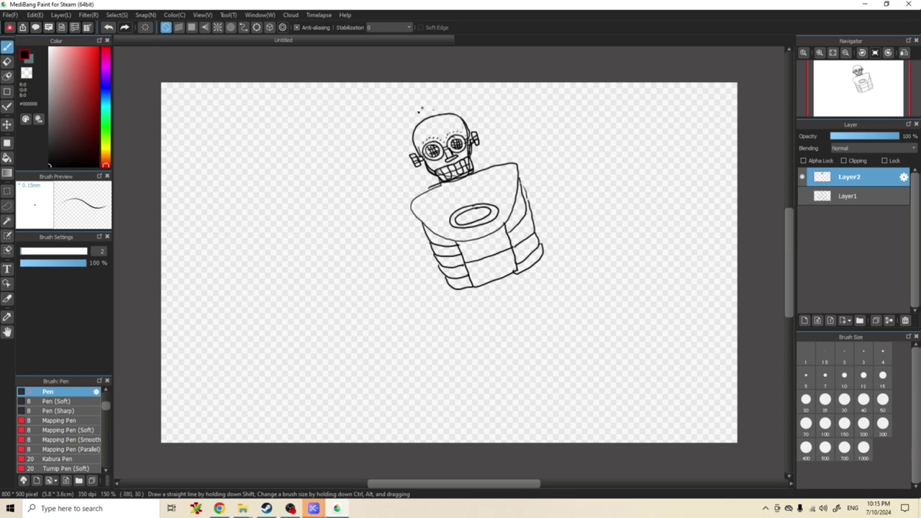
Draw a curved hose-like arm hanging from the cyborg's lower shoulder and fill it with cross bands down to the wrist.
mouse_move(411, 206)
mouse_down()
mouse_move(358, 280)
mouse_move(372, 344)
mouse_move(390, 339)
mouse_move(386, 274)
mouse_move(418, 229)
mouse_up()
mouse_move(400, 218)
mouse_down()
mouse_move(409, 233)
mouse_move(391, 253)
mouse_up()
drag(374, 248, 385, 263)
drag(367, 256, 381, 277)
drag(358, 272, 381, 287)
drag(355, 289, 383, 307)
drag(359, 305, 388, 323)
drag(363, 322, 390, 336)
drag(369, 334, 390, 341)
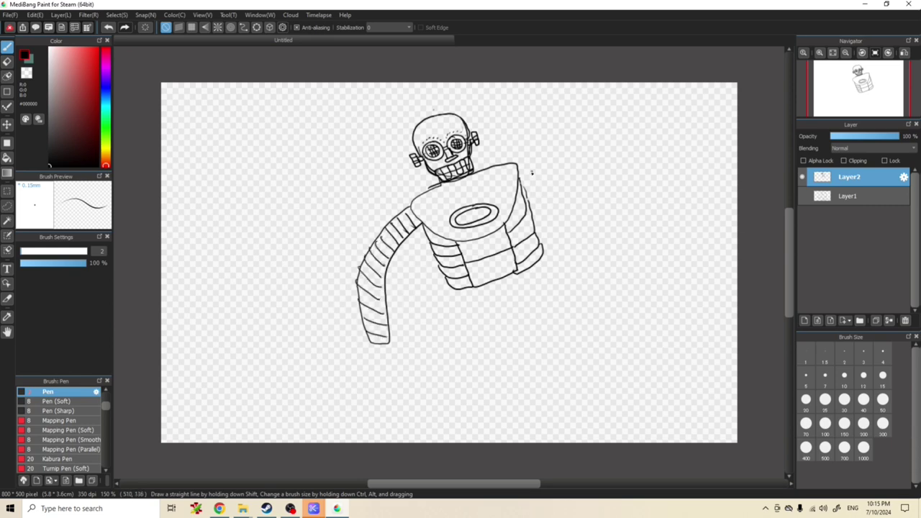
Outline the second curved arm from the raised shoulder down to the wrist and start its claw-like hand.
mouse_move(520, 165)
mouse_down()
mouse_move(576, 172)
mouse_move(600, 212)
mouse_move(607, 271)
mouse_up()
mouse_move(524, 191)
mouse_down()
mouse_move(581, 216)
mouse_move(587, 286)
mouse_move(610, 282)
mouse_move(613, 295)
mouse_move(587, 294)
mouse_move(623, 300)
mouse_move(621, 321)
mouse_move(610, 325)
mouse_move(616, 309)
mouse_up()
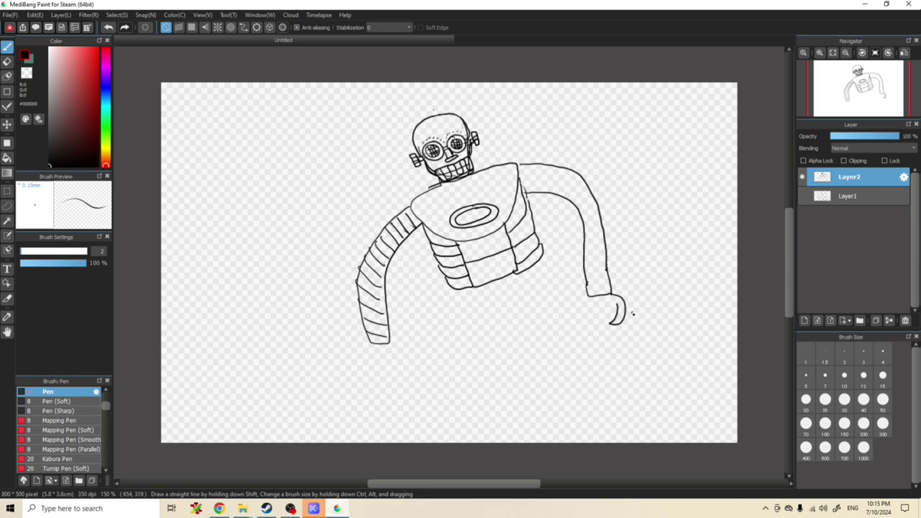
Switch to Chrome, open YouTube in a new tab and glance over its home page.
click(217, 508)
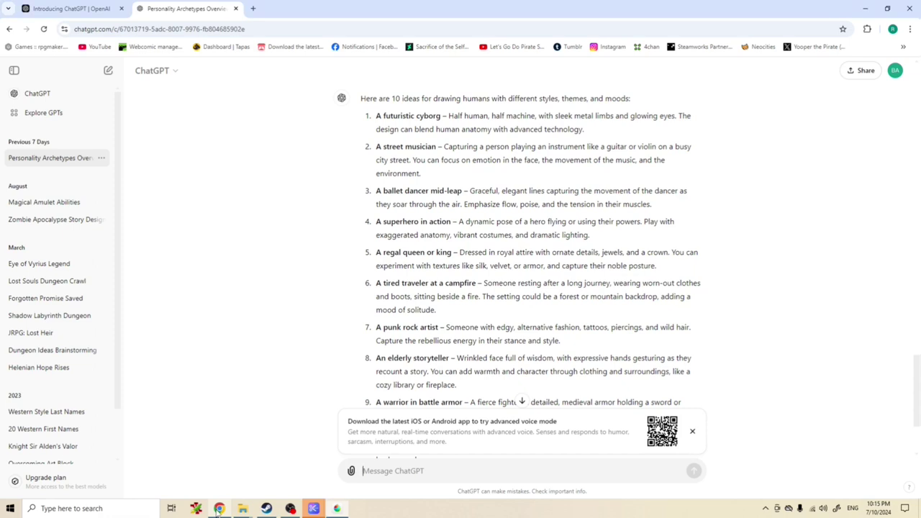
click(252, 8)
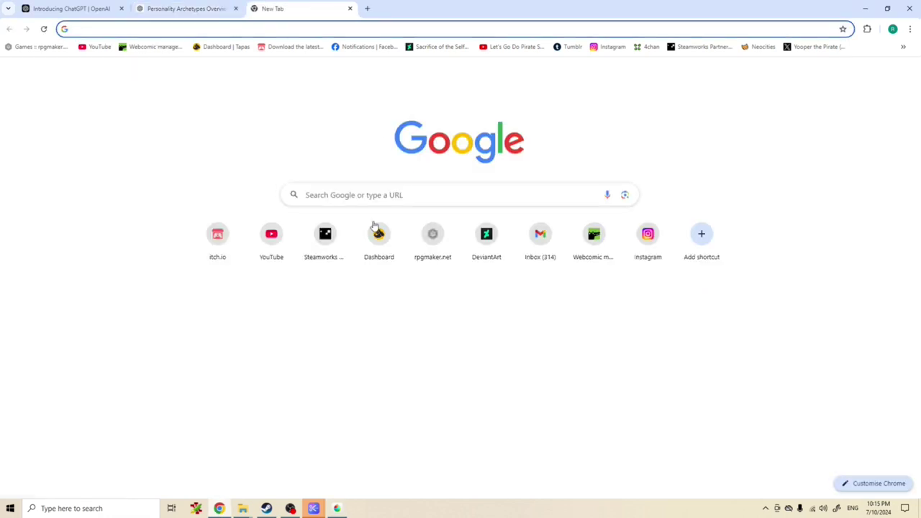
click(258, 248)
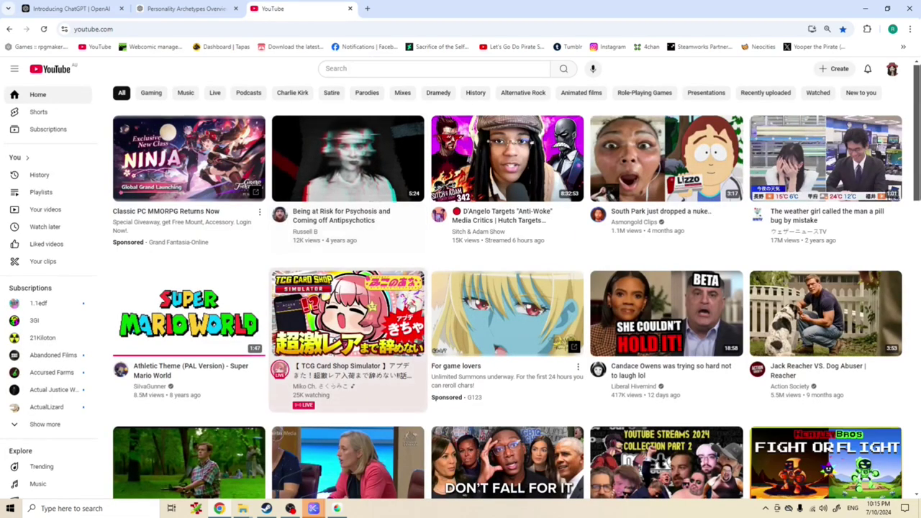
scroll(462, 341, down, 2)
scroll(466, 343, up, 2)
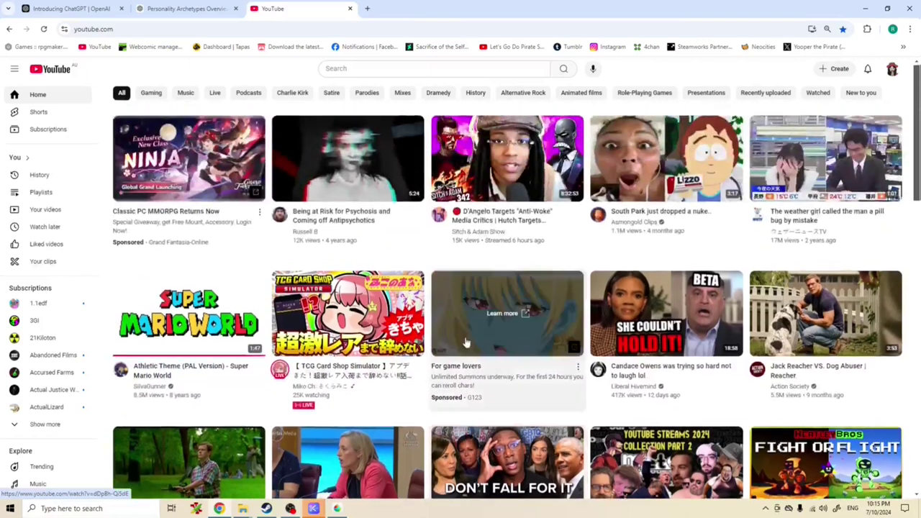
Search YouTube for "copyright free music" and play the copyright free music mix.
click(363, 67)
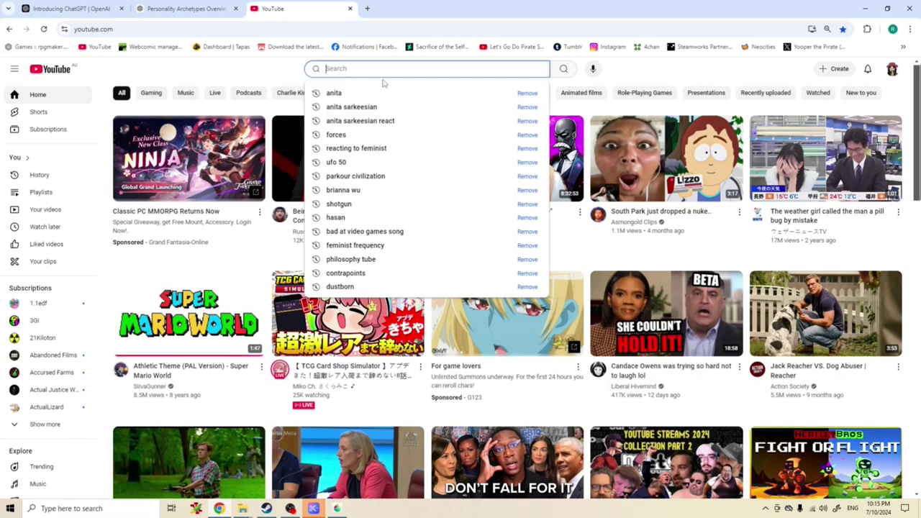
text(cop)
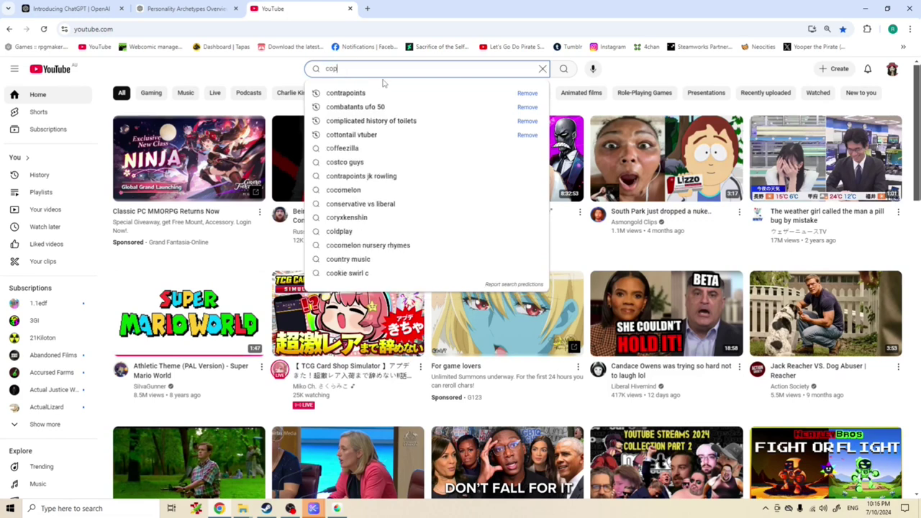
text(yright)
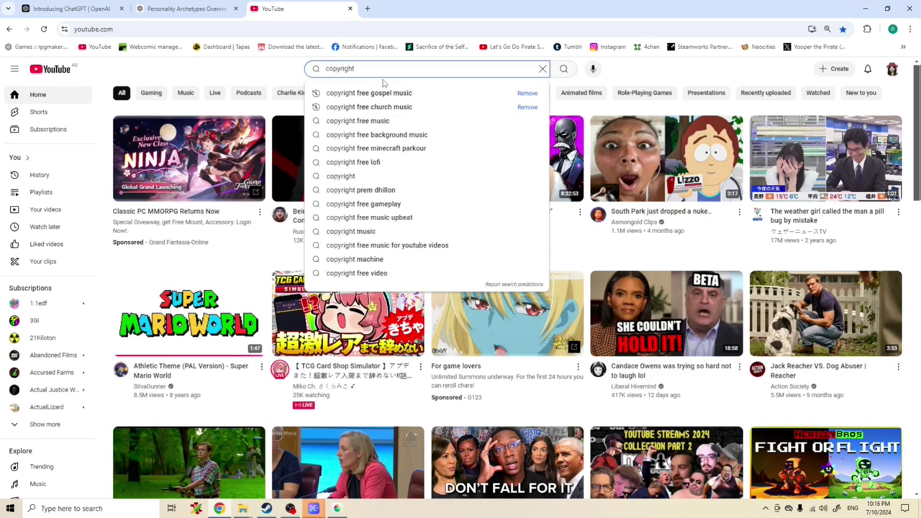
key(Down)
key(Down)
key(Down)
key(Return)
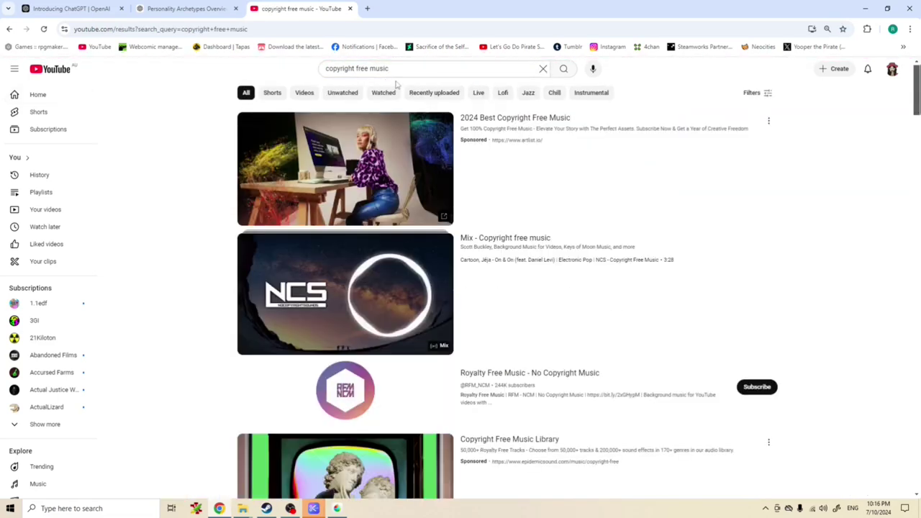
click(440, 322)
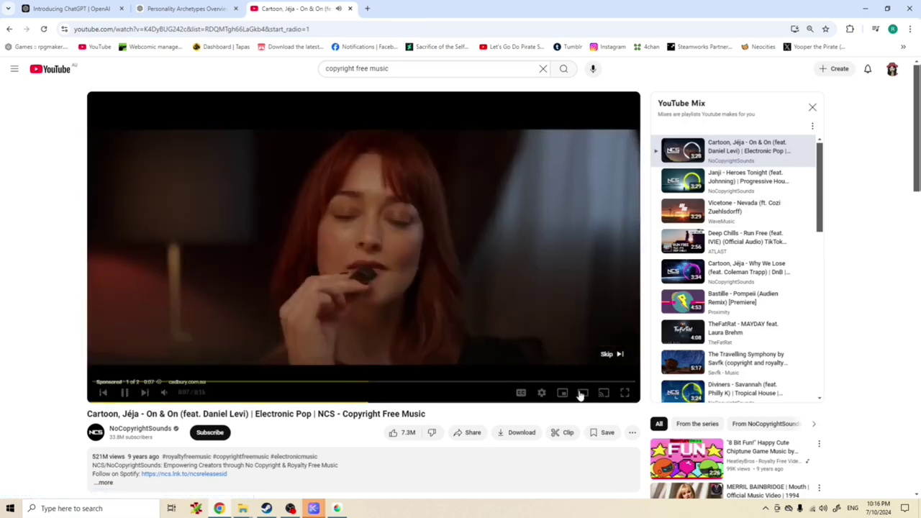
Skip the advertisement playing before the music mix.
click(610, 355)
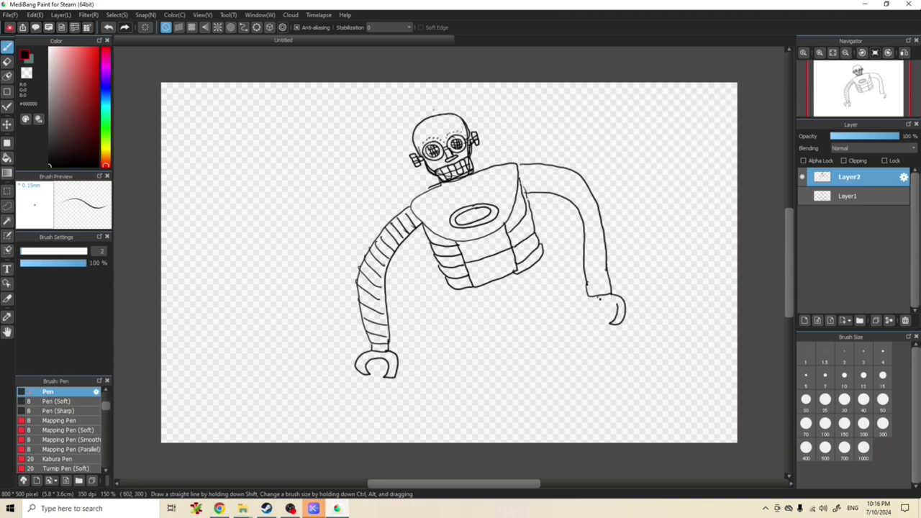
In MediBang Paint, finish the second arm's claw hand and fill that arm with cross bands up to the shoulder.
mouse_move(589, 290)
mouse_down()
mouse_move(575, 309)
mouse_move(594, 326)
mouse_up()
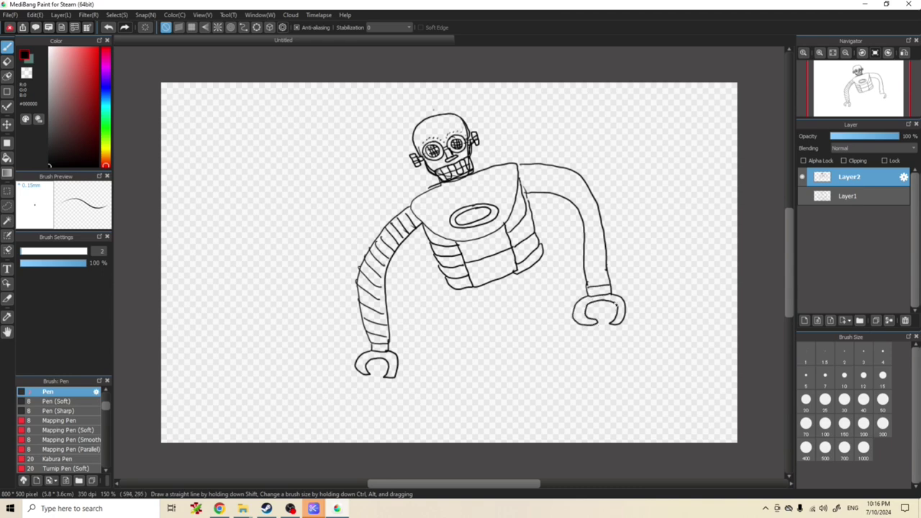
mouse_move(606, 278)
mouse_down()
mouse_move(587, 266)
mouse_move(608, 262)
mouse_move(585, 258)
mouse_move(607, 255)
mouse_move(584, 241)
mouse_up()
mouse_move(608, 230)
mouse_down()
mouse_move(579, 215)
mouse_move(597, 206)
mouse_move(573, 207)
mouse_move(590, 200)
mouse_move(567, 199)
mouse_move(581, 182)
mouse_up()
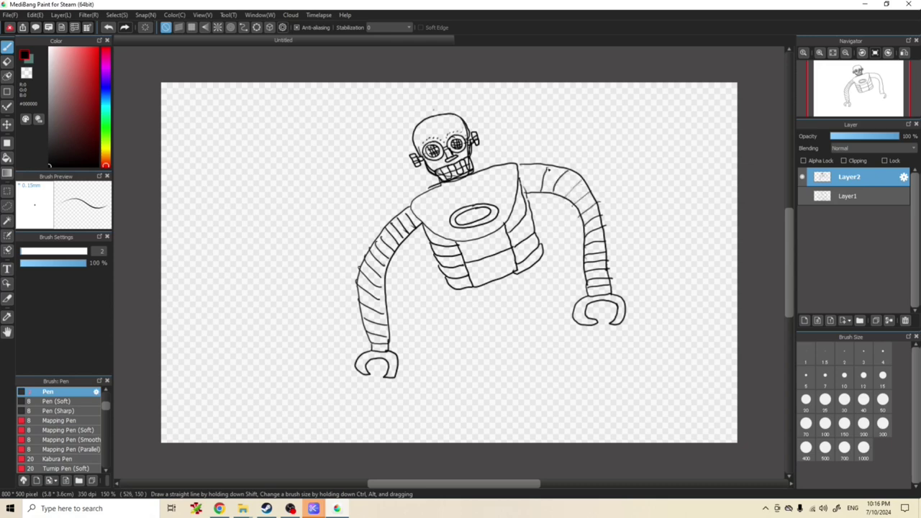
drag(537, 166, 533, 187)
key(e)
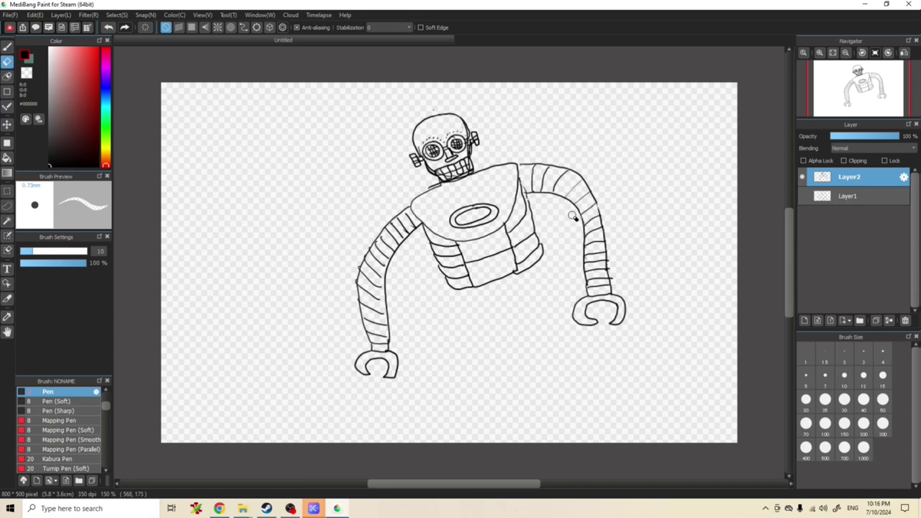
Switch to Chrome and search YouTube for "banjo kazooie ost".
click(219, 508)
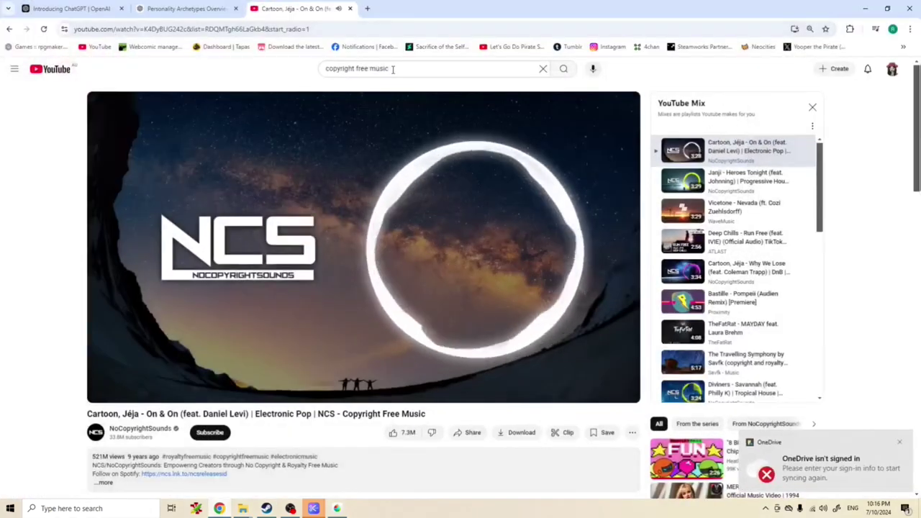
triple_click(417, 69)
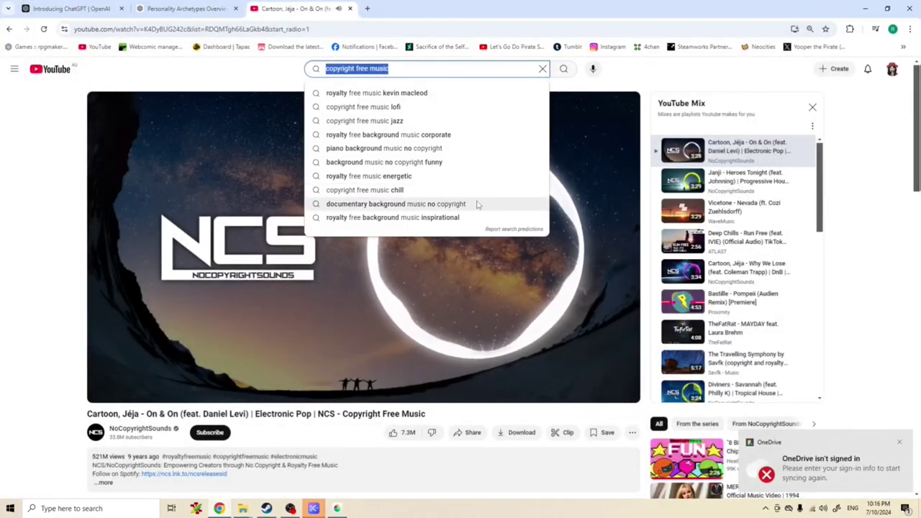
text(ban)
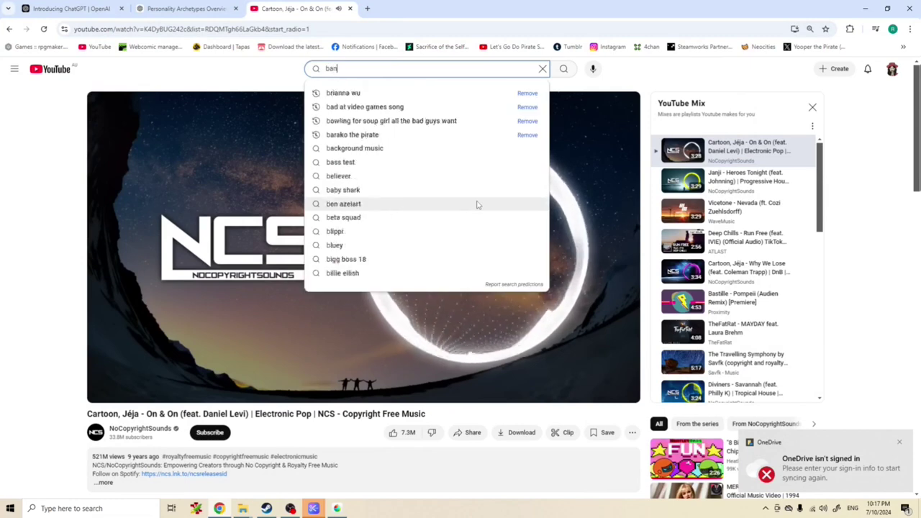
text(jo kaz)
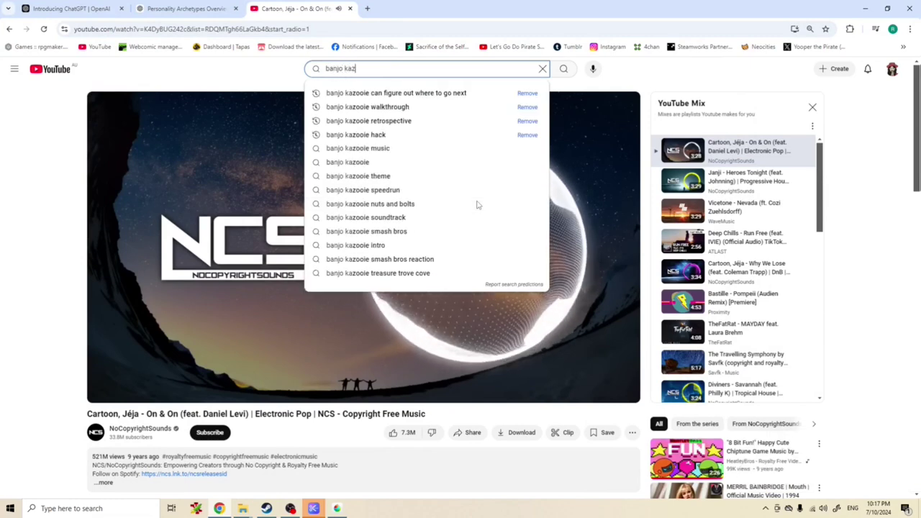
text(ooie ost)
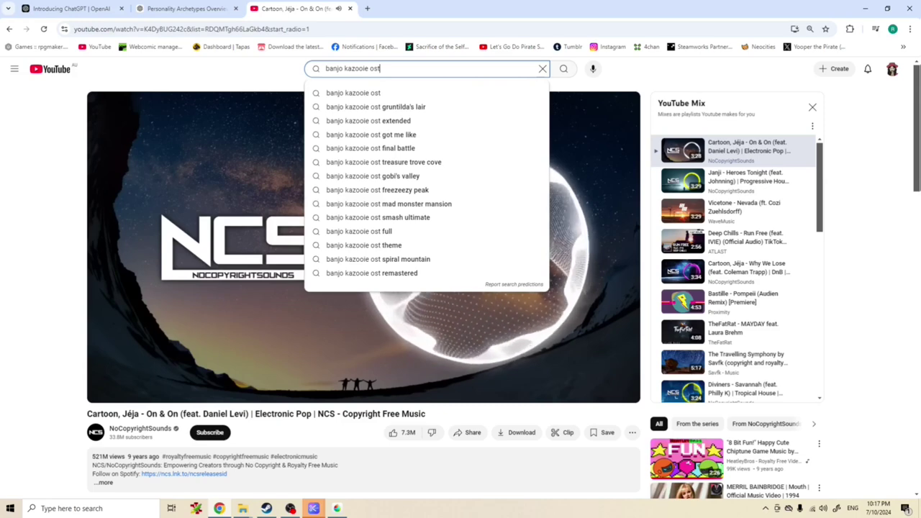
key(Return)
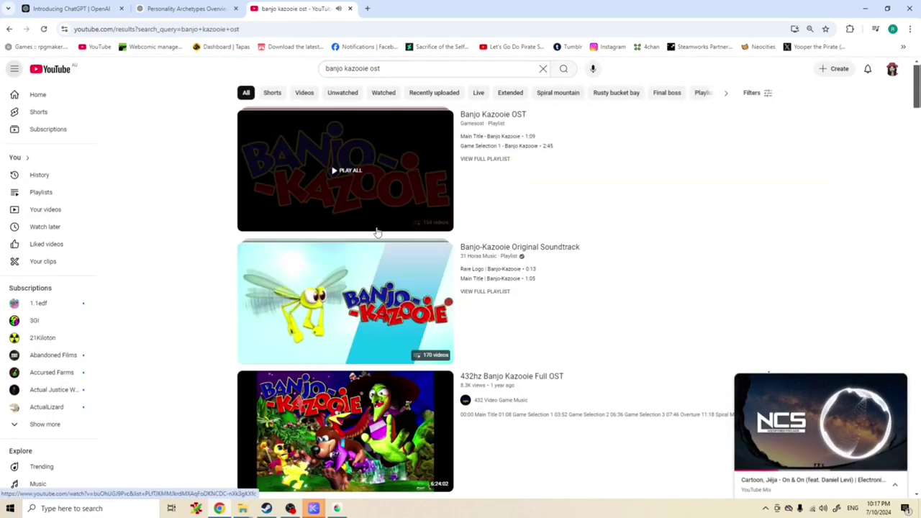
Search YouTube for "earthbound ost", play the Earthbound OST playlist by Revive Music and return to MediBang Paint.
triple_click(410, 67)
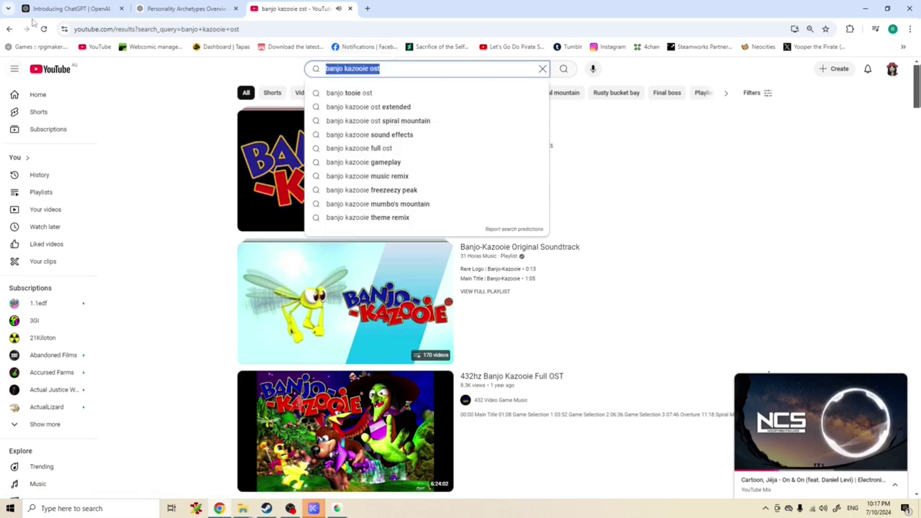
text(earthboun)
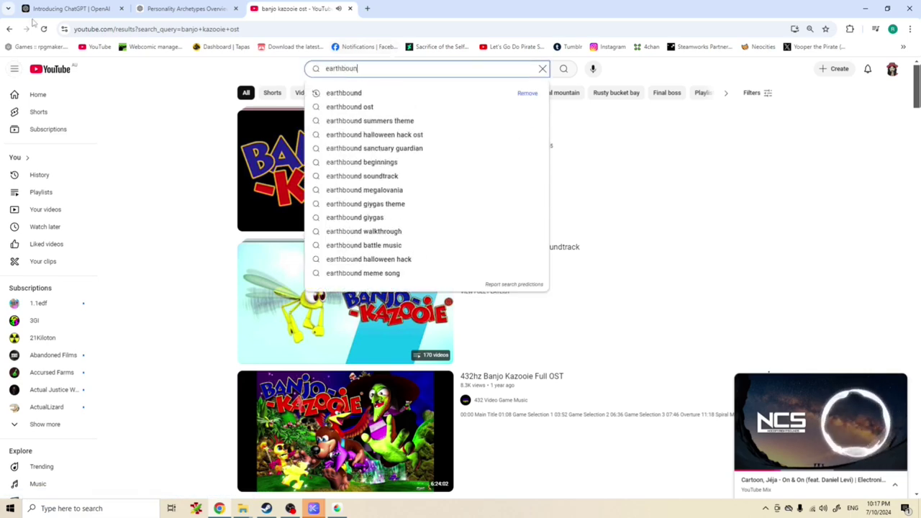
text(d ost)
key(Return)
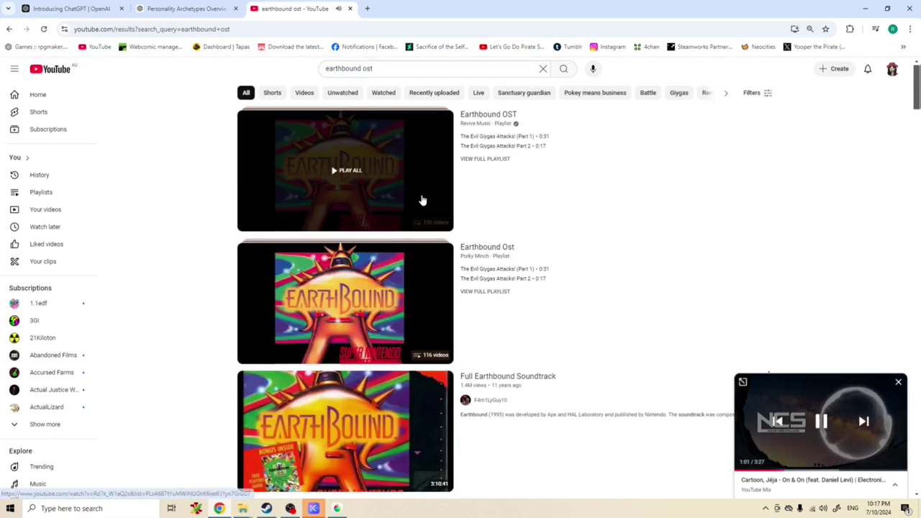
click(417, 199)
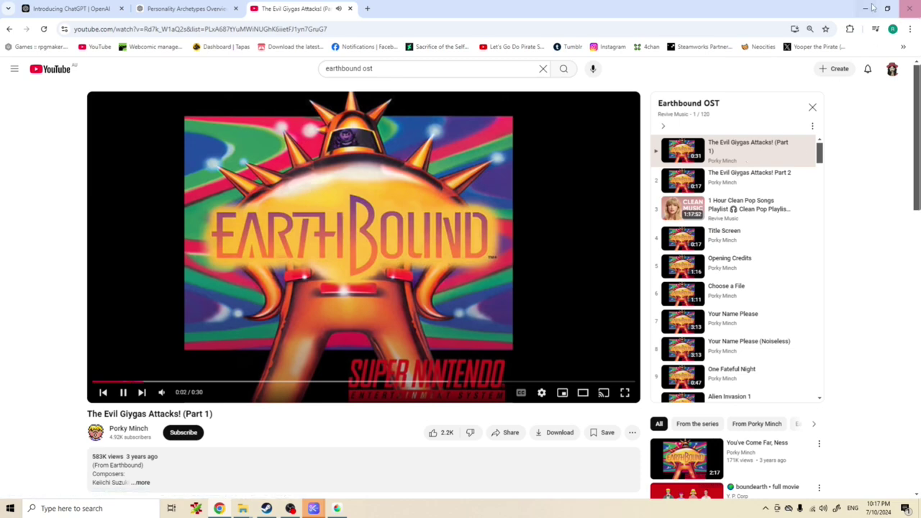
click(866, 9)
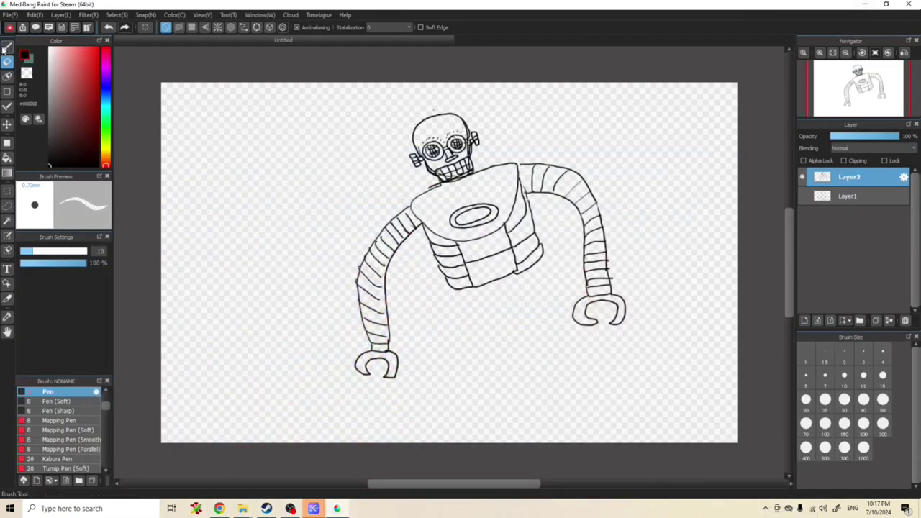
Extend the central panel of the cyborg's torso downward and erase the cross lines inside it.
key(b)
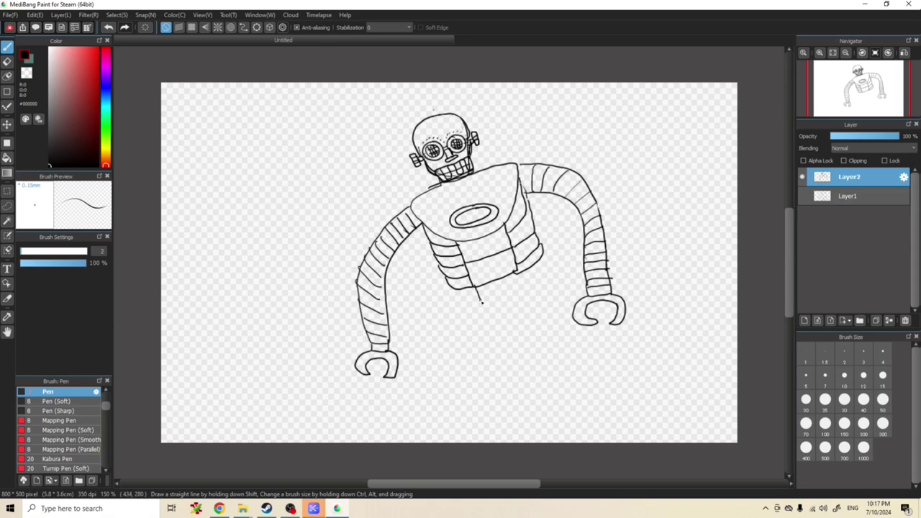
drag(487, 310, 519, 297)
key(e)
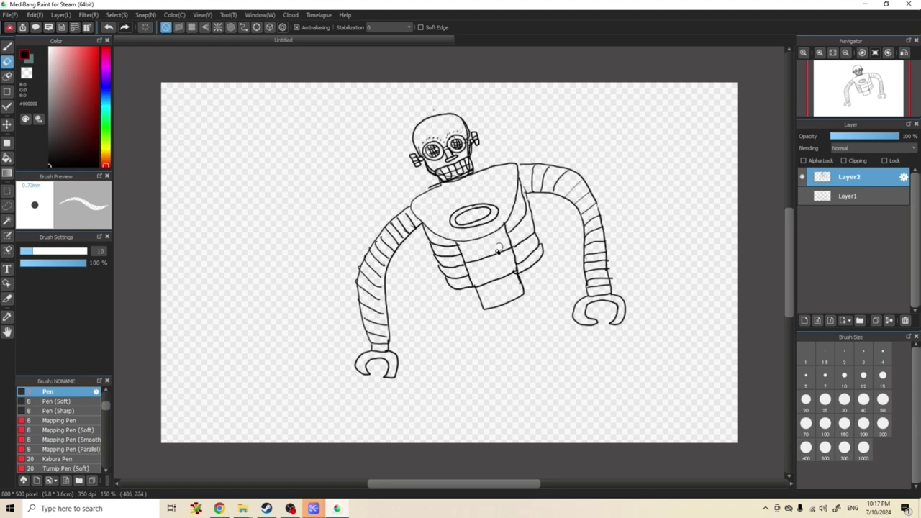
mouse_move(473, 263)
mouse_down()
mouse_move(506, 247)
mouse_move(514, 272)
mouse_move(478, 287)
mouse_up()
Extend the ribbed sides of the torso to the central panel's lower edge and draw a lengthwise line down the panel's middle.
key(b)
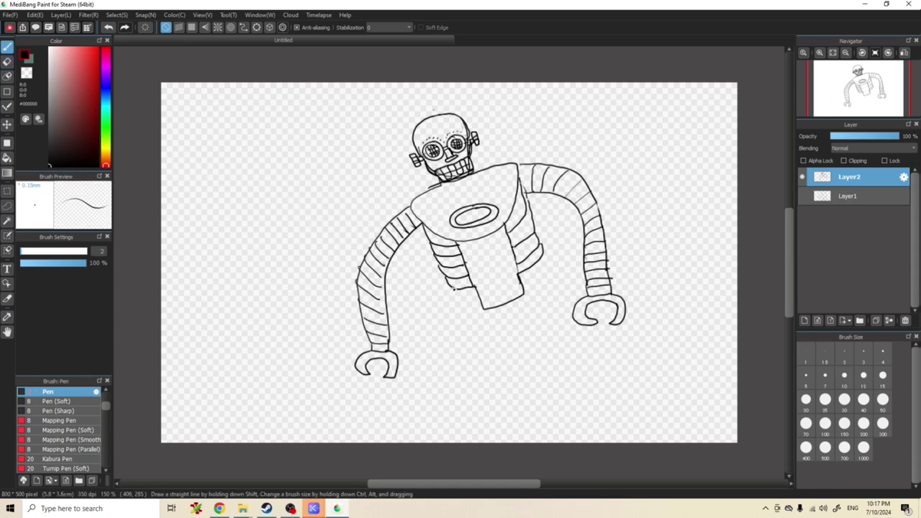
mouse_move(460, 300)
mouse_down()
mouse_move(480, 295)
mouse_move(486, 305)
mouse_move(547, 270)
mouse_move(549, 284)
mouse_move(524, 297)
mouse_up()
drag(482, 240, 499, 299)
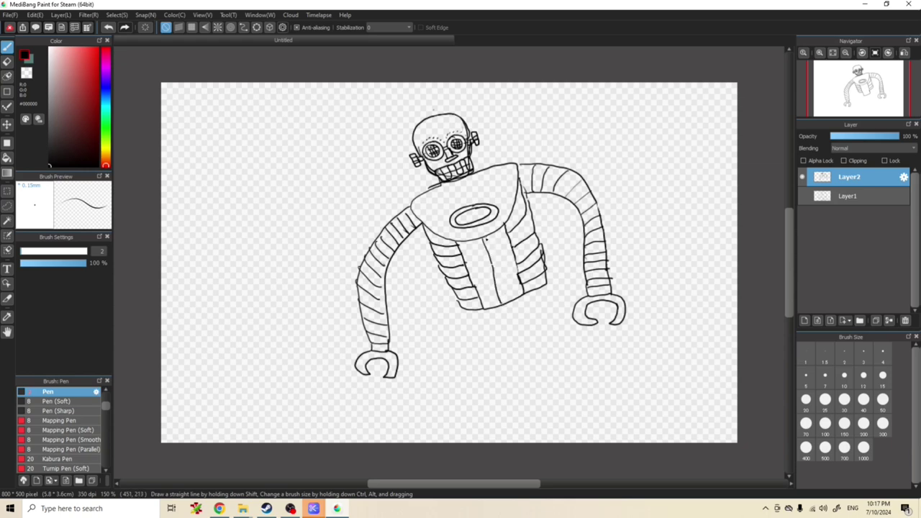
key(ctrl+z)
drag(483, 239, 505, 302)
mouse_move(476, 328)
mouse_down()
mouse_move(538, 355)
mouse_move(545, 301)
mouse_up()
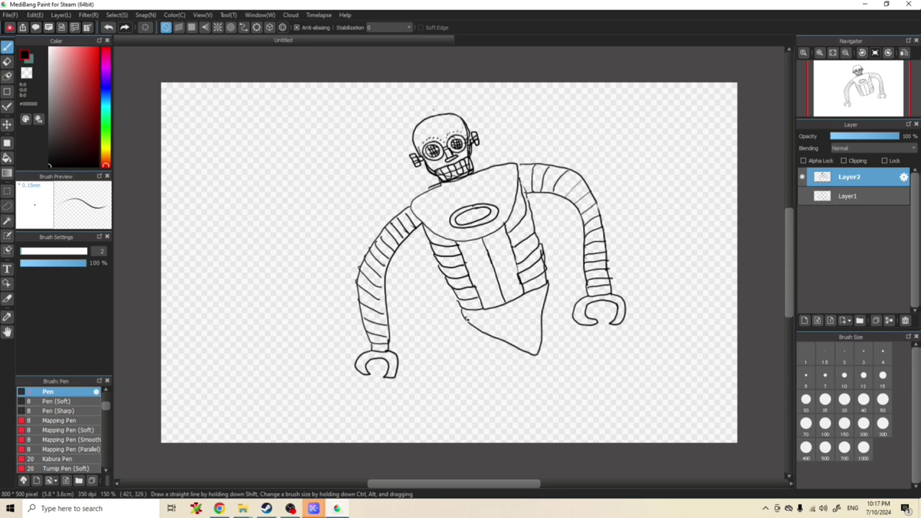
mouse_move(461, 321)
mouse_down()
mouse_move(438, 430)
mouse_move(465, 442)
mouse_move(508, 442)
mouse_move(538, 361)
mouse_move(489, 357)
mouse_move(469, 432)
mouse_up()
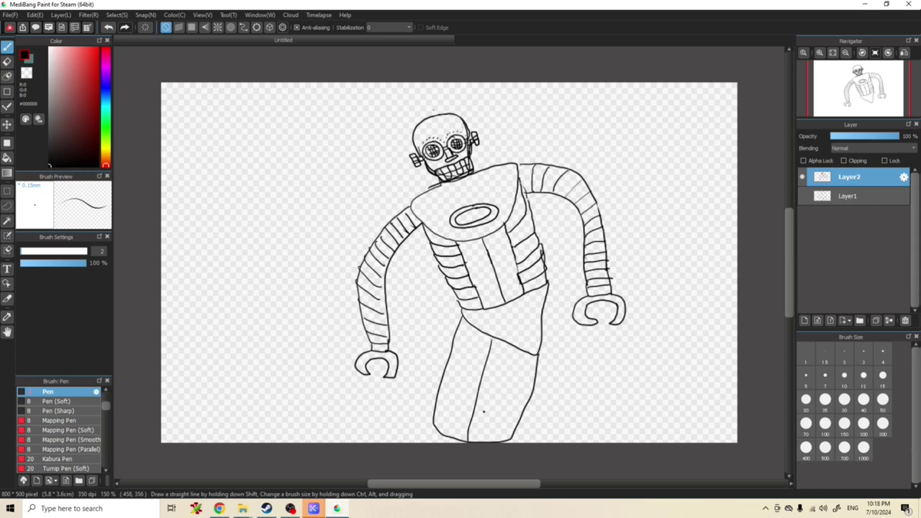
drag(554, 290, 584, 302)
key(ctrl+z)
key(ctrl+z)
key(ctrl+z)
key(ctrl+z)
key(ctrl+z)
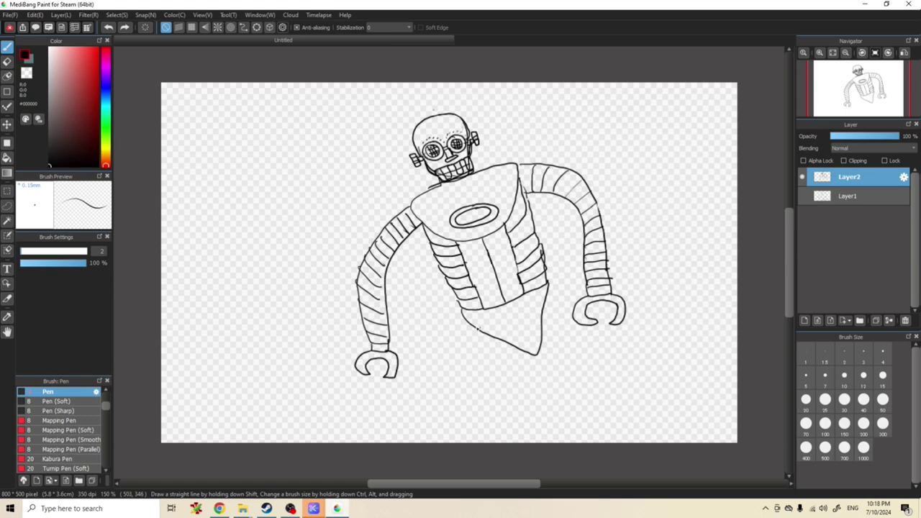
mouse_move(463, 309)
mouse_down()
mouse_move(472, 330)
mouse_move(529, 374)
mouse_move(550, 282)
mouse_up()
key(ctrl+z)
Draw a pointed pelvis and two spread legs reaching the canvas's lower edge, with a lengthwise line along each thigh.
mouse_move(463, 309)
mouse_down()
mouse_move(513, 346)
mouse_move(548, 303)
mouse_move(550, 280)
mouse_up()
mouse_move(461, 315)
mouse_down()
mouse_move(433, 407)
mouse_move(436, 427)
mouse_move(454, 434)
mouse_move(478, 434)
mouse_move(523, 351)
mouse_move(584, 420)
mouse_move(621, 389)
mouse_move(603, 335)
mouse_up()
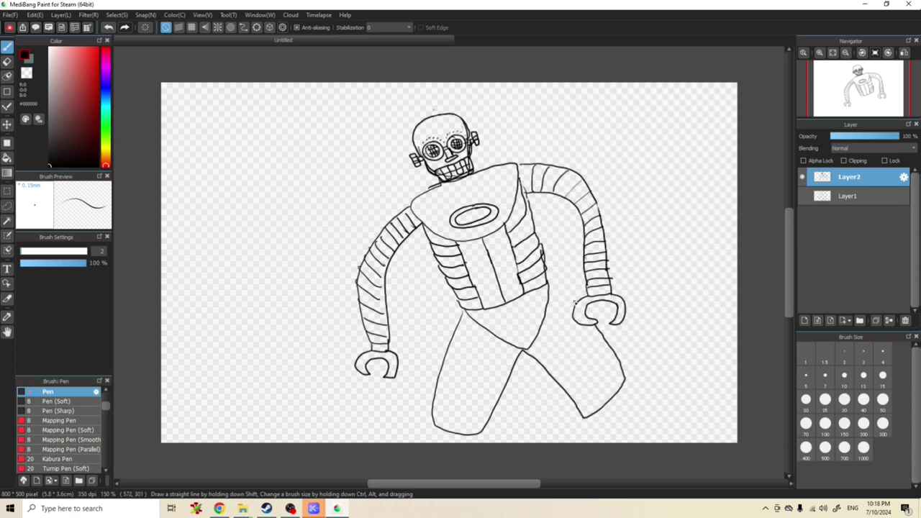
drag(550, 309, 614, 392)
mouse_move(475, 321)
mouse_down()
mouse_move(445, 430)
mouse_move(436, 428)
mouse_up()
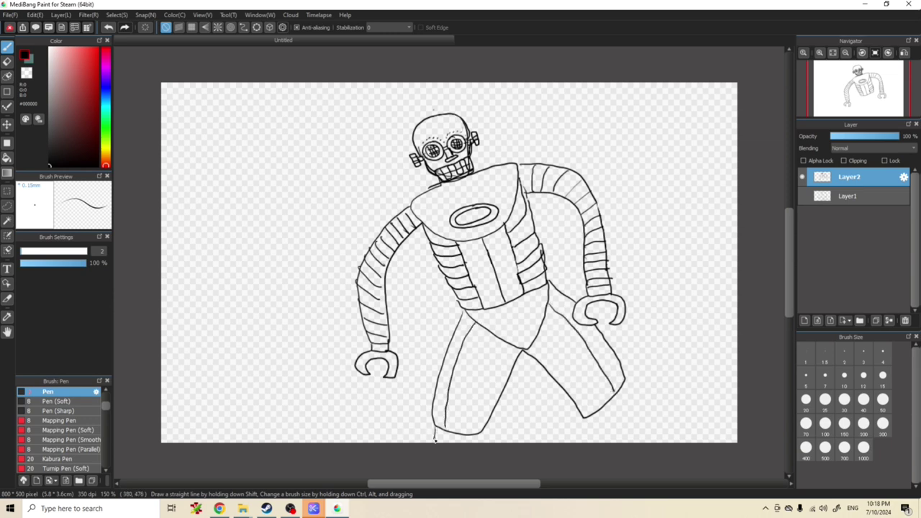
mouse_move(591, 432)
mouse_down()
mouse_move(635, 424)
mouse_move(631, 373)
mouse_up()
drag(638, 407, 640, 450)
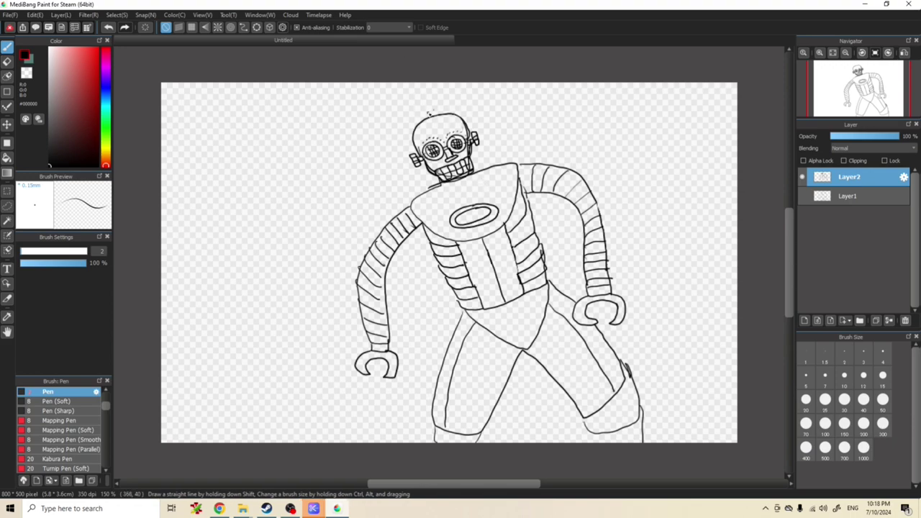
Switch to Chrome, play the Title Screen track of the Earthbound OST playlist and return to MediBang Paint.
key(alt+Tab)
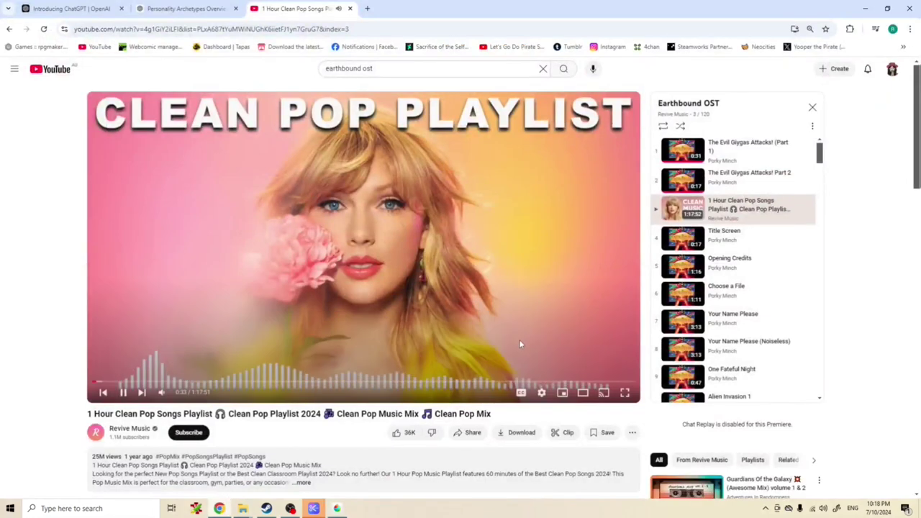
click(687, 242)
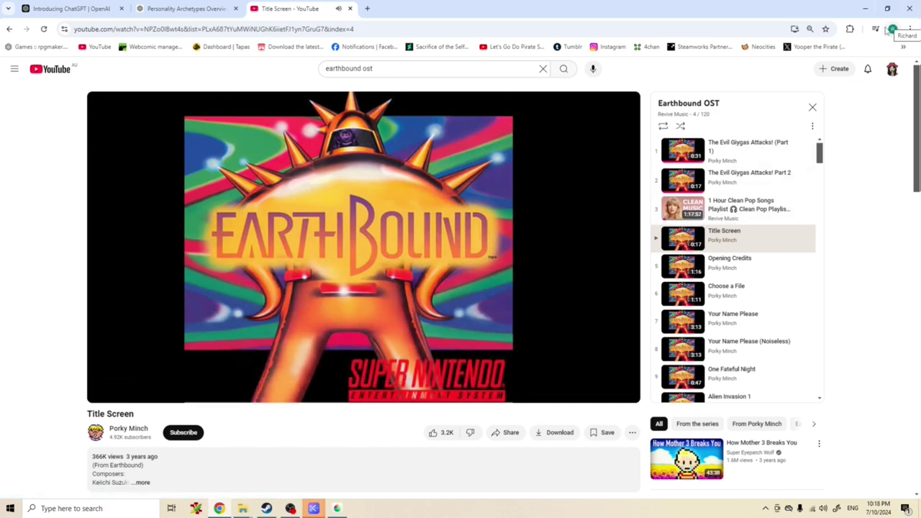
click(865, 9)
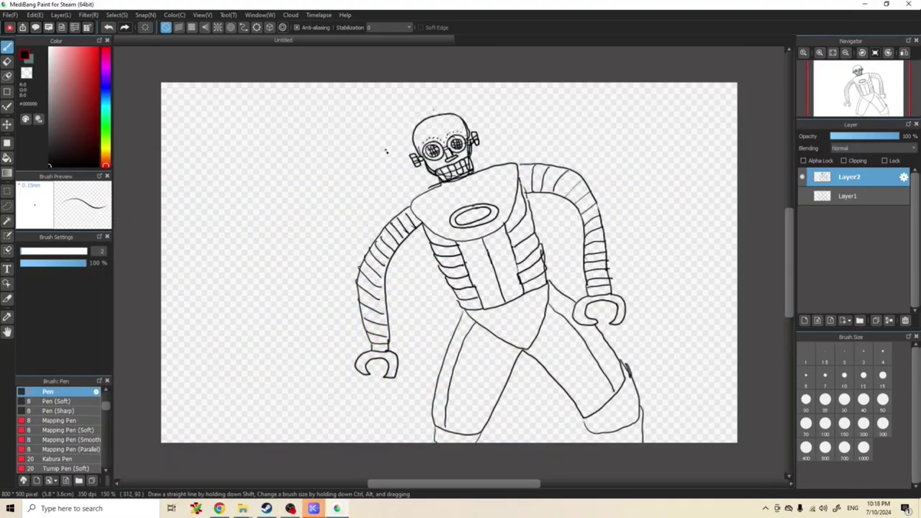
Draw slanted cross bands down both of the cyborg's thighs.
scroll(787, 294, down, 3)
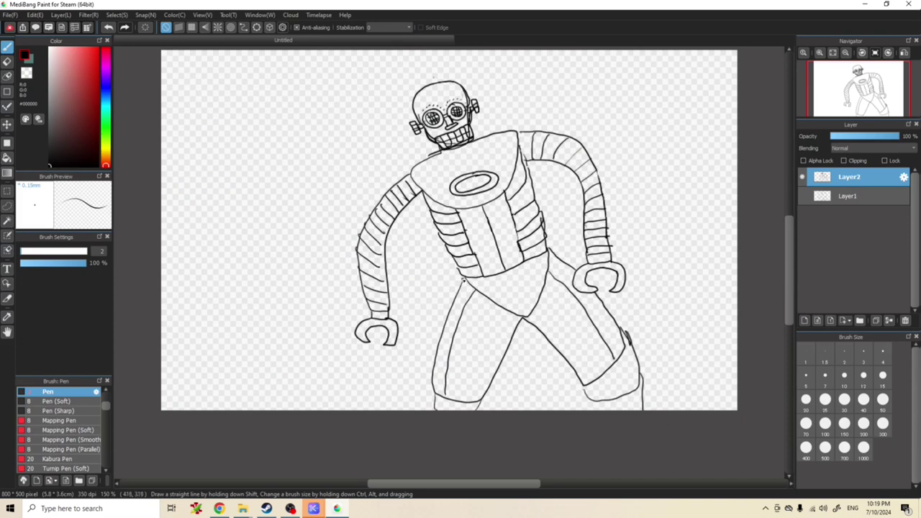
drag(461, 286, 509, 326)
drag(455, 305, 508, 347)
drag(449, 323, 505, 359)
drag(440, 341, 495, 385)
mouse_move(439, 361)
mouse_down()
mouse_move(461, 384)
mouse_move(482, 390)
mouse_up()
mouse_move(537, 326)
mouse_down()
mouse_move(575, 271)
mouse_move(578, 303)
mouse_move(553, 337)
mouse_up()
mouse_move(605, 302)
mouse_down()
mouse_move(579, 333)
mouse_move(579, 352)
mouse_move(594, 361)
mouse_move(620, 325)
mouse_up()
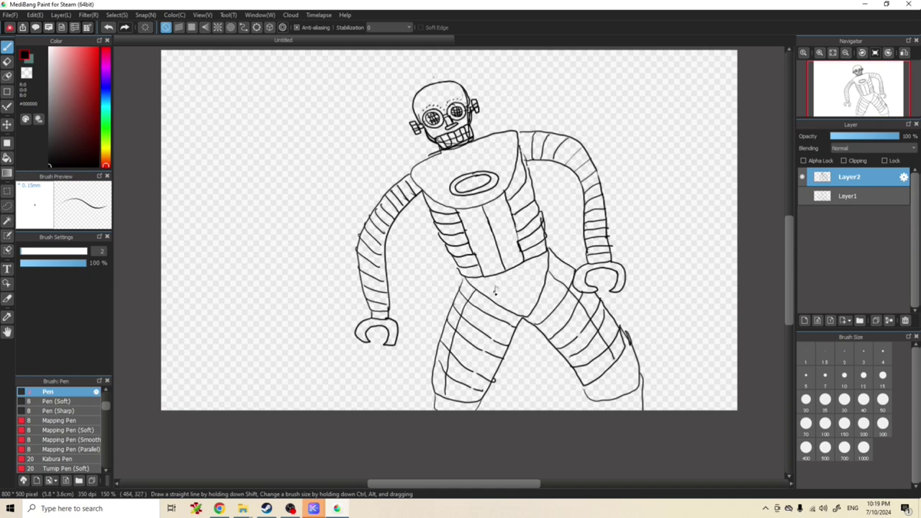
Redraw the lower end of the pelvis as a rounded shape and erase the leftover lines around it.
drag(518, 326, 536, 319)
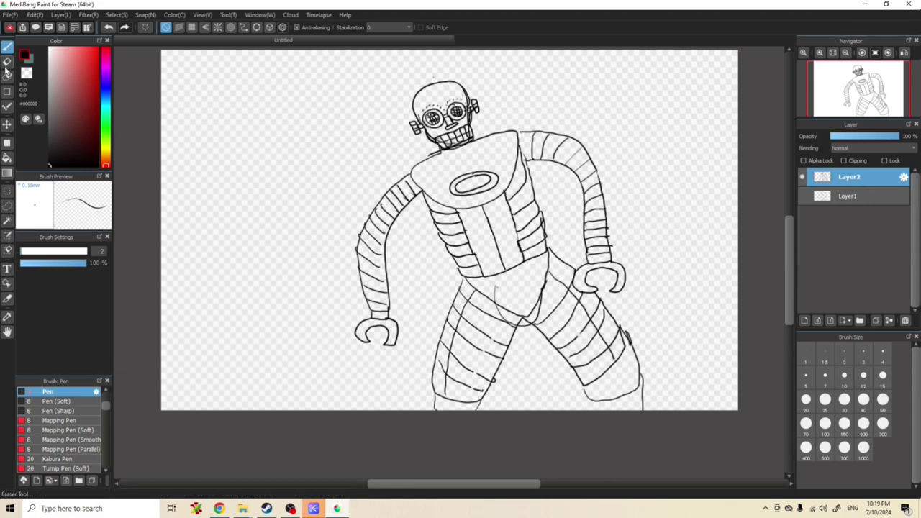
key(e)
mouse_move(507, 310)
mouse_down()
mouse_move(529, 315)
mouse_move(538, 295)
mouse_move(525, 320)
mouse_move(518, 315)
mouse_up()
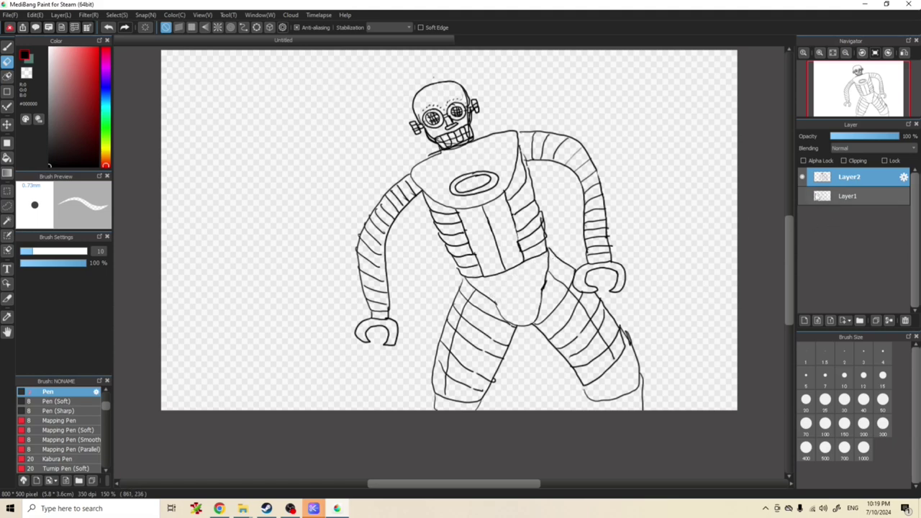
Hide the cyborg's layer and add a new empty layer above it.
click(802, 177)
click(804, 320)
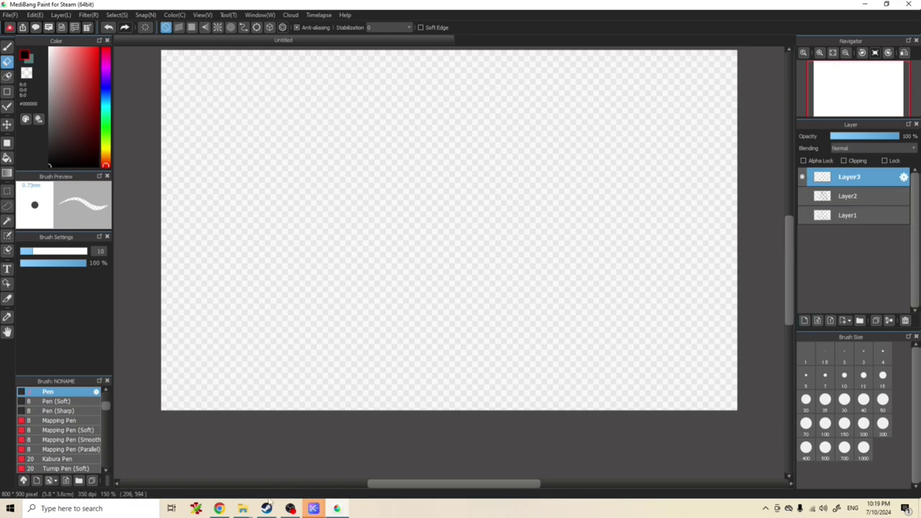
Switch to Chrome and bring up the ChatGPT conversation listing the ten human drawing ideas.
click(219, 508)
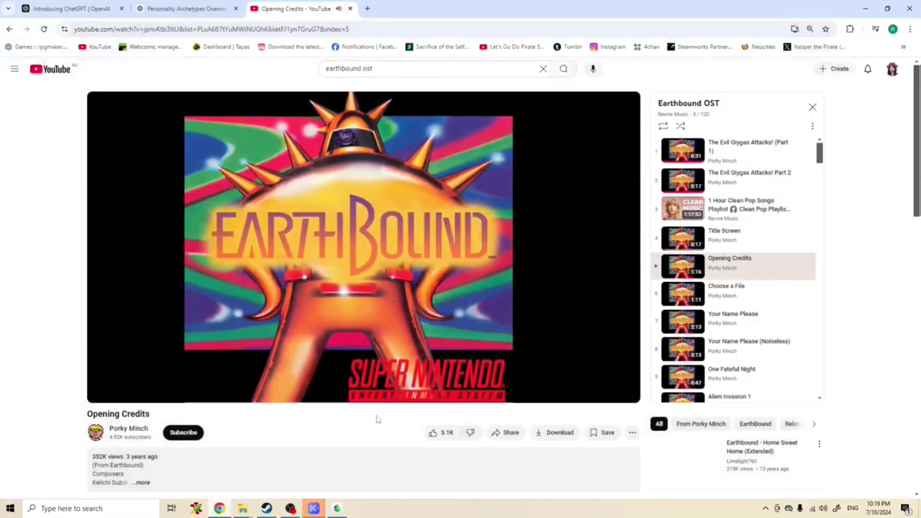
click(101, 8)
click(151, 8)
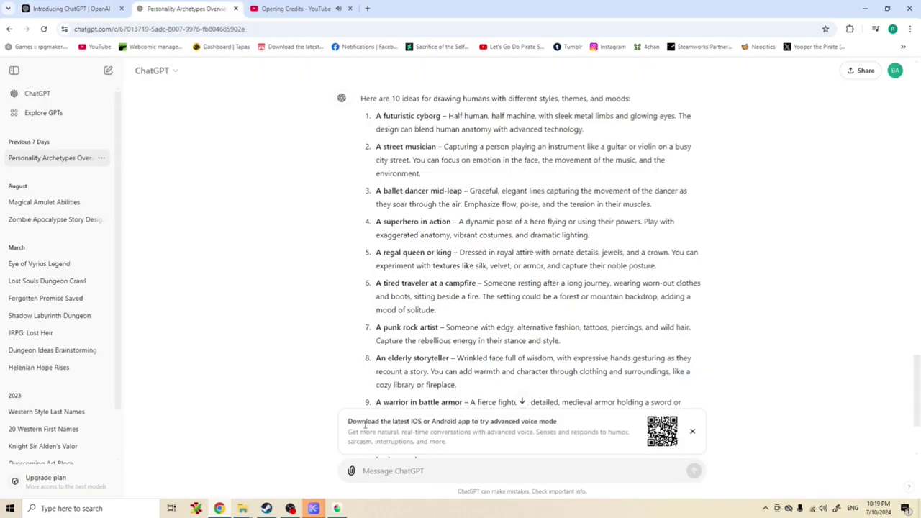
Switch to MediBang Paint and draw the street musician's head with long straight hair, closed eyes, a mouth and a goatee.
click(337, 508)
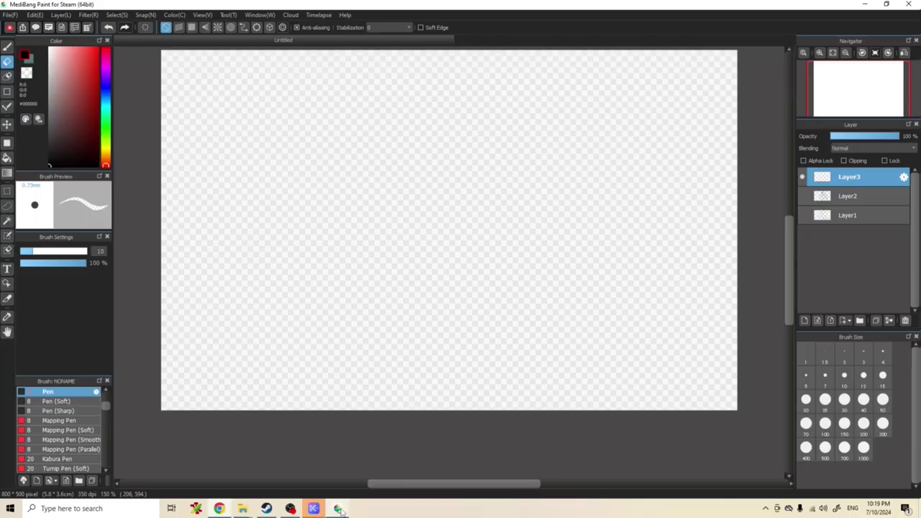
click(7, 46)
mouse_move(401, 104)
mouse_down()
mouse_move(420, 91)
mouse_move(436, 97)
mouse_move(440, 145)
mouse_move(420, 153)
mouse_move(398, 119)
mouse_move(397, 103)
mouse_move(412, 91)
mouse_move(424, 88)
mouse_move(395, 112)
mouse_move(393, 182)
mouse_up()
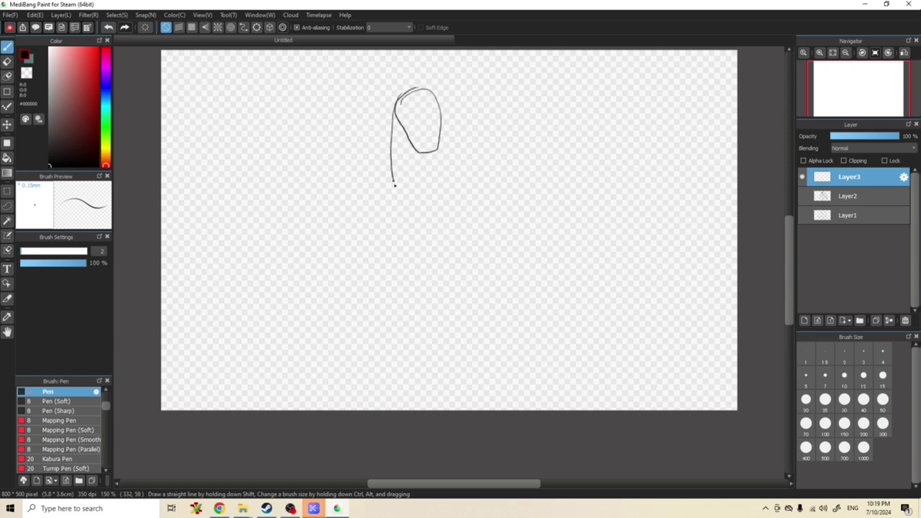
drag(397, 109, 402, 210)
mouse_move(403, 211)
mouse_down()
mouse_move(413, 113)
mouse_move(408, 218)
mouse_up()
mouse_move(407, 123)
mouse_down()
mouse_move(421, 105)
mouse_move(441, 207)
mouse_move(447, 116)
mouse_move(427, 87)
mouse_move(399, 103)
mouse_move(402, 170)
mouse_move(416, 101)
mouse_move(443, 99)
mouse_move(448, 162)
mouse_up()
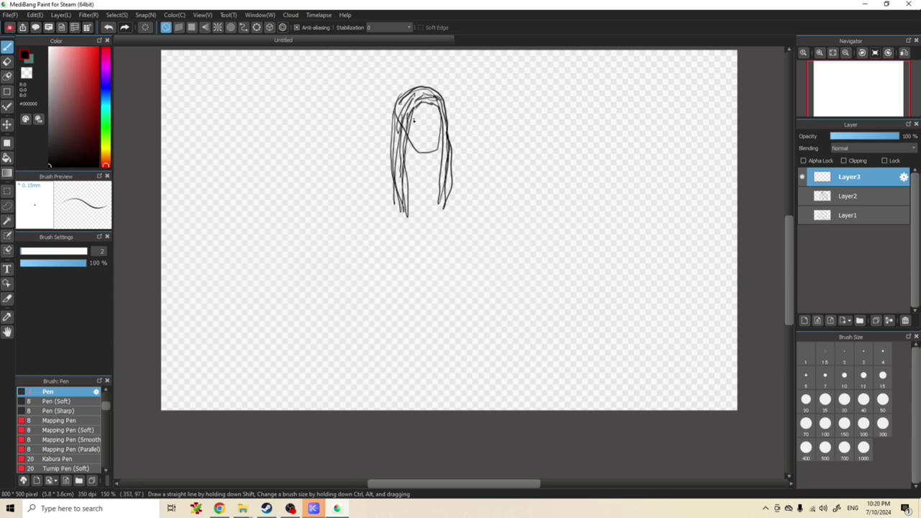
mouse_move(412, 120)
mouse_down()
mouse_move(440, 119)
mouse_move(426, 115)
mouse_move(436, 109)
mouse_move(436, 152)
mouse_up()
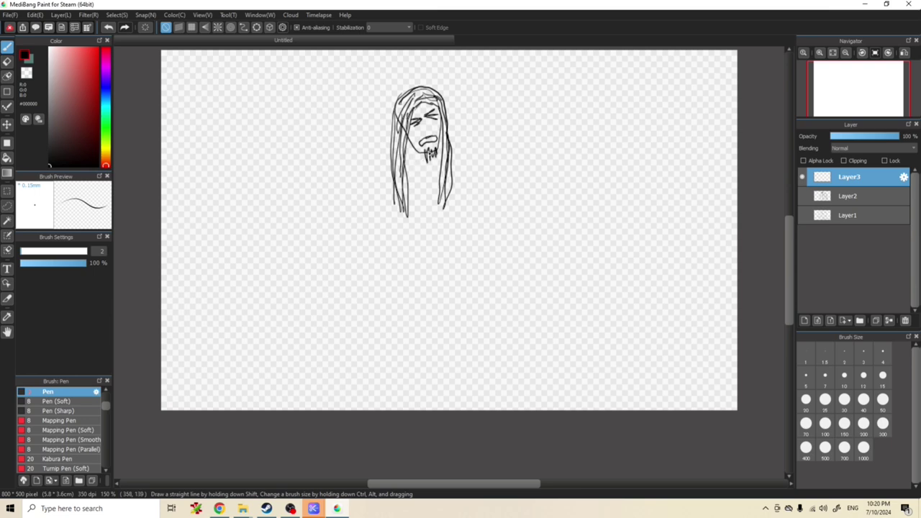
Draw the musician's neck and leaning torso, and cover the shirt with a plaid grid of crossing lines.
mouse_move(453, 150)
mouse_down()
mouse_move(482, 146)
mouse_move(472, 251)
mouse_move(435, 264)
mouse_move(423, 216)
mouse_move(432, 264)
mouse_move(483, 237)
mouse_move(485, 144)
mouse_move(466, 145)
mouse_move(473, 144)
mouse_move(417, 170)
mouse_move(444, 256)
mouse_up()
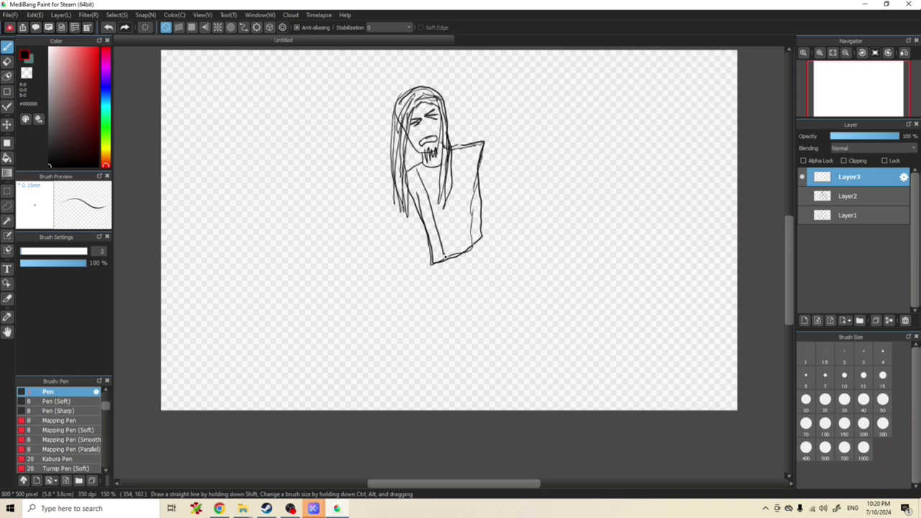
drag(436, 164, 458, 251)
mouse_move(453, 168)
mouse_down()
mouse_move(474, 254)
mouse_move(480, 227)
mouse_move(465, 146)
mouse_move(479, 172)
mouse_up()
drag(406, 193, 484, 154)
mouse_move(425, 184)
mouse_down()
mouse_move(411, 205)
mouse_move(472, 181)
mouse_up()
drag(417, 213, 484, 197)
drag(426, 237, 479, 219)
drag(426, 253, 484, 232)
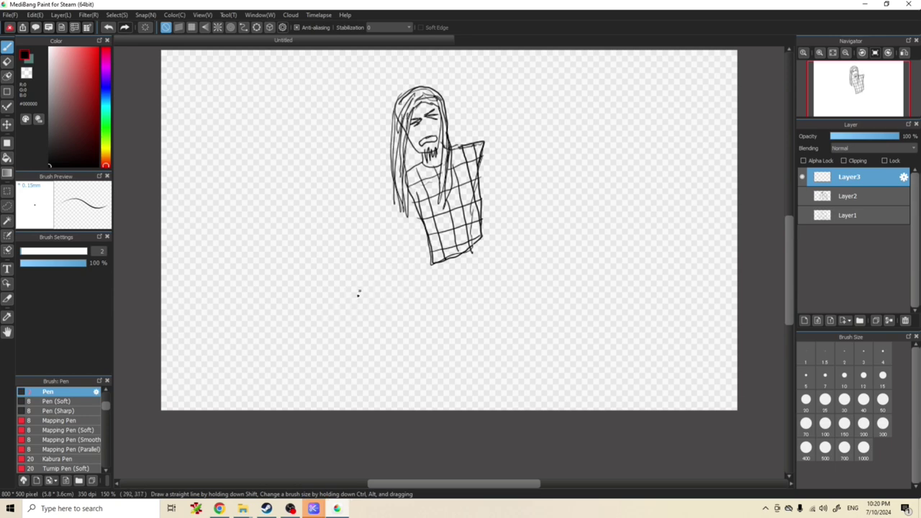
Draw an acoustic guitar across the musician's waist with a rounded body, sound hole, bridge, long slanted neck and strings.
drag(321, 320, 468, 273)
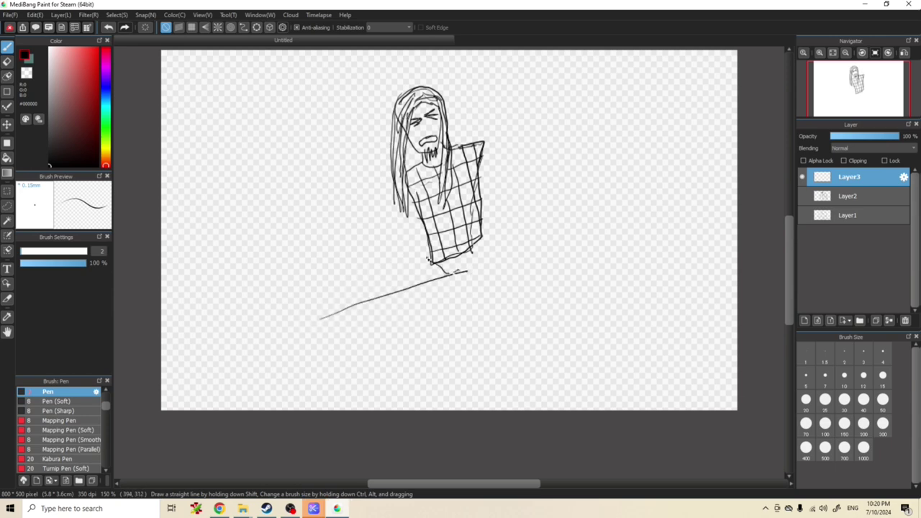
mouse_move(431, 254)
mouse_down()
mouse_move(521, 225)
mouse_move(555, 240)
mouse_move(562, 281)
mouse_move(538, 305)
mouse_move(501, 306)
mouse_move(492, 296)
mouse_move(464, 314)
mouse_move(434, 306)
mouse_move(430, 257)
mouse_move(459, 239)
mouse_move(486, 239)
mouse_move(508, 275)
mouse_move(532, 291)
mouse_move(550, 259)
mouse_move(529, 243)
mouse_move(508, 263)
mouse_move(464, 272)
mouse_move(554, 252)
mouse_move(560, 270)
mouse_move(559, 252)
mouse_move(541, 254)
mouse_up()
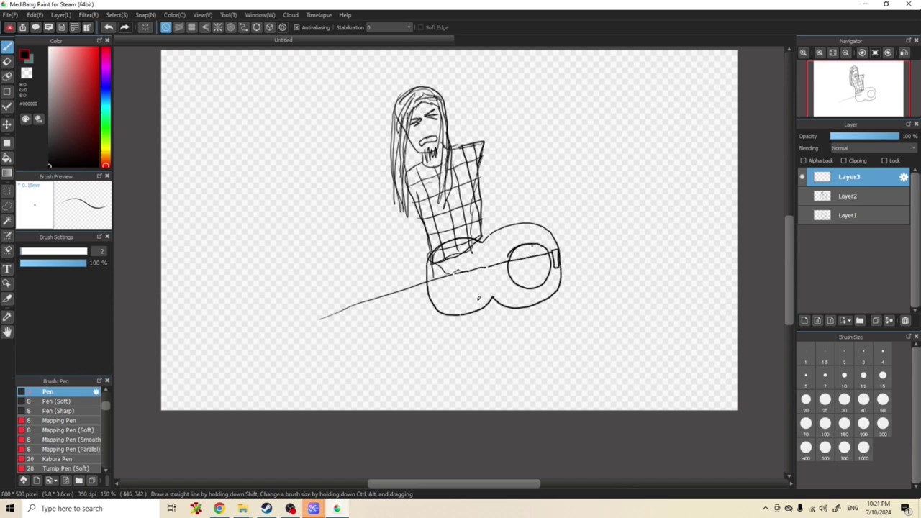
drag(318, 336, 559, 266)
mouse_move(322, 322)
mouse_down()
mouse_move(553, 262)
mouse_move(326, 323)
mouse_move(480, 272)
mouse_move(558, 256)
mouse_up()
drag(449, 291, 550, 262)
Draw one arm reaching to a hand around the guitar neck and the other arm coming down behind the guitar body.
mouse_move(406, 174)
mouse_down()
mouse_move(336, 312)
mouse_move(343, 329)
mouse_move(354, 325)
mouse_move(349, 304)
mouse_move(360, 323)
mouse_move(343, 298)
mouse_move(364, 300)
mouse_move(407, 213)
mouse_up()
drag(487, 144, 512, 207)
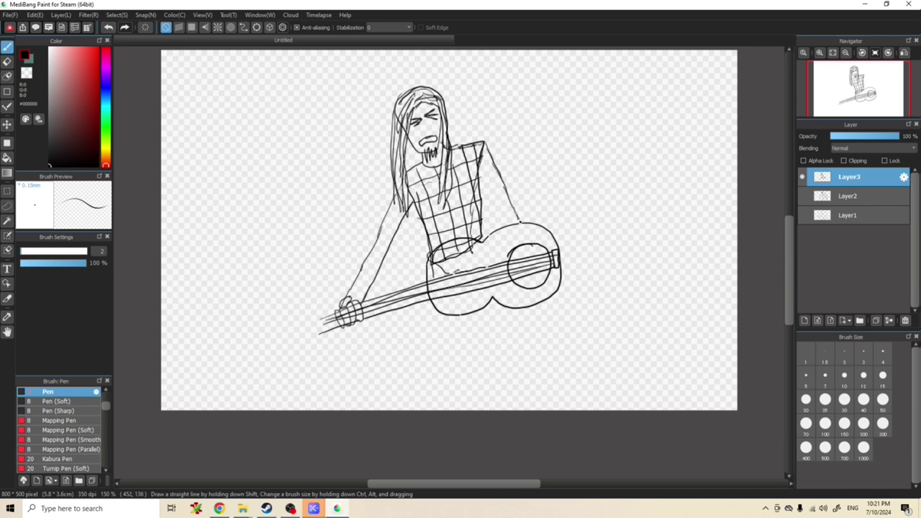
drag(523, 223, 517, 226)
drag(541, 226, 480, 142)
drag(431, 259, 431, 223)
Add a nose to the musician's face and draw a pair of joined music notes on each side of him.
mouse_move(422, 157)
mouse_down()
mouse_move(416, 175)
mouse_move(432, 265)
mouse_move(423, 160)
mouse_up()
drag(328, 314, 328, 310)
mouse_move(311, 167)
mouse_down()
mouse_move(314, 160)
mouse_move(337, 178)
mouse_move(318, 185)
mouse_up()
mouse_move(528, 153)
mouse_down()
mouse_move(545, 143)
mouse_move(553, 170)
mouse_move(532, 175)
mouse_up()
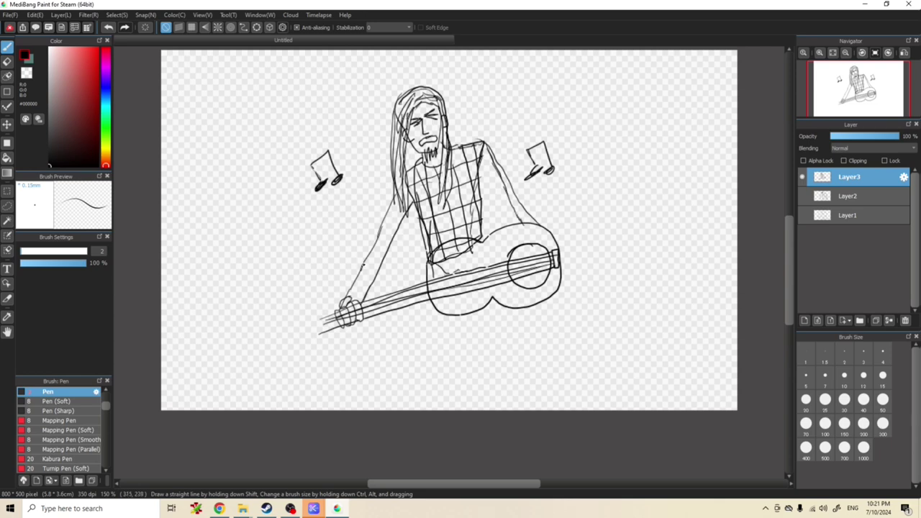
Cover the sleeve of the arm reaching along the guitar neck with plaid cross lines.
mouse_move(351, 287)
mouse_down()
mouse_move(377, 271)
mouse_move(371, 258)
mouse_move(365, 282)
mouse_move(412, 197)
mouse_up()
drag(368, 263, 416, 193)
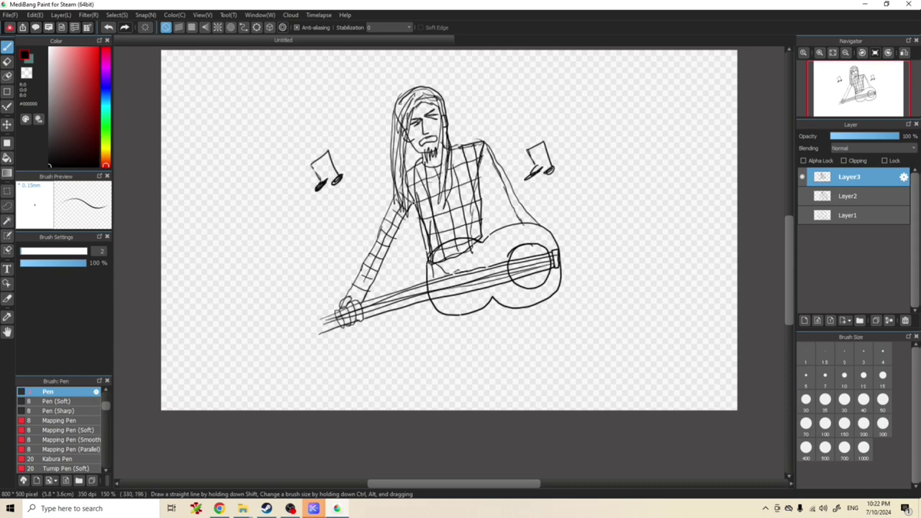
drag(485, 175, 531, 253)
key(ctrl+z)
key(e)
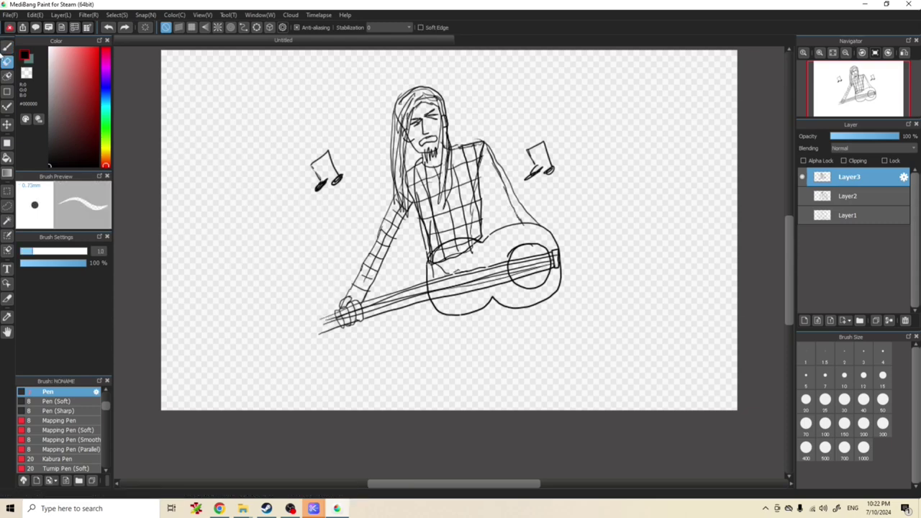
Draw the guitar's headstock at the end of the neck with three tuning pegs on each side and strings running across.
key(b)
mouse_move(327, 316)
mouse_down()
mouse_move(282, 321)
mouse_move(288, 351)
mouse_move(328, 338)
mouse_move(333, 322)
mouse_move(297, 303)
mouse_move(303, 311)
mouse_move(282, 307)
mouse_up()
drag(288, 306, 287, 314)
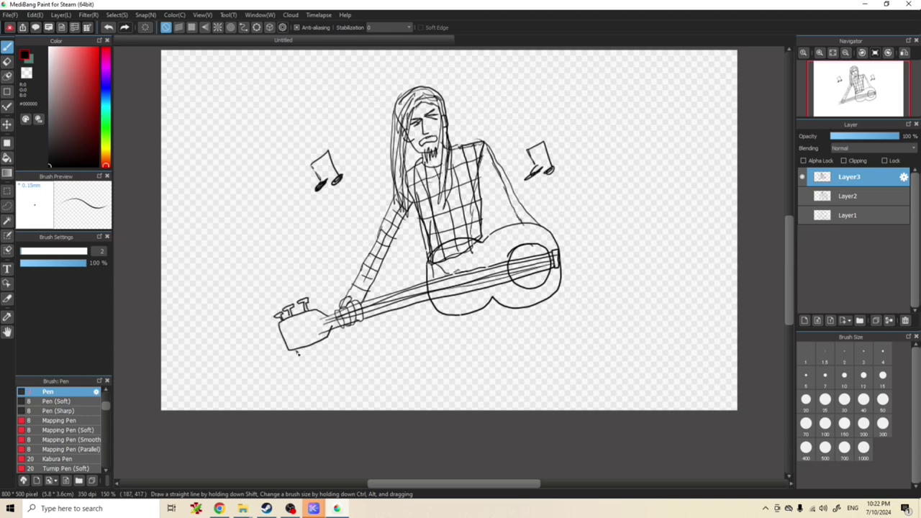
drag(300, 352, 320, 349)
mouse_move(325, 332)
mouse_down()
mouse_move(290, 344)
mouse_move(335, 315)
mouse_up()
drag(289, 333, 343, 312)
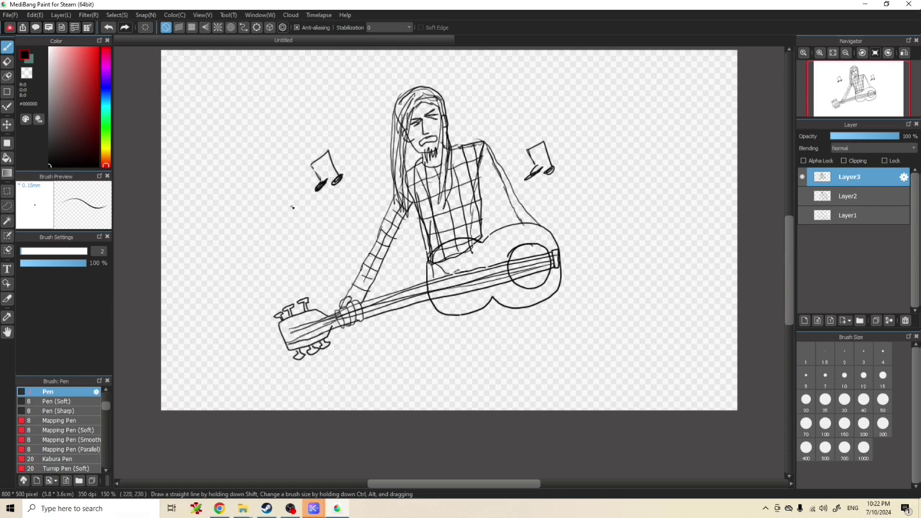
Erase the hand on the guitar neck and redraw it with separate fingers wrapped around the neck.
key(e)
mouse_move(355, 308)
mouse_down()
mouse_move(338, 311)
mouse_move(364, 320)
mouse_move(382, 313)
mouse_move(358, 303)
mouse_move(315, 321)
mouse_move(364, 299)
mouse_up()
key(b)
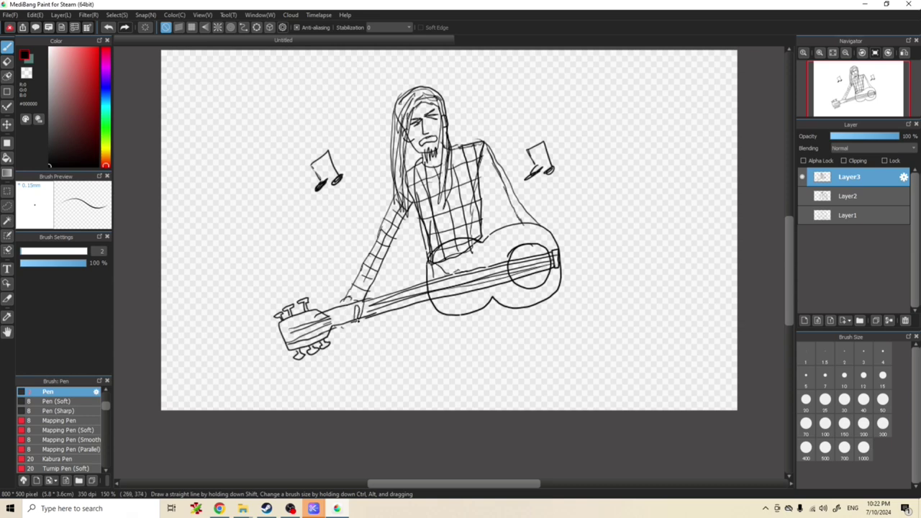
drag(337, 315, 344, 328)
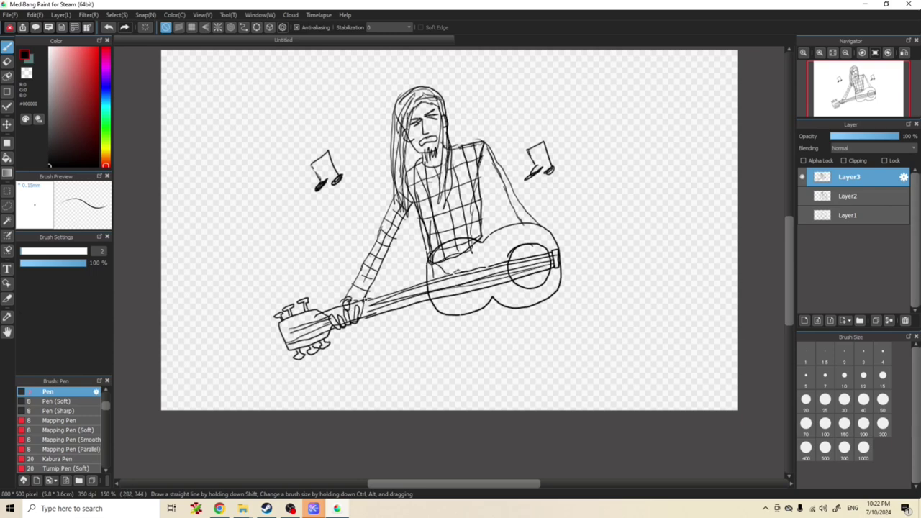
Draw the other arm's plaid sleeve with a strumming hand over the sound hole, and complete the first sleeve's plaid.
drag(481, 168, 520, 253)
mouse_move(517, 208)
mouse_down()
mouse_move(532, 251)
mouse_move(523, 281)
mouse_move(534, 259)
mouse_move(544, 274)
mouse_move(529, 249)
mouse_move(522, 255)
mouse_move(513, 242)
mouse_move(512, 210)
mouse_move(484, 175)
mouse_move(492, 152)
mouse_move(528, 250)
mouse_up()
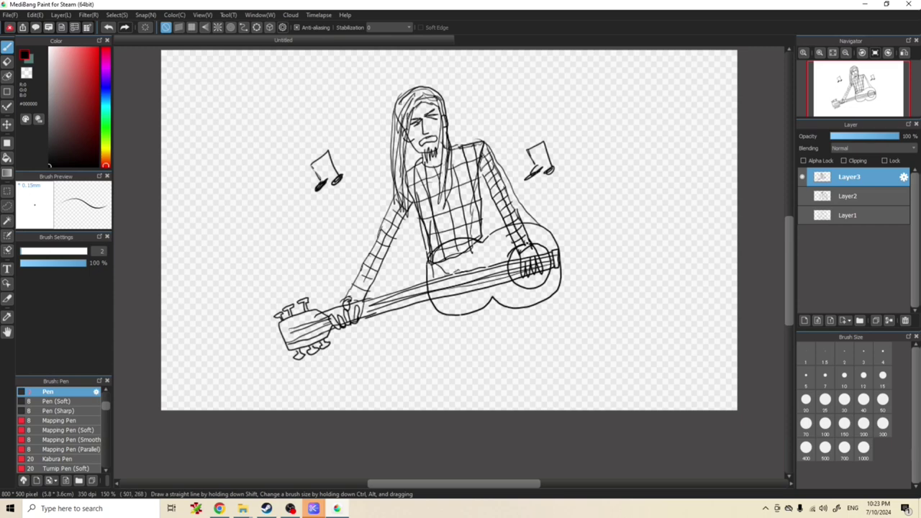
mouse_move(370, 277)
mouse_down()
mouse_move(360, 298)
mouse_move(373, 304)
mouse_up()
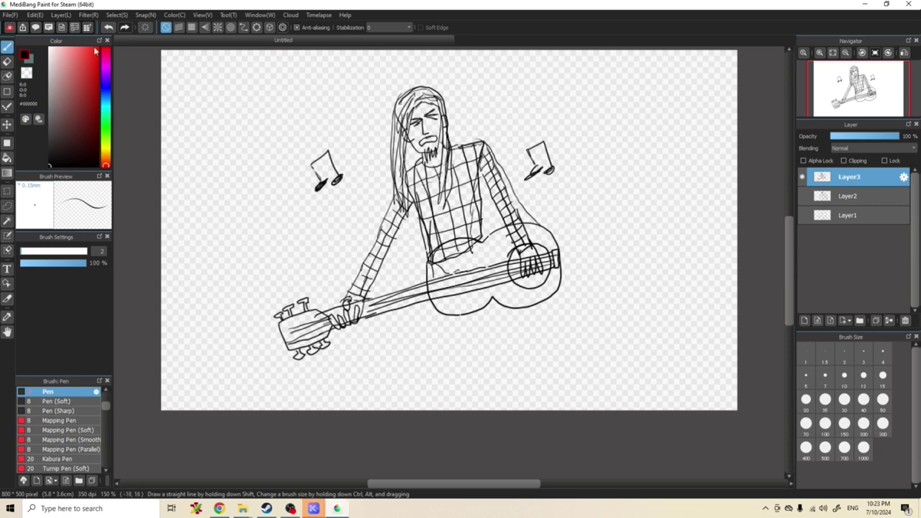
Erase the shirt and sketch lines that overlap the guitar body.
click(7, 62)
mouse_move(441, 258)
mouse_down()
mouse_move(433, 268)
mouse_move(466, 260)
mouse_move(442, 273)
mouse_move(457, 251)
mouse_move(438, 260)
mouse_move(455, 252)
mouse_move(443, 249)
mouse_move(481, 245)
mouse_move(502, 253)
mouse_move(501, 270)
mouse_move(491, 273)
mouse_up()
Draw the musician's two trouser legs from the guitar down to the canvas edge, with dashed crease lines on each leg.
key(b)
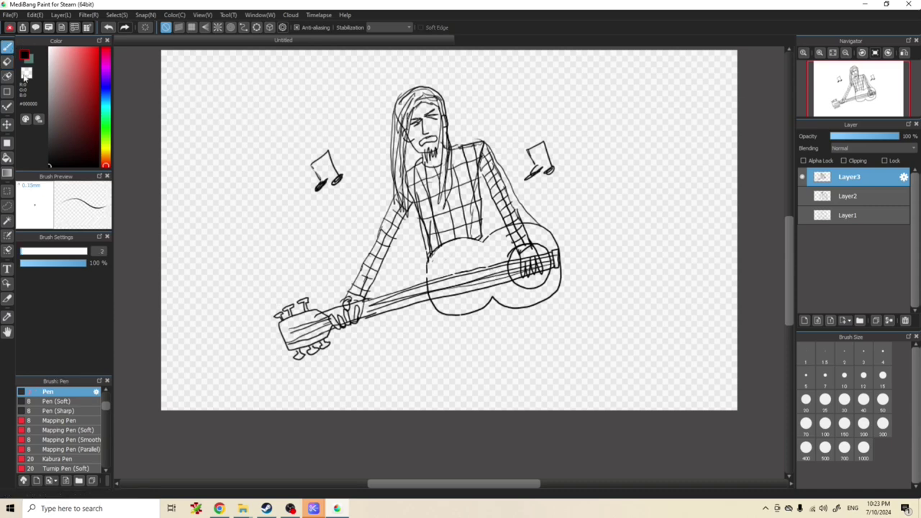
drag(430, 303, 390, 407)
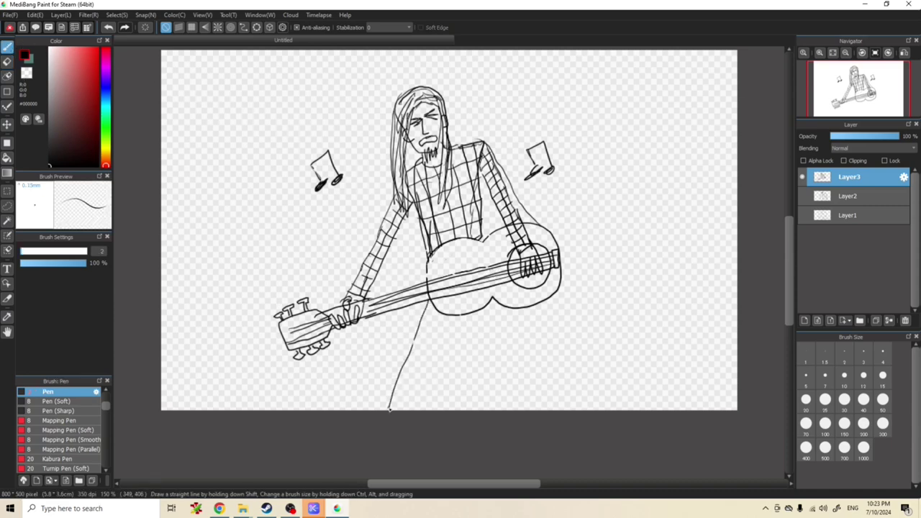
drag(456, 319, 430, 410)
drag(497, 305, 493, 409)
drag(464, 315, 473, 405)
drag(483, 315, 484, 326)
drag(488, 331, 491, 365)
drag(490, 372, 485, 399)
drag(440, 320, 436, 333)
drag(425, 383, 420, 394)
drag(416, 401, 412, 410)
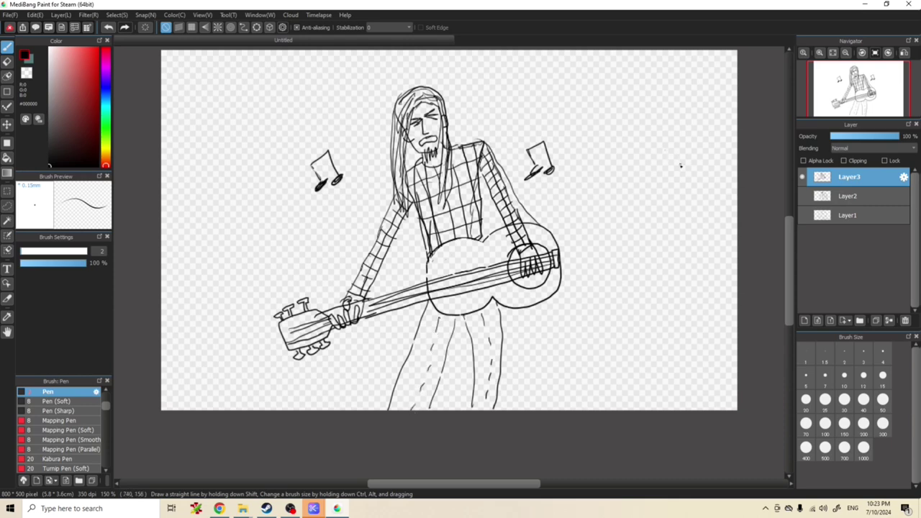
Draw a bald bystander's head in profile beyond the music notes, facing the musician, with a pointed nose and an eye.
mouse_move(676, 161)
mouse_down()
mouse_move(665, 191)
mouse_move(670, 215)
mouse_move(714, 212)
mouse_move(723, 183)
mouse_move(708, 163)
mouse_move(684, 162)
mouse_up()
key(ctrl+z)
click(683, 183)
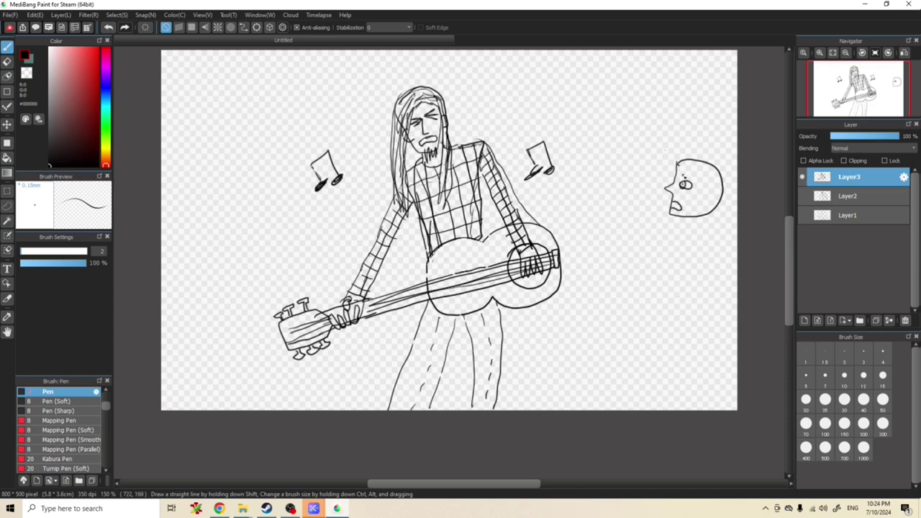
key(ctrl+z)
Redraw the bystander's open mouth and add a speech bubble reading "GET A JOB!" beside it.
mouse_move(681, 188)
mouse_down()
mouse_move(672, 212)
mouse_move(631, 186)
mouse_move(633, 135)
mouse_move(554, 136)
mouse_move(552, 225)
mouse_move(589, 233)
mouse_move(649, 193)
mouse_up()
mouse_move(568, 143)
mouse_down()
mouse_move(566, 155)
mouse_move(596, 154)
mouse_move(602, 141)
mouse_up()
mouse_move(604, 157)
mouse_down()
mouse_move(611, 144)
mouse_move(619, 155)
mouse_move(565, 177)
mouse_up()
drag(587, 169, 586, 169)
drag(594, 168, 597, 186)
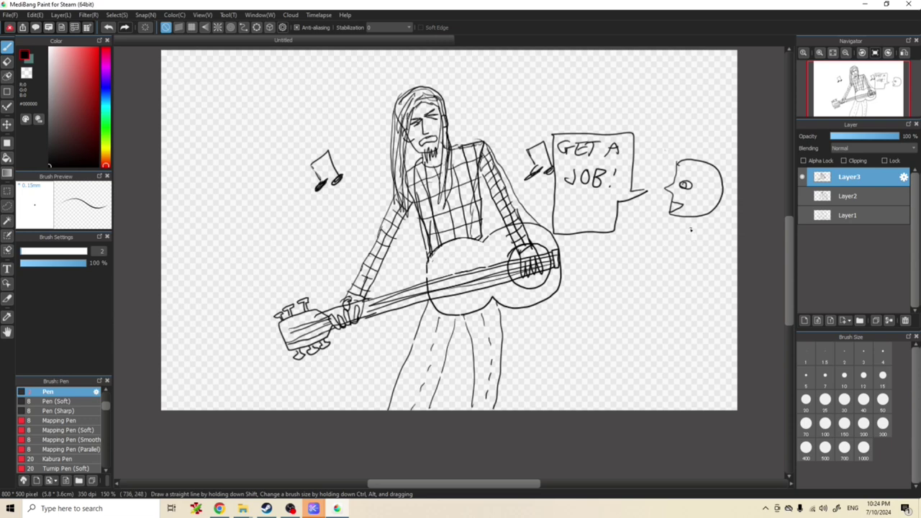
Write "HIPPIE" as the third line inside the speech bubble.
drag(565, 199, 563, 214)
drag(563, 207, 583, 216)
mouse_move(586, 199)
mouse_down()
mouse_move(587, 214)
mouse_move(588, 207)
mouse_up()
mouse_move(596, 197)
mouse_down()
mouse_move(595, 213)
mouse_move(605, 210)
mouse_up()
key(ctrl+z)
mouse_move(595, 198)
mouse_down()
mouse_move(606, 214)
mouse_move(627, 202)
mouse_up()
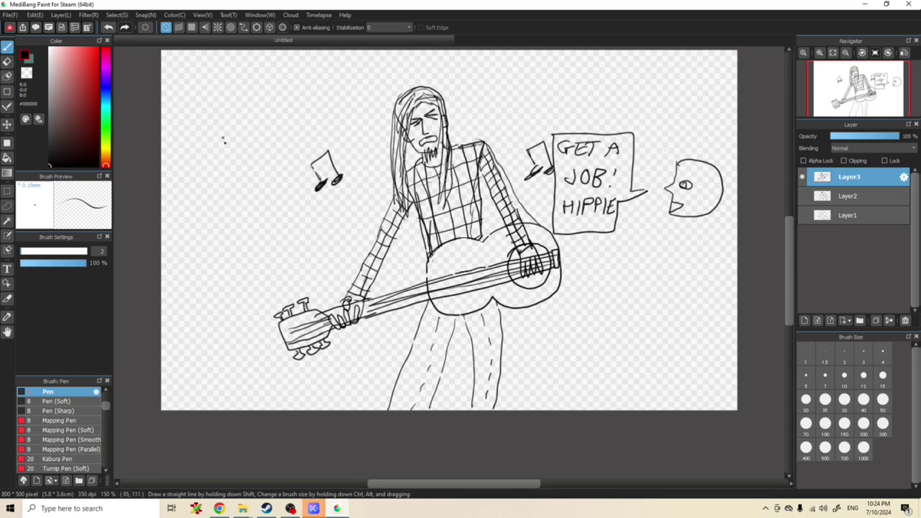
Toggle the visibility of the musician's and cyborg's layers to view the two drawings one at a time.
click(802, 177)
click(803, 178)
click(804, 180)
click(803, 197)
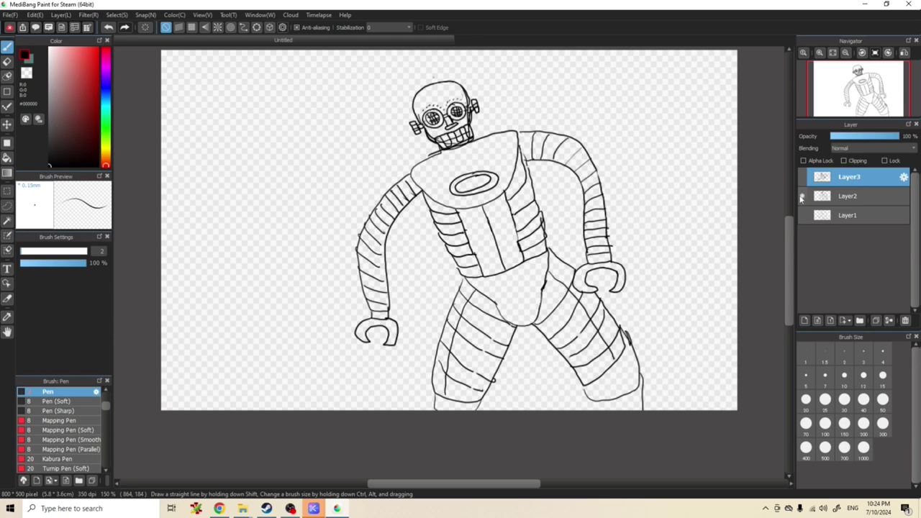
click(803, 196)
click(803, 180)
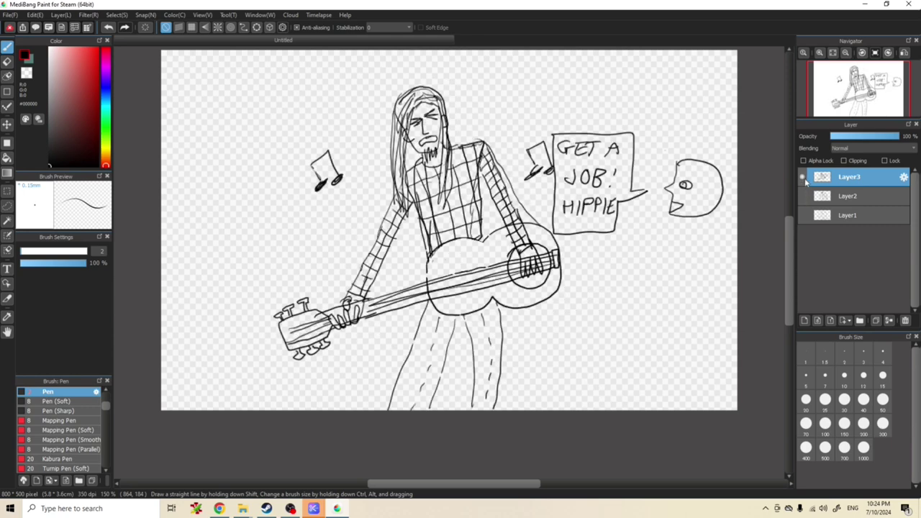
Hide the musician's layer, check the ChatGPT idea list in Chrome, and add a new empty layer back in MediBang Paint.
click(804, 180)
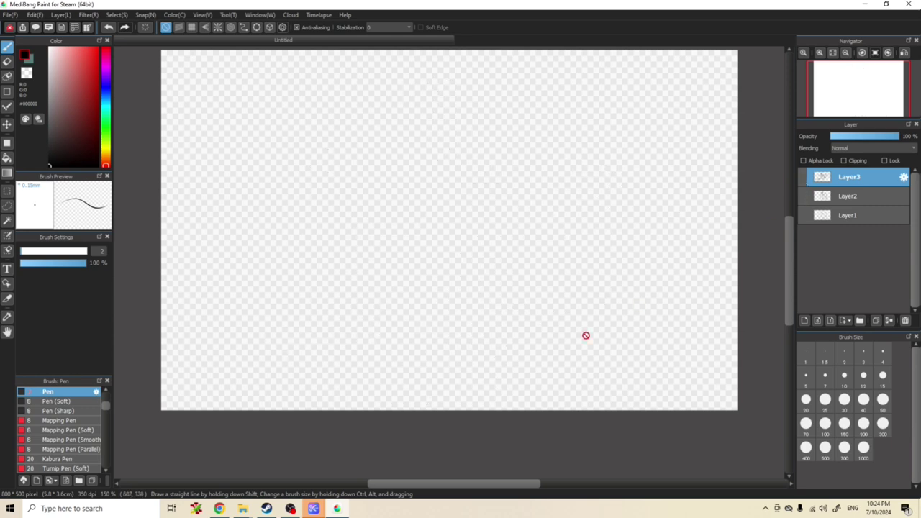
click(219, 508)
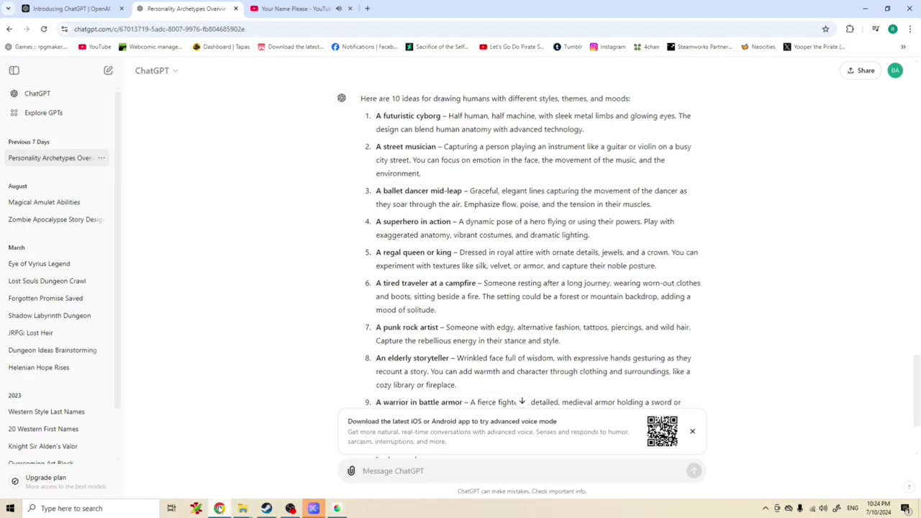
click(219, 508)
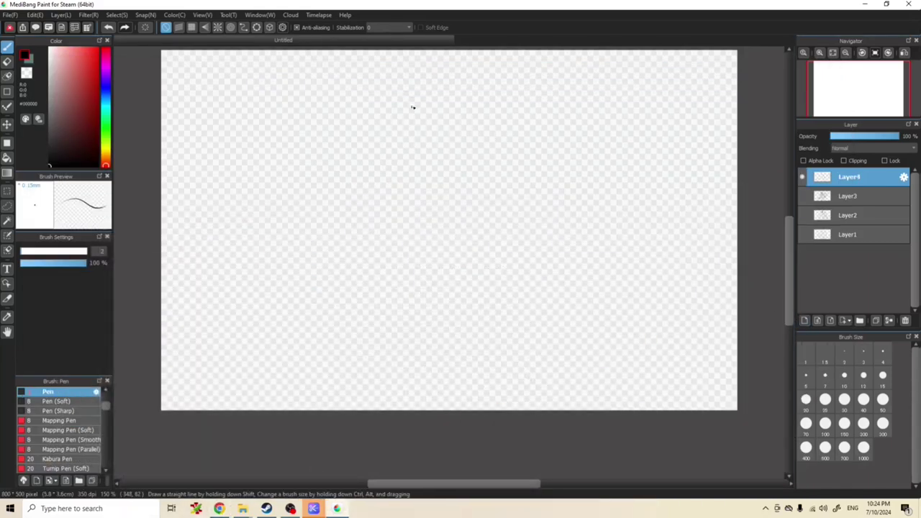
Draw the leaping ballet dancer's torso with two widely stretched legs and a looped tutu around the waist.
drag(411, 107, 413, 135)
mouse_move(411, 142)
mouse_down()
mouse_move(405, 206)
mouse_move(439, 228)
mouse_move(477, 140)
mouse_up()
drag(418, 142, 436, 149)
mouse_move(402, 221)
mouse_down()
mouse_move(346, 213)
mouse_move(269, 173)
mouse_move(196, 117)
mouse_move(194, 126)
mouse_move(284, 204)
mouse_move(343, 235)
mouse_move(408, 248)
mouse_move(512, 364)
mouse_up()
mouse_move(441, 229)
mouse_down()
mouse_move(503, 328)
mouse_move(542, 365)
mouse_move(553, 405)
mouse_move(512, 364)
mouse_move(534, 395)
mouse_move(532, 417)
mouse_up()
mouse_move(404, 220)
mouse_down()
mouse_move(355, 202)
mouse_move(378, 220)
mouse_move(355, 218)
mouse_move(402, 219)
mouse_move(364, 236)
mouse_move(386, 263)
mouse_move(423, 278)
mouse_move(442, 235)
mouse_move(482, 260)
mouse_move(478, 242)
mouse_move(451, 221)
mouse_up()
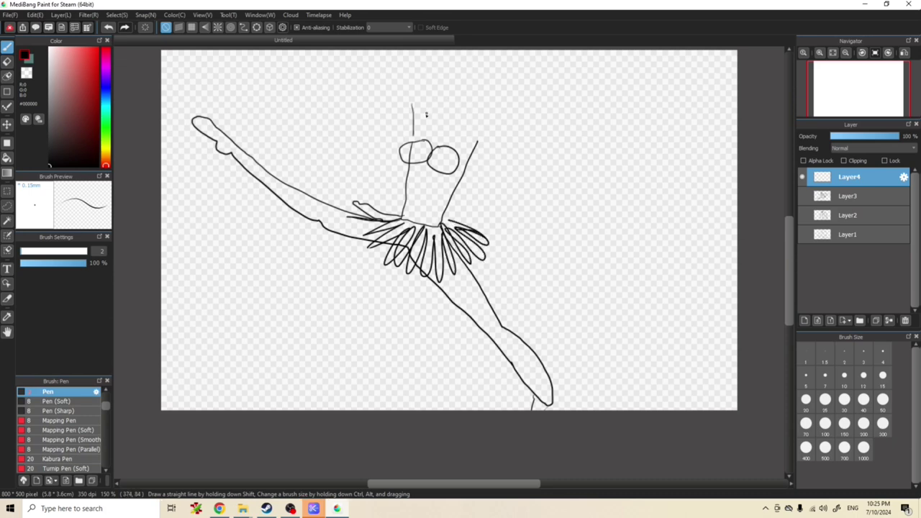
Draw the dancer's raised arm with spread fingers, the shoulders and neck, and the head in profile with a pointed nose.
mouse_move(409, 135)
mouse_down()
mouse_move(318, 83)
mouse_move(292, 56)
mouse_move(296, 65)
mouse_move(283, 62)
mouse_move(286, 78)
mouse_move(304, 74)
mouse_move(296, 77)
mouse_move(317, 101)
mouse_move(372, 138)
mouse_move(403, 148)
mouse_move(434, 127)
mouse_up()
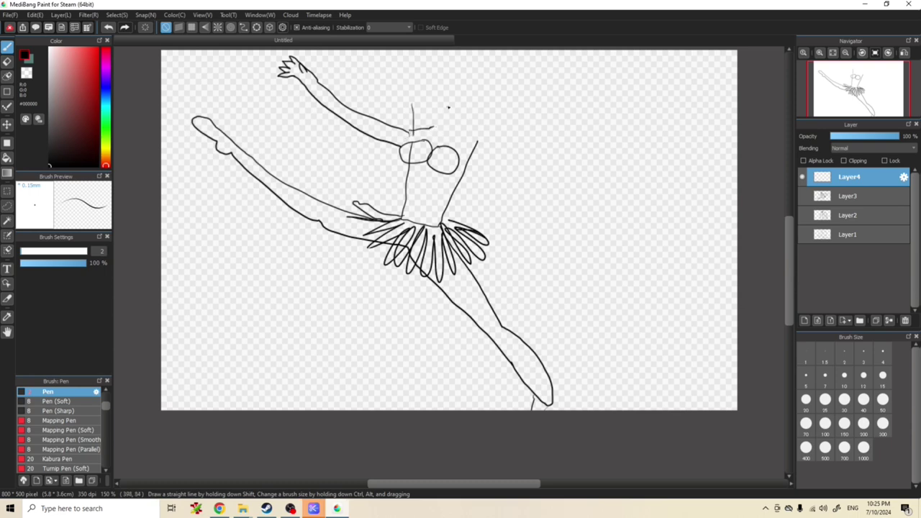
mouse_move(441, 80)
mouse_down()
mouse_move(437, 112)
mouse_move(462, 116)
mouse_move(478, 102)
mouse_move(481, 79)
mouse_move(442, 75)
mouse_move(484, 91)
mouse_move(468, 124)
mouse_move(483, 134)
mouse_move(422, 129)
mouse_up()
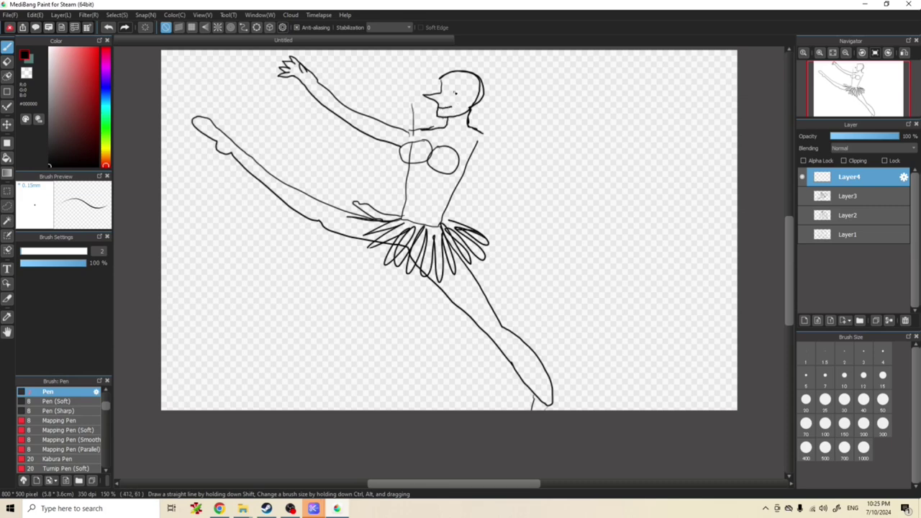
key(ctrl+z)
key(ctrl+z)
Draw the dancer's eye, lips and ear, and her combed-back hair tied in a bun.
drag(444, 90, 446, 92)
mouse_move(441, 75)
mouse_down()
mouse_move(488, 74)
mouse_move(494, 85)
mouse_move(488, 113)
mouse_move(471, 118)
mouse_move(498, 76)
mouse_up()
drag(471, 84, 498, 71)
drag(463, 78, 490, 66)
drag(446, 74, 465, 68)
drag(443, 83, 487, 77)
mouse_move(484, 77)
mouse_down()
mouse_move(477, 113)
mouse_move(478, 90)
mouse_up()
drag(472, 106, 476, 98)
mouse_move(463, 106)
mouse_down()
mouse_move(508, 81)
mouse_move(493, 86)
mouse_up()
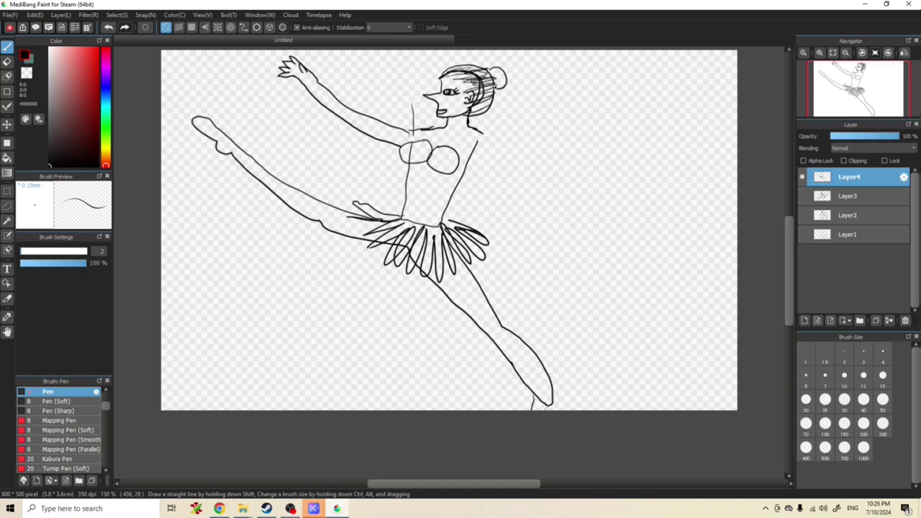
Erase the dancer's mouth and redraw it.
key(e)
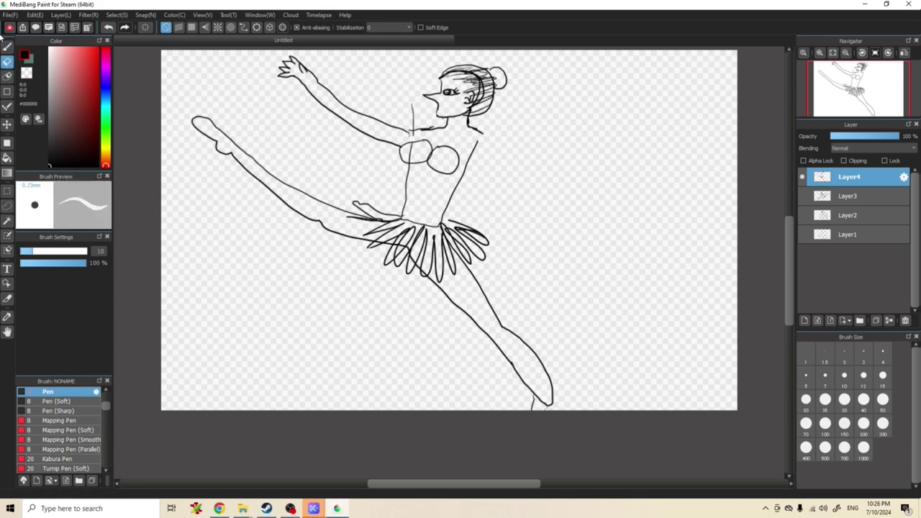
key(b)
mouse_move(437, 112)
mouse_down()
mouse_move(466, 115)
mouse_move(438, 117)
mouse_up()
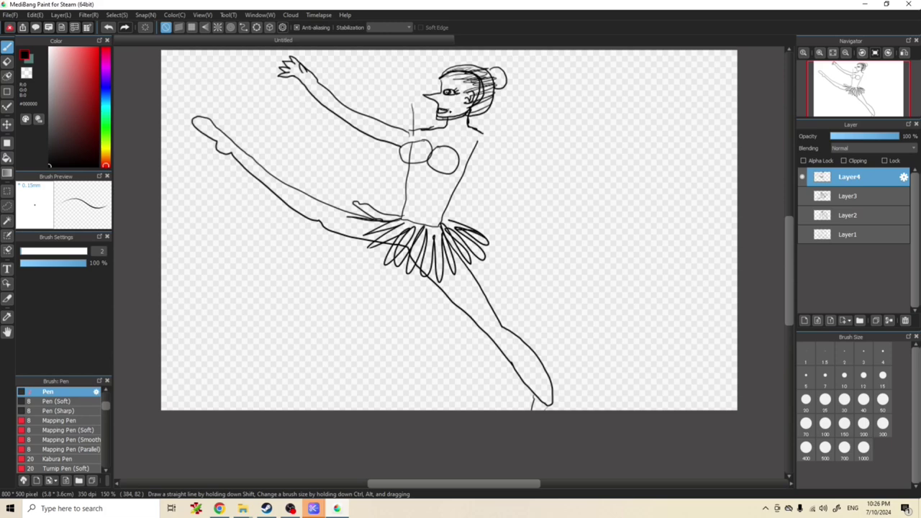
Erase the long pointed tip of the ballet dancer's nose to shorten it.
click(7, 61)
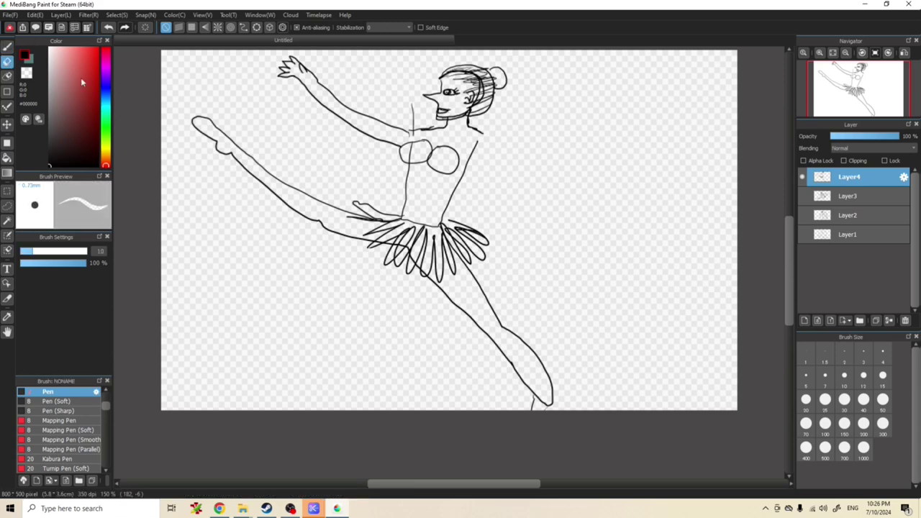
drag(421, 92, 428, 91)
click(8, 46)
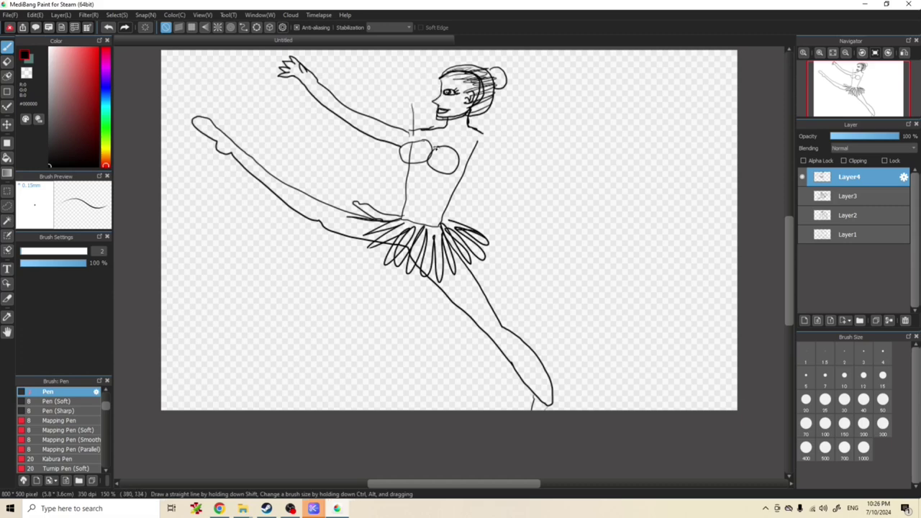
Erase the torso line crossing the dancer's bust and the old waistline, then redraw the waist as a curve and darken the bust outlines.
key(e)
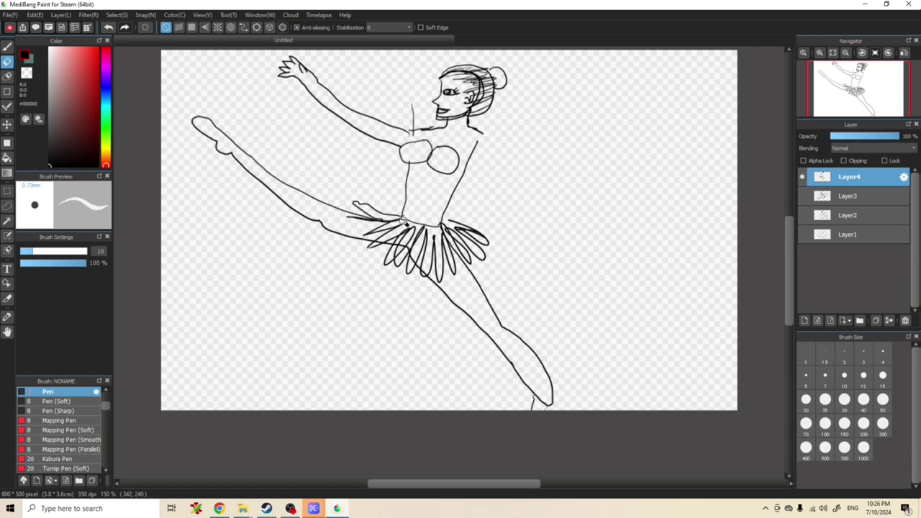
key(b)
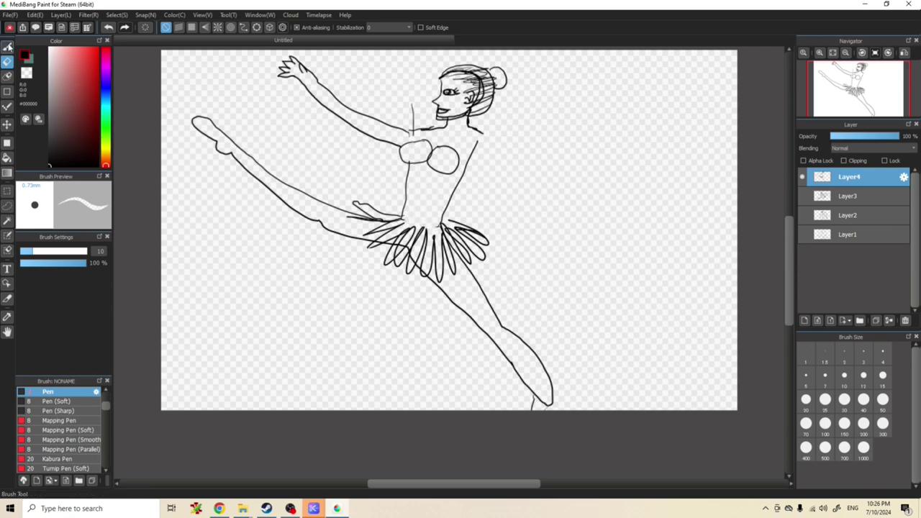
drag(404, 210, 445, 213)
mouse_move(430, 139)
mouse_down()
mouse_move(403, 146)
mouse_move(404, 163)
mouse_up()
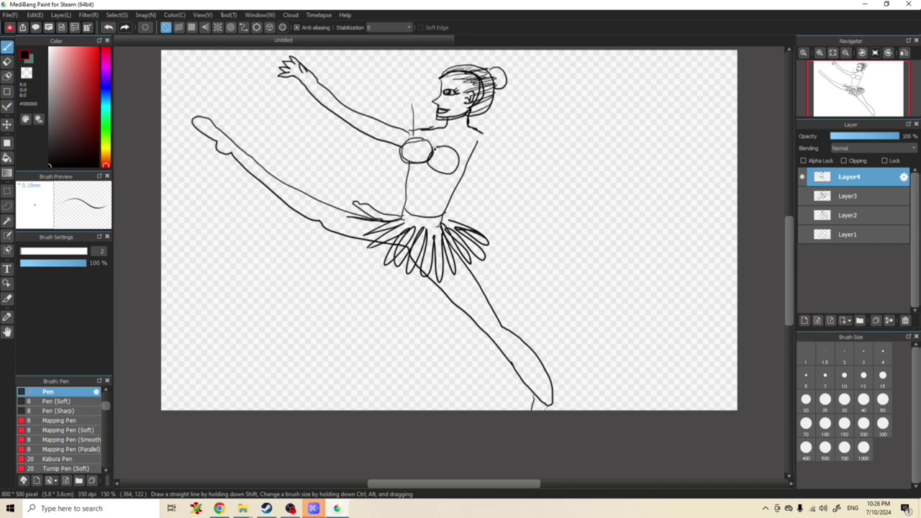
mouse_move(427, 148)
mouse_down()
mouse_move(431, 169)
mouse_move(451, 173)
mouse_move(458, 151)
mouse_move(455, 160)
mouse_up()
Draw the dancer's second arm stretched down behind her, from the shoulder to a hand with fingers.
drag(481, 131, 532, 238)
mouse_move(469, 154)
mouse_down()
mouse_move(513, 235)
mouse_move(540, 268)
mouse_move(557, 267)
mouse_up()
key(ctrl+z)
drag(538, 245, 553, 264)
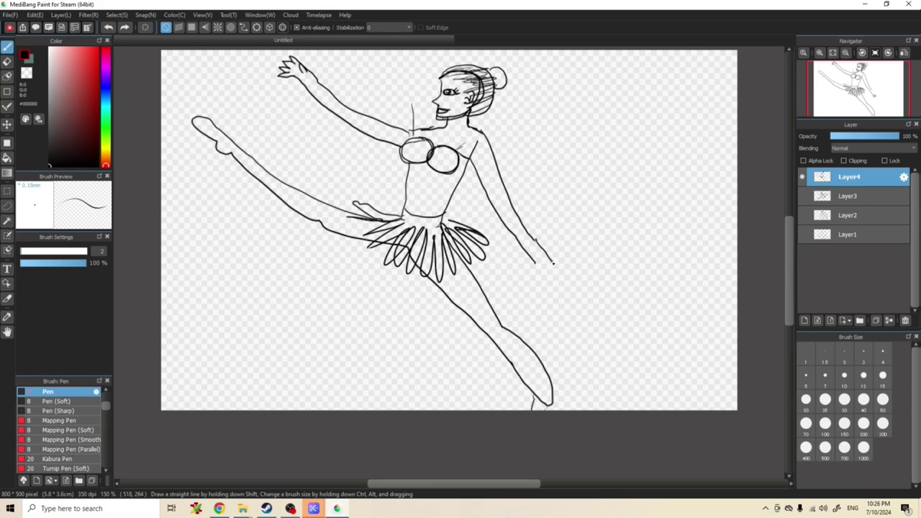
key(ctrl+z)
mouse_move(538, 246)
mouse_down()
mouse_move(552, 272)
mouse_move(544, 281)
mouse_up()
key(ctrl+z)
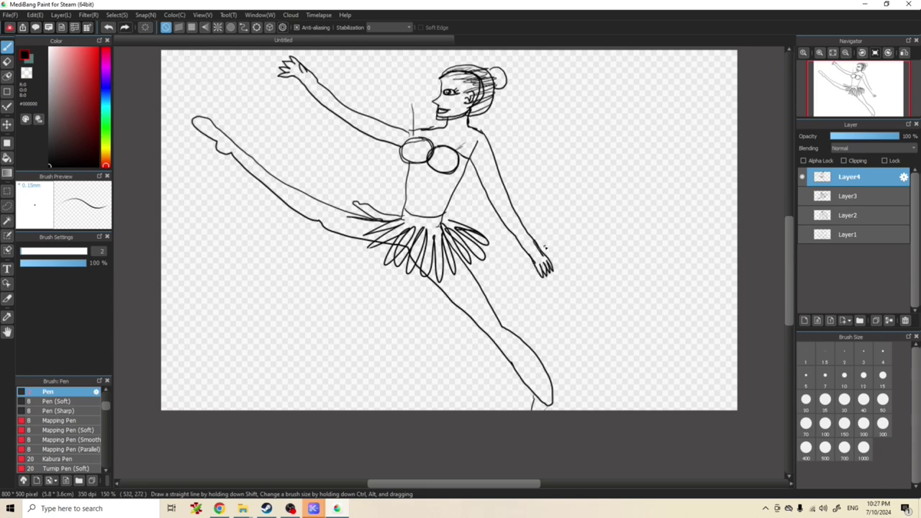
Erase the stray vertical line by the neck, and draw crossed shoe ribbons on the raised ankle and the standing foot's outline.
key(e)
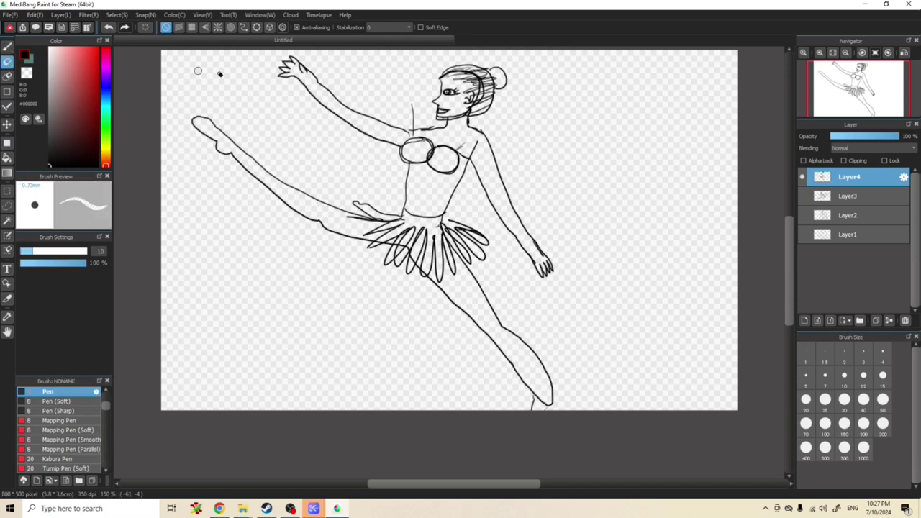
drag(412, 102, 412, 122)
click(7, 46)
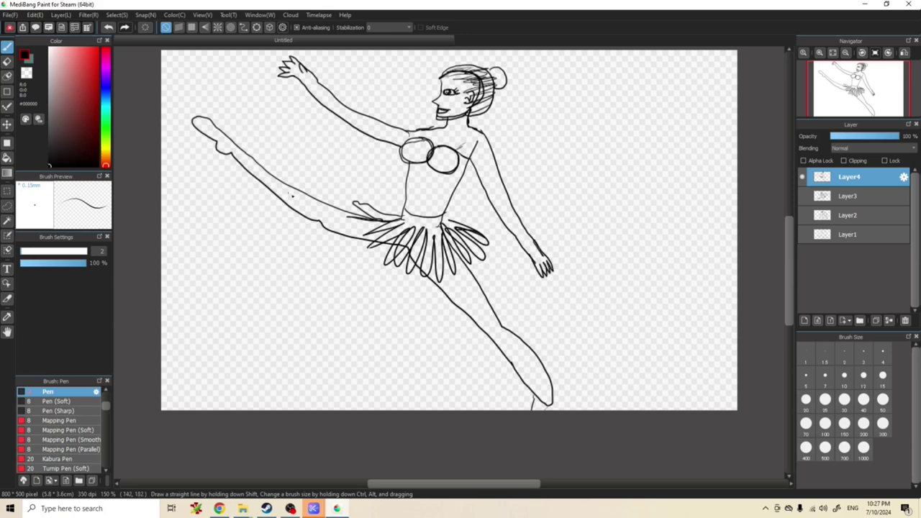
mouse_move(237, 163)
mouse_down()
mouse_move(243, 153)
mouse_move(257, 178)
mouse_move(250, 160)
mouse_move(258, 163)
mouse_move(260, 181)
mouse_up()
mouse_move(559, 396)
mouse_down()
mouse_move(564, 408)
mouse_move(544, 410)
mouse_up()
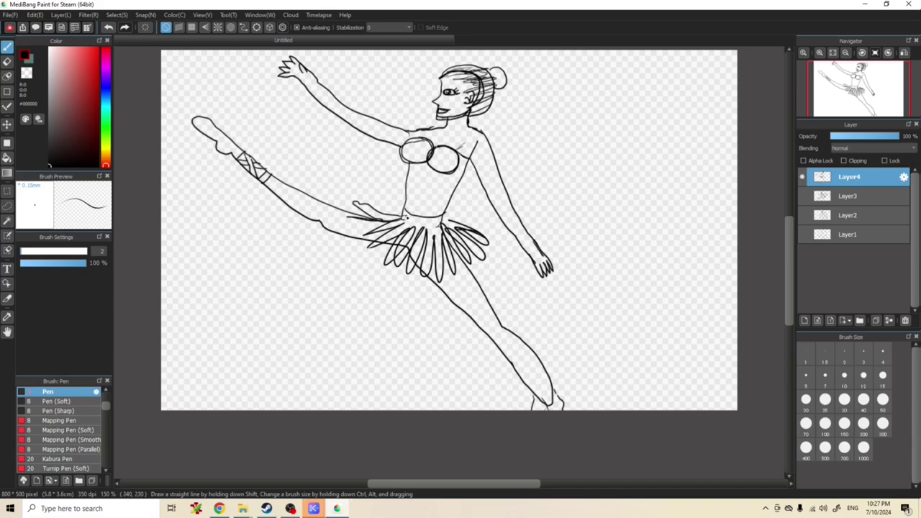
drag(569, 198, 673, 321)
drag(583, 250, 667, 364)
drag(555, 304, 633, 393)
drag(534, 328, 603, 402)
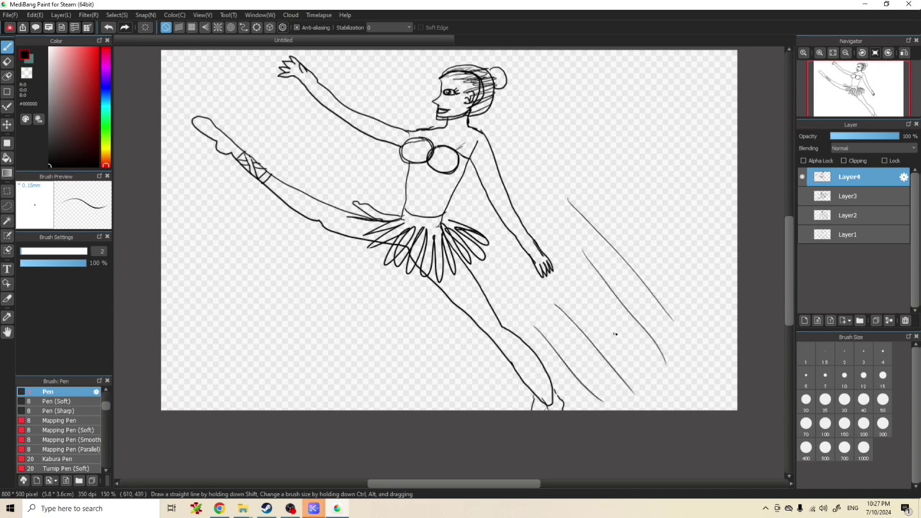
key(ctrl+z)
key(ctrl+z)
key(ctrl+z)
key(ctrl+z)
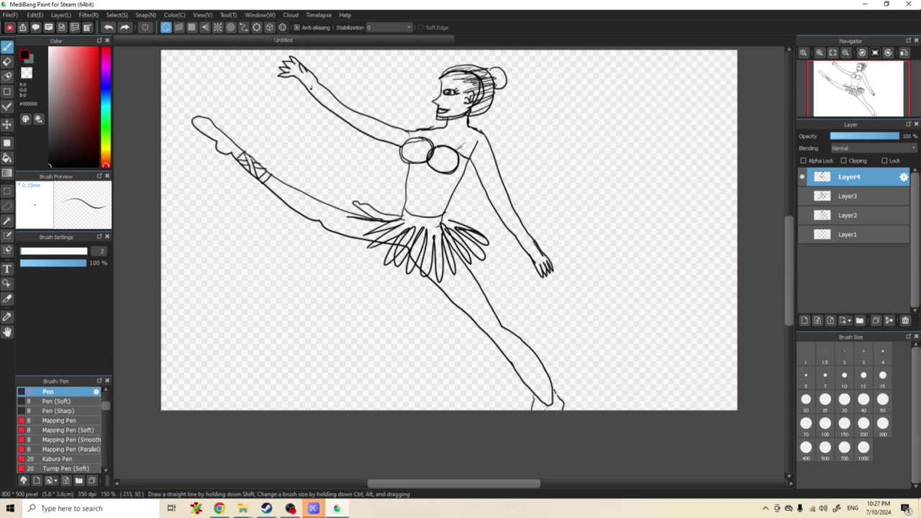
Draw curved motion lines radiating outward from the dancer toward all edges of the canvas.
drag(164, 121, 218, 131)
drag(220, 56, 249, 101)
drag(304, 59, 327, 105)
drag(464, 97, 508, 50)
mouse_move(546, 117)
mouse_down()
mouse_move(596, 96)
mouse_move(723, 74)
mouse_up()
drag(593, 159, 726, 156)
drag(605, 211, 722, 214)
drag(595, 263, 692, 310)
drag(587, 331, 662, 367)
drag(473, 360, 495, 406)
drag(395, 334, 394, 375)
drag(350, 321, 280, 395)
drag(260, 314, 161, 381)
drag(205, 282, 161, 299)
drag(216, 223, 204, 221)
drag(179, 229, 164, 232)
drag(207, 174, 170, 177)
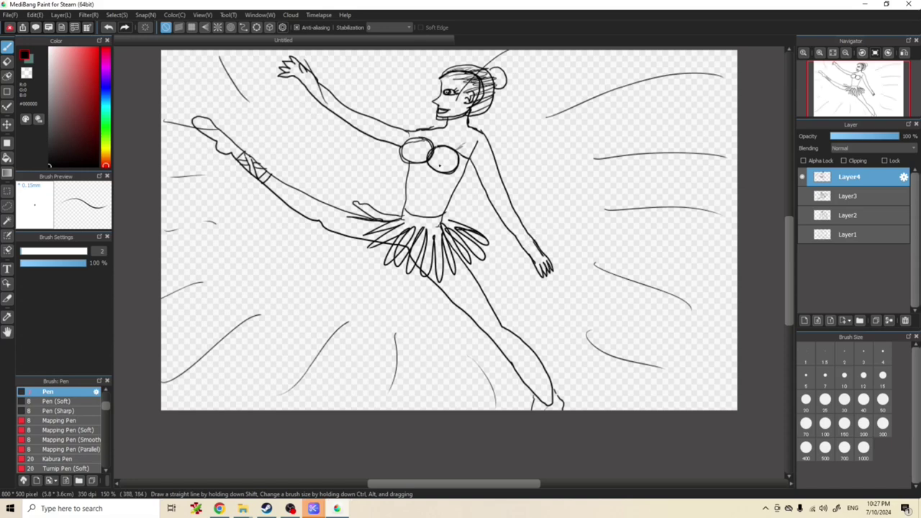
drag(423, 163, 419, 214)
Hide the dancer's layer, add a new layer, and check ChatGPT's list in the browser for the next drawing idea.
click(803, 177)
click(805, 321)
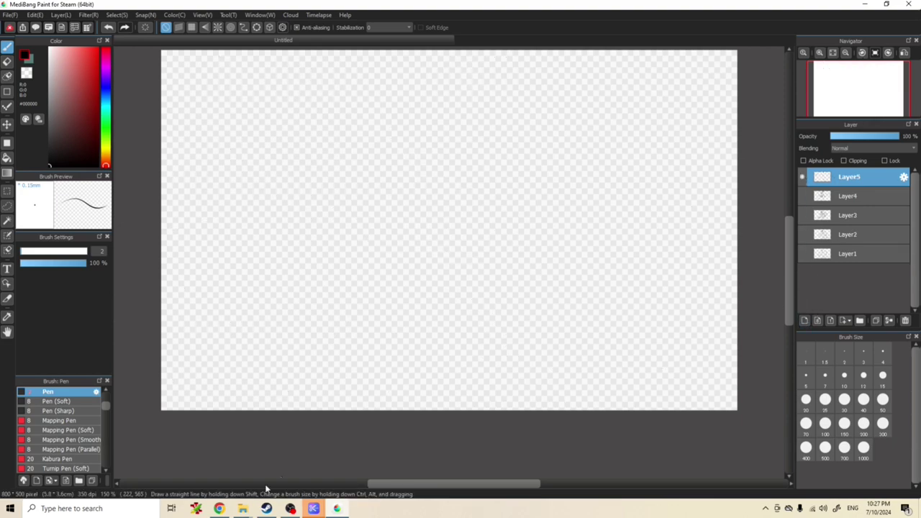
click(219, 508)
mouse_move(235, 510)
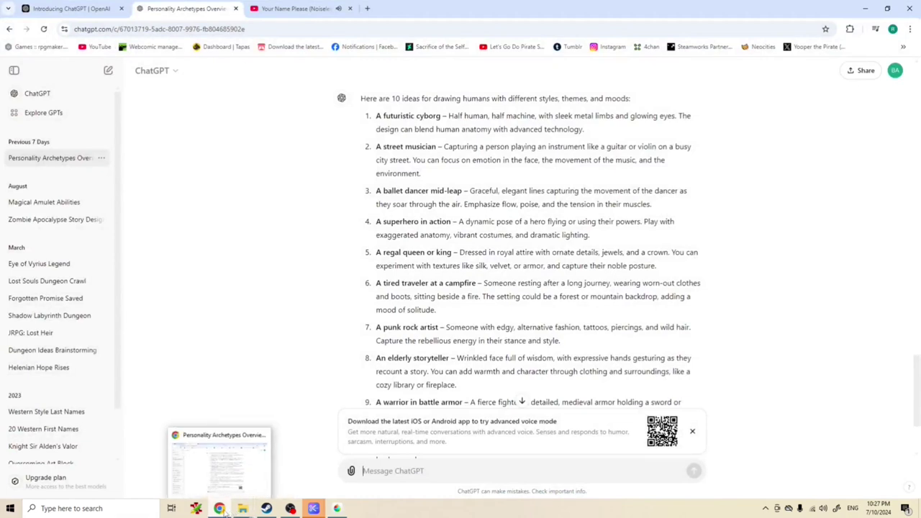
click(228, 510)
Sketch the superhero's leaning torso and hips, with a bent leg made of thigh, calf and foot.
mouse_move(327, 140)
mouse_down()
mouse_move(321, 207)
mouse_move(348, 146)
mouse_move(330, 134)
mouse_up()
key(ctrl+z)
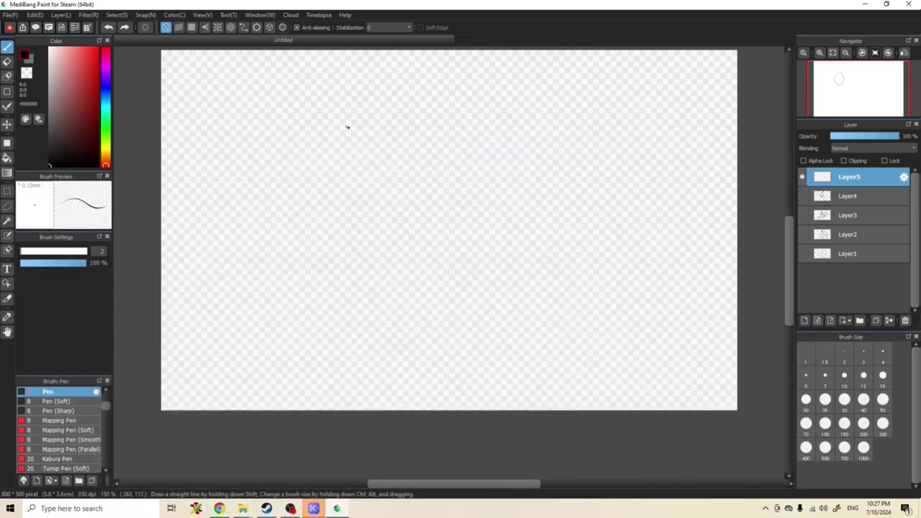
mouse_move(307, 185)
mouse_down()
mouse_move(364, 143)
mouse_move(391, 144)
mouse_move(340, 141)
mouse_move(323, 165)
mouse_move(363, 215)
mouse_move(407, 208)
mouse_move(392, 115)
mouse_move(335, 128)
mouse_move(312, 156)
mouse_move(370, 224)
mouse_move(411, 245)
mouse_move(416, 198)
mouse_up()
key(ctrl+z)
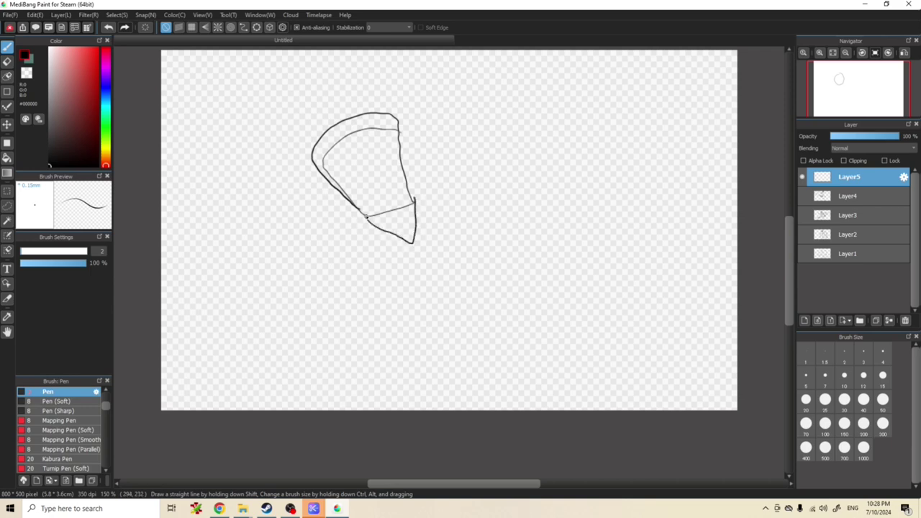
mouse_move(364, 221)
mouse_down()
mouse_move(375, 264)
mouse_move(467, 299)
mouse_move(472, 282)
mouse_move(435, 241)
mouse_move(373, 225)
mouse_up()
mouse_move(436, 296)
mouse_down()
mouse_move(417, 341)
mouse_move(423, 373)
mouse_move(443, 369)
mouse_move(472, 290)
mouse_up()
mouse_move(416, 359)
mouse_down()
mouse_move(419, 395)
mouse_move(455, 408)
mouse_move(435, 373)
mouse_up()
Draw two overlapping chest circles on the superhero, crease lines above them, and a darker outline for the briefs.
mouse_move(351, 142)
mouse_down()
mouse_move(338, 166)
mouse_move(357, 187)
mouse_move(386, 181)
mouse_move(392, 158)
mouse_move(347, 145)
mouse_up()
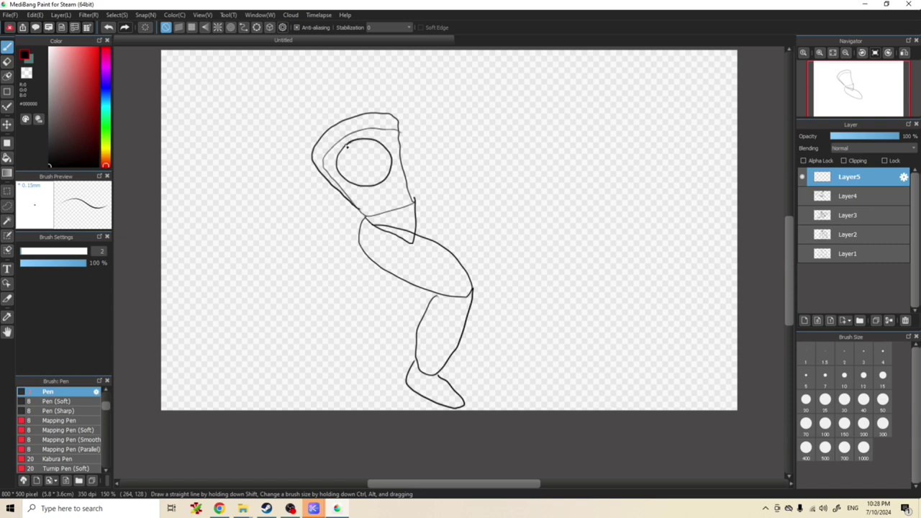
mouse_move(405, 130)
mouse_down()
mouse_move(430, 154)
mouse_move(394, 174)
mouse_up()
drag(398, 131, 386, 146)
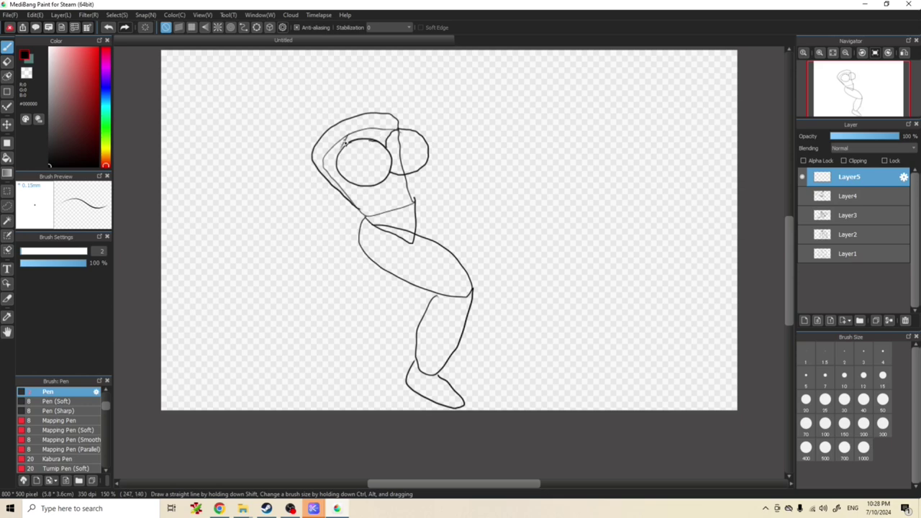
drag(396, 121, 387, 141)
mouse_move(367, 216)
mouse_down()
mouse_move(415, 200)
mouse_move(412, 243)
mouse_up()
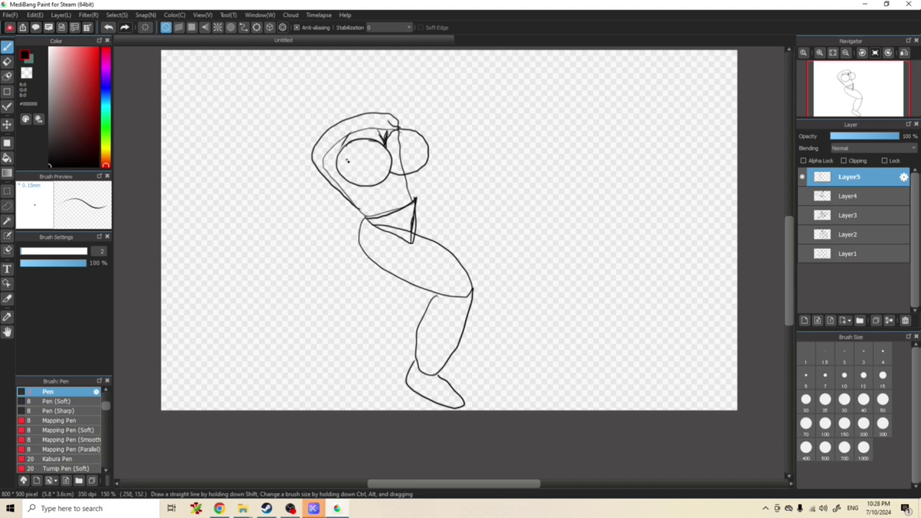
Draw a block letter T in the near chest circle and a block letter G inside a ring in the far one.
mouse_move(348, 161)
mouse_down()
mouse_move(375, 149)
mouse_move(363, 162)
mouse_up()
mouse_move(415, 140)
mouse_down()
mouse_move(400, 151)
mouse_move(419, 163)
mouse_move(426, 153)
mouse_move(409, 149)
mouse_up()
mouse_move(413, 144)
mouse_down()
mouse_move(415, 156)
mouse_move(409, 150)
mouse_move(427, 142)
mouse_move(416, 144)
mouse_up()
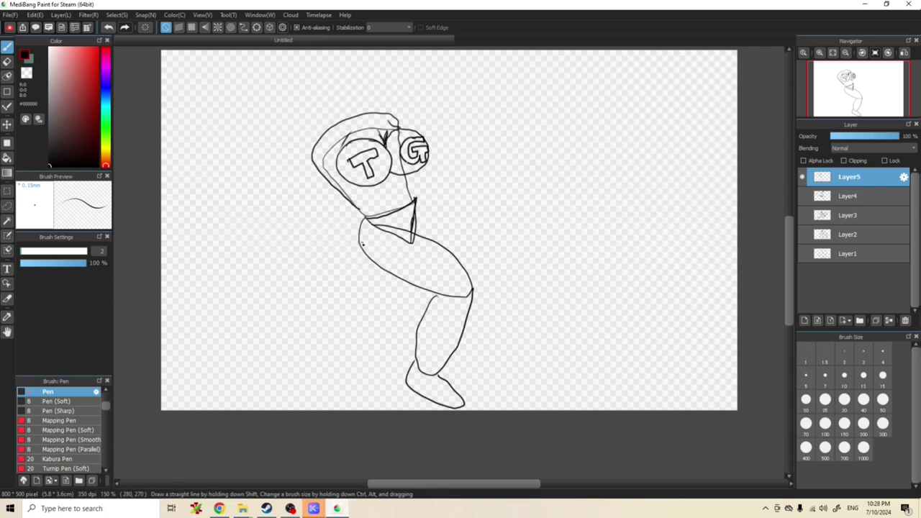
Draw the upper line of the superhero's outstretched leg, both rounded shoulders, and a bent arm raised in a clenched fist.
drag(416, 204, 539, 303)
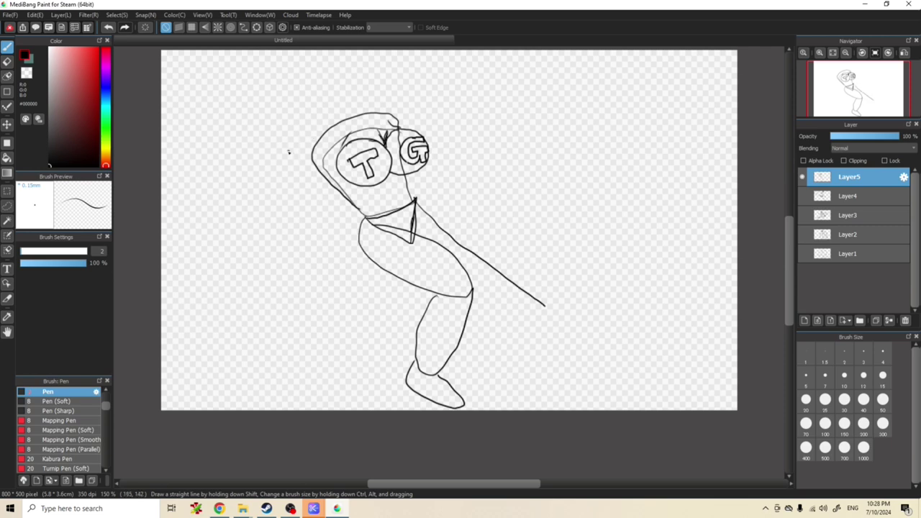
mouse_move(308, 139)
mouse_down()
mouse_move(288, 153)
mouse_move(330, 175)
mouse_move(301, 139)
mouse_up()
drag(397, 106, 431, 128)
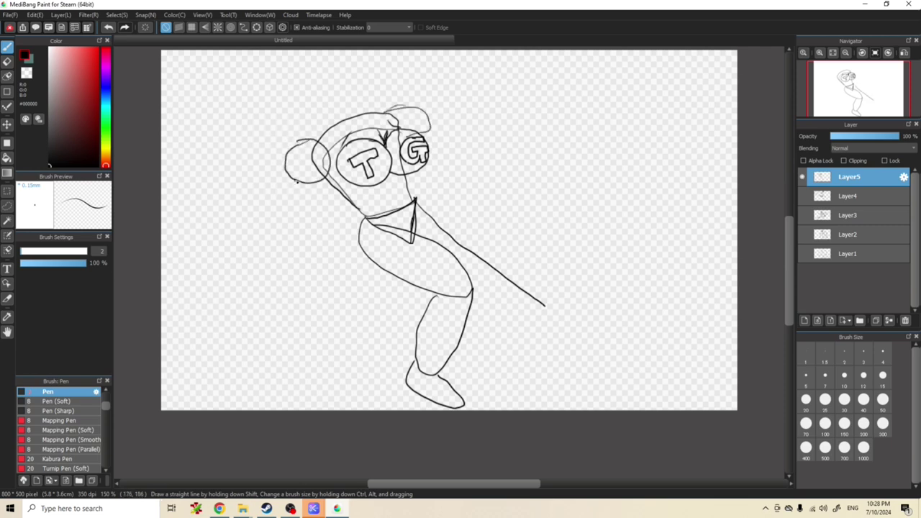
mouse_move(290, 177)
mouse_down()
mouse_move(284, 224)
mouse_move(320, 209)
mouse_move(320, 182)
mouse_up()
mouse_move(261, 167)
mouse_down()
mouse_move(291, 231)
mouse_move(297, 177)
mouse_move(240, 132)
mouse_move(258, 121)
mouse_move(280, 129)
mouse_move(277, 154)
mouse_up()
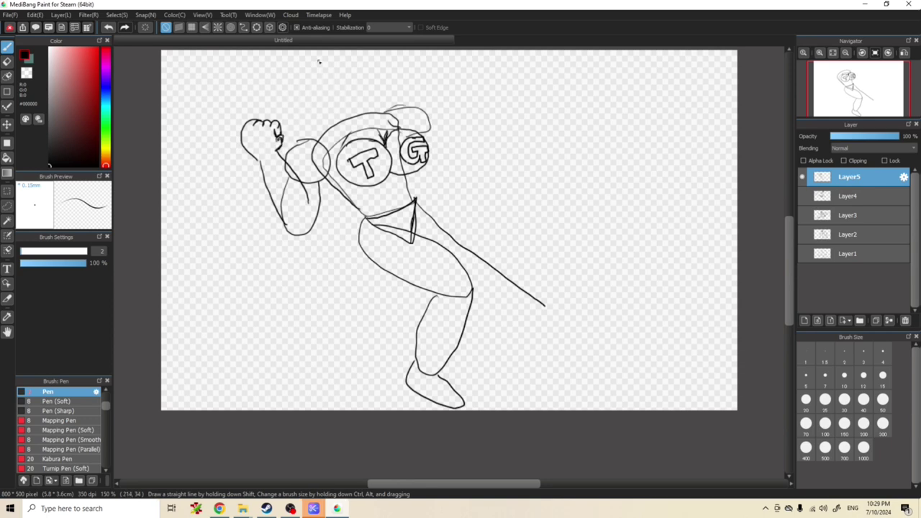
mouse_move(314, 73)
mouse_down()
mouse_move(317, 64)
mouse_move(345, 60)
mouse_move(364, 85)
mouse_move(364, 110)
mouse_move(340, 134)
mouse_move(307, 112)
mouse_move(301, 82)
mouse_move(327, 59)
mouse_move(358, 65)
mouse_move(361, 93)
mouse_move(345, 133)
mouse_up()
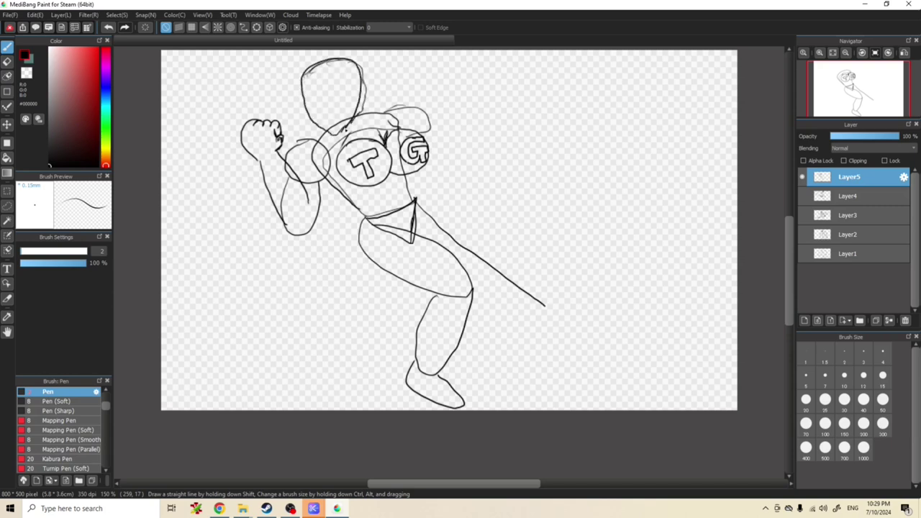
key(ctrl+z)
key(ctrl+z)
key(ctrl+z)
key(ctrl+z)
Draw the superhero's oval head above the torso, the near shoulder line, and jagged hair falling beside the face.
mouse_move(334, 58)
mouse_down()
mouse_move(310, 92)
mouse_move(324, 121)
mouse_move(359, 134)
mouse_move(372, 118)
mouse_move(372, 81)
mouse_move(332, 57)
mouse_move(320, 86)
mouse_move(336, 112)
mouse_move(357, 117)
mouse_move(372, 100)
mouse_move(365, 68)
mouse_move(351, 54)
mouse_move(372, 71)
mouse_move(375, 97)
mouse_move(359, 116)
mouse_up()
key(ctrl+z)
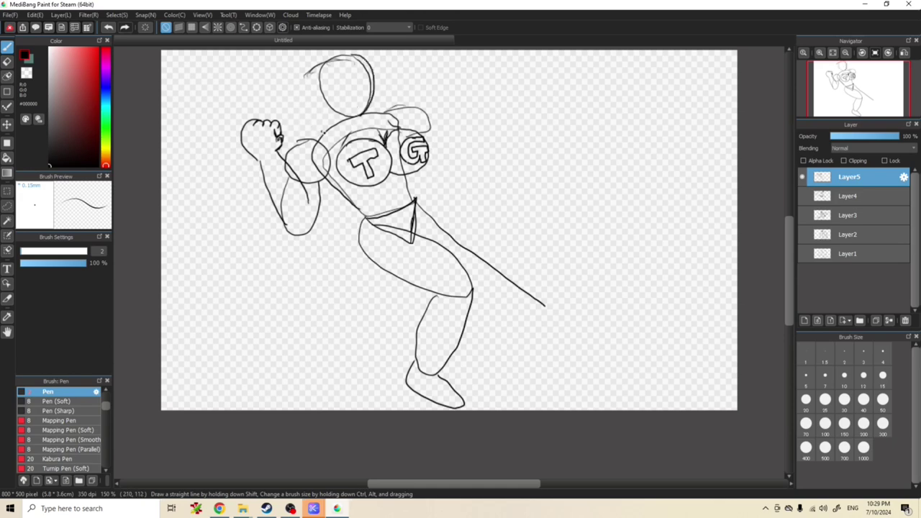
mouse_move(310, 150)
mouse_down()
mouse_move(358, 142)
mouse_move(377, 127)
mouse_move(355, 128)
mouse_move(374, 124)
mouse_move(414, 128)
mouse_move(426, 109)
mouse_move(363, 115)
mouse_move(300, 147)
mouse_up()
mouse_move(329, 58)
mouse_down()
mouse_move(311, 81)
mouse_move(313, 138)
mouse_move(323, 118)
mouse_move(343, 116)
mouse_move(332, 110)
mouse_up()
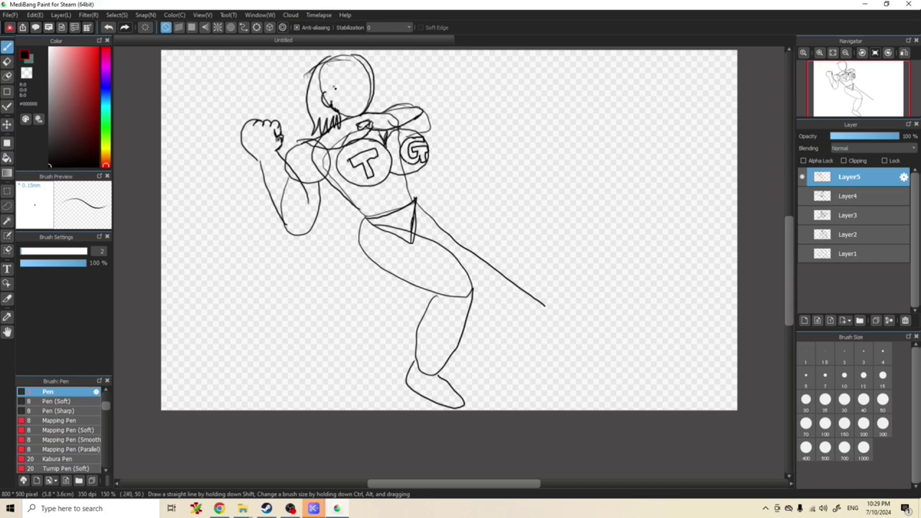
Draw a mask across the superhero's face with narrowed eyes, and add the lips.
mouse_move(322, 90)
mouse_down()
mouse_move(372, 75)
mouse_move(361, 97)
mouse_up()
mouse_move(354, 93)
mouse_down()
mouse_move(364, 96)
mouse_move(332, 101)
mouse_up()
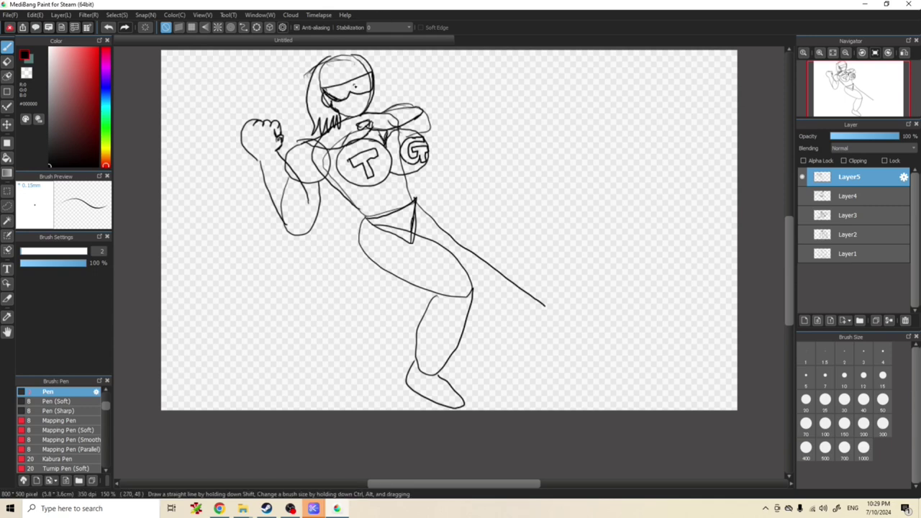
mouse_move(363, 92)
mouse_down()
mouse_move(375, 76)
mouse_move(343, 100)
mouse_move(329, 93)
mouse_move(361, 84)
mouse_up()
key(ctrl+z)
mouse_move(370, 80)
mouse_down()
mouse_move(362, 94)
mouse_move(361, 85)
mouse_move(330, 99)
mouse_move(356, 110)
mouse_up()
mouse_move(367, 108)
mouse_down()
mouse_move(353, 113)
mouse_move(369, 104)
mouse_up()
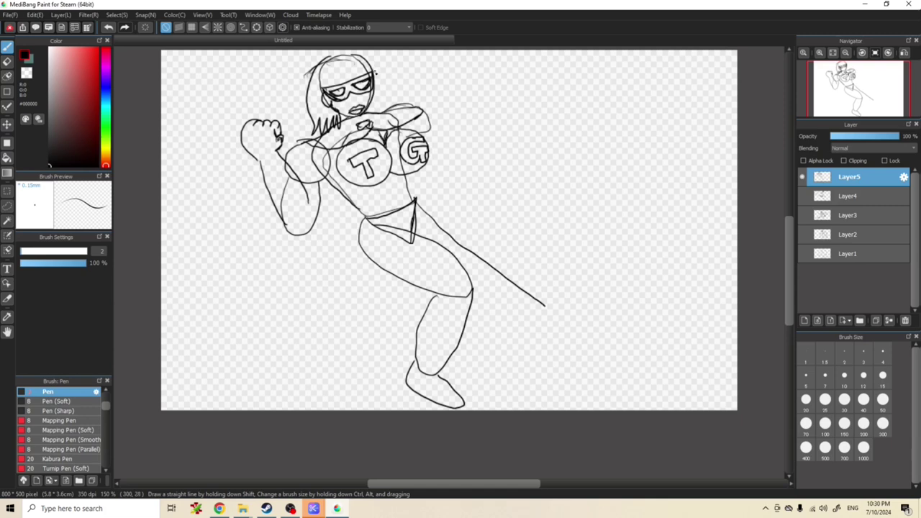
Draw the superhero's hair over the crown and down the far side of the face, and add a straight fringe.
mouse_move(333, 55)
mouse_down()
mouse_move(311, 66)
mouse_move(309, 115)
mouse_move(324, 57)
mouse_move(347, 51)
mouse_move(387, 68)
mouse_move(382, 119)
mouse_move(369, 112)
mouse_move(372, 95)
mouse_up()
mouse_move(321, 70)
mouse_down()
mouse_move(322, 94)
mouse_move(349, 82)
mouse_up()
drag(357, 66, 362, 79)
drag(370, 67, 371, 78)
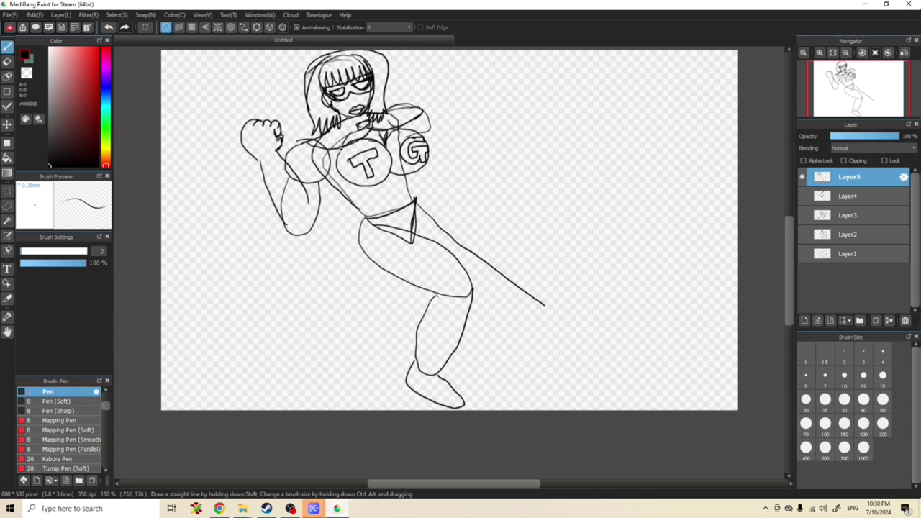
Darken the outline of the T chest circle and erase the overlapping lines around the neck and upper chest.
mouse_move(338, 155)
mouse_down()
mouse_move(358, 188)
mouse_move(379, 188)
mouse_move(393, 171)
mouse_up()
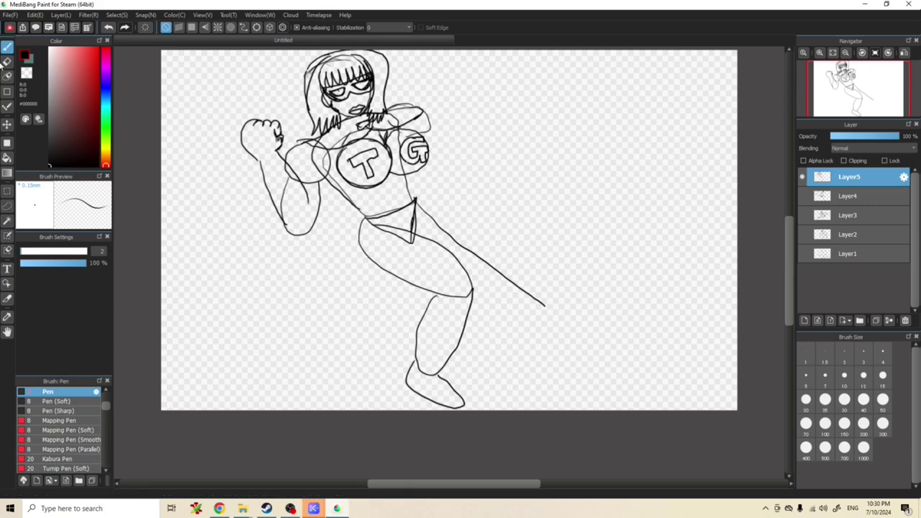
click(7, 61)
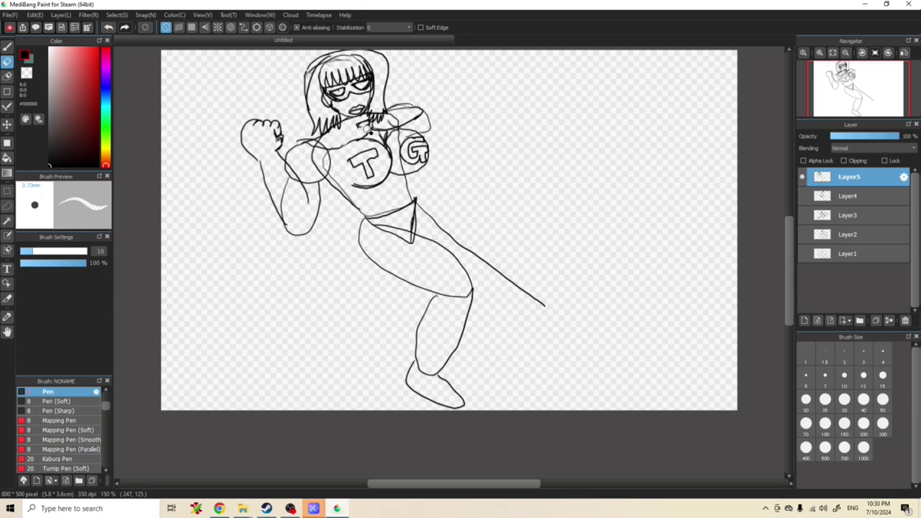
drag(373, 124, 416, 111)
Draw a line down from the far shoulder for the other arm, and redraw the raised forearm's contour to the elbow.
key(b)
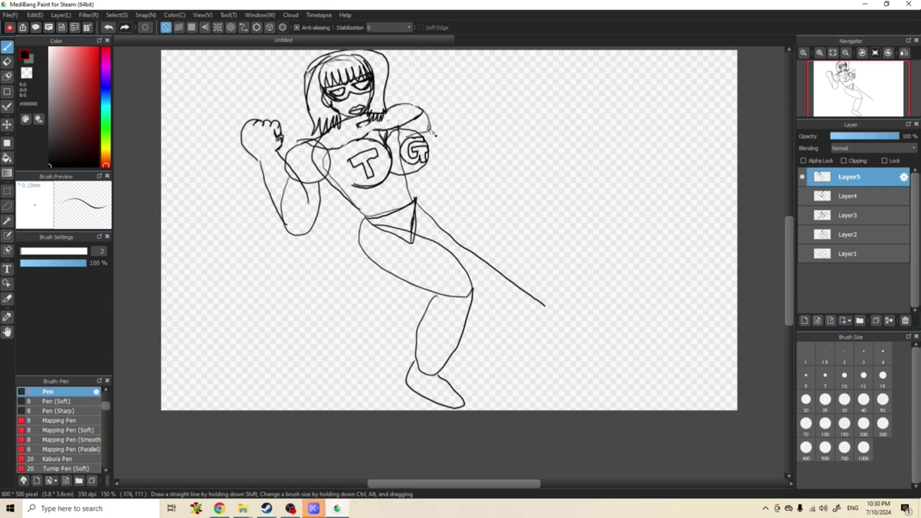
drag(436, 133, 455, 171)
mouse_move(256, 160)
mouse_down()
mouse_move(274, 224)
mouse_move(299, 230)
mouse_move(303, 185)
mouse_move(295, 227)
mouse_up()
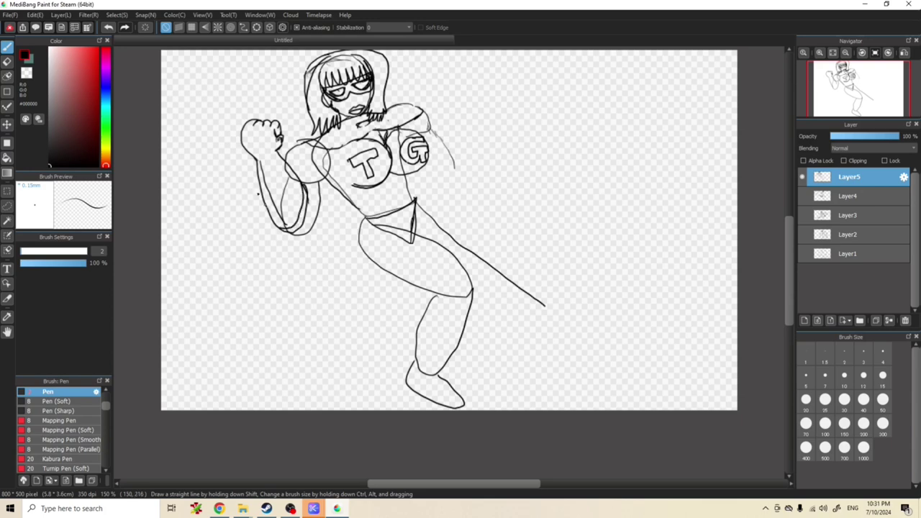
Erase the overlapping construction lines inside the superhero's raised arm, near shoulder and across the G chest circle.
key(e)
drag(264, 162, 286, 224)
mouse_move(285, 189)
mouse_down()
mouse_move(297, 178)
mouse_move(282, 167)
mouse_move(292, 184)
mouse_move(291, 160)
mouse_move(313, 153)
mouse_move(321, 174)
mouse_move(324, 154)
mouse_move(319, 174)
mouse_move(327, 157)
mouse_move(341, 186)
mouse_up()
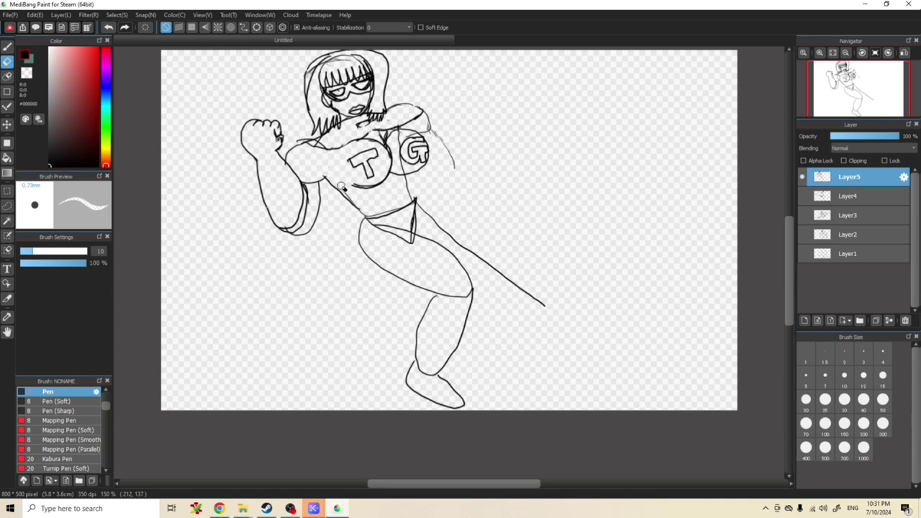
drag(403, 169, 403, 130)
Redraw the far side of the waist down to the hip, and draw a fuller curve behind the near thigh.
key(p)
drag(414, 173, 412, 196)
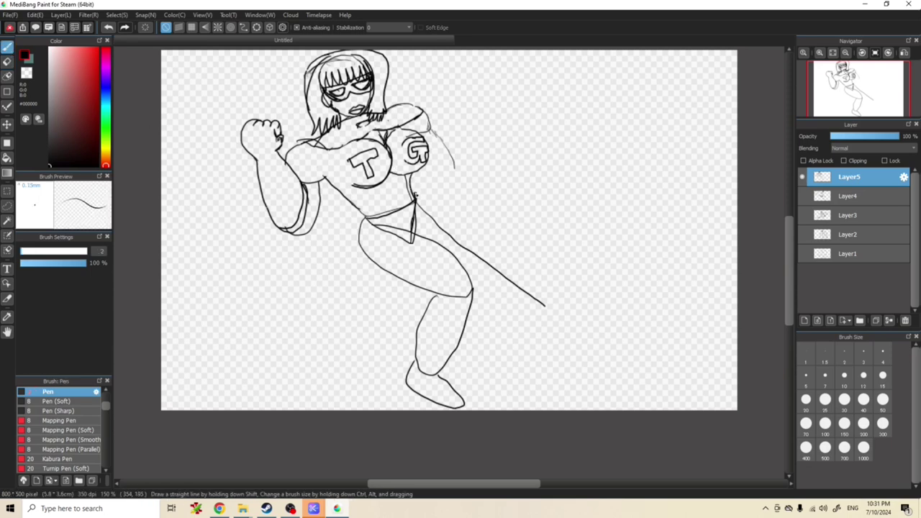
mouse_move(370, 215)
mouse_down()
mouse_move(350, 262)
mouse_move(376, 281)
mouse_move(429, 285)
mouse_up()
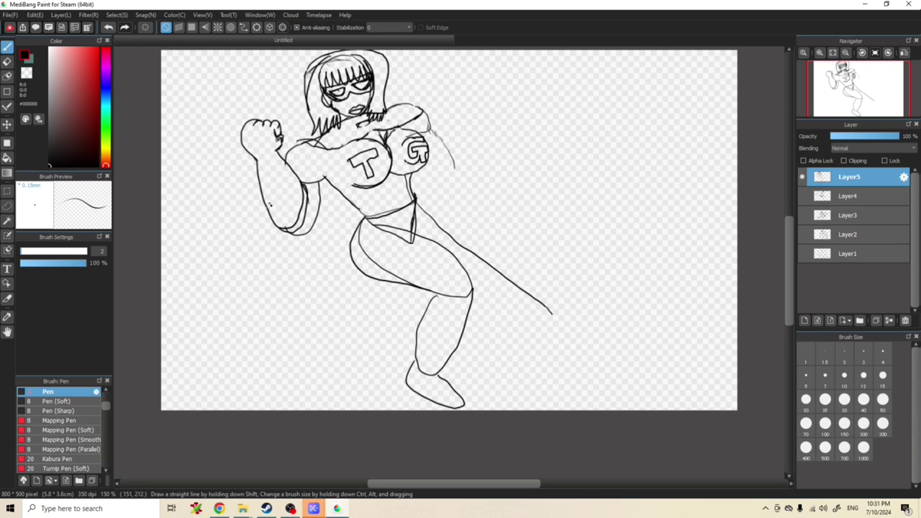
Draw a wide cape flowing out behind the superhero's legs, with pointed folds and a curved hem.
mouse_move(287, 234)
mouse_down()
mouse_move(192, 323)
mouse_move(301, 308)
mouse_up()
mouse_move(317, 274)
mouse_down()
mouse_move(227, 372)
mouse_move(322, 377)
mouse_move(363, 343)
mouse_move(385, 292)
mouse_up()
drag(333, 370, 415, 367)
drag(417, 360, 430, 326)
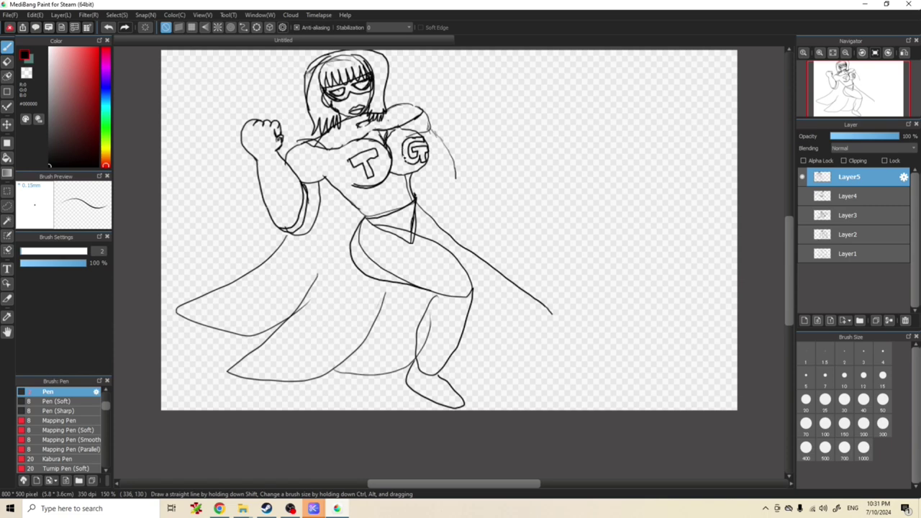
Erase the T in the near chest circle and draw an outlined letter B in its place.
key(e)
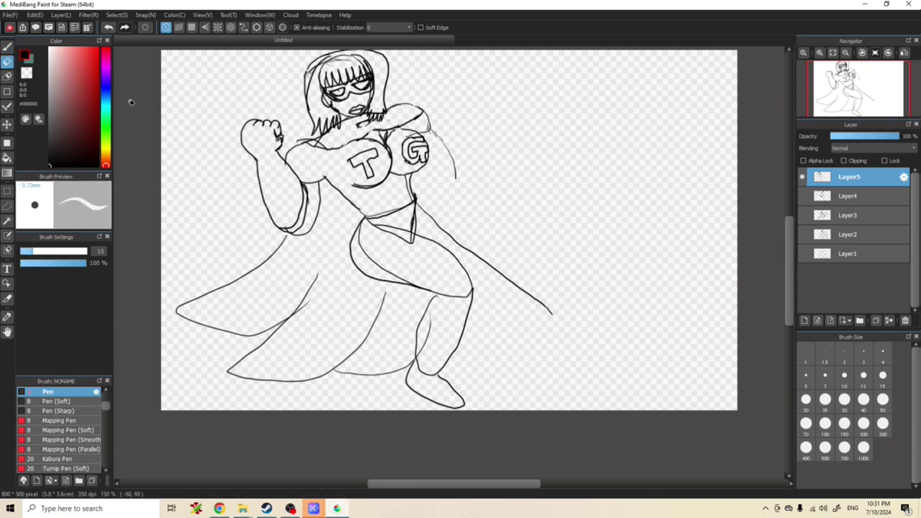
mouse_move(374, 145)
mouse_down()
mouse_move(359, 173)
mouse_move(374, 180)
mouse_up()
key(b)
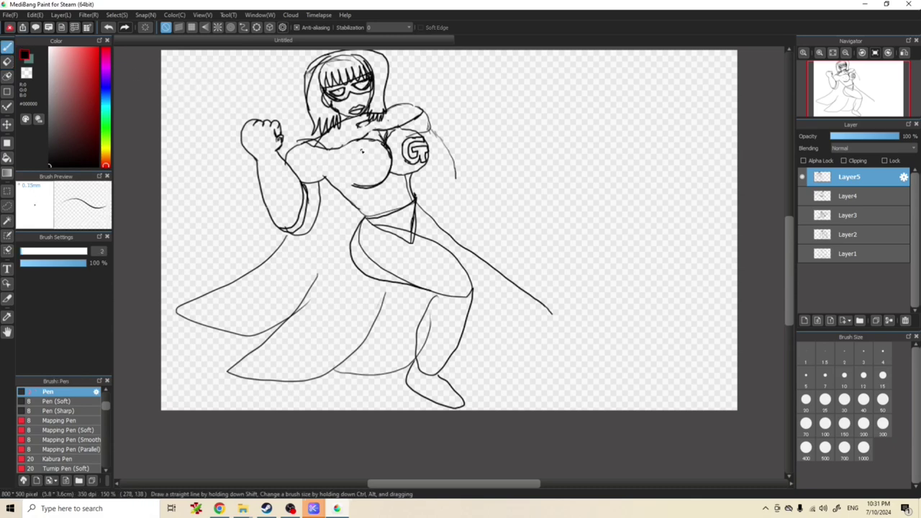
mouse_move(356, 149)
mouse_down()
mouse_move(357, 177)
mouse_move(380, 171)
mouse_move(373, 154)
mouse_move(363, 154)
mouse_move(369, 177)
mouse_up()
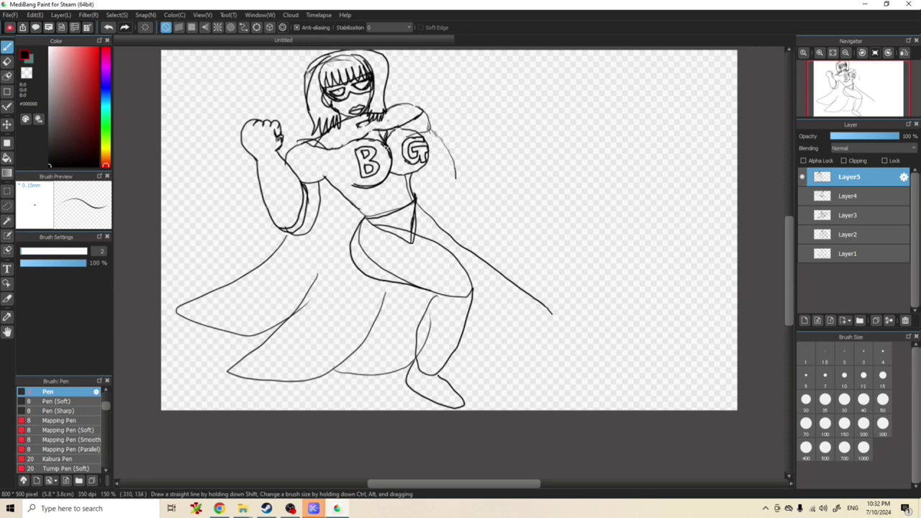
Draw the far arm with a bent elbow, outstretched forearm and clenched fist, and erase the dark scribbles inside the fist.
key(e)
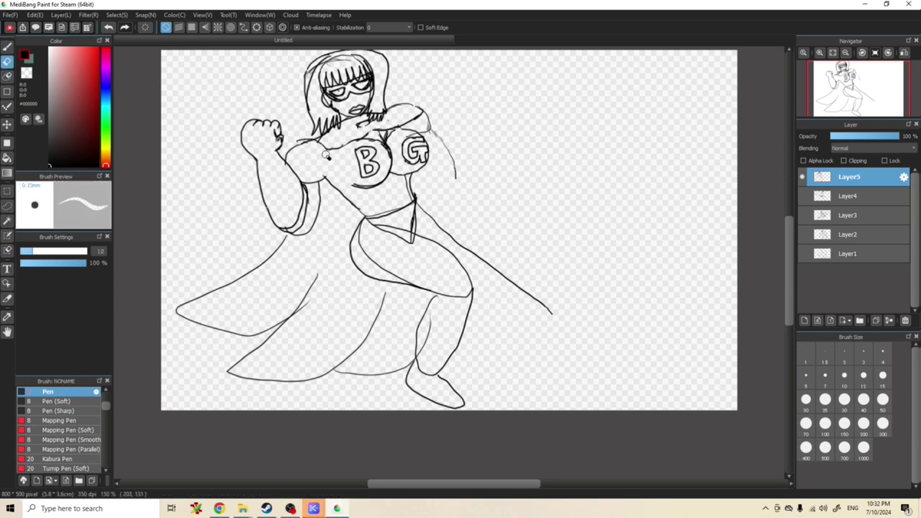
key(b)
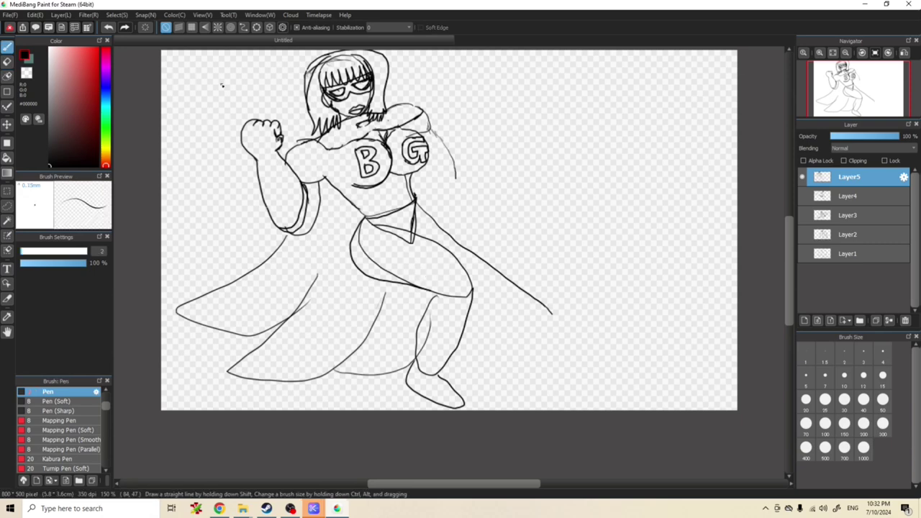
mouse_move(420, 171)
mouse_down()
mouse_move(435, 189)
mouse_move(470, 186)
mouse_move(462, 160)
mouse_move(430, 128)
mouse_up()
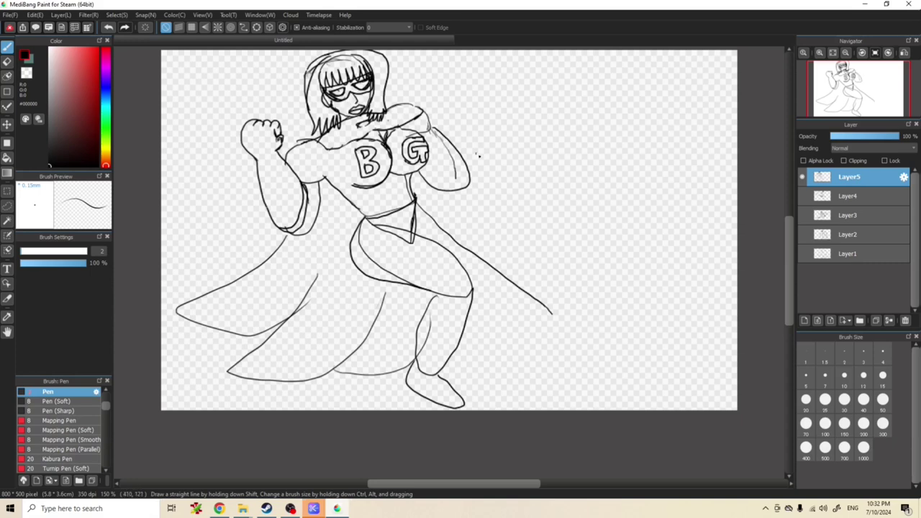
mouse_move(460, 153)
mouse_down()
mouse_move(517, 140)
mouse_move(514, 165)
mouse_move(472, 184)
mouse_up()
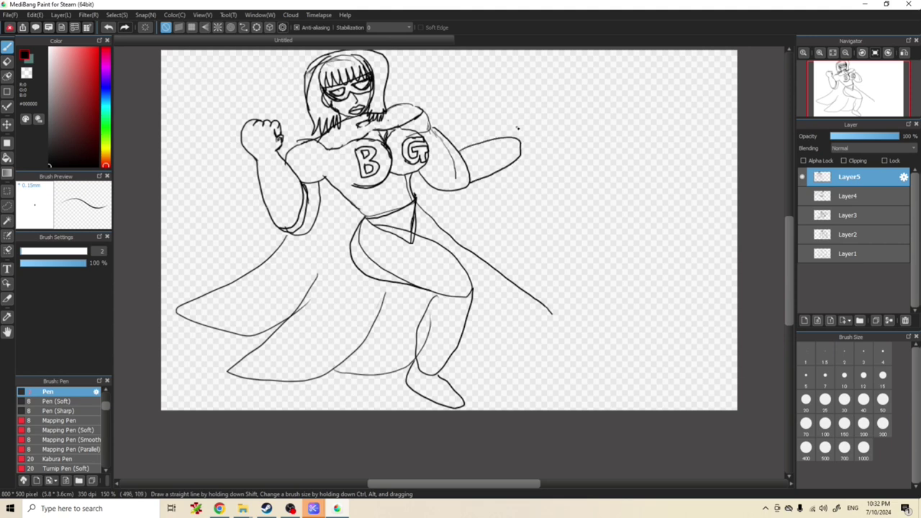
mouse_move(526, 124)
mouse_down()
mouse_move(508, 137)
mouse_move(531, 124)
mouse_move(515, 142)
mouse_move(539, 133)
mouse_up()
mouse_move(534, 126)
mouse_down()
mouse_move(538, 142)
mouse_move(527, 157)
mouse_move(546, 141)
mouse_move(506, 133)
mouse_move(496, 140)
mouse_move(499, 155)
mouse_move(518, 145)
mouse_move(509, 137)
mouse_move(515, 148)
mouse_move(518, 129)
mouse_move(502, 128)
mouse_move(498, 144)
mouse_move(544, 154)
mouse_up()
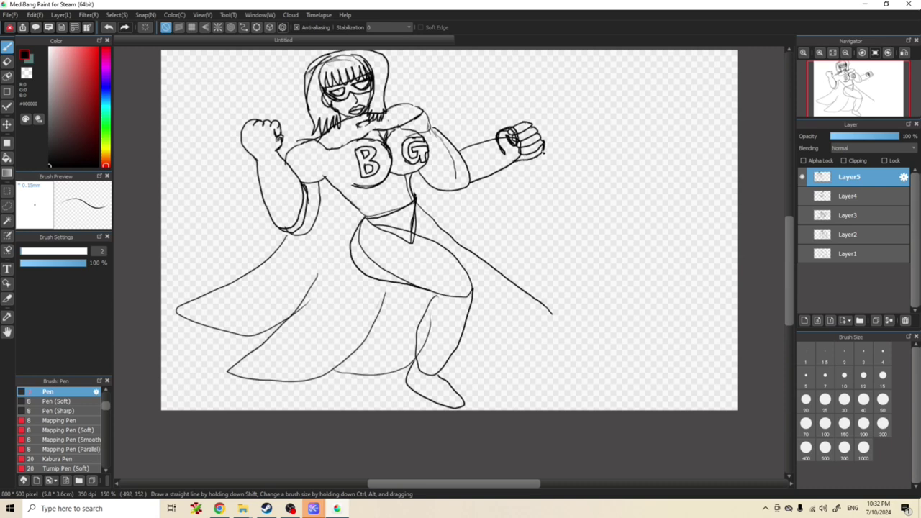
key(e)
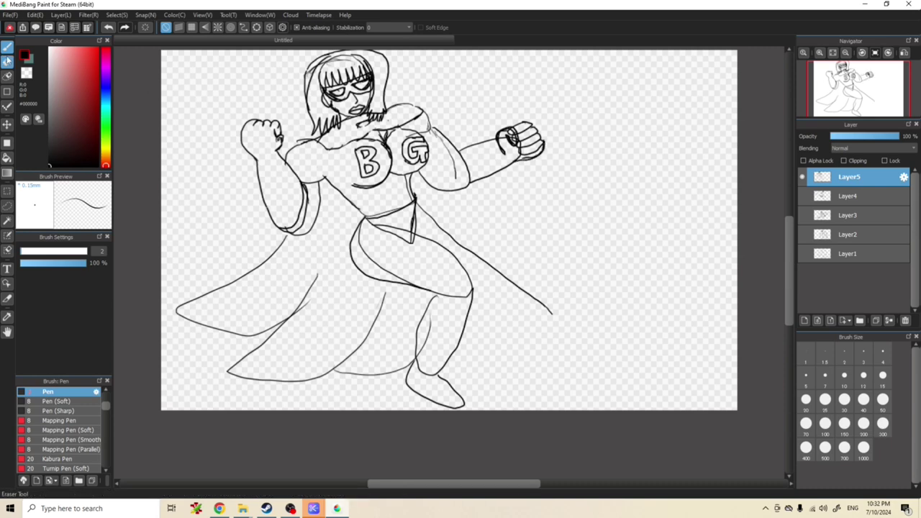
mouse_move(503, 138)
mouse_down()
mouse_move(536, 143)
mouse_move(526, 159)
mouse_move(546, 140)
mouse_up()
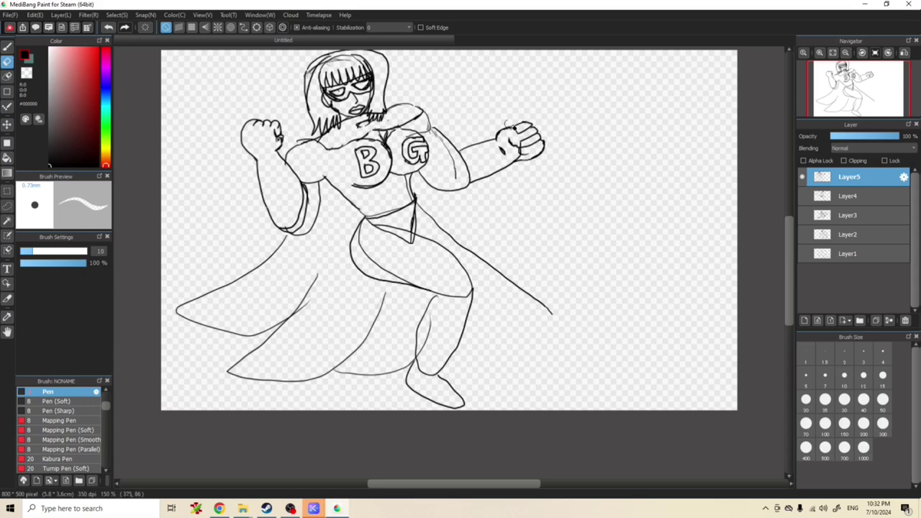
click(8, 46)
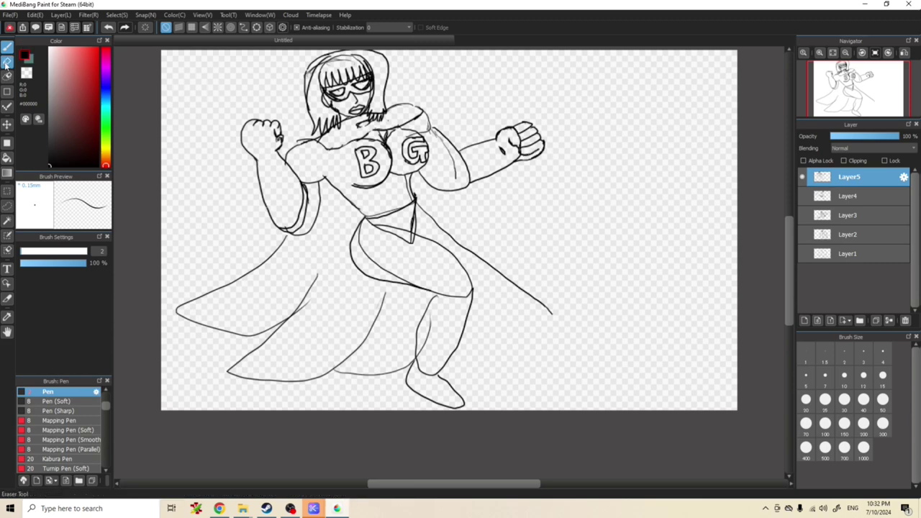
Erase the stray lines around the far upper arm, redraw the top of the G circle, and shade the cape's collar.
key(e)
mouse_move(434, 131)
mouse_down()
mouse_move(454, 183)
mouse_move(428, 122)
mouse_move(406, 131)
mouse_up()
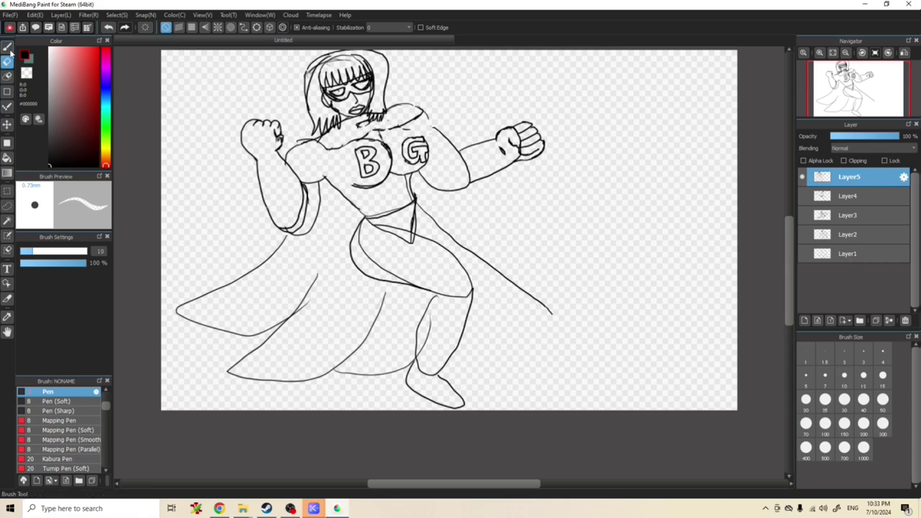
key(b)
drag(394, 131, 414, 126)
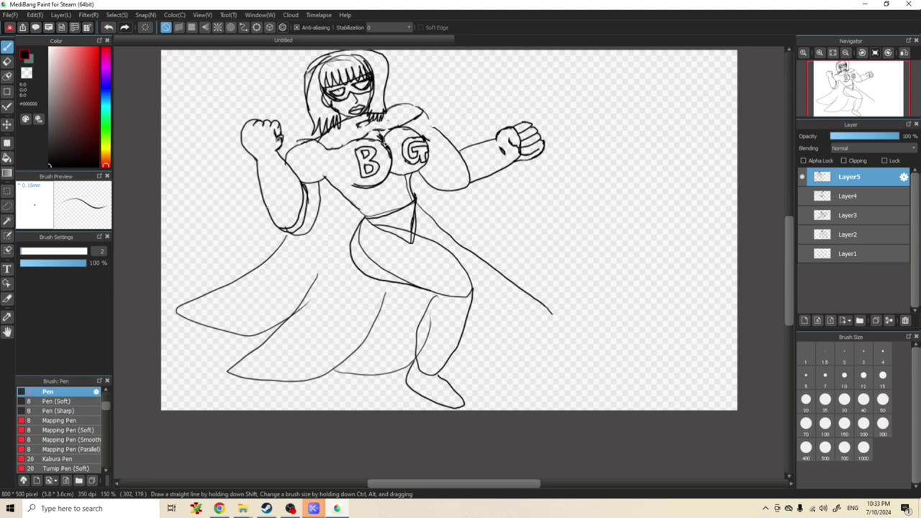
drag(328, 138, 404, 116)
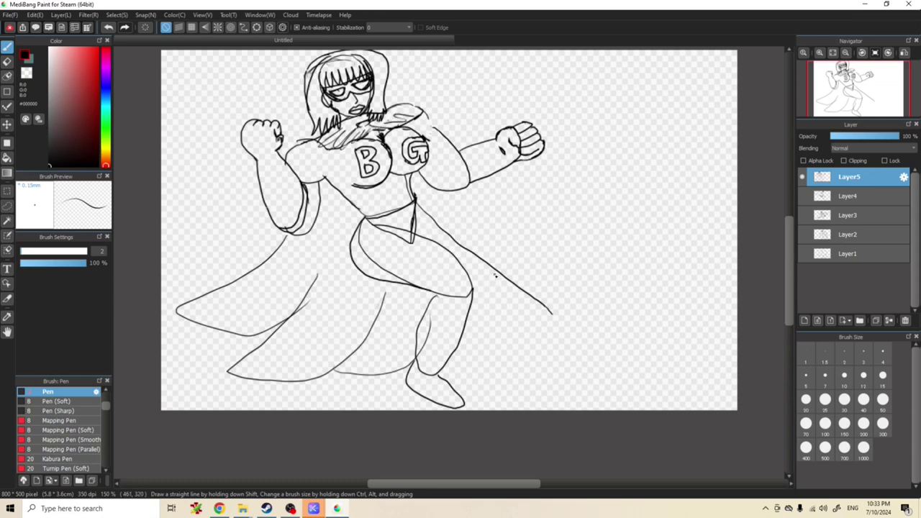
Draw the far leg's extended shin and foot, and erase the overlapping lines on the legs.
mouse_move(506, 279)
mouse_down()
mouse_move(575, 328)
mouse_move(571, 342)
mouse_move(551, 352)
mouse_move(513, 349)
mouse_move(483, 325)
mouse_move(476, 306)
mouse_move(496, 272)
mouse_up()
mouse_move(567, 318)
mouse_down()
mouse_move(598, 306)
mouse_move(602, 325)
mouse_move(564, 357)
mouse_move(517, 334)
mouse_move(476, 297)
mouse_move(510, 331)
mouse_move(544, 341)
mouse_up()
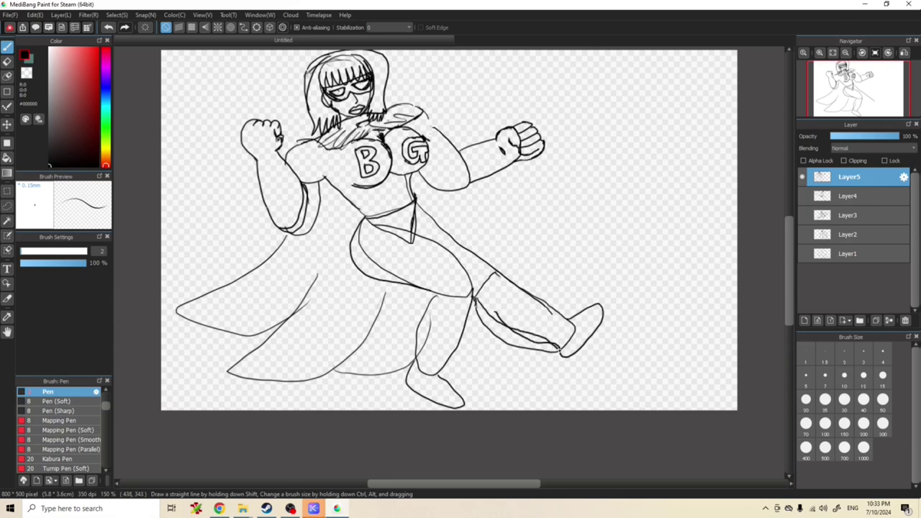
key(e)
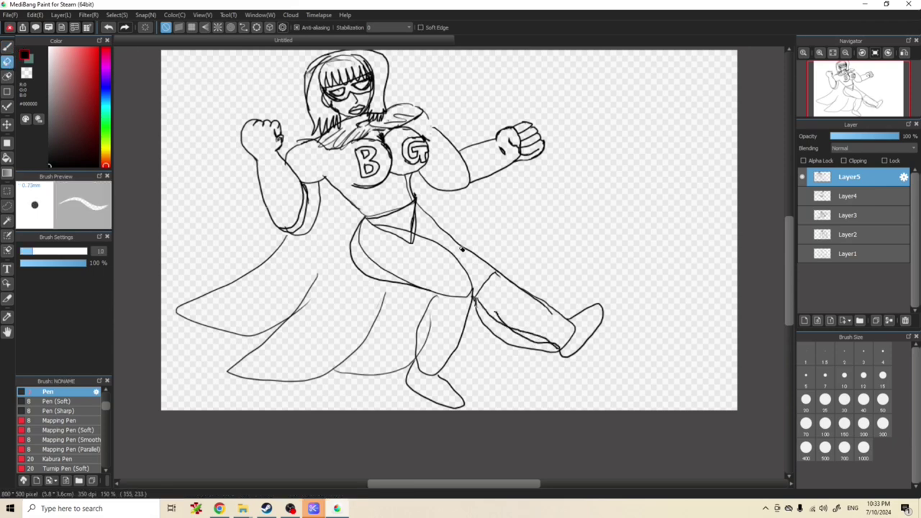
mouse_move(519, 315)
mouse_down()
mouse_move(481, 318)
mouse_move(500, 337)
mouse_move(553, 348)
mouse_move(516, 336)
mouse_move(503, 344)
mouse_move(565, 349)
mouse_up()
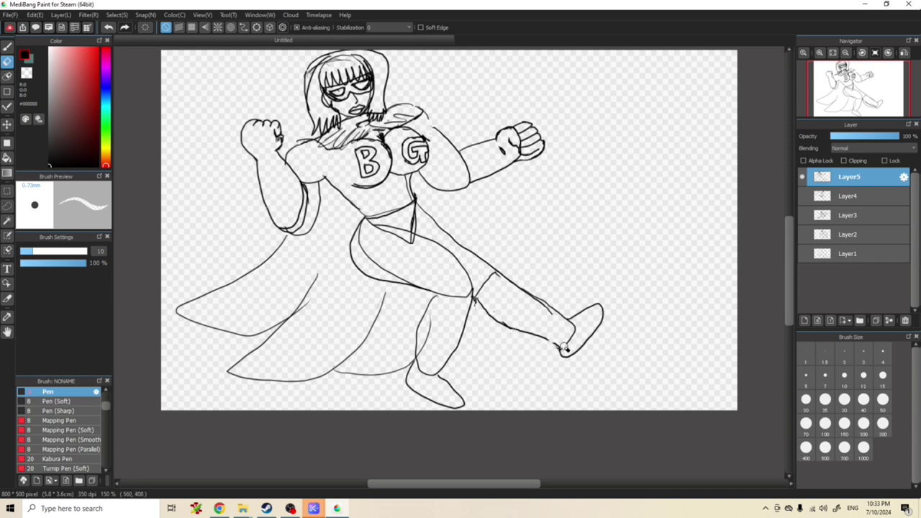
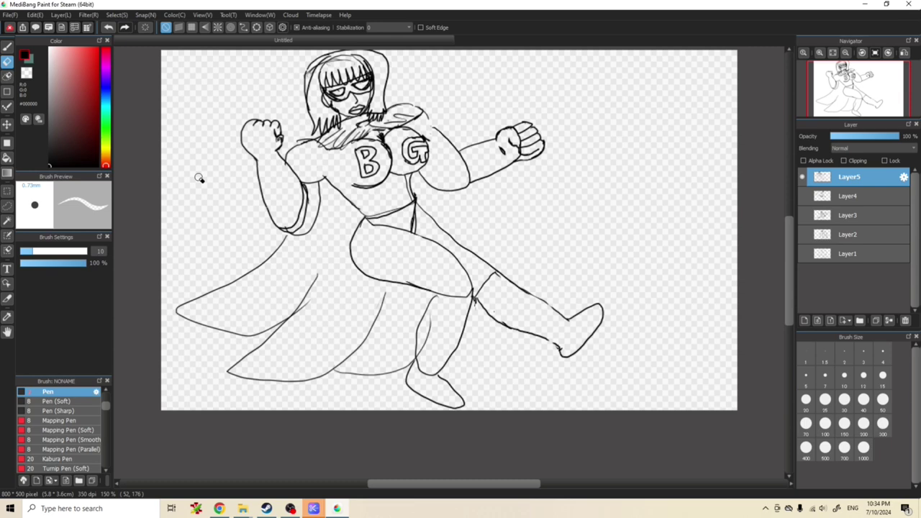
Switch to OBS to check the recording, and return to the drawing in MediBang Paint.
click(290, 508)
click(290, 508)
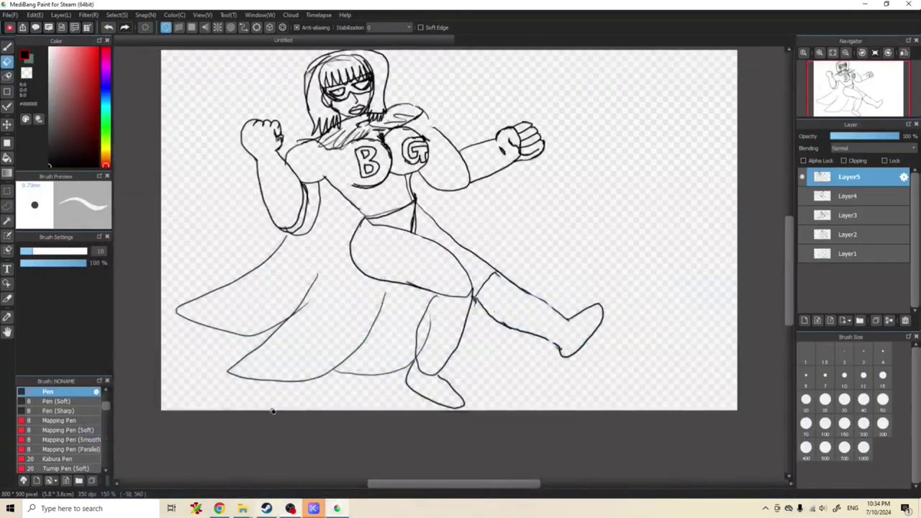
click(290, 508)
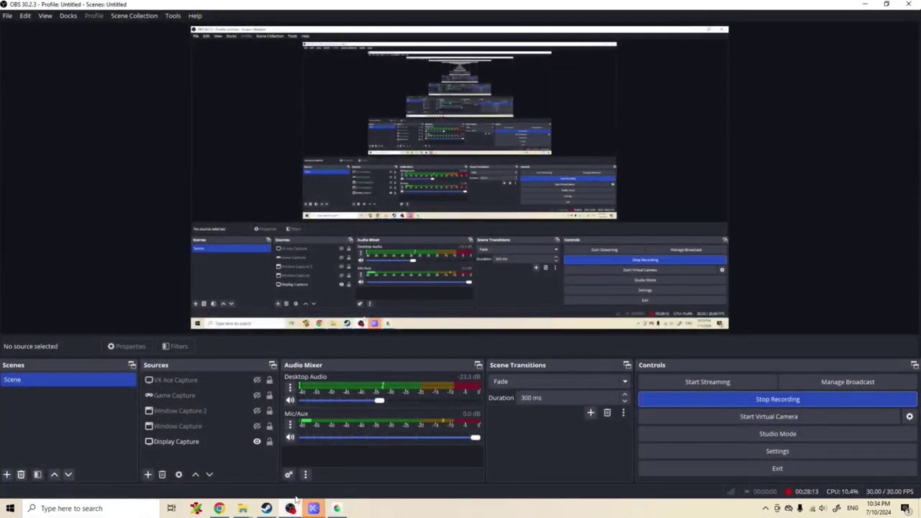
click(290, 508)
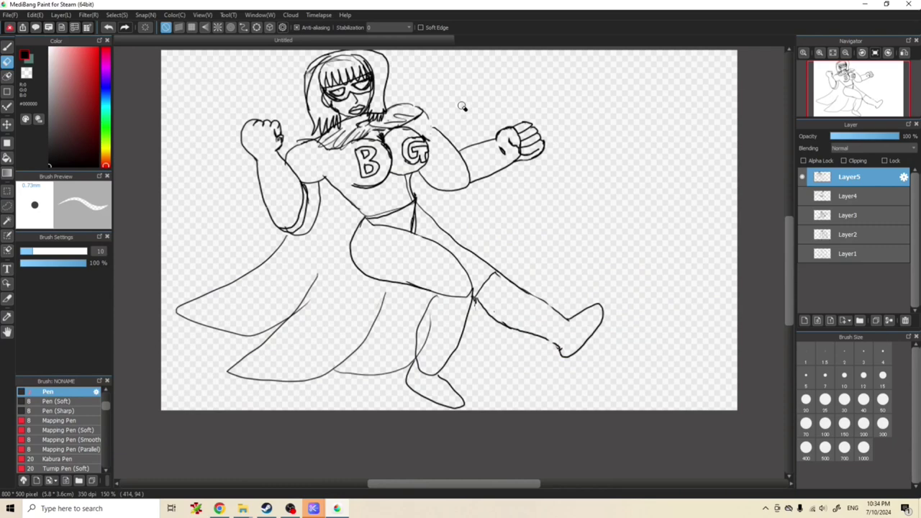
Close the far shoulder's outline, draw a cape line beside the waist, and add contour lines along both thighs.
click(7, 45)
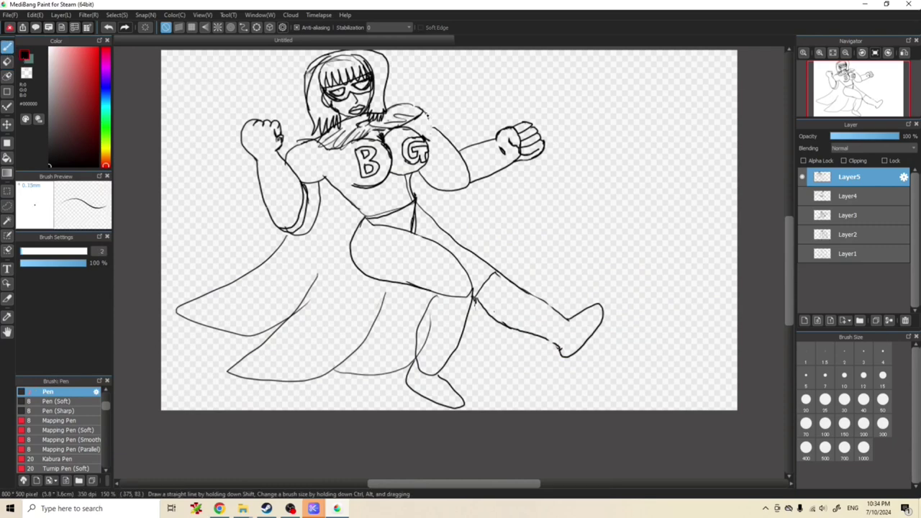
drag(425, 116, 433, 131)
drag(437, 191, 434, 240)
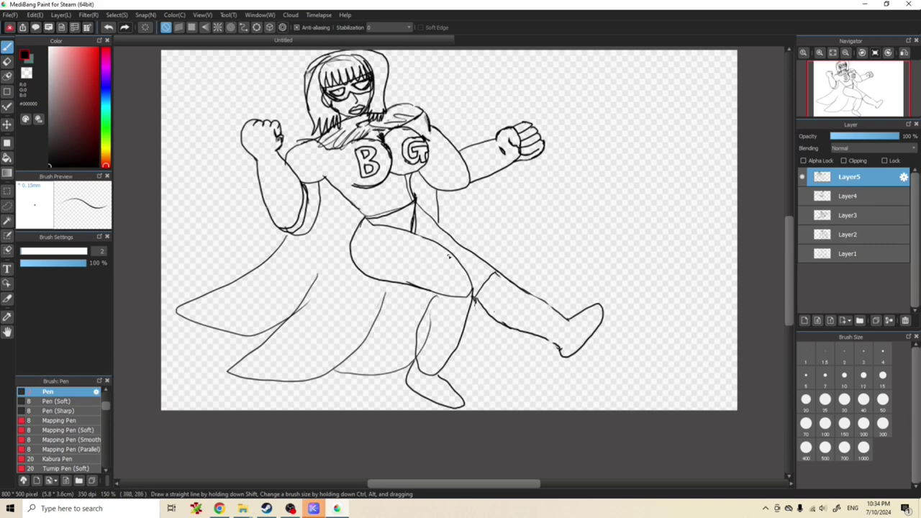
drag(367, 246, 426, 265)
drag(419, 202, 498, 275)
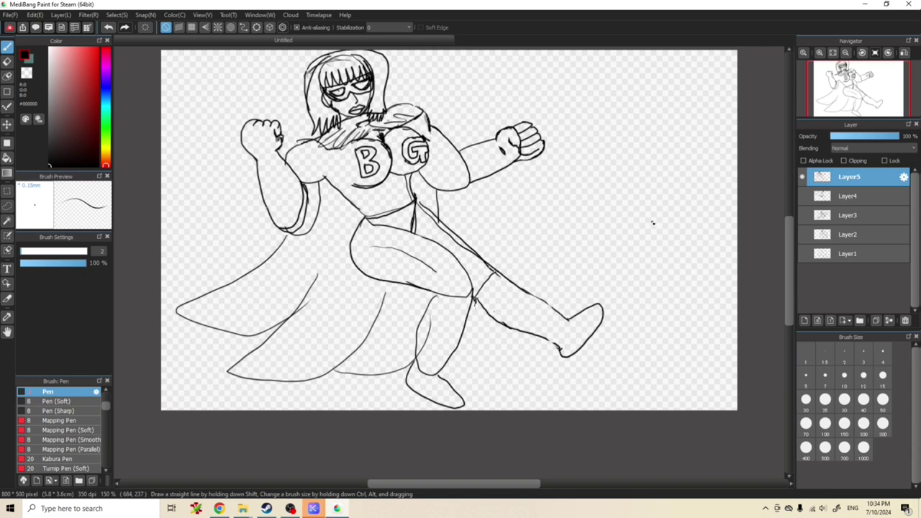
Erase the extended lower leg, redraw it bending down to a foot beside the near one, and touch up the cape's tip.
click(7, 61)
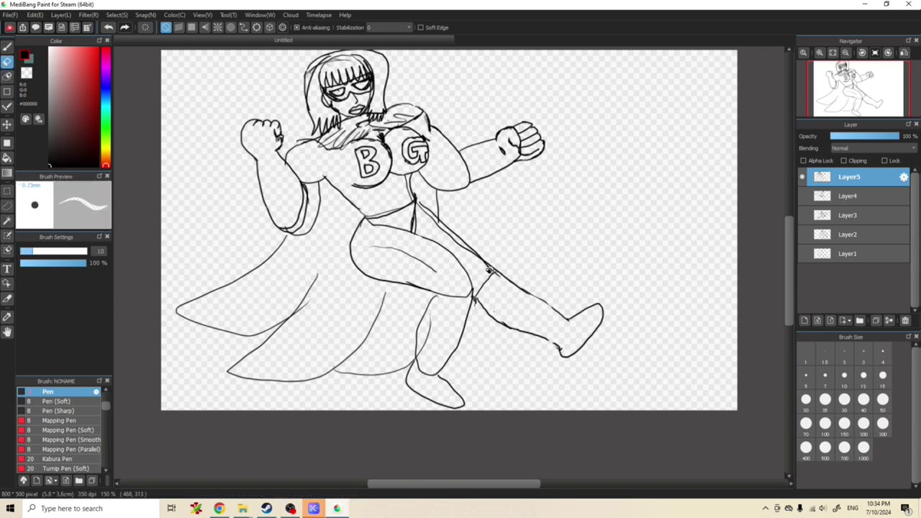
mouse_move(497, 275)
mouse_down()
mouse_move(478, 312)
mouse_move(543, 279)
mouse_move(591, 293)
mouse_move(563, 316)
mouse_move(591, 310)
mouse_move(547, 345)
mouse_move(529, 387)
mouse_move(551, 368)
mouse_up()
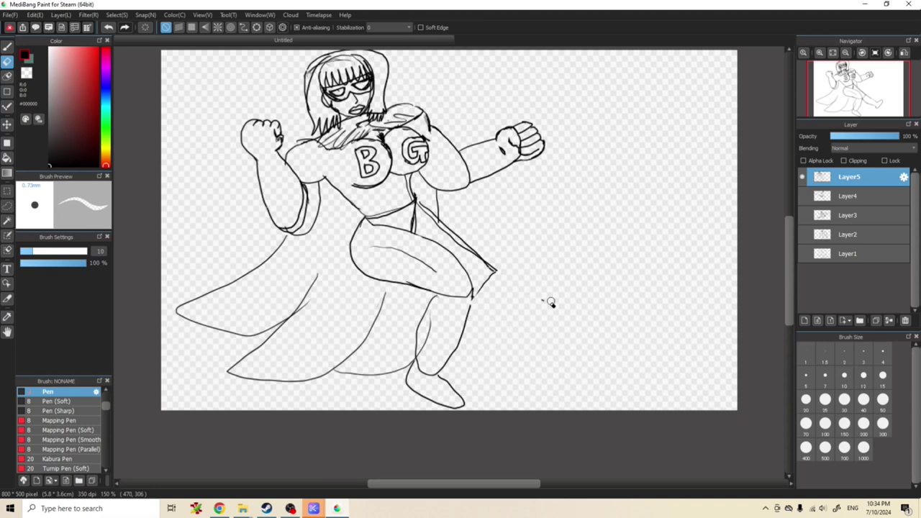
key(b)
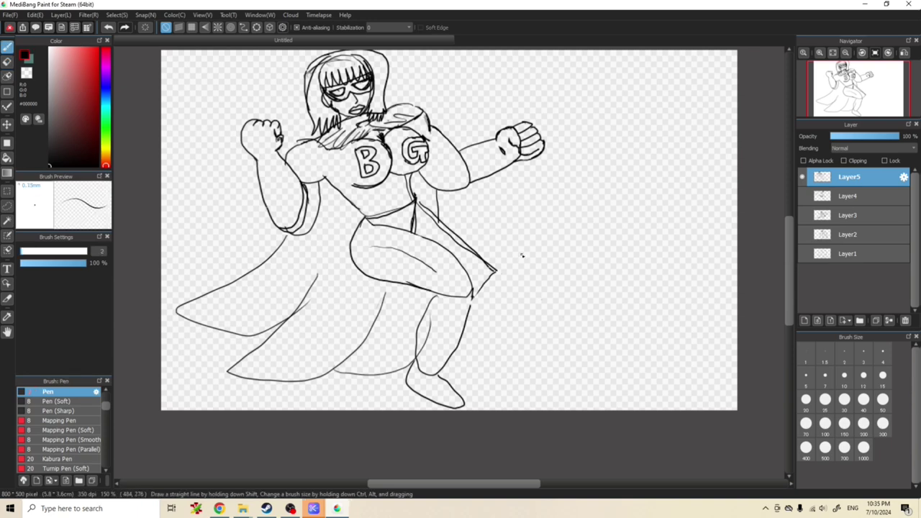
mouse_move(492, 264)
mouse_down()
mouse_move(472, 297)
mouse_move(491, 276)
mouse_move(471, 369)
mouse_move(500, 397)
mouse_move(447, 376)
mouse_up()
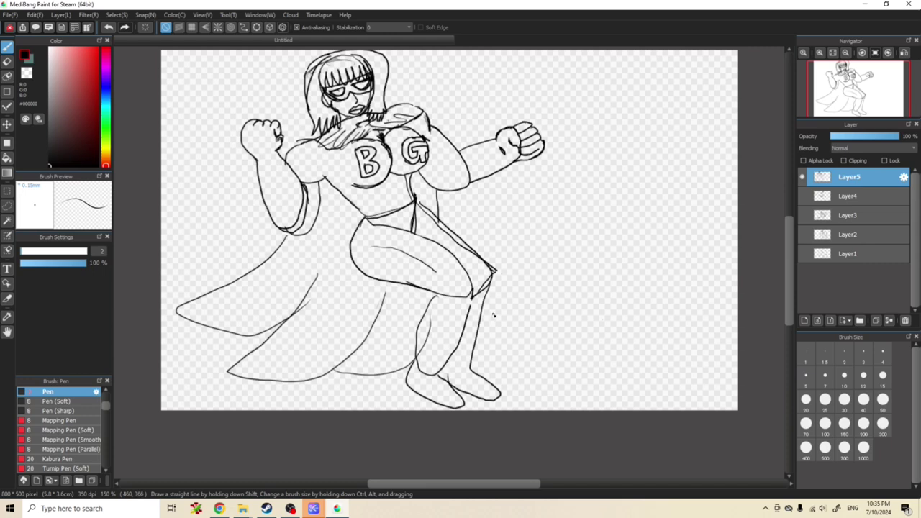
mouse_move(179, 315)
mouse_down()
mouse_move(202, 335)
mouse_move(257, 346)
mouse_up()
Check the ChatGPT list for the next drawing subject, and hide Layer5 and add a new layer above it.
click(220, 509)
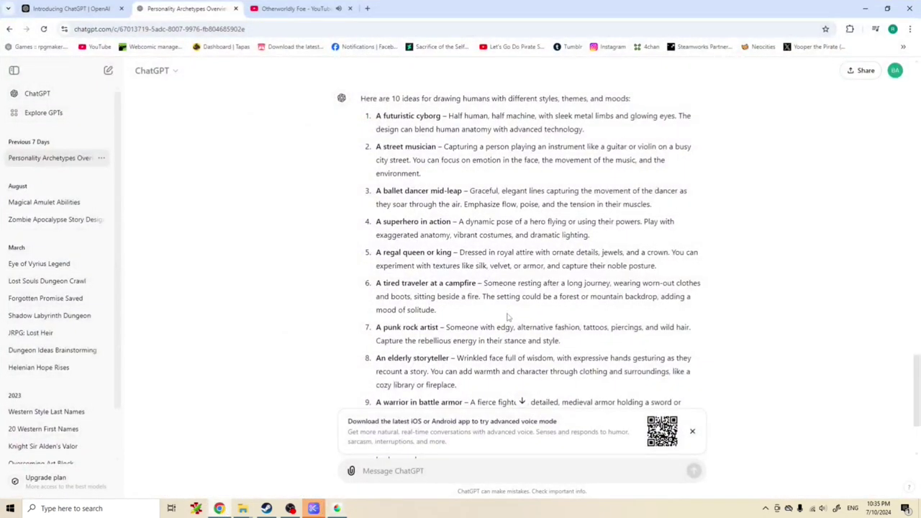
click(865, 9)
click(802, 177)
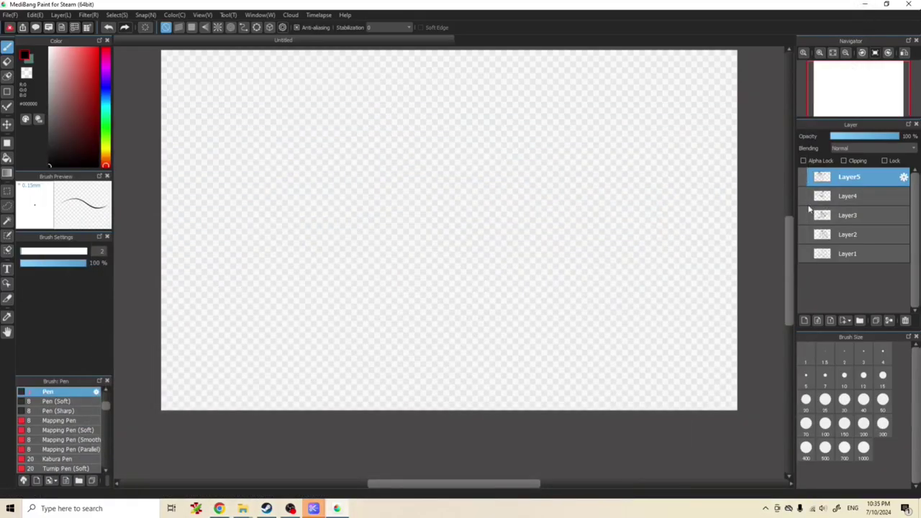
click(804, 320)
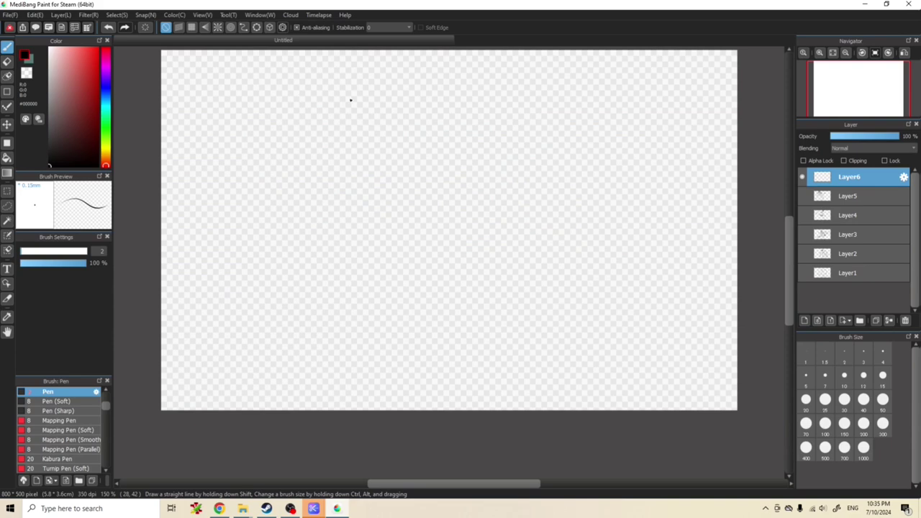
Draw a tilted crown near the canvas's upper edge with a cross, two rounded lobes with inner loops, and a band.
mouse_move(392, 125)
mouse_down()
mouse_move(442, 128)
mouse_move(458, 117)
mouse_move(447, 110)
mouse_move(392, 128)
mouse_move(397, 119)
mouse_move(370, 115)
mouse_move(366, 100)
mouse_move(379, 87)
mouse_move(403, 85)
mouse_move(418, 106)
mouse_move(418, 83)
mouse_move(454, 67)
mouse_move(469, 78)
mouse_move(469, 93)
mouse_move(457, 107)
mouse_move(418, 72)
mouse_up()
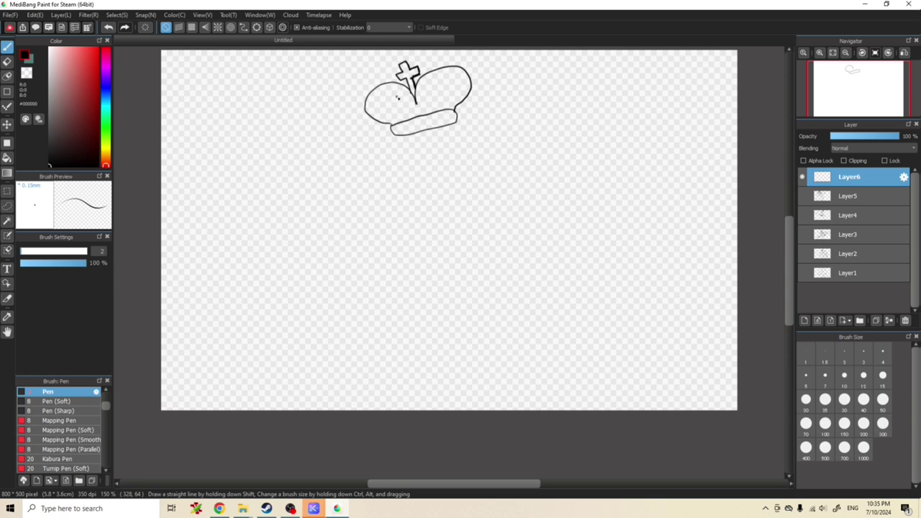
mouse_move(409, 104)
mouse_down()
mouse_move(384, 92)
mouse_move(379, 111)
mouse_move(413, 112)
mouse_move(405, 99)
mouse_move(433, 77)
mouse_move(455, 71)
mouse_move(462, 86)
mouse_move(449, 107)
mouse_move(391, 114)
mouse_up()
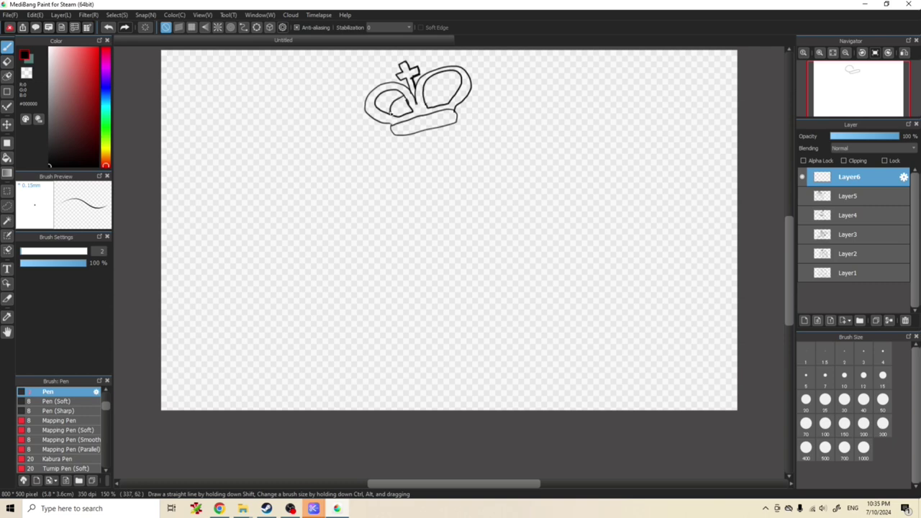
mouse_move(423, 86)
mouse_down()
mouse_move(454, 93)
mouse_move(453, 101)
mouse_up()
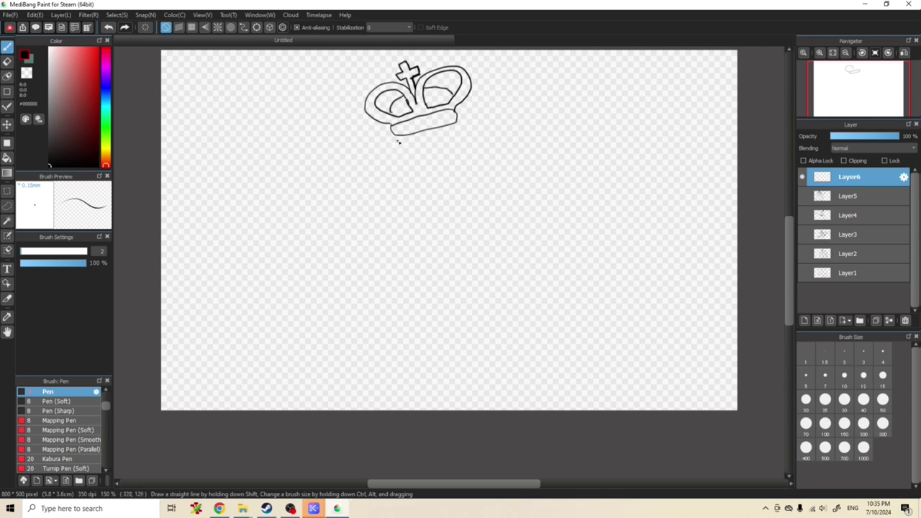
Draw the king's face outline below the crown, two half-closed eyes, and jagged-ended hair on both sides.
mouse_move(395, 136)
mouse_down()
mouse_move(378, 181)
mouse_move(411, 192)
mouse_up()
mouse_move(401, 140)
mouse_down()
mouse_move(439, 180)
mouse_move(421, 173)
mouse_move(446, 176)
mouse_move(463, 146)
mouse_up()
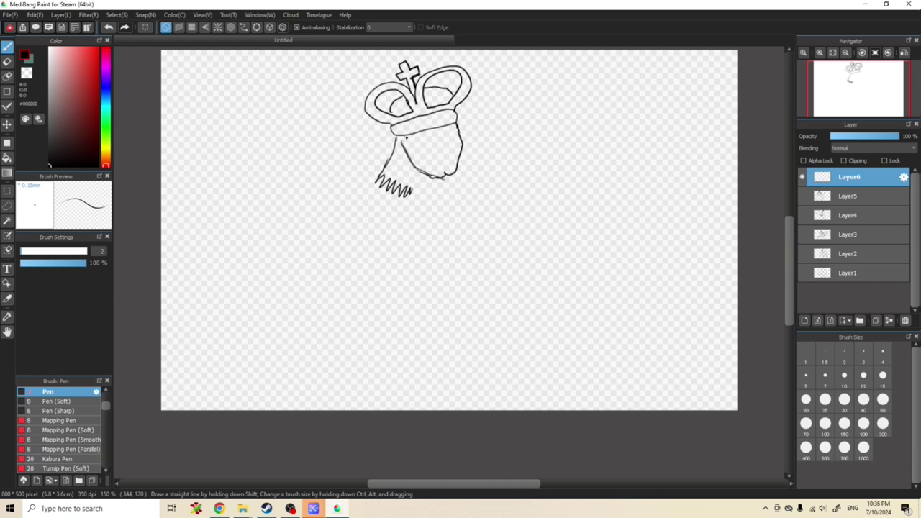
drag(441, 145, 452, 141)
drag(427, 148, 416, 151)
mouse_move(454, 125)
mouse_down()
mouse_move(498, 148)
mouse_move(484, 154)
mouse_move(492, 184)
mouse_move(462, 180)
mouse_up()
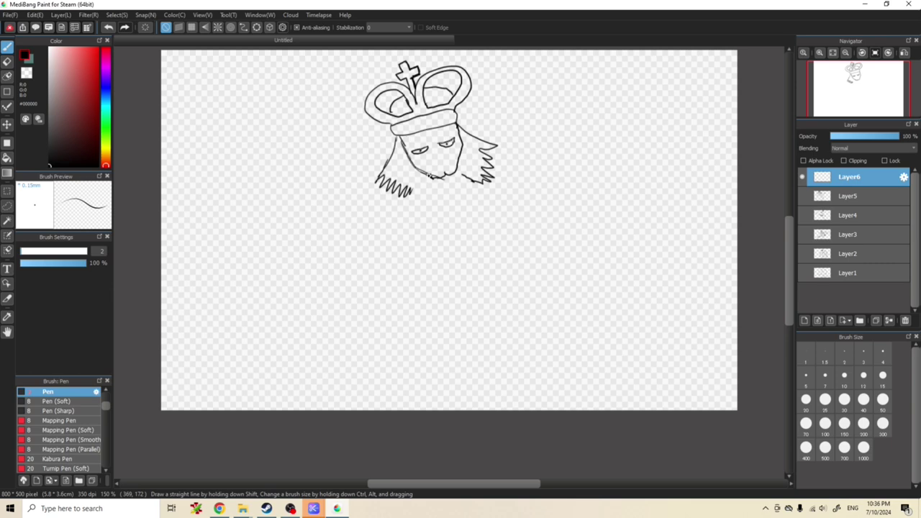
Add the nose, moustache, mouth and spiky chin beard, plus an ear and hairline strokes beside the face.
mouse_move(436, 162)
mouse_down()
mouse_move(456, 161)
mouse_move(454, 182)
mouse_up()
mouse_move(435, 182)
mouse_down()
mouse_move(447, 190)
mouse_move(449, 166)
mouse_up()
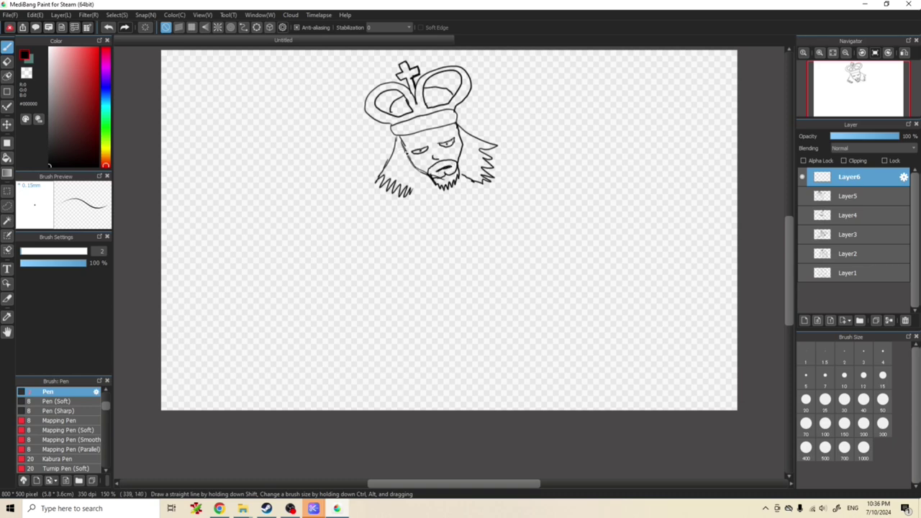
mouse_move(406, 151)
mouse_down()
mouse_move(407, 168)
mouse_move(407, 142)
mouse_move(464, 149)
mouse_move(463, 141)
mouse_up()
Hand-letter the word KING in the empty area beside the crown.
drag(201, 113, 203, 135)
mouse_move(211, 108)
mouse_down()
mouse_move(204, 124)
mouse_move(225, 128)
mouse_up()
mouse_move(230, 112)
mouse_down()
mouse_move(231, 128)
mouse_move(252, 101)
mouse_move(262, 124)
mouse_move(268, 115)
mouse_up()
Switch to YouTube, play "Sunrise and Onett Theme" from the Earthbound OST playlist, and return to the drawing in MediBang Paint.
key(alt+Tab)
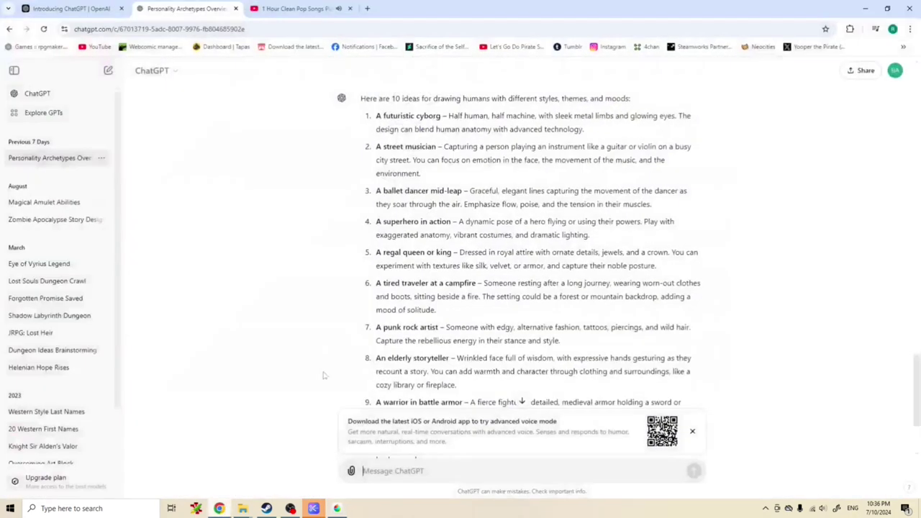
click(303, 8)
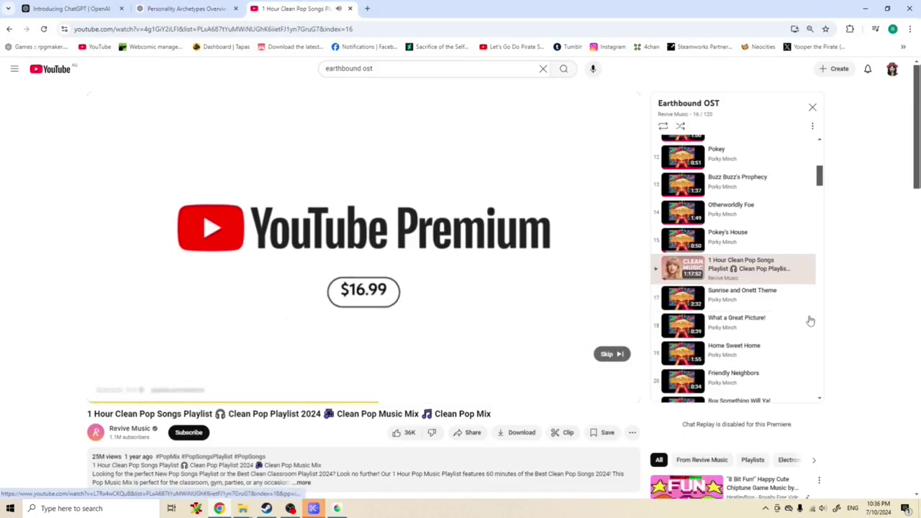
scroll(812, 308, up, 5)
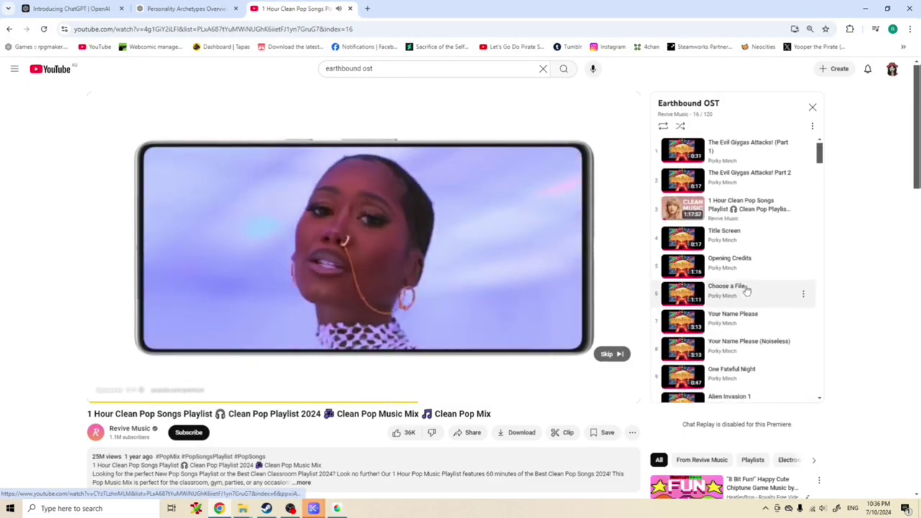
scroll(746, 290, down, 8)
scroll(748, 290, up, 3)
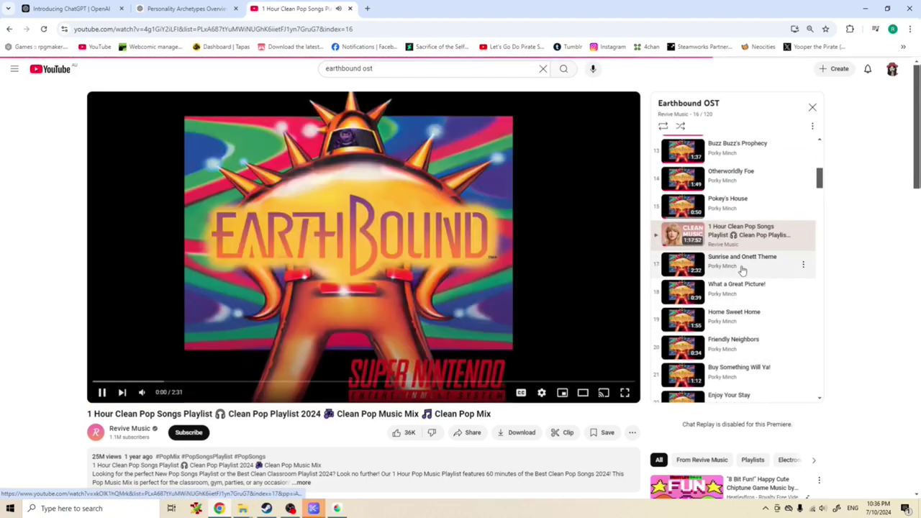
click(742, 269)
click(868, 9)
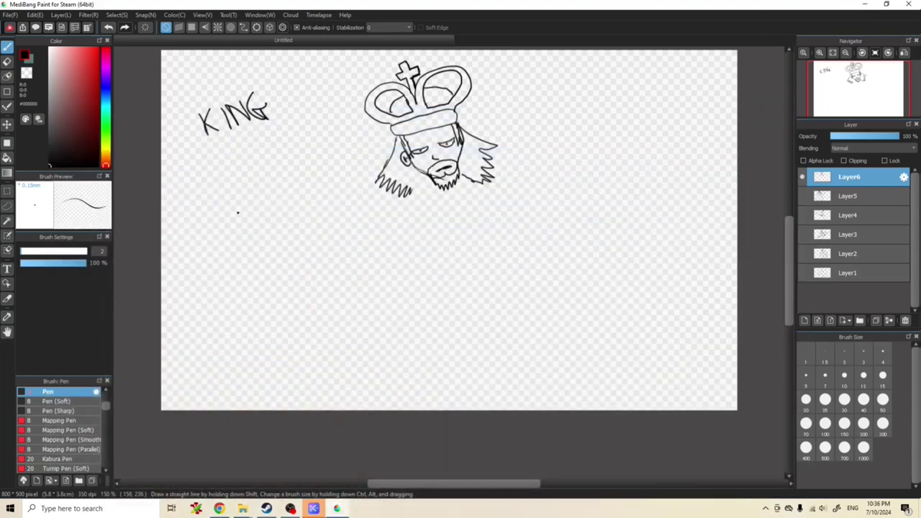
Hand-letter the king's first name in capitals beneath the word KING.
mouse_move(201, 157)
mouse_down()
mouse_move(220, 157)
mouse_move(242, 149)
mouse_move(258, 160)
mouse_move(259, 146)
mouse_move(268, 162)
mouse_move(273, 151)
mouse_move(295, 152)
mouse_up()
mouse_move(303, 131)
mouse_down()
mouse_move(301, 149)
mouse_move(313, 127)
mouse_up()
drag(308, 132, 316, 124)
Extend the jagged hair tips toward the neck, touch up the beard's edge, and draw a shoulder line under the hair.
drag(409, 183, 415, 194)
drag(416, 182, 424, 194)
drag(432, 172, 436, 179)
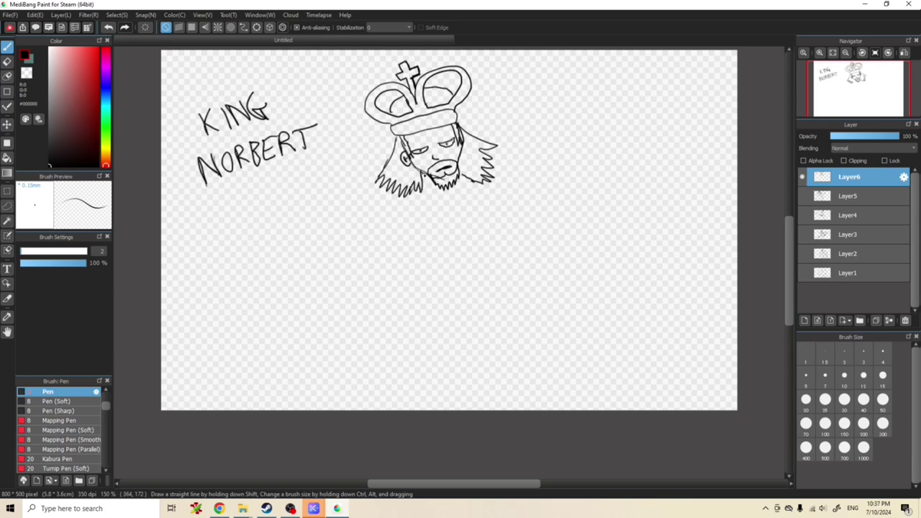
drag(421, 190, 383, 205)
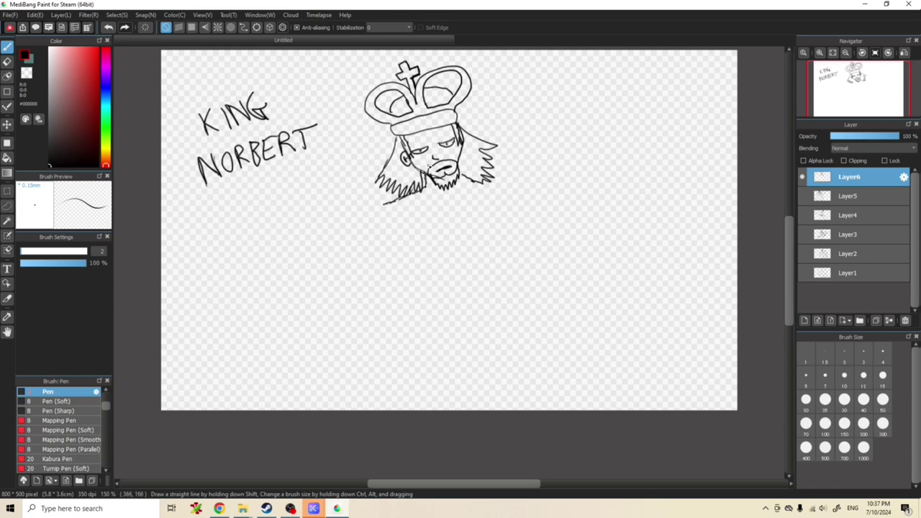
Erase the half-closed eyes and redraw them as wide round eyes with pupils and eyebrows above.
click(6, 61)
mouse_move(430, 148)
mouse_down()
mouse_move(455, 141)
mouse_move(423, 141)
mouse_move(416, 153)
mouse_move(449, 145)
mouse_up()
key(b)
click(427, 148)
mouse_move(425, 137)
mouse_down()
mouse_move(409, 148)
mouse_move(459, 136)
mouse_up()
Draw the king's torso outline below the head, tapering from the shoulders to a curved waist.
mouse_move(416, 194)
mouse_down()
mouse_move(409, 200)
mouse_move(420, 243)
mouse_move(438, 272)
mouse_move(481, 255)
mouse_move(484, 201)
mouse_move(462, 175)
mouse_up()
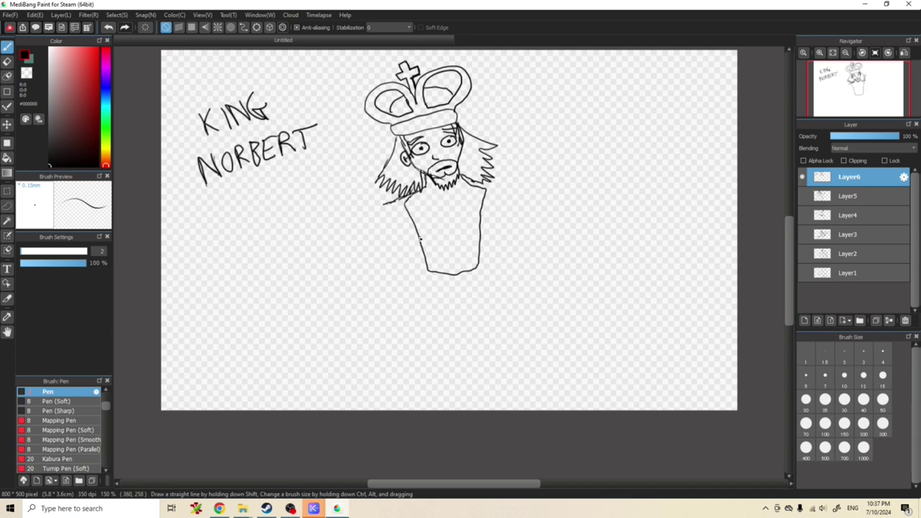
Draw a curved hem band around the bottom of the king's tunic and outline both upper arms from the shoulders.
mouse_move(421, 245)
mouse_down()
mouse_move(416, 272)
mouse_move(464, 280)
mouse_move(486, 270)
mouse_move(482, 210)
mouse_up()
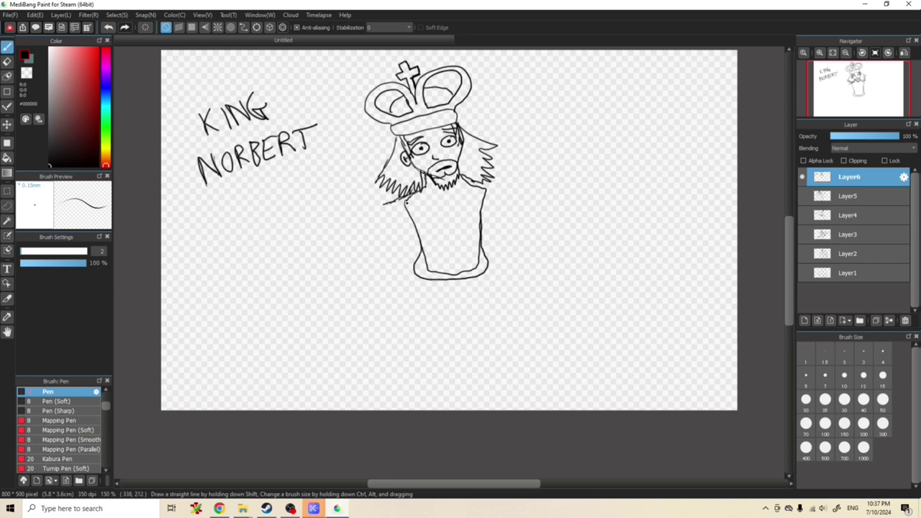
mouse_move(406, 205)
mouse_down()
mouse_move(395, 215)
mouse_move(428, 253)
mouse_move(447, 266)
mouse_move(459, 250)
mouse_move(405, 198)
mouse_move(401, 225)
mouse_up()
mouse_move(491, 194)
mouse_down()
mouse_move(507, 264)
mouse_move(496, 265)
mouse_move(482, 213)
mouse_up()
Draw a small cross inside each of the two arches of the king's crown.
drag(428, 74, 432, 81)
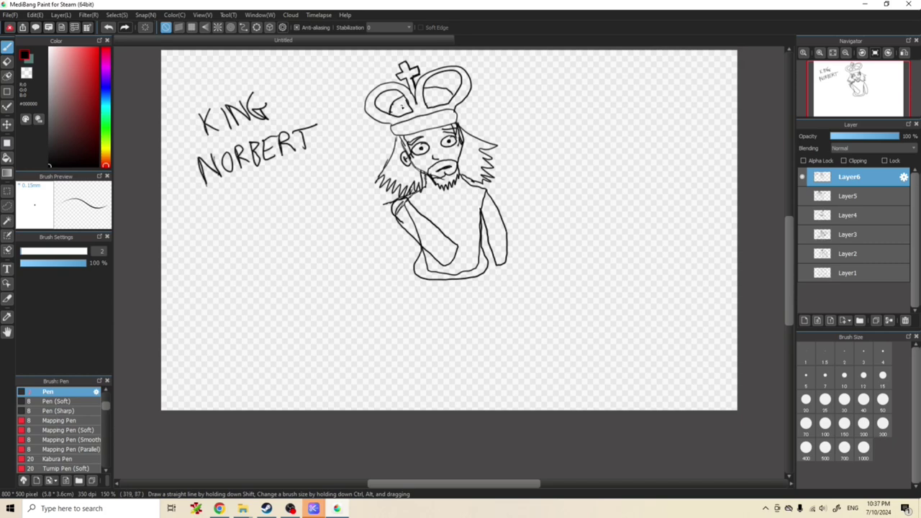
drag(399, 105, 402, 105)
drag(437, 95, 438, 106)
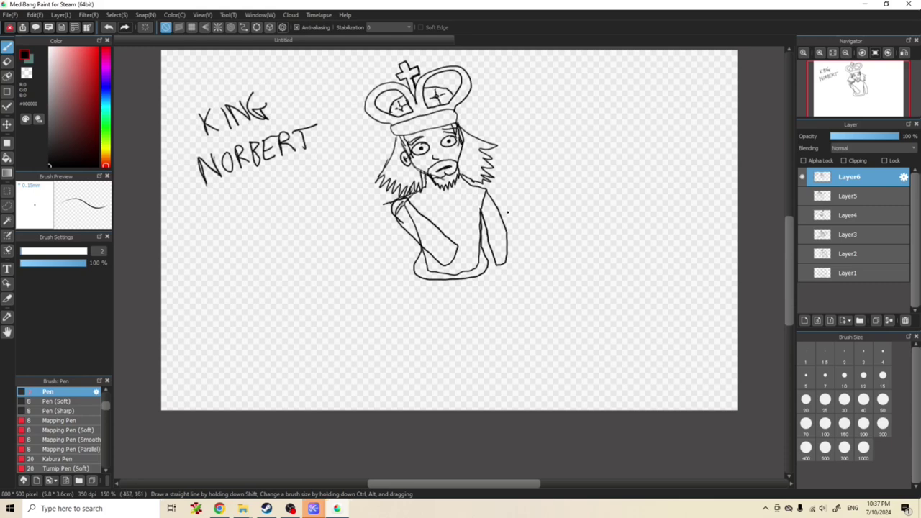
mouse_move(464, 254)
mouse_down()
mouse_move(490, 291)
mouse_move(472, 300)
mouse_move(446, 270)
mouse_up()
drag(507, 298, 500, 315)
mouse_move(510, 247)
mouse_down()
mouse_move(518, 279)
mouse_move(501, 285)
mouse_move(492, 255)
mouse_up()
drag(516, 284, 520, 301)
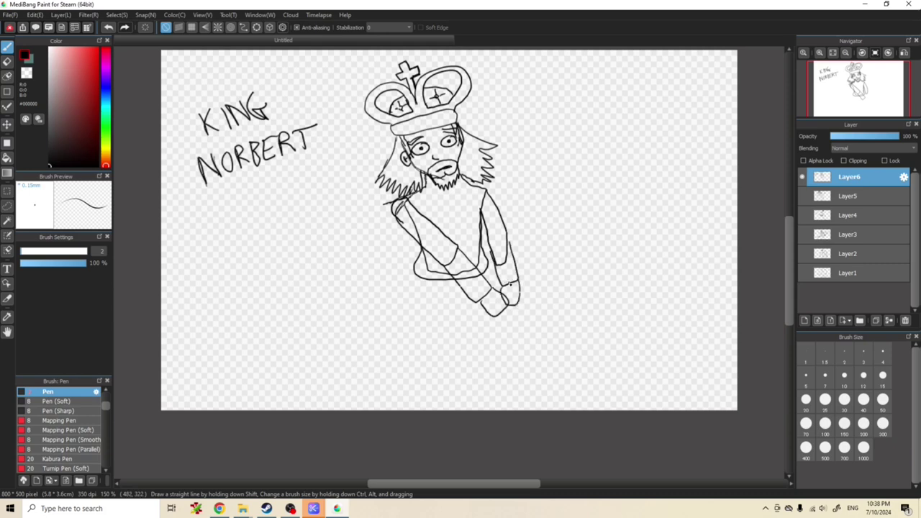
key(ctrl+z)
key(ctrl+z)
key(ctrl+z)
key(ctrl+z)
key(ctrl+z)
key(ctrl+z)
key(ctrl+z)
key(ctrl+z)
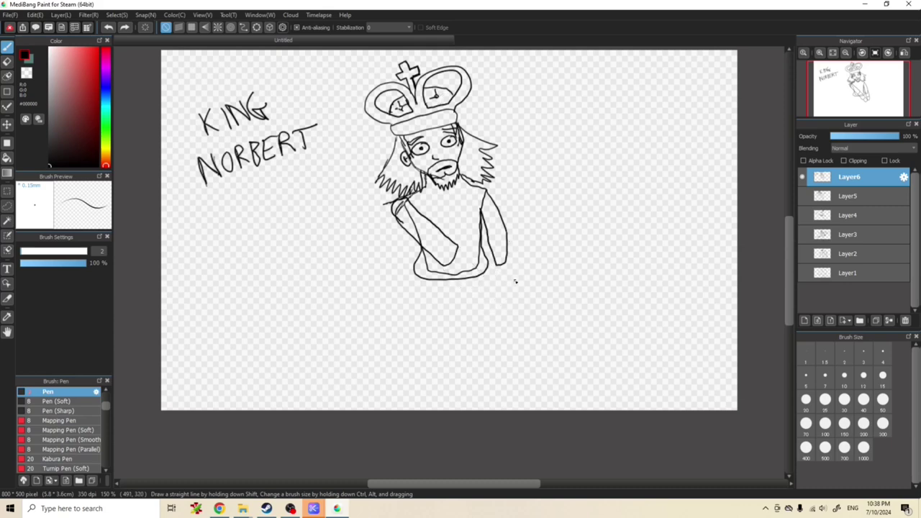
key(ctrl+z)
drag(434, 95, 437, 96)
Erase the bent upper arm that crosses the front of the king's torso.
key(e)
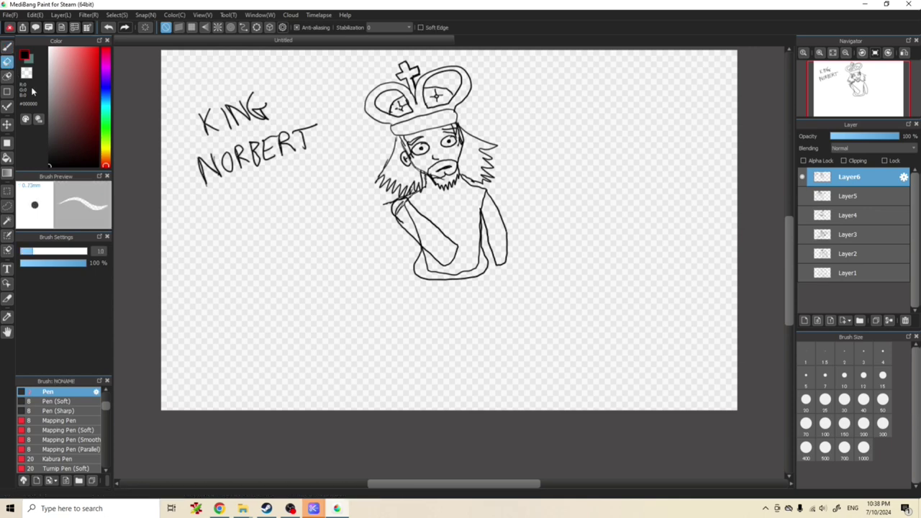
mouse_move(413, 206)
mouse_down()
mouse_move(458, 250)
mouse_move(443, 262)
mouse_move(395, 215)
mouse_up()
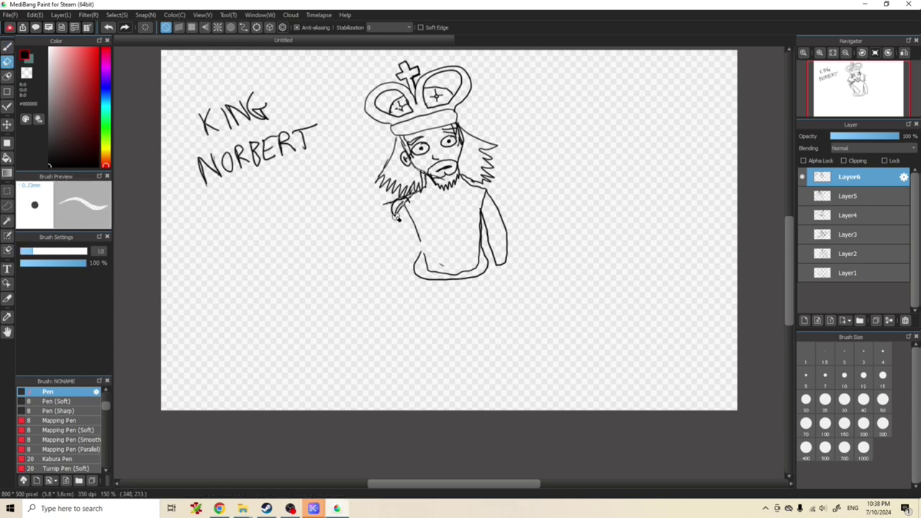
Draw small round jewels with the Pen along the arches and the lower band of the crown.
click(7, 46)
mouse_move(372, 109)
mouse_down()
mouse_move(386, 114)
mouse_move(384, 89)
mouse_move(421, 88)
mouse_up()
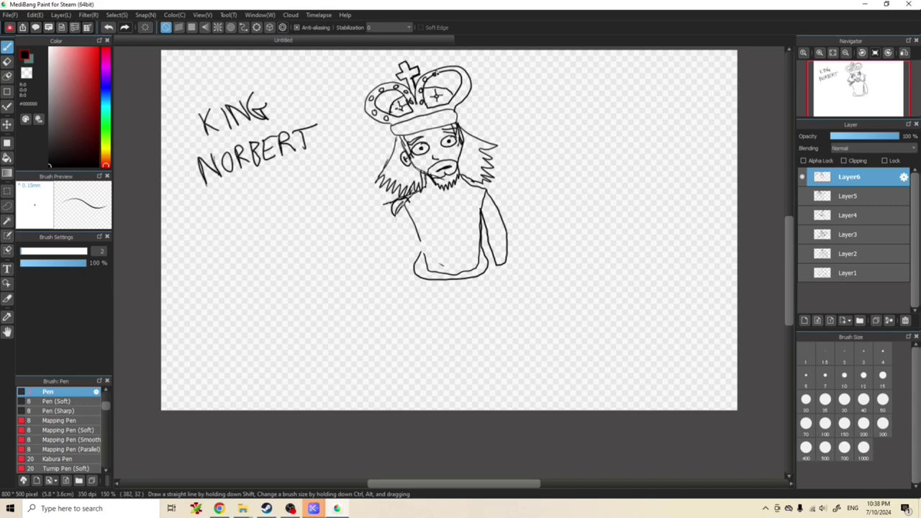
drag(461, 75, 467, 87)
mouse_move(407, 116)
mouse_down()
mouse_move(400, 123)
mouse_move(424, 125)
mouse_up()
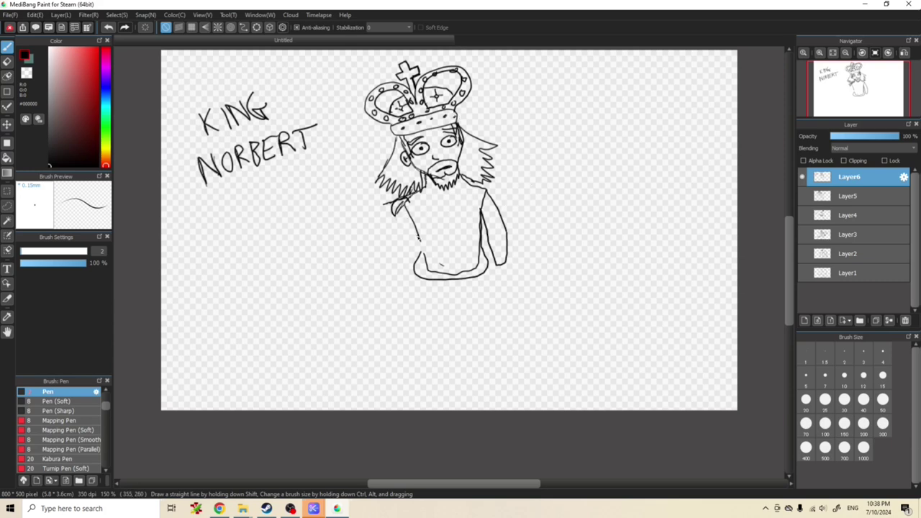
Repair the torso's broken side line, then draw lacing down the chest and a short cape over the shoulders.
drag(416, 229, 414, 269)
drag(446, 198, 447, 228)
drag(437, 195, 453, 208)
drag(435, 216, 455, 221)
drag(439, 227, 461, 227)
mouse_move(423, 186)
mouse_down()
mouse_move(397, 216)
mouse_move(451, 190)
mouse_move(475, 216)
mouse_move(497, 199)
mouse_move(454, 179)
mouse_move(444, 191)
mouse_move(416, 191)
mouse_up()
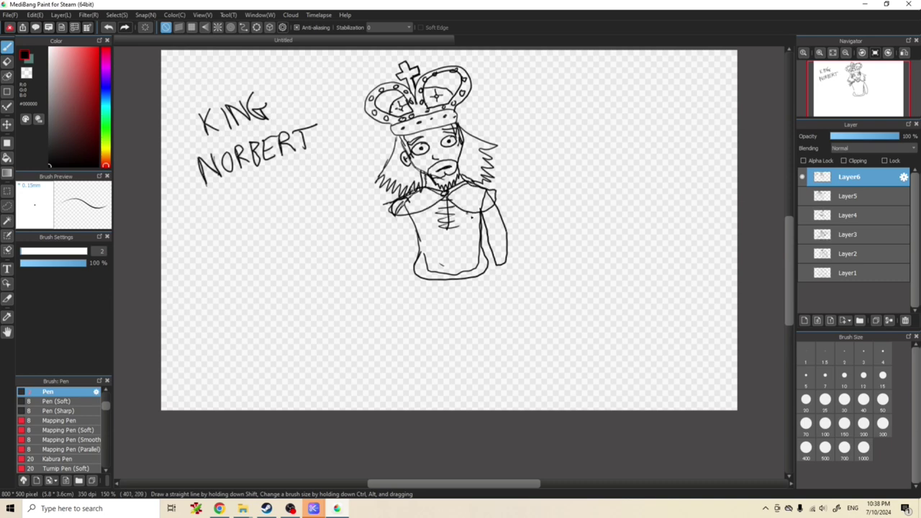
drag(788, 283, 787, 293)
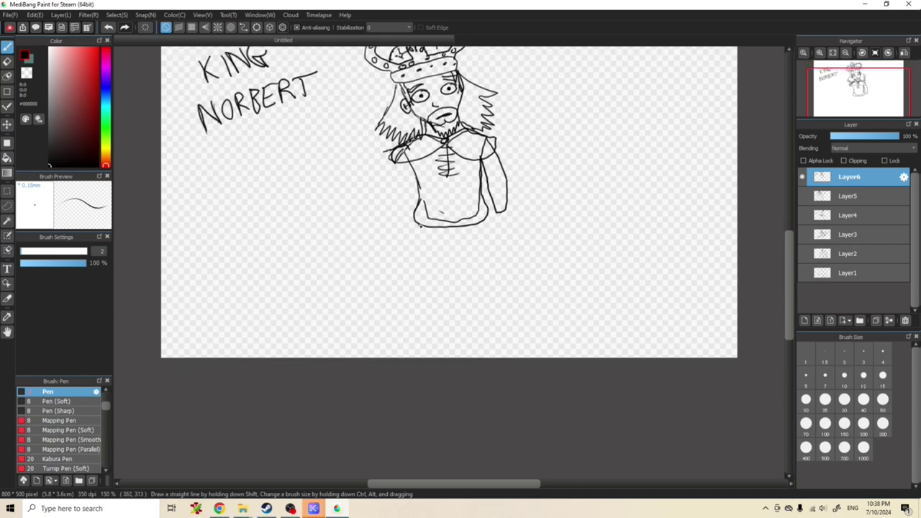
mouse_move(414, 241)
mouse_down()
mouse_move(389, 291)
mouse_move(405, 336)
mouse_move(427, 353)
mouse_move(448, 311)
mouse_move(442, 283)
mouse_move(451, 248)
mouse_move(470, 247)
mouse_move(477, 291)
mouse_up()
key(ctrl+z)
key(ctrl+z)
key(ctrl+z)
key(ctrl+z)
Draw two trouser legs below the tunic and a straight arm with fingers hanging beside the torso.
mouse_move(420, 227)
mouse_down()
mouse_move(432, 345)
mouse_move(465, 295)
mouse_move(466, 242)
mouse_move(490, 247)
mouse_move(483, 333)
mouse_move(465, 337)
mouse_move(454, 248)
mouse_move(469, 242)
mouse_up()
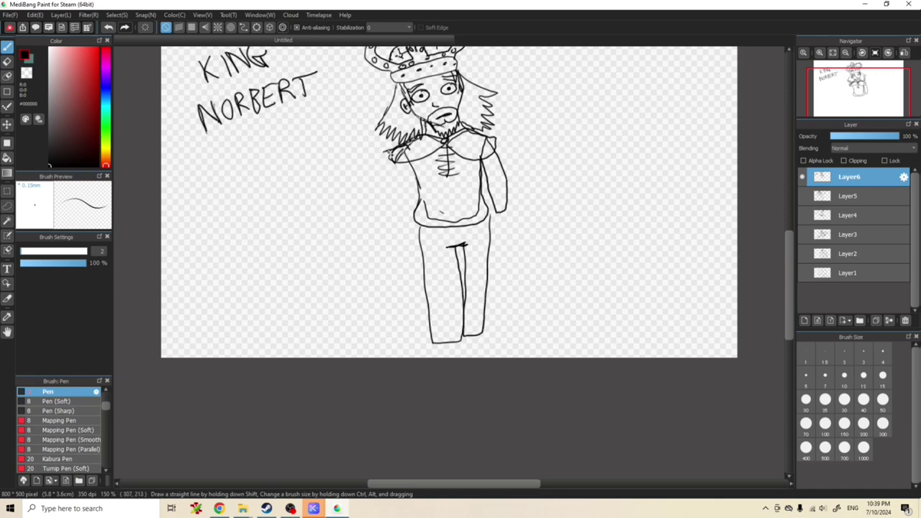
mouse_move(401, 163)
mouse_down()
mouse_move(387, 250)
mouse_move(406, 260)
mouse_move(417, 179)
mouse_up()
mouse_move(387, 263)
mouse_down()
mouse_move(400, 265)
mouse_move(410, 252)
mouse_up()
Draw the other forearm held out sideways, its fist gripping an upright sceptre topped with a small crown and cross.
mouse_move(508, 197)
mouse_down()
mouse_move(557, 200)
mouse_move(501, 214)
mouse_up()
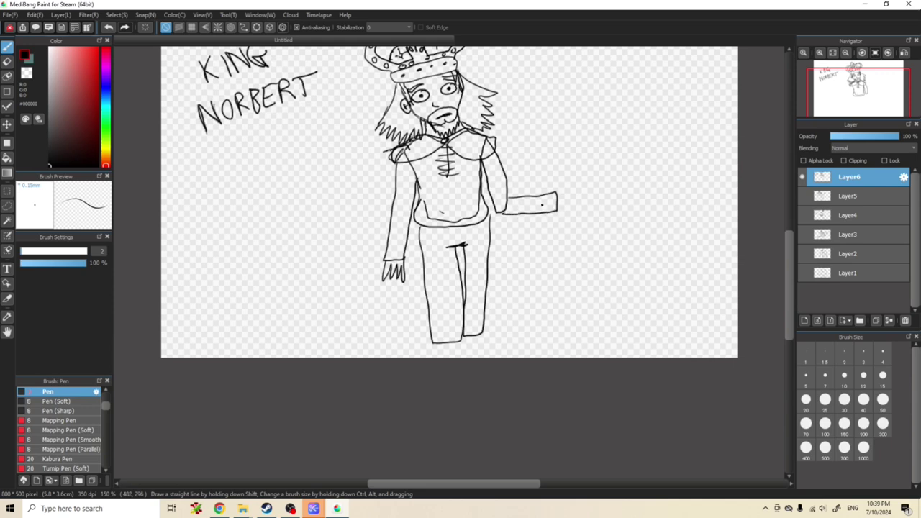
mouse_move(550, 191)
mouse_down()
mouse_move(554, 201)
mouse_move(564, 191)
mouse_move(555, 215)
mouse_move(545, 193)
mouse_move(545, 206)
mouse_move(555, 120)
mouse_move(545, 158)
mouse_move(551, 196)
mouse_up()
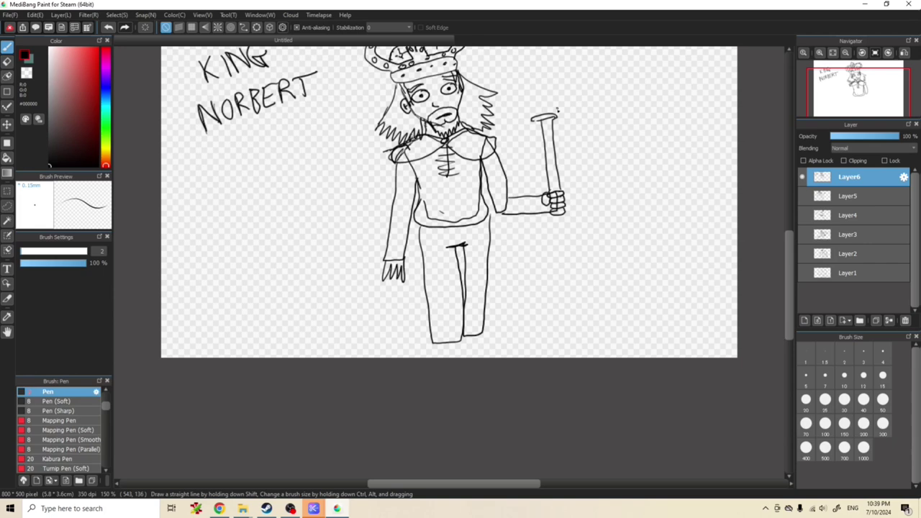
mouse_move(532, 121)
mouse_down()
mouse_move(559, 117)
mouse_move(539, 114)
mouse_move(542, 123)
mouse_move(564, 90)
mouse_move(528, 89)
mouse_move(529, 105)
mouse_move(541, 115)
mouse_move(529, 95)
mouse_move(546, 107)
mouse_move(555, 92)
mouse_move(553, 114)
mouse_move(548, 94)
mouse_up()
drag(542, 84, 548, 73)
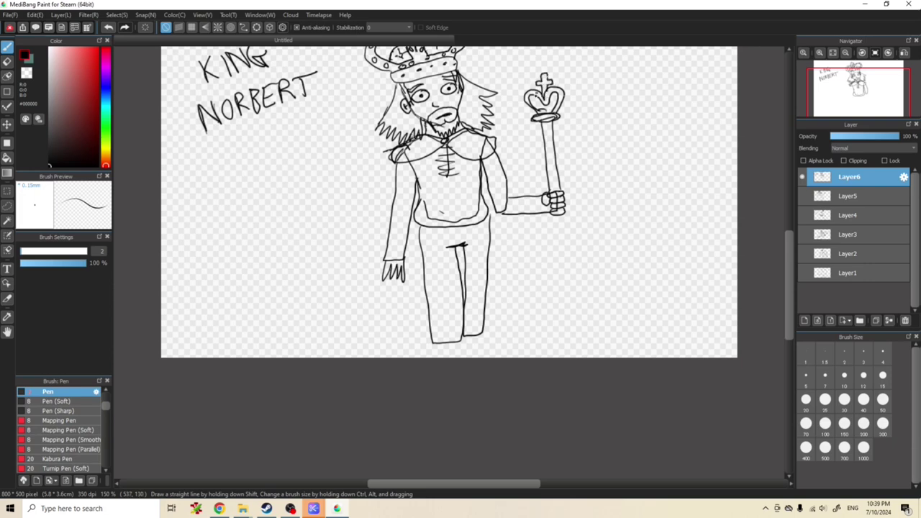
Erase the king's closed mouth, redraw it as an open mouth with teeth, and add eyelids to the eyes.
key(e)
drag(436, 117, 443, 121)
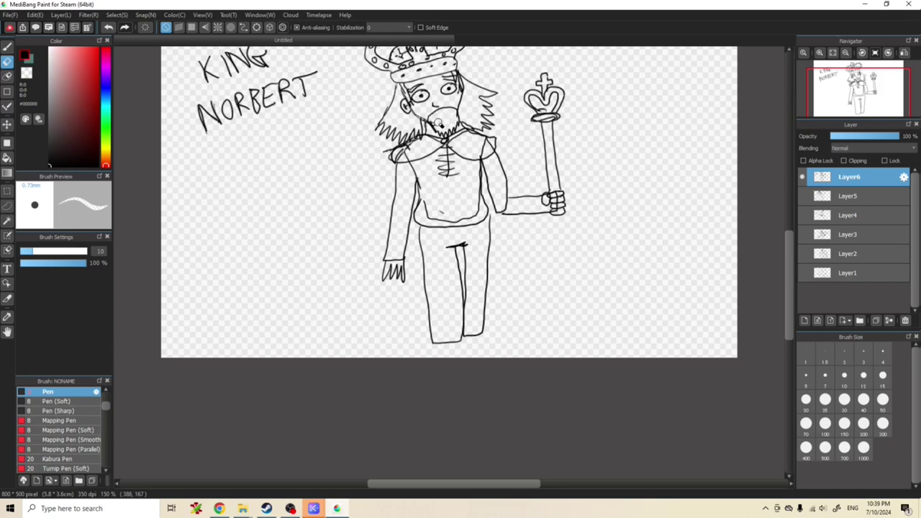
key(b)
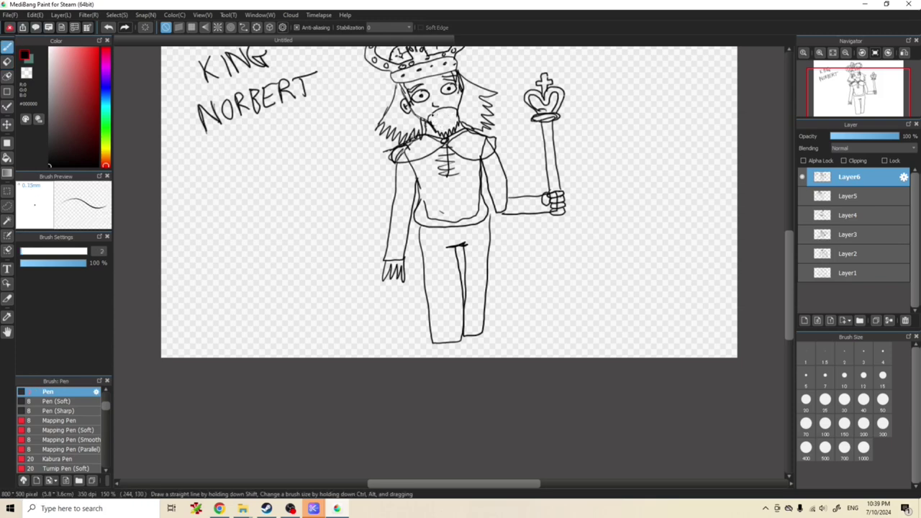
drag(440, 118, 458, 113)
mouse_move(434, 121)
mouse_down()
mouse_move(453, 116)
mouse_move(445, 120)
mouse_up()
Draw a shoe at the bottom of each trouser leg.
scroll(787, 280, up, 2)
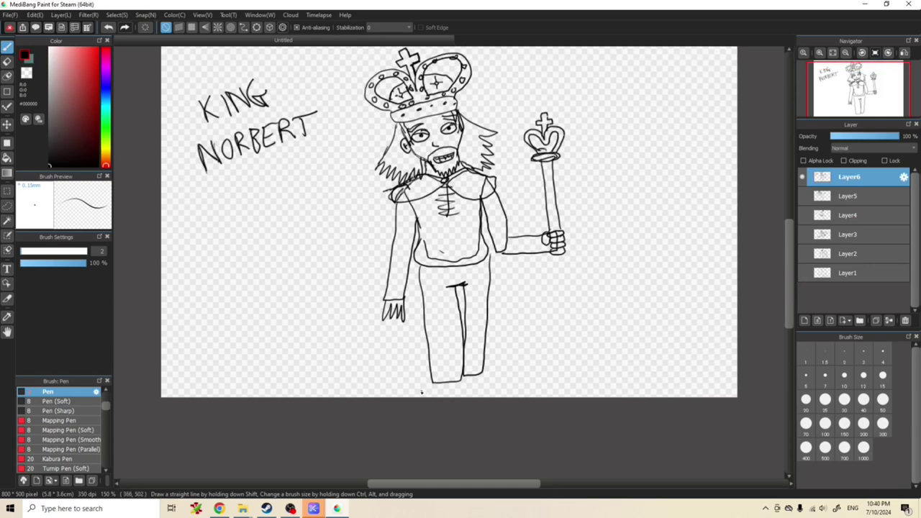
mouse_move(436, 384)
mouse_down()
mouse_move(420, 395)
mouse_move(482, 393)
mouse_move(487, 373)
mouse_up()
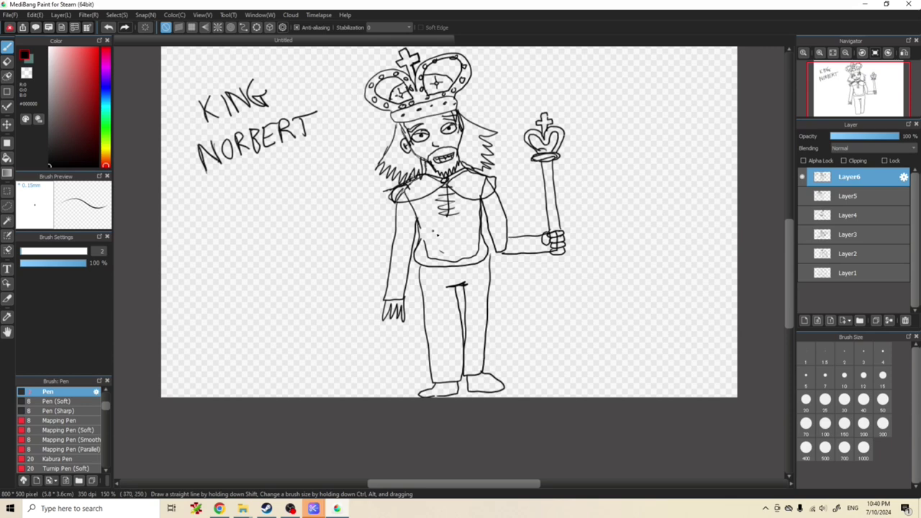
Add a row of small ovals down each trouser leg and draw cuffs at both wrists.
drag(431, 277, 440, 357)
drag(481, 269, 477, 354)
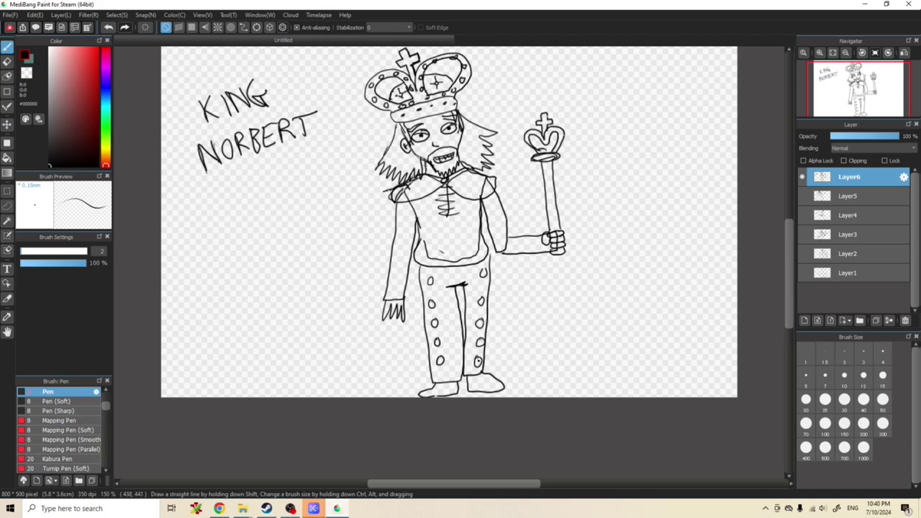
drag(385, 292, 407, 292)
drag(540, 238, 543, 250)
Switch to Chrome, read the ChatGPT list of ideas for drawing humans, and return to MediBang Paint.
click(219, 508)
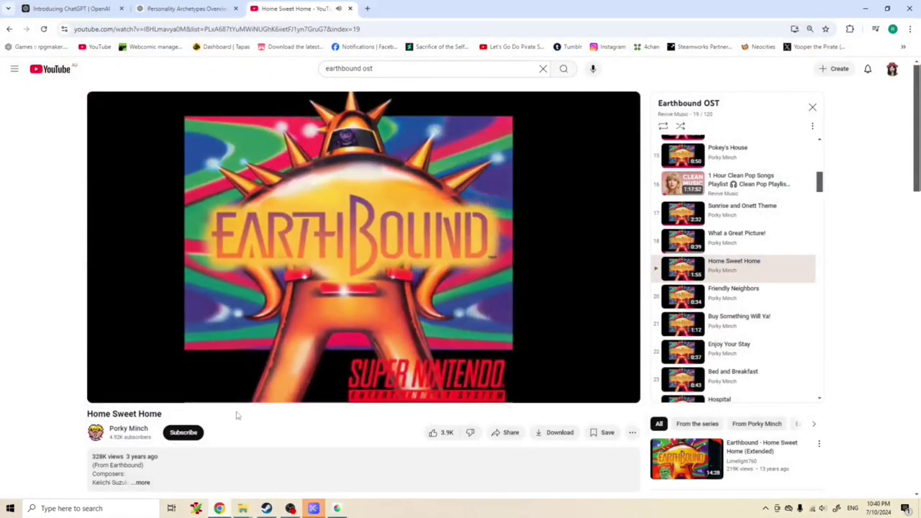
click(183, 8)
click(89, 10)
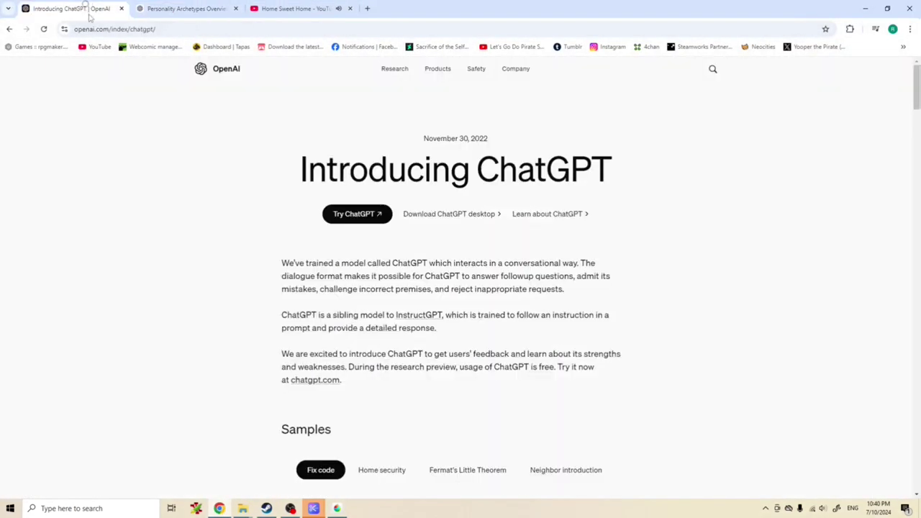
click(207, 10)
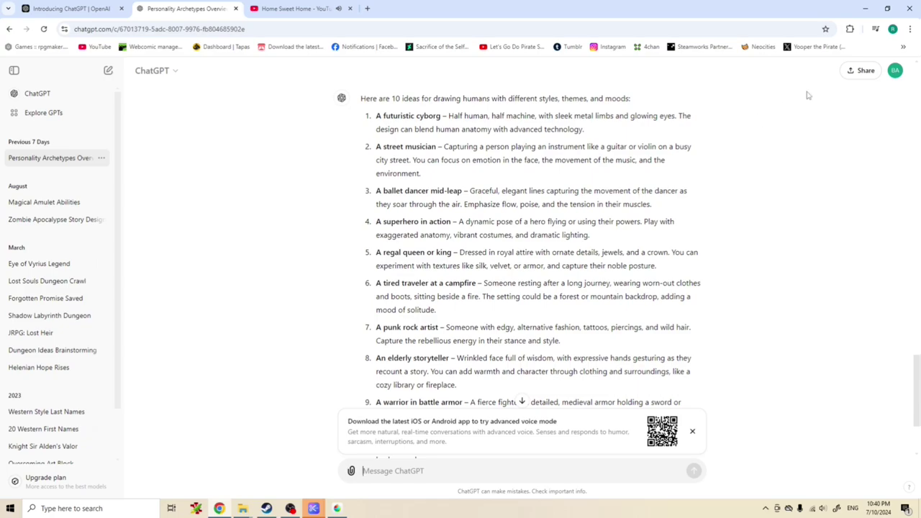
click(865, 8)
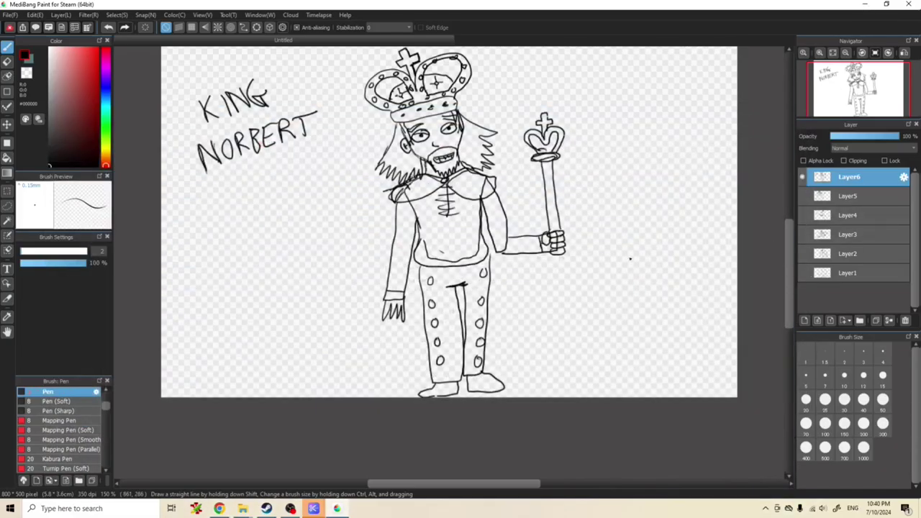
mouse_move(453, 287)
mouse_down()
mouse_move(447, 278)
mouse_move(453, 286)
mouse_move(464, 277)
mouse_move(451, 311)
mouse_move(454, 366)
mouse_move(452, 282)
mouse_up()
key(ctrl+z)
key(ctrl+z)
Hide the layer with the king drawing and add a new empty layer above it.
click(803, 177)
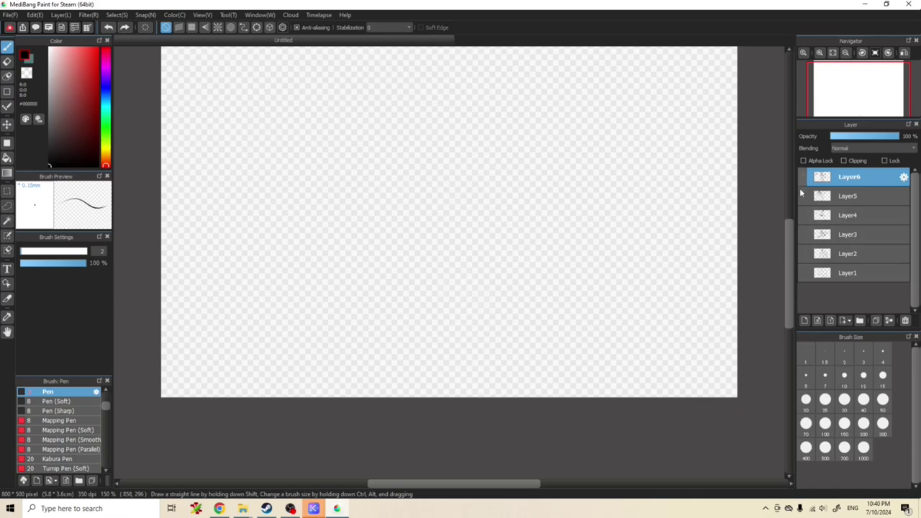
click(804, 320)
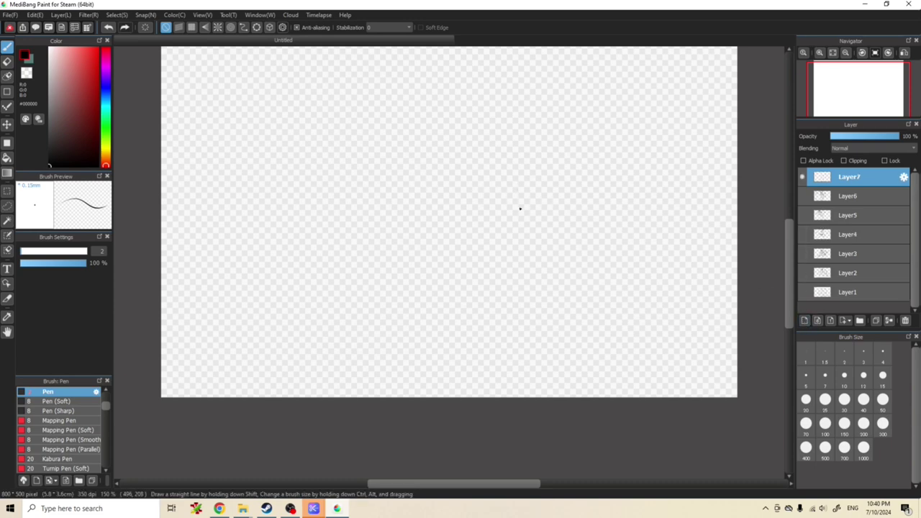
Sketch the outline of a bent leg in the lower middle of the canvas.
mouse_move(527, 295)
mouse_down()
mouse_move(434, 234)
mouse_move(412, 271)
mouse_move(417, 295)
mouse_move(509, 381)
mouse_move(522, 357)
mouse_move(445, 287)
mouse_up()
drag(525, 295, 510, 328)
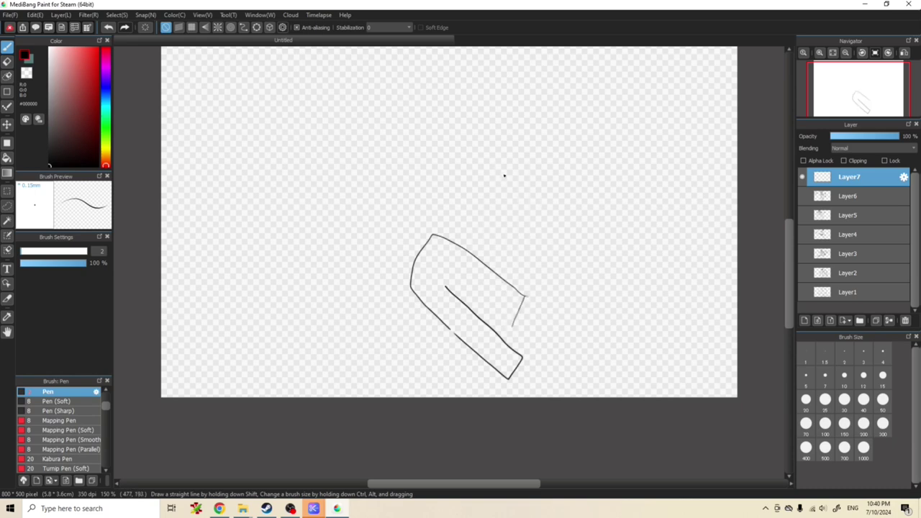
Draw a campfire in the canvas's lower-left corner with jagged outer flames, smaller inner flames and crossed logs underneath.
mouse_move(231, 355)
mouse_down()
mouse_move(182, 257)
mouse_move(203, 199)
mouse_move(232, 199)
mouse_move(253, 159)
mouse_move(285, 137)
mouse_move(317, 162)
mouse_move(329, 199)
mouse_move(321, 253)
mouse_move(349, 223)
mouse_move(342, 308)
mouse_move(317, 350)
mouse_move(291, 365)
mouse_move(217, 356)
mouse_move(158, 371)
mouse_move(168, 386)
mouse_move(244, 369)
mouse_up()
drag(173, 363, 171, 365)
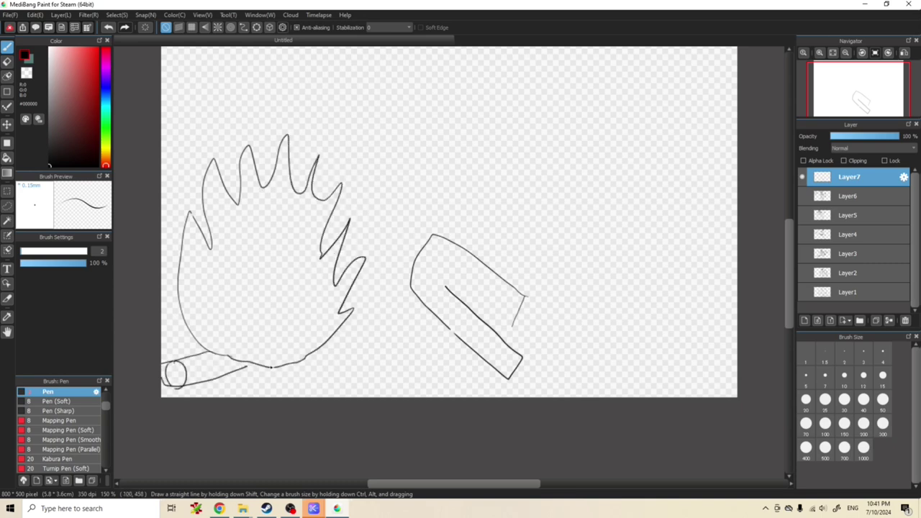
drag(368, 369, 363, 370)
mouse_move(322, 345)
mouse_down()
mouse_move(368, 370)
mouse_move(313, 340)
mouse_up()
drag(308, 361, 360, 390)
mouse_move(251, 369)
mouse_down()
mouse_move(261, 398)
mouse_move(291, 391)
mouse_move(288, 367)
mouse_up()
drag(261, 396, 296, 395)
mouse_move(219, 328)
mouse_down()
mouse_move(199, 282)
mouse_move(223, 274)
mouse_move(273, 227)
mouse_move(307, 254)
mouse_move(301, 314)
mouse_move(236, 339)
mouse_up()
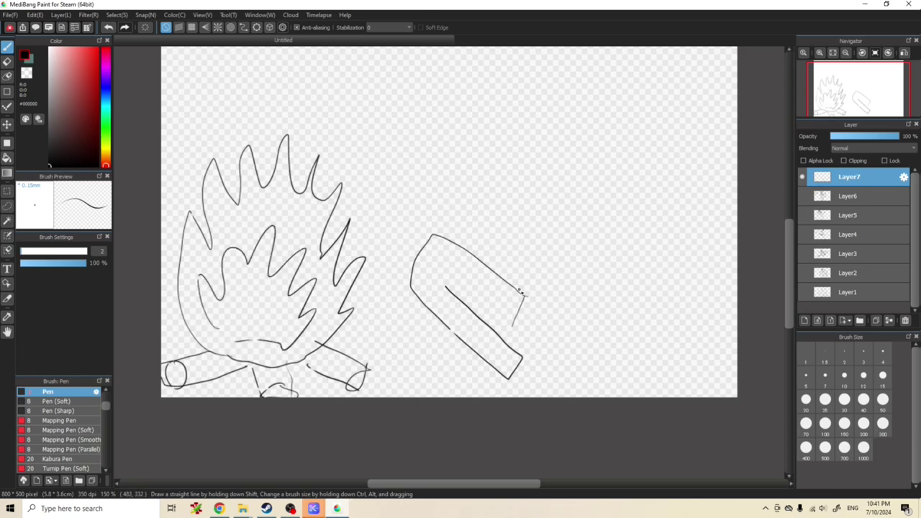
mouse_move(520, 181)
mouse_down()
mouse_move(510, 270)
mouse_move(533, 177)
mouse_move(525, 178)
mouse_move(579, 164)
mouse_up()
key(ctrl+z)
key(ctrl+z)
Sketch the seated figure's rounded torso, a second bent leg and a bent arm with a fingered hand.
mouse_move(523, 171)
mouse_down()
mouse_move(561, 157)
mouse_move(612, 176)
mouse_move(610, 242)
mouse_move(572, 313)
mouse_move(608, 330)
mouse_move(645, 326)
mouse_move(652, 341)
mouse_up()
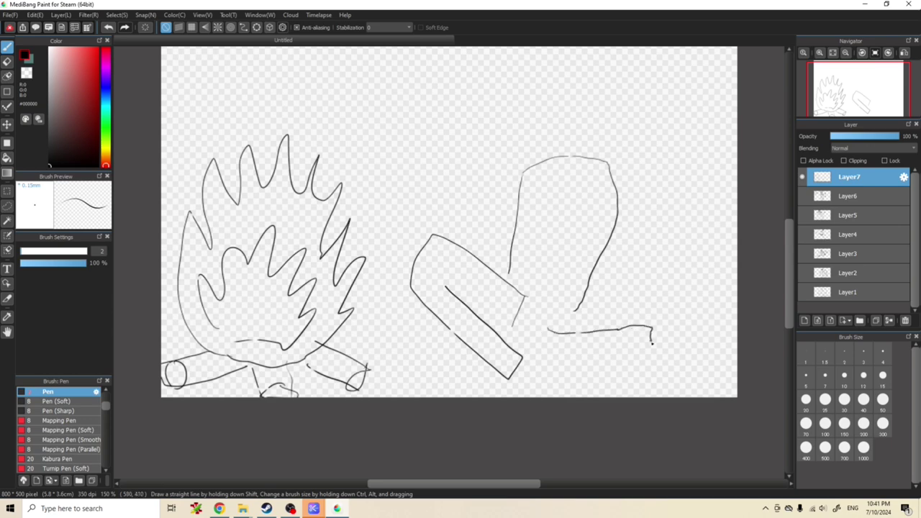
mouse_move(580, 334)
mouse_down()
mouse_move(560, 345)
mouse_move(562, 367)
mouse_move(614, 371)
mouse_move(686, 357)
mouse_move(689, 335)
mouse_move(681, 296)
mouse_move(580, 300)
mouse_up()
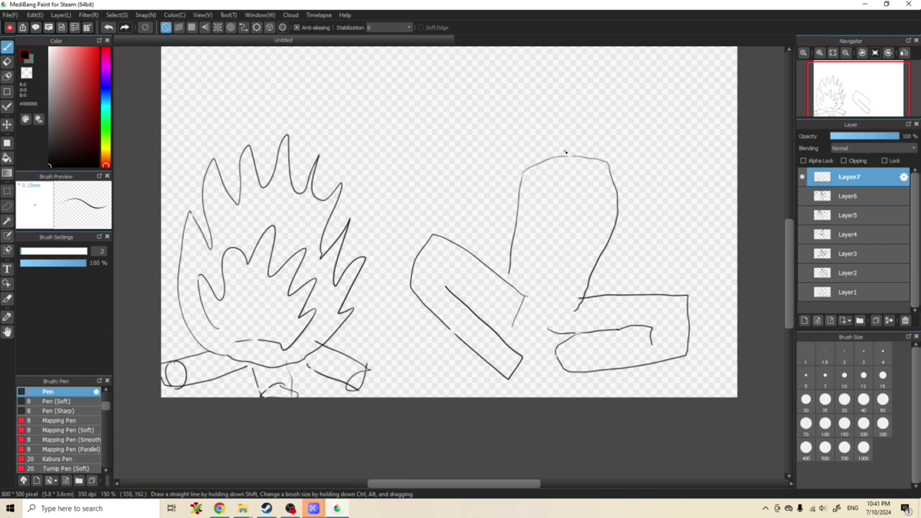
mouse_move(524, 151)
mouse_down()
mouse_move(496, 191)
mouse_move(494, 237)
mouse_move(517, 243)
mouse_move(590, 176)
mouse_move(575, 157)
mouse_move(518, 195)
mouse_up()
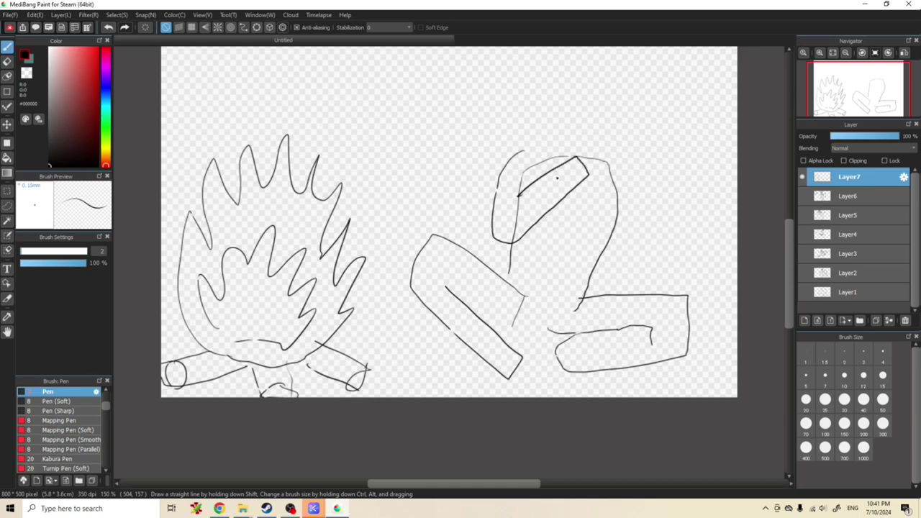
mouse_move(581, 158)
mouse_down()
mouse_move(614, 157)
mouse_move(595, 163)
mouse_move(615, 161)
mouse_move(598, 170)
mouse_move(620, 171)
mouse_move(584, 173)
mouse_up()
Sketch a rounded arch shape with an inner arch and a small side loop between the campfire and the bent leg.
mouse_move(370, 197)
mouse_down()
mouse_move(413, 179)
mouse_move(454, 192)
mouse_move(459, 230)
mouse_up()
mouse_move(389, 191)
mouse_down()
mouse_move(366, 230)
mouse_move(369, 316)
mouse_move(392, 329)
mouse_move(427, 323)
mouse_up()
key(ctrl+z)
mouse_move(367, 291)
mouse_down()
mouse_move(378, 316)
mouse_move(421, 315)
mouse_up()
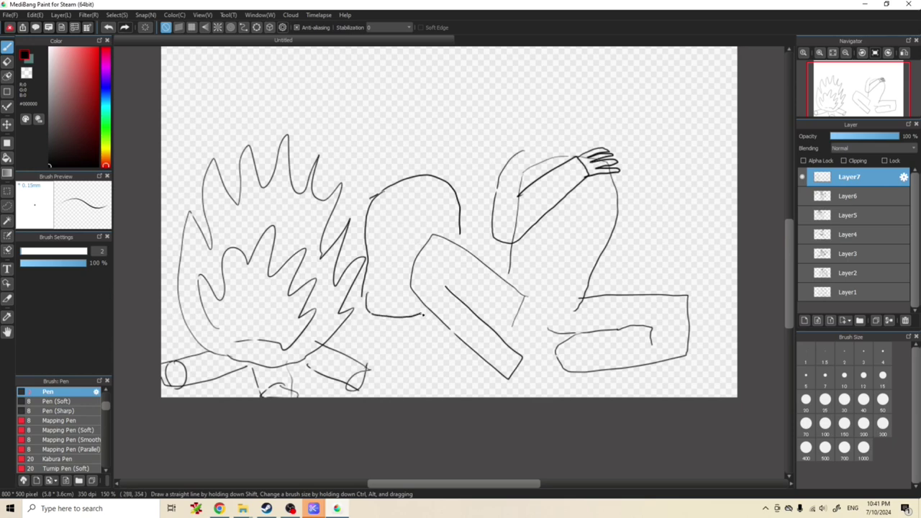
mouse_move(394, 219)
mouse_down()
mouse_move(393, 303)
mouse_move(404, 214)
mouse_move(441, 211)
mouse_move(447, 239)
mouse_up()
mouse_move(393, 229)
mouse_down()
mouse_move(381, 252)
mouse_move(390, 231)
mouse_up()
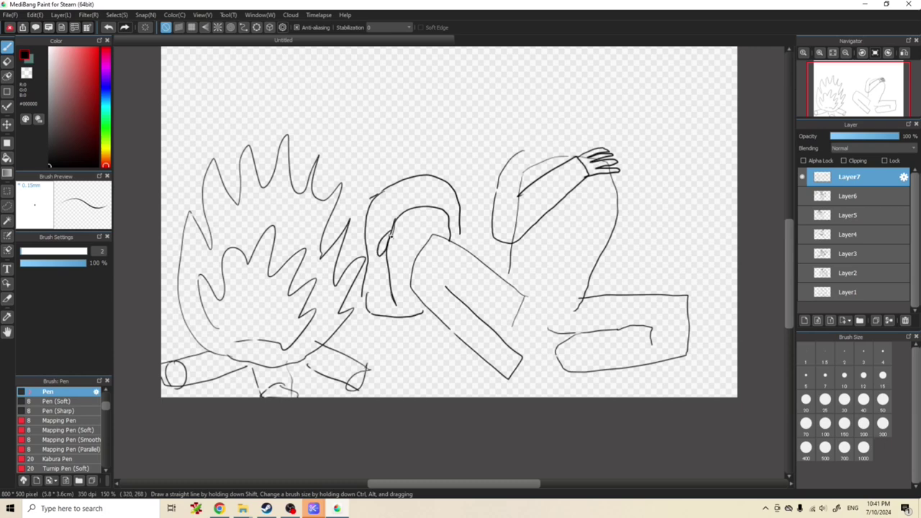
Try to sketch an outline above the seated figure's torso.
mouse_move(551, 129)
mouse_down()
mouse_move(583, 82)
mouse_move(600, 86)
mouse_up()
key(ctrl+z)
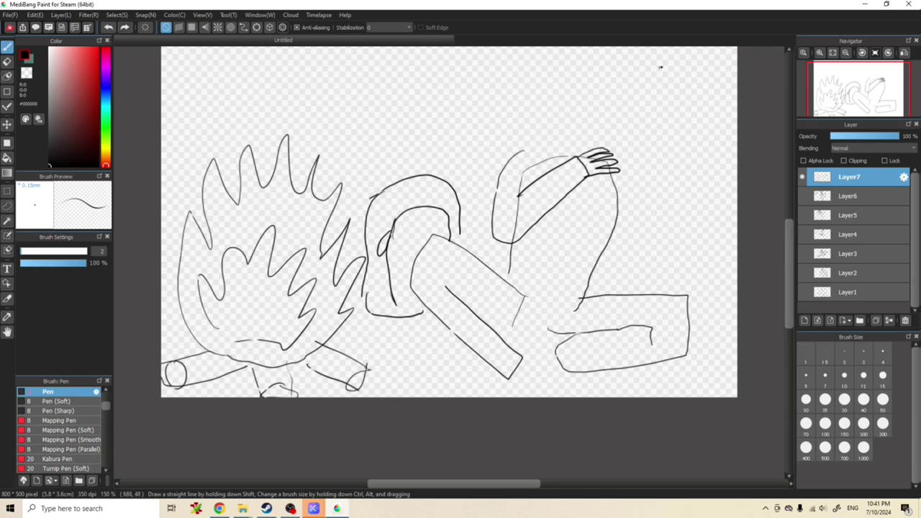
Draw a tree trunk edge with jagged roots behind the log and sketch the seated figure's head and lowered arm with a fingered hand.
mouse_move(685, 51)
mouse_down()
mouse_move(653, 255)
mouse_move(716, 303)
mouse_move(727, 317)
mouse_move(694, 315)
mouse_move(718, 354)
mouse_up()
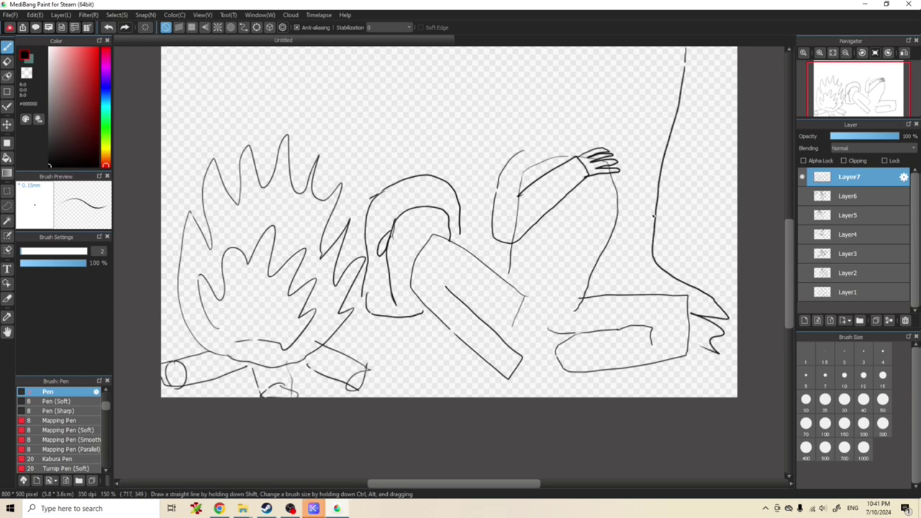
mouse_move(531, 149)
mouse_down()
mouse_move(554, 141)
mouse_move(583, 92)
mouse_move(609, 88)
mouse_move(627, 95)
mouse_move(641, 120)
mouse_move(619, 164)
mouse_up()
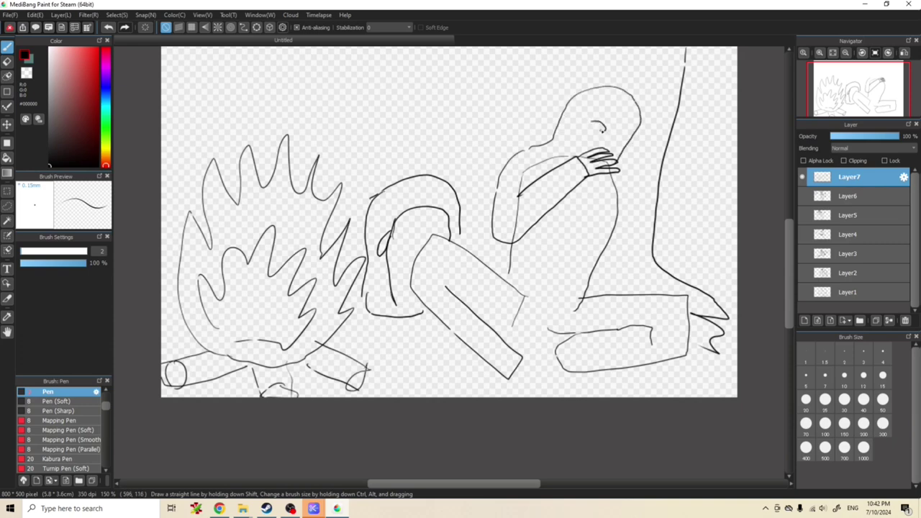
key(ctrl+z)
drag(591, 121, 628, 134)
mouse_move(633, 188)
mouse_down()
mouse_move(620, 322)
mouse_move(601, 333)
mouse_move(592, 299)
mouse_move(600, 211)
mouse_up()
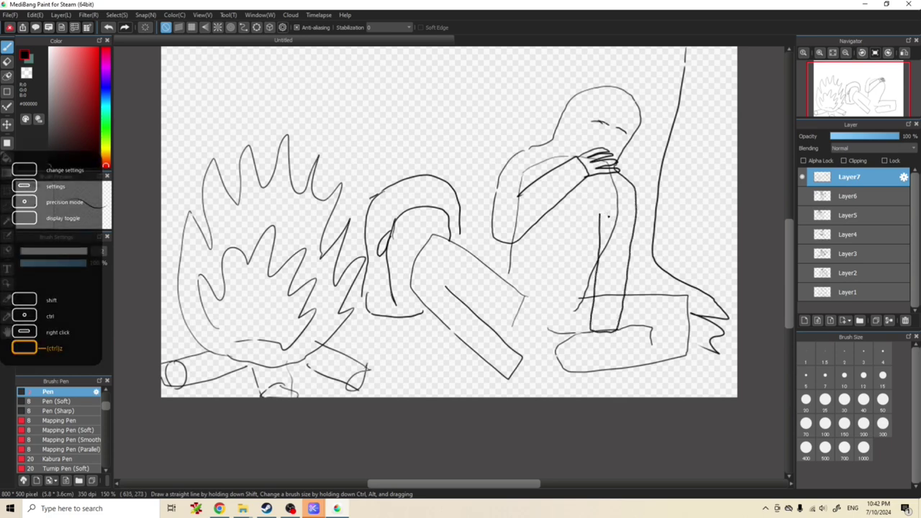
mouse_move(594, 332)
mouse_down()
mouse_move(589, 357)
mouse_move(597, 345)
mouse_move(602, 358)
mouse_move(613, 357)
mouse_move(618, 338)
mouse_up()
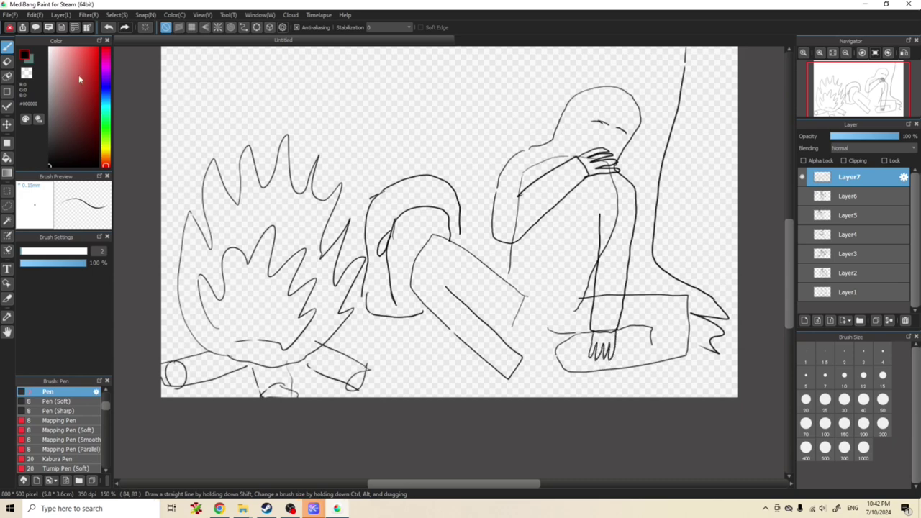
Erase the seated figure's head and redraw it higher with a rounded crown, a pointed chin and a short neck.
key(e)
mouse_move(556, 141)
mouse_down()
mouse_move(573, 102)
mouse_move(604, 85)
mouse_move(636, 101)
mouse_move(637, 126)
mouse_move(617, 159)
mouse_move(624, 136)
mouse_move(584, 114)
mouse_up()
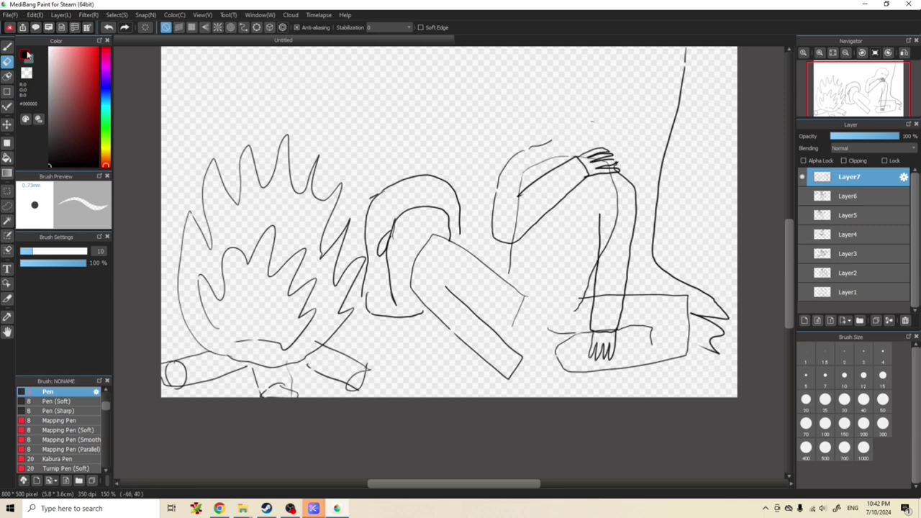
key(b)
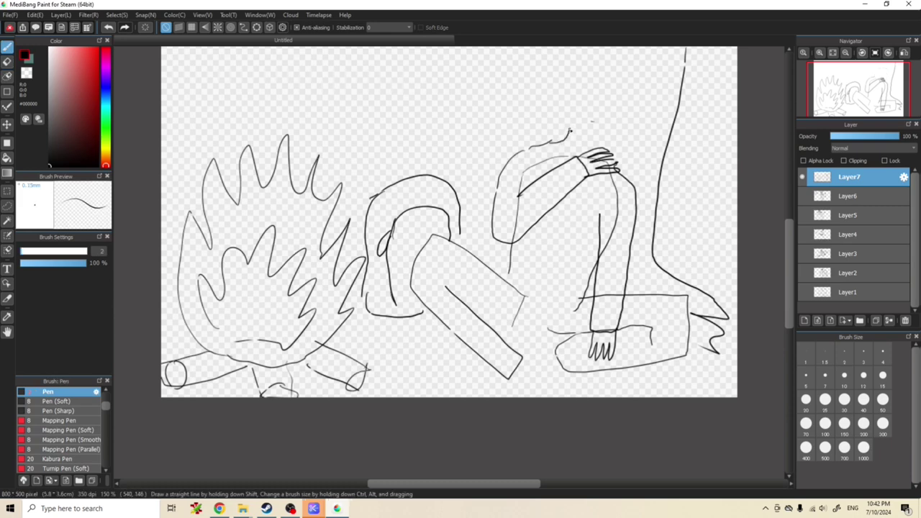
mouse_move(574, 125)
mouse_down()
mouse_move(556, 111)
mouse_move(572, 72)
mouse_move(599, 64)
mouse_move(628, 76)
mouse_move(629, 111)
mouse_move(611, 138)
mouse_move(584, 149)
mouse_move(560, 112)
mouse_move(557, 88)
mouse_move(570, 66)
mouse_move(617, 70)
mouse_up()
drag(604, 150, 615, 160)
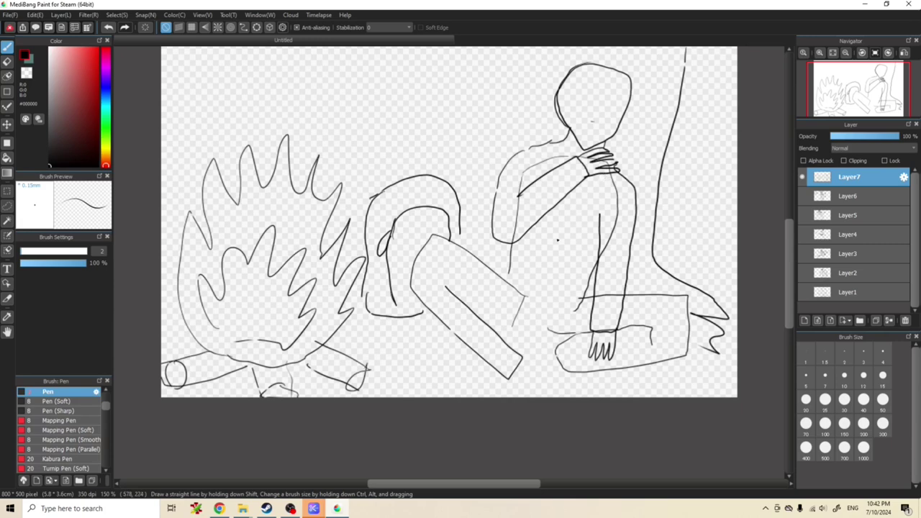
Complete the seated figure's legs with a thigh underside line and banded lower legs reaching the canvas's lower edge.
drag(543, 331, 480, 317)
mouse_move(512, 373)
mouse_down()
mouse_move(502, 397)
mouse_move(532, 363)
mouse_move(519, 362)
mouse_move(583, 396)
mouse_move(566, 358)
mouse_move(495, 397)
mouse_up()
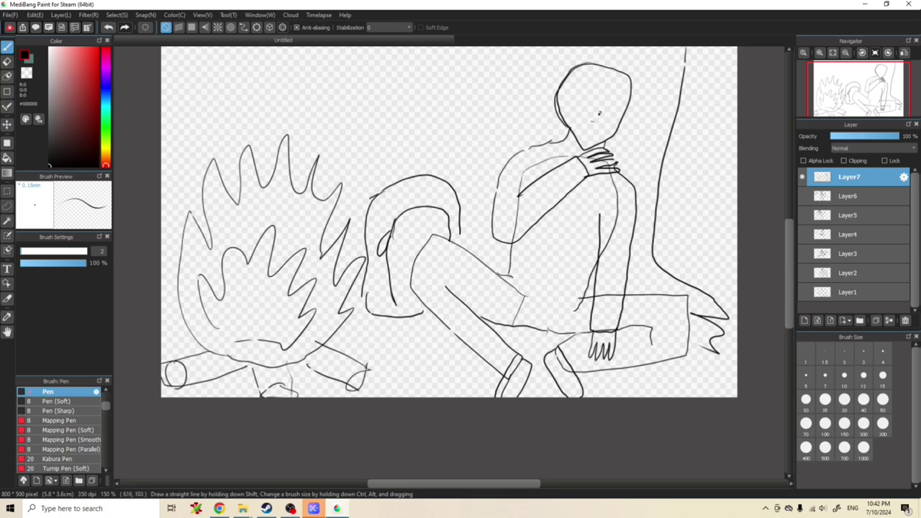
Draw the seated figure's closed eyes, ear and open mouth, and add short hair with hatched bangs and side strands.
drag(577, 105, 623, 109)
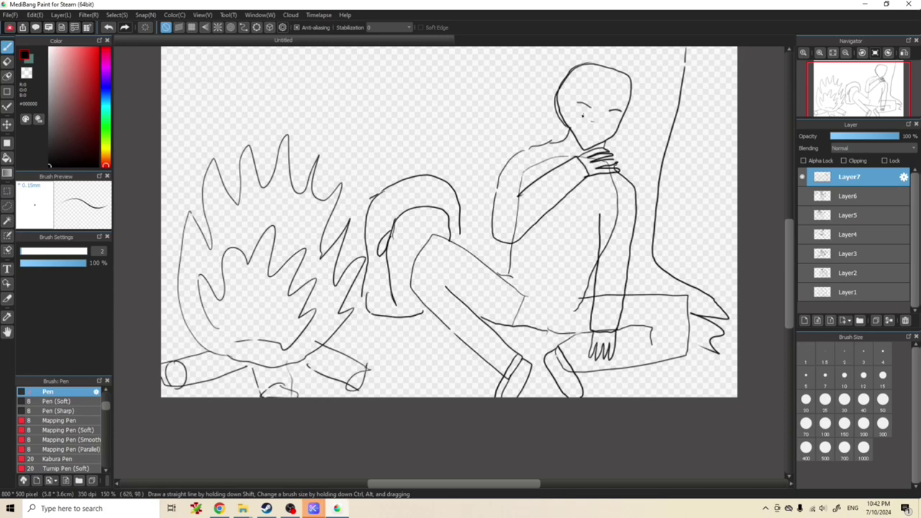
drag(561, 101, 566, 117)
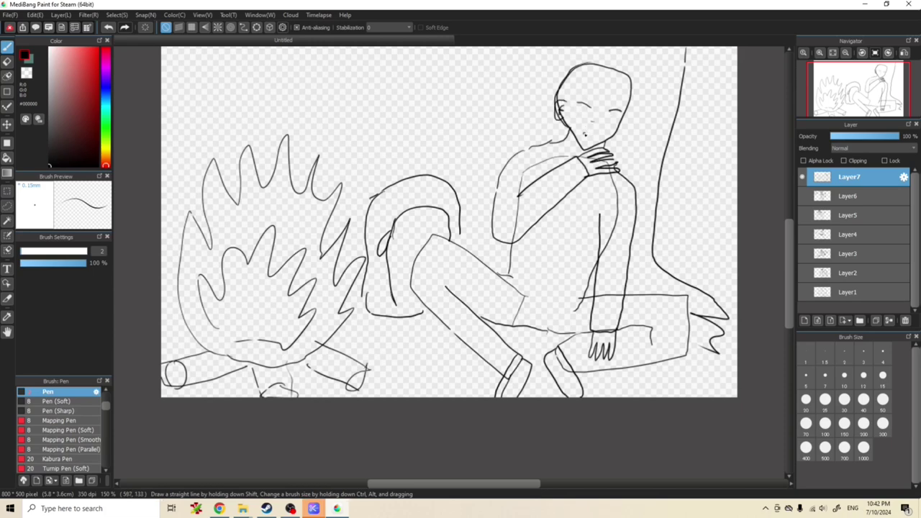
mouse_move(581, 134)
mouse_down()
mouse_move(594, 141)
mouse_move(578, 159)
mouse_move(595, 136)
mouse_up()
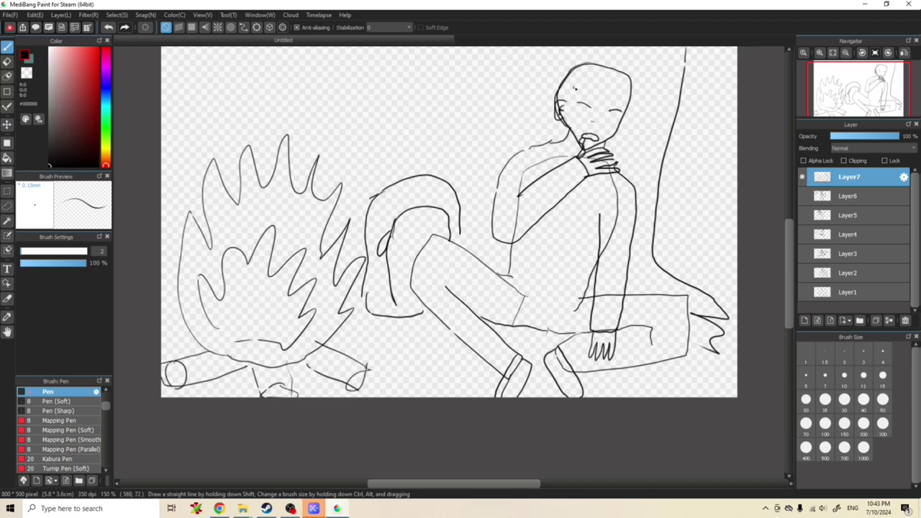
drag(587, 69, 557, 100)
mouse_move(581, 71)
mouse_down()
mouse_move(563, 96)
mouse_move(608, 90)
mouse_move(633, 108)
mouse_move(630, 123)
mouse_move(645, 92)
mouse_move(623, 64)
mouse_move(588, 61)
mouse_move(562, 78)
mouse_move(553, 144)
mouse_move(557, 128)
mouse_up()
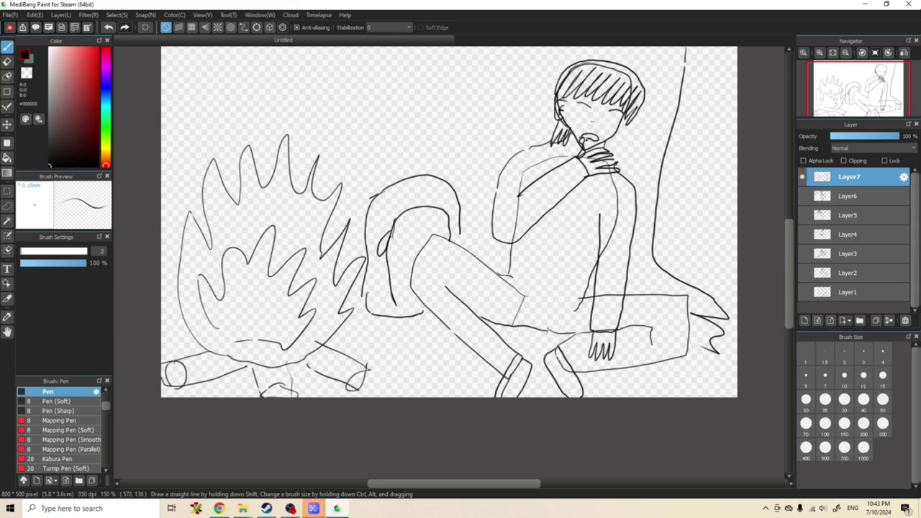
mouse_move(626, 123)
mouse_down()
mouse_move(618, 154)
mouse_move(609, 149)
mouse_up()
drag(616, 112, 622, 126)
Draw the tree trunk's other edge beside the head, with small oval bark marks, and a faint ground line below the arch shape.
drag(408, 321, 428, 341)
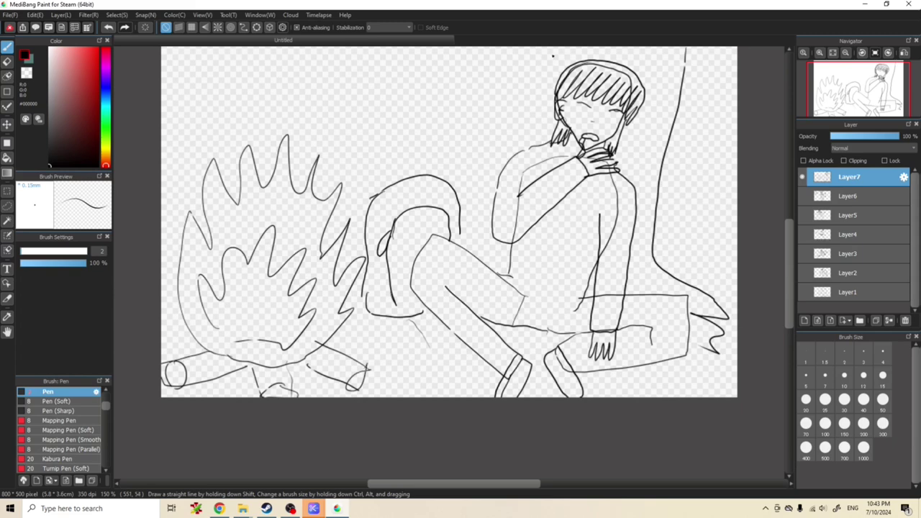
drag(552, 48, 545, 135)
mouse_move(660, 89)
mouse_down()
mouse_move(654, 118)
mouse_move(665, 114)
mouse_up()
drag(646, 155, 645, 170)
drag(636, 210, 635, 226)
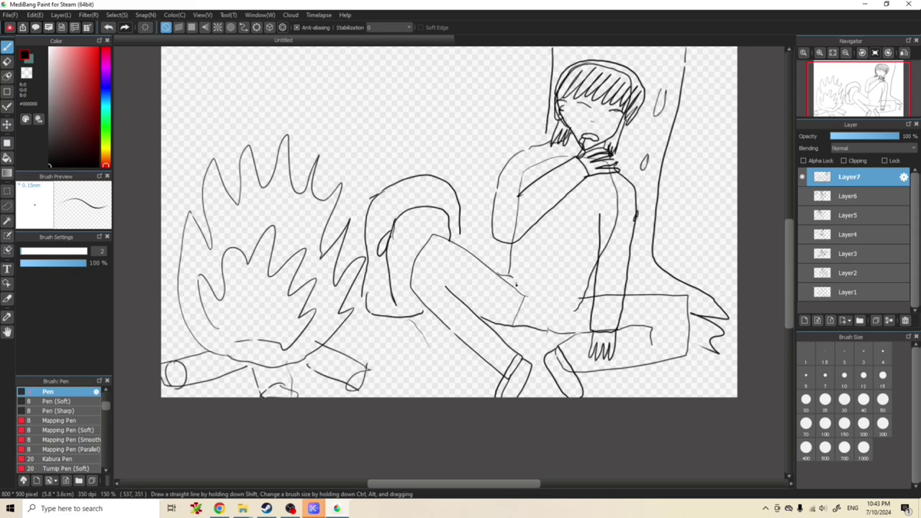
Add a shirt hem at the seated figure's waist, extend the lowered arm's inner line and draw cuffs at both wrists.
drag(511, 275, 586, 297)
drag(603, 216, 602, 199)
mouse_move(598, 317)
mouse_down()
mouse_move(608, 317)
mouse_move(618, 339)
mouse_move(591, 322)
mouse_up()
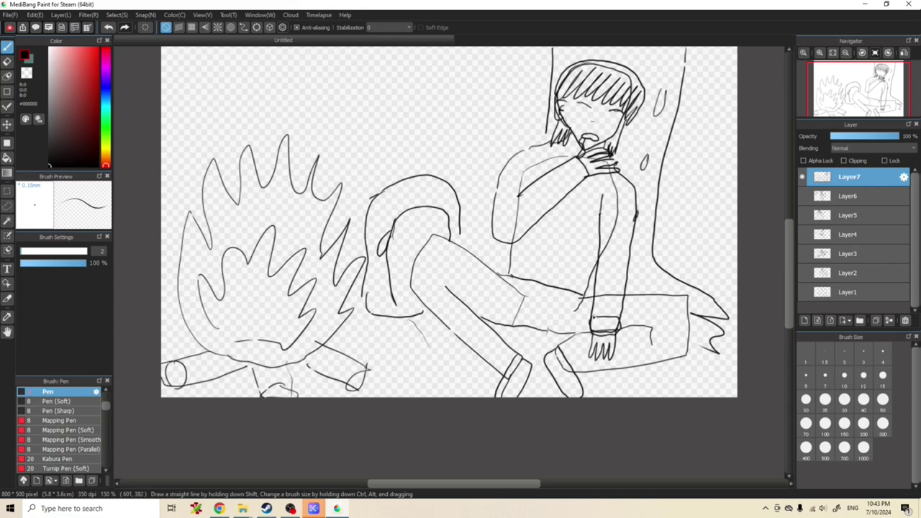
mouse_move(570, 164)
mouse_down()
mouse_move(581, 181)
mouse_move(585, 158)
mouse_move(570, 158)
mouse_up()
Consult the ChatGPT idea list in the browser, and in MediBang Paint add a new layer above Layer7 and hide Layer7.
click(223, 508)
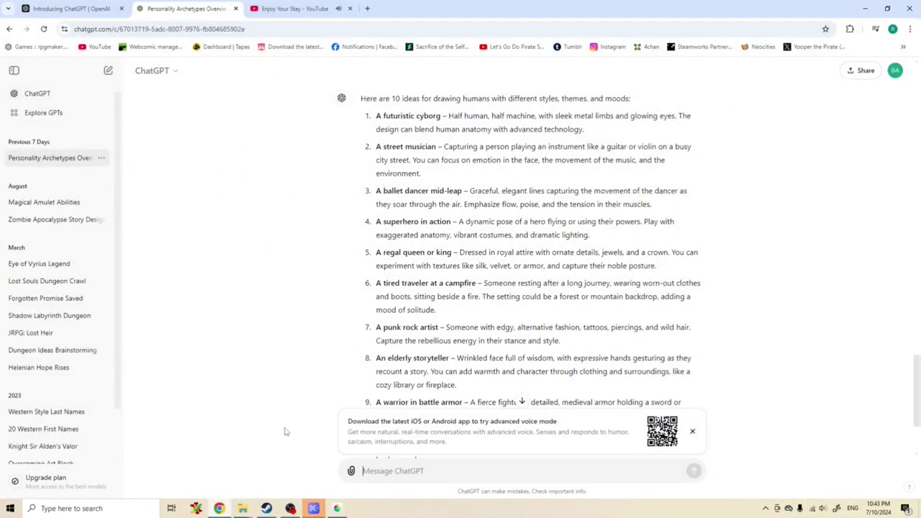
click(865, 8)
click(804, 321)
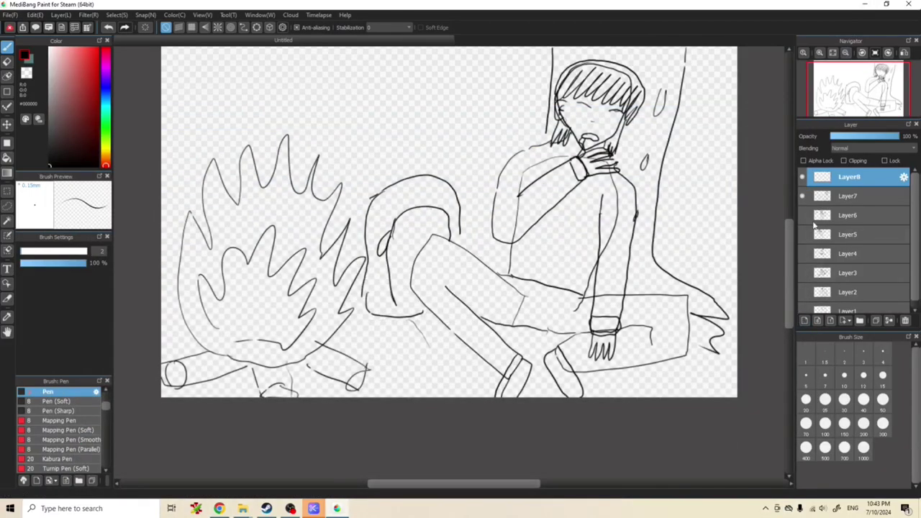
click(804, 200)
Draw the punk figure's head near the canvas's upper middle with a spiky mohawk, stubble dots, ear, nose and lashed eyes.
mouse_move(386, 105)
mouse_down()
mouse_move(392, 153)
mouse_move(411, 165)
mouse_move(432, 158)
mouse_move(439, 108)
mouse_move(425, 91)
mouse_move(401, 91)
mouse_move(386, 112)
mouse_move(398, 110)
mouse_move(394, 100)
mouse_move(356, 68)
mouse_move(403, 90)
mouse_move(401, 68)
mouse_move(412, 57)
mouse_move(450, 67)
mouse_move(464, 87)
mouse_move(443, 126)
mouse_move(460, 132)
mouse_move(432, 154)
mouse_up()
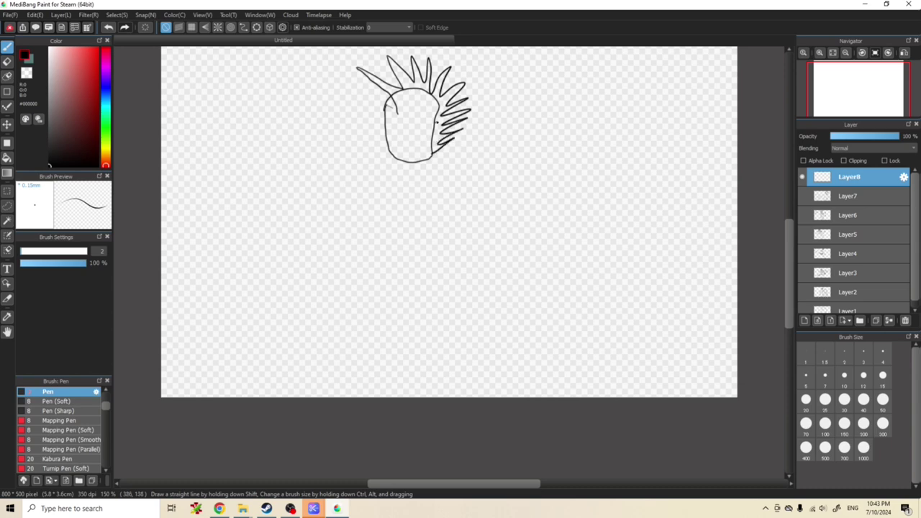
mouse_move(430, 121)
mouse_down()
mouse_move(432, 138)
mouse_move(424, 92)
mouse_move(435, 98)
mouse_move(422, 102)
mouse_up()
mouse_move(430, 98)
mouse_down()
mouse_move(422, 125)
mouse_move(432, 150)
mouse_move(398, 134)
mouse_move(396, 143)
mouse_up()
click(429, 109)
click(404, 141)
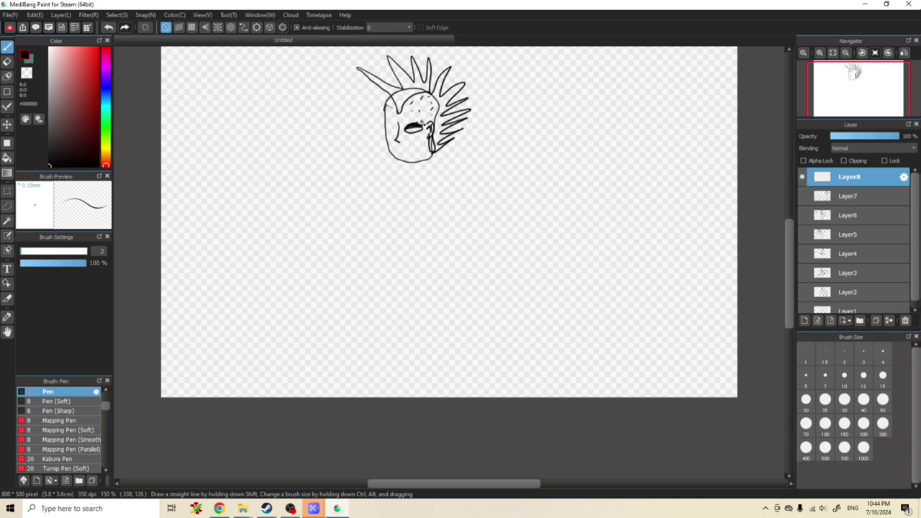
mouse_move(415, 122)
mouse_down()
mouse_move(423, 119)
mouse_move(407, 130)
mouse_move(425, 135)
mouse_move(405, 133)
mouse_move(432, 127)
mouse_move(406, 123)
mouse_up()
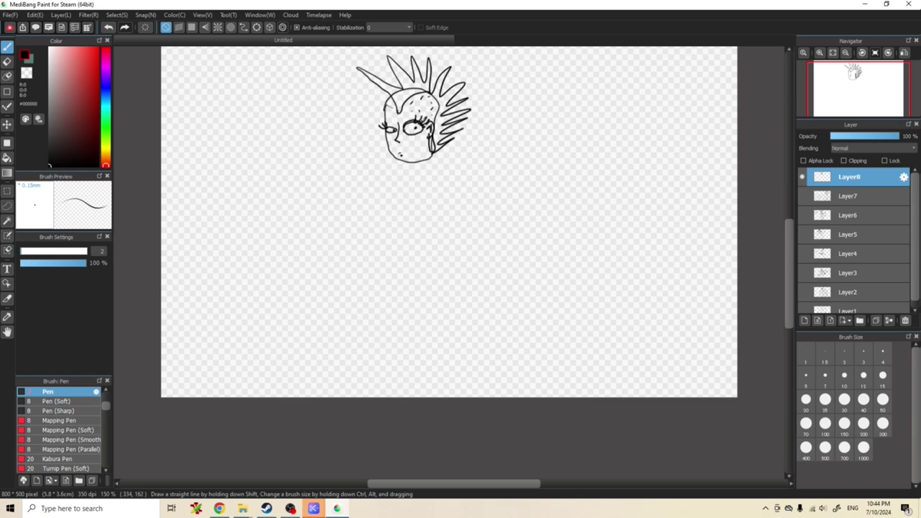
Draw the punk's wide toothy grin and sketch the neck and a tapered torso below the head.
mouse_move(410, 151)
mouse_down()
mouse_move(426, 138)
mouse_move(413, 160)
mouse_move(400, 154)
mouse_move(422, 148)
mouse_up()
drag(407, 144, 414, 149)
mouse_move(415, 162)
mouse_down()
mouse_move(425, 145)
mouse_move(402, 159)
mouse_move(422, 154)
mouse_up()
mouse_move(409, 164)
mouse_down()
mouse_move(390, 181)
mouse_move(460, 154)
mouse_move(472, 176)
mouse_move(468, 245)
mouse_move(425, 257)
mouse_move(389, 186)
mouse_move(404, 174)
mouse_up()
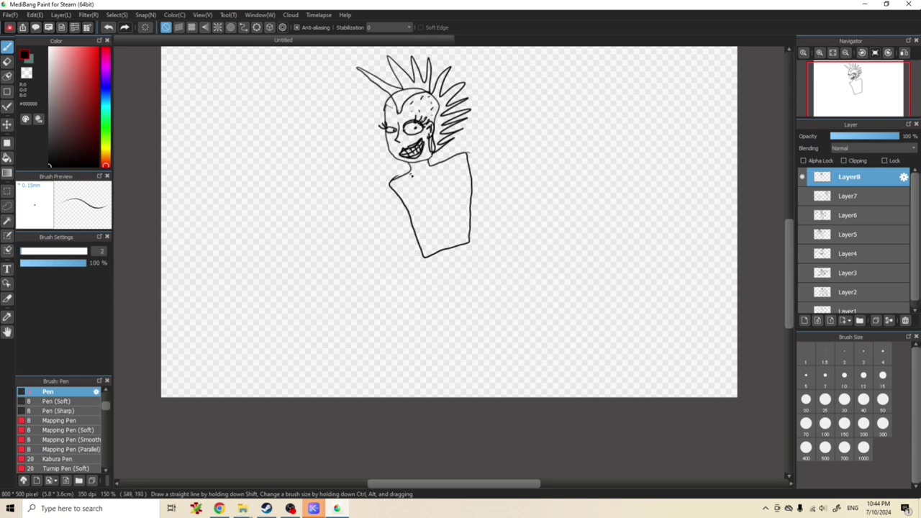
Sketch the punk's chest curves, open vest edge, shoulder circles and a stronger jawline.
mouse_move(409, 183)
mouse_down()
mouse_move(400, 216)
mouse_move(414, 225)
mouse_move(453, 213)
mouse_move(464, 194)
mouse_move(440, 208)
mouse_up()
mouse_move(434, 167)
mouse_down()
mouse_move(449, 253)
mouse_move(467, 252)
mouse_move(475, 229)
mouse_move(467, 154)
mouse_move(455, 164)
mouse_move(462, 188)
mouse_move(486, 175)
mouse_move(466, 151)
mouse_move(485, 177)
mouse_move(464, 185)
mouse_move(457, 157)
mouse_move(473, 154)
mouse_move(471, 164)
mouse_up()
mouse_move(397, 176)
mouse_down()
mouse_move(387, 189)
mouse_move(403, 205)
mouse_move(405, 195)
mouse_up()
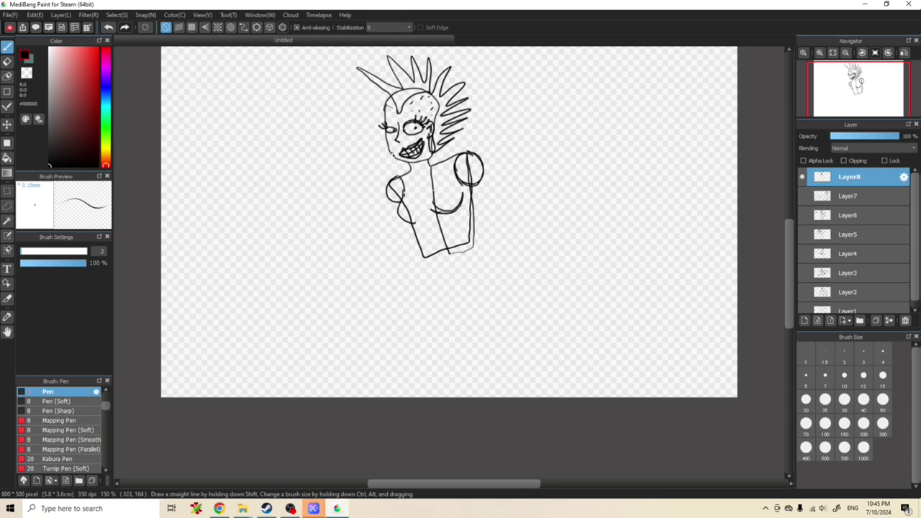
drag(415, 168, 435, 152)
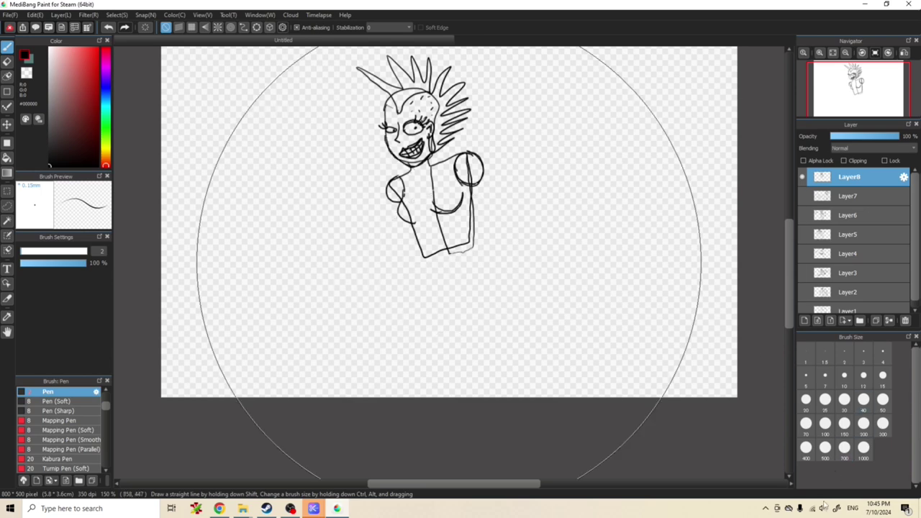
Set the system volume to 26.
scroll(824, 500, up, 8)
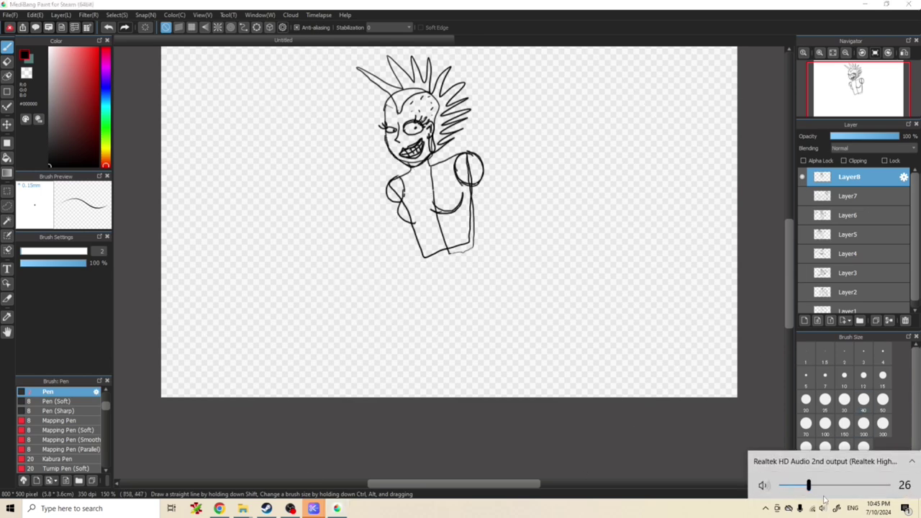
click(543, 4)
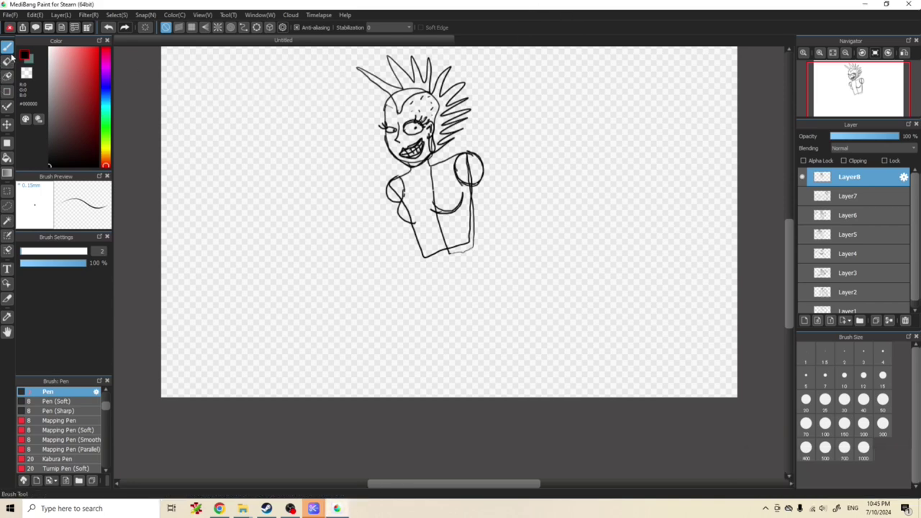
Erase the head outline beneath the mohawk and redraw the spikes near its crown.
click(7, 62)
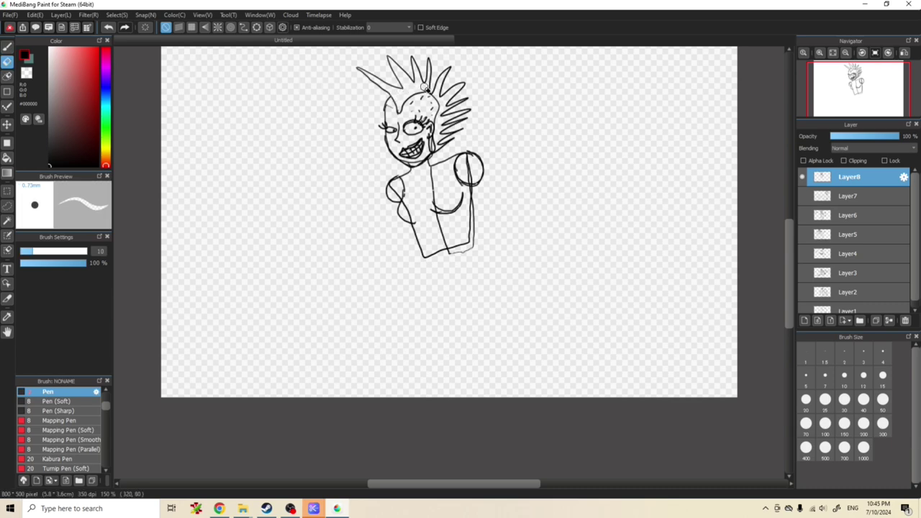
drag(423, 91, 434, 75)
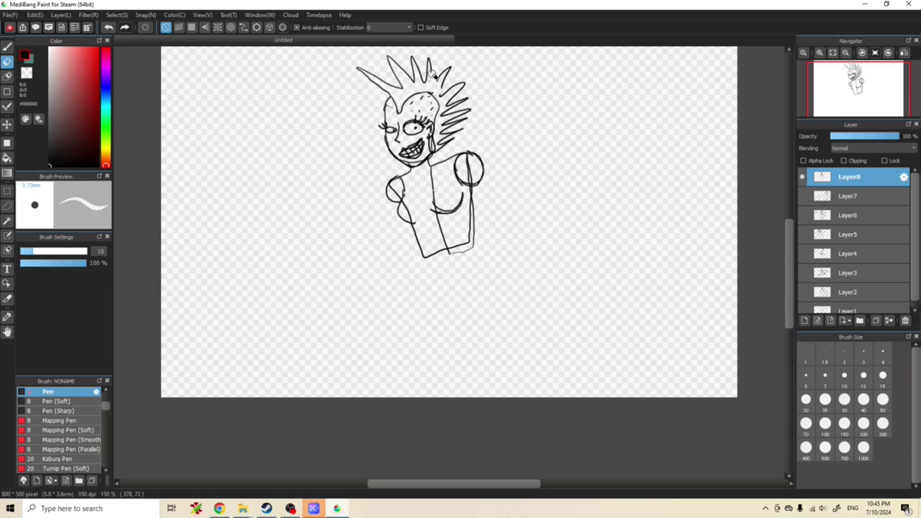
click(11, 48)
drag(428, 60, 447, 76)
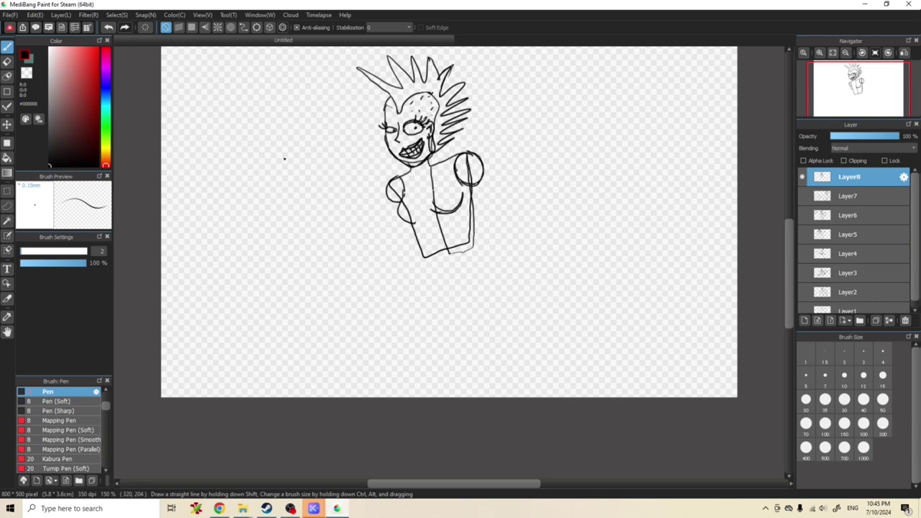
Erase the overlapping torso lines around the punk's chest and draw the second front edge of the open vest.
click(6, 61)
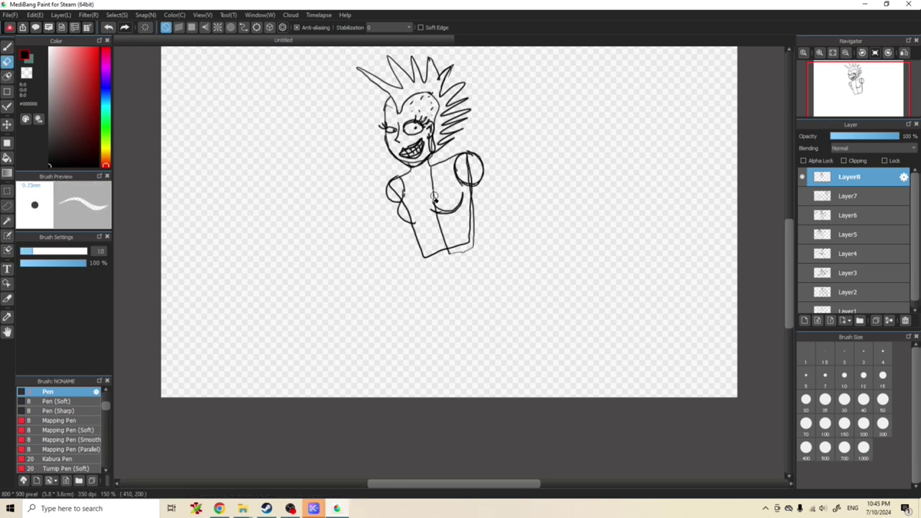
mouse_move(436, 210)
mouse_down()
mouse_move(460, 194)
mouse_move(439, 207)
mouse_move(426, 189)
mouse_move(414, 224)
mouse_up()
click(6, 46)
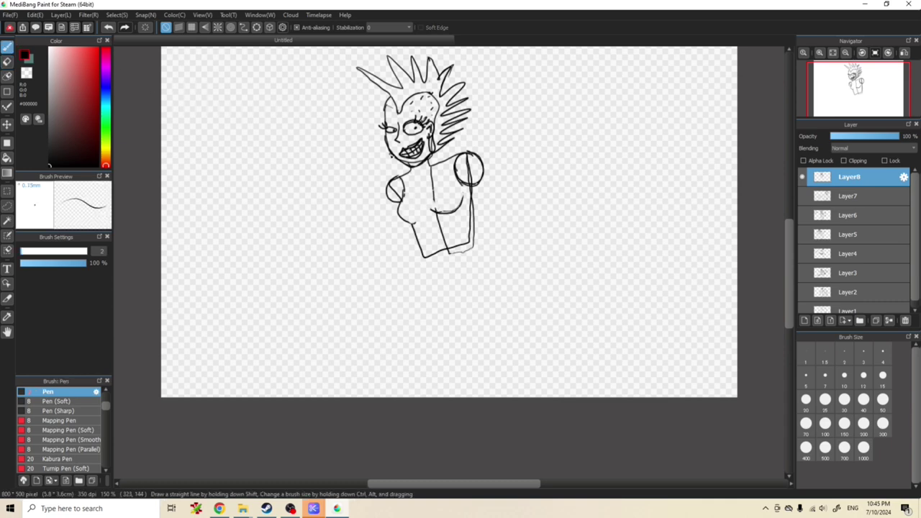
drag(416, 191, 433, 257)
Draw the punk's upper arms from both shoulder circles and add a raised forearm to the arm beside the face.
mouse_move(390, 201)
mouse_down()
mouse_move(378, 250)
mouse_move(392, 246)
mouse_move(409, 218)
mouse_up()
drag(481, 170, 512, 224)
mouse_move(468, 186)
mouse_down()
mouse_move(498, 226)
mouse_move(512, 209)
mouse_move(485, 174)
mouse_up()
drag(375, 226, 377, 235)
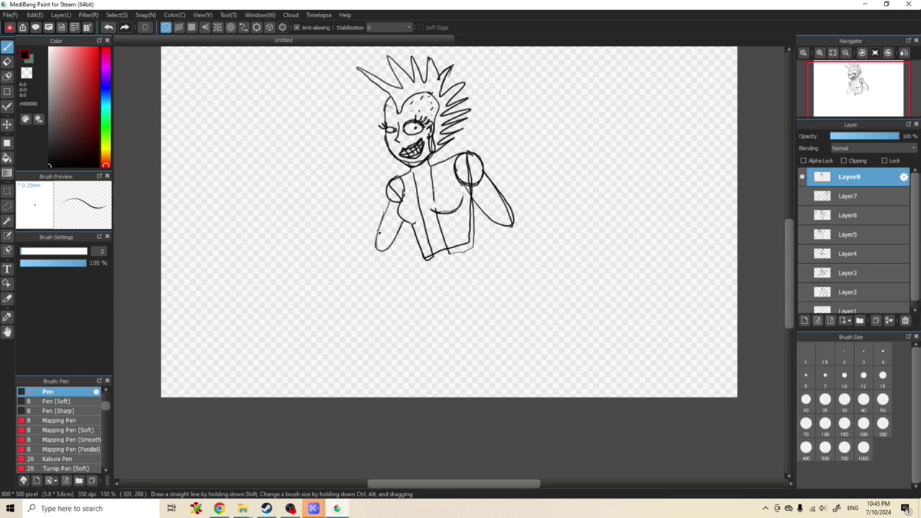
mouse_move(376, 232)
mouse_down()
mouse_move(344, 197)
mouse_move(341, 223)
mouse_move(378, 250)
mouse_up()
Draw the punk's raised hand with fingers gripping a thick-handled object that bends down toward the shoulder, undoing misplaced strokes.
drag(340, 182, 335, 193)
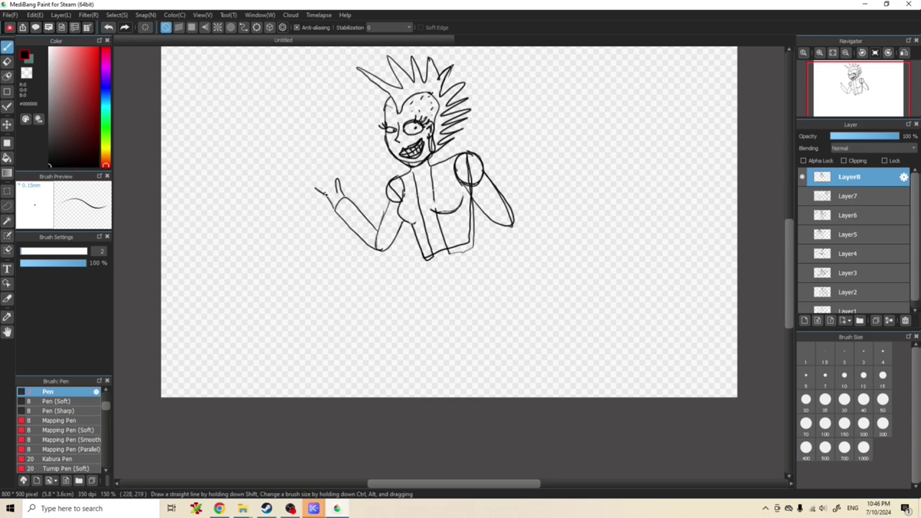
key(x)
key(ctrl+z)
key(x)
drag(315, 193, 329, 186)
drag(331, 173, 334, 189)
key(ctrl+z)
mouse_move(307, 185)
mouse_down()
mouse_move(315, 193)
mouse_move(314, 181)
mouse_move(337, 166)
mouse_move(298, 209)
mouse_move(313, 223)
mouse_move(362, 168)
mouse_move(337, 175)
mouse_move(364, 157)
mouse_move(387, 198)
mouse_move(383, 211)
mouse_move(363, 171)
mouse_up()
key(ctrl+z)
key(ctrl+z)
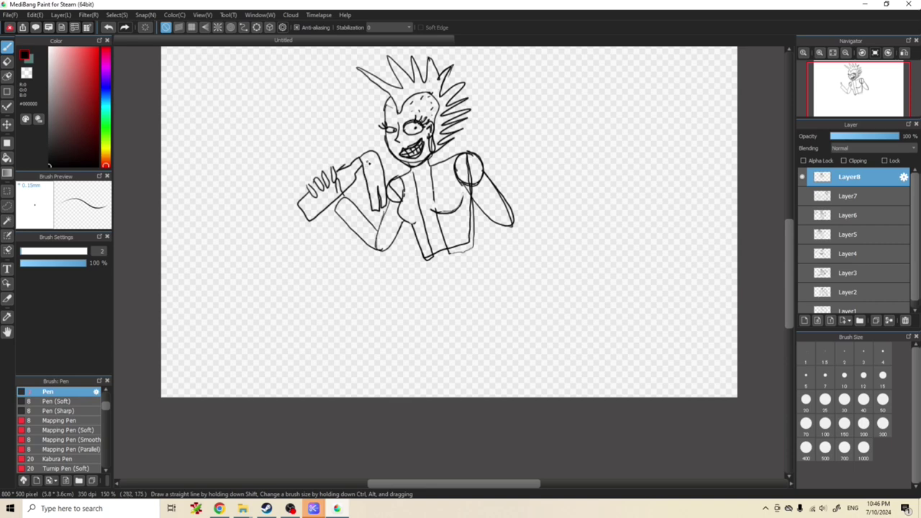
Add a raised forearm to the punk's other arm and decorate the vest with small round studs and a shield-shaped patch.
mouse_move(504, 208)
mouse_down()
mouse_move(538, 177)
mouse_move(552, 180)
mouse_move(536, 215)
mouse_move(514, 223)
mouse_up()
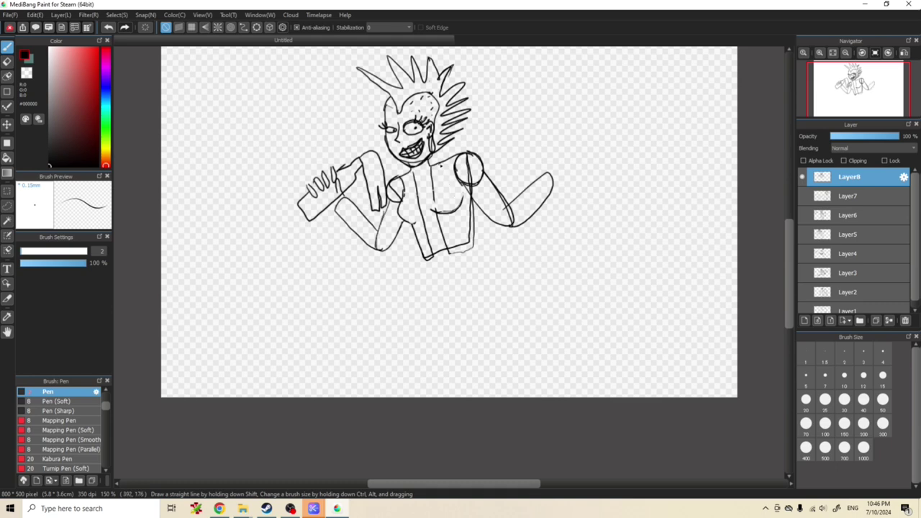
mouse_move(429, 165)
mouse_down()
mouse_move(458, 156)
mouse_move(433, 171)
mouse_move(442, 237)
mouse_up()
mouse_move(449, 187)
mouse_down()
mouse_move(440, 183)
mouse_move(452, 174)
mouse_move(459, 190)
mouse_move(443, 205)
mouse_up()
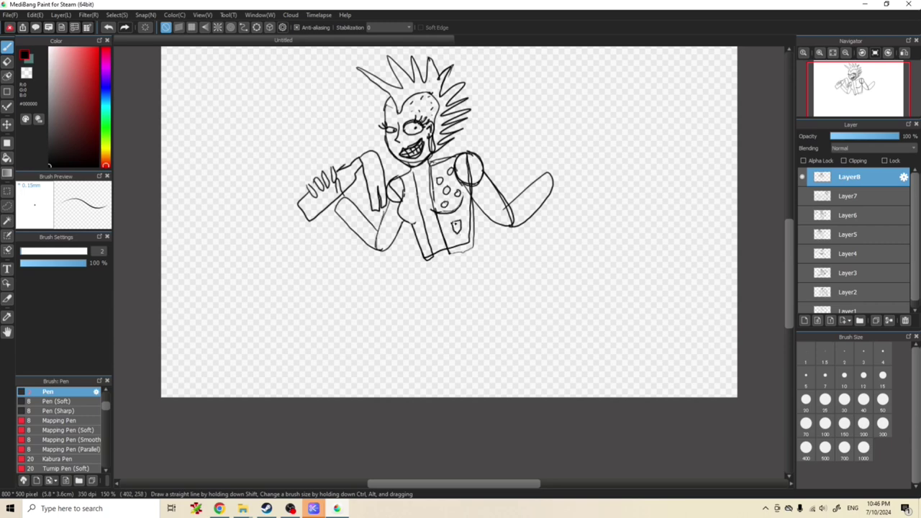
Finish the round studs on both vest halves and draw the punk's lower body with two legs under a short flared skirt.
drag(466, 205, 468, 210)
mouse_move(409, 209)
mouse_down()
mouse_move(415, 187)
mouse_move(406, 182)
mouse_up()
mouse_move(421, 226)
mouse_down()
mouse_move(417, 282)
mouse_move(395, 326)
mouse_move(454, 394)
mouse_move(474, 378)
mouse_move(437, 313)
mouse_move(457, 289)
mouse_up()
mouse_move(472, 238)
mouse_down()
mouse_move(544, 381)
mouse_move(512, 392)
mouse_move(464, 292)
mouse_up()
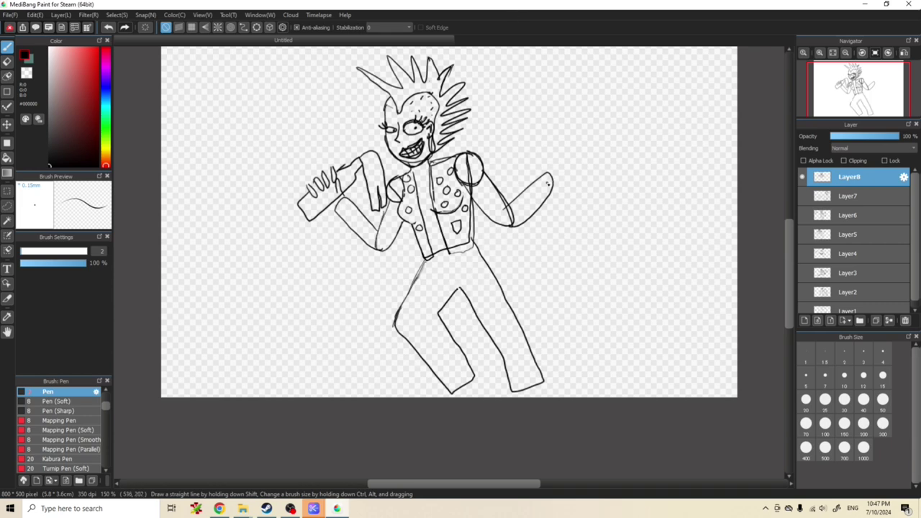
mouse_move(446, 283)
mouse_down()
mouse_move(465, 285)
mouse_move(454, 287)
mouse_up()
mouse_move(424, 260)
mouse_down()
mouse_move(403, 299)
mouse_move(448, 308)
mouse_move(495, 294)
mouse_move(511, 281)
mouse_move(475, 245)
mouse_up()
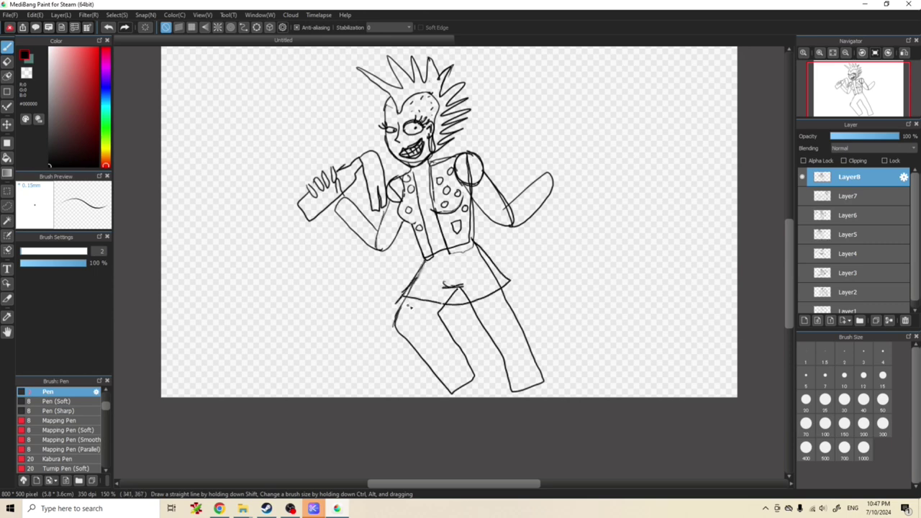
Draw stocking stripes across the punk's bent leg, undoing the uneven ones and redrawing them as evenly spaced curves down to the ankle.
mouse_move(404, 304)
mouse_down()
mouse_move(442, 311)
mouse_move(410, 320)
mouse_move(442, 313)
mouse_up()
drag(399, 330, 443, 322)
drag(410, 333, 450, 345)
mouse_move(420, 347)
mouse_down()
mouse_move(426, 357)
mouse_move(467, 333)
mouse_up()
mouse_move(419, 354)
mouse_down()
mouse_move(439, 366)
mouse_move(461, 337)
mouse_up()
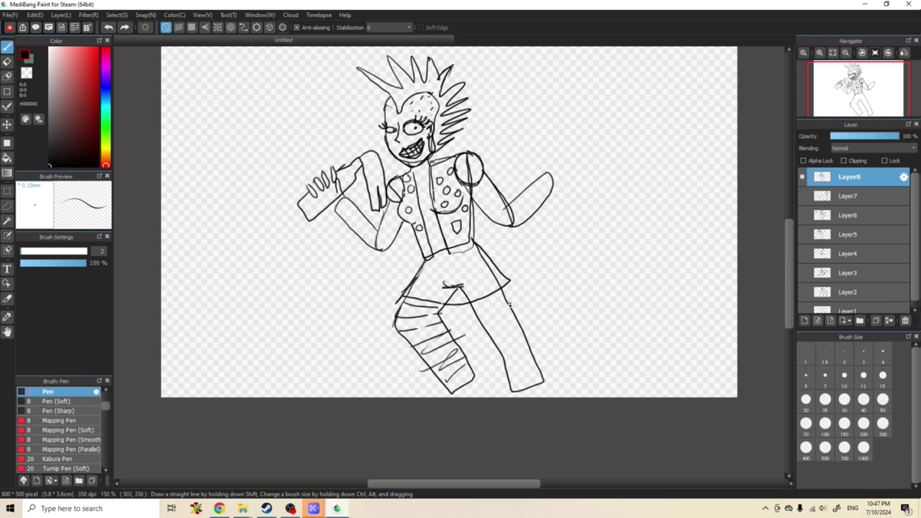
key(ctrl+z)
key(ctrl+z)
key(ctrl+z)
mouse_move(411, 331)
mouse_down()
mouse_move(452, 330)
mouse_move(423, 350)
mouse_move(411, 342)
mouse_move(453, 330)
mouse_up()
key(ctrl+z)
key(ctrl+z)
key(ctrl+z)
mouse_move(419, 356)
mouse_down()
mouse_move(456, 344)
mouse_move(430, 364)
mouse_move(444, 376)
mouse_move(469, 367)
mouse_up()
drag(445, 388, 461, 382)
Draw matching stocking stripes across the punk's straighter leg from the skirt hem down to the ankle.
drag(475, 318, 506, 302)
drag(486, 341, 514, 310)
mouse_move(493, 360)
mouse_down()
mouse_move(520, 329)
mouse_move(532, 353)
mouse_up()
mouse_move(512, 377)
mouse_down()
mouse_move(540, 364)
mouse_move(542, 371)
mouse_up()
drag(475, 311, 507, 295)
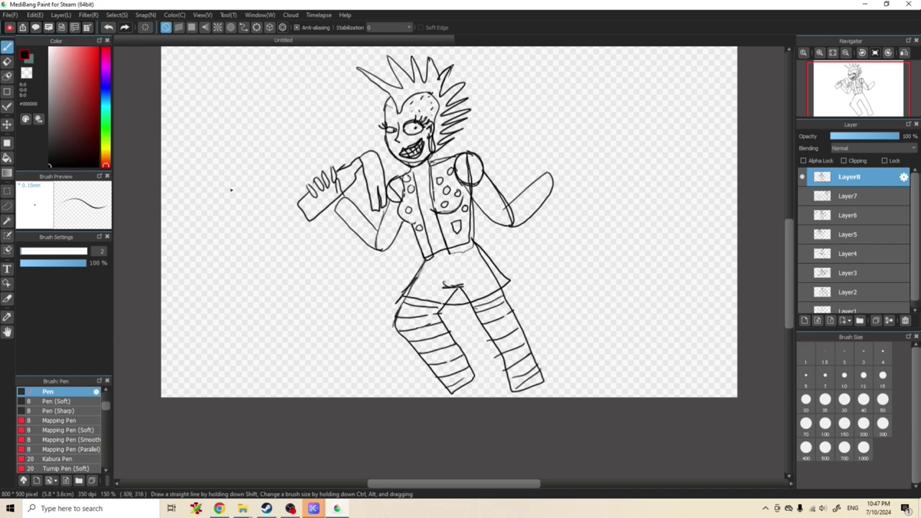
Erase the leg lines showing through the skirt and redraw the skirt's hem corner and the outline at the waist.
key(e)
mouse_move(448, 288)
mouse_down()
mouse_move(472, 296)
mouse_move(463, 298)
mouse_move(497, 283)
mouse_up()
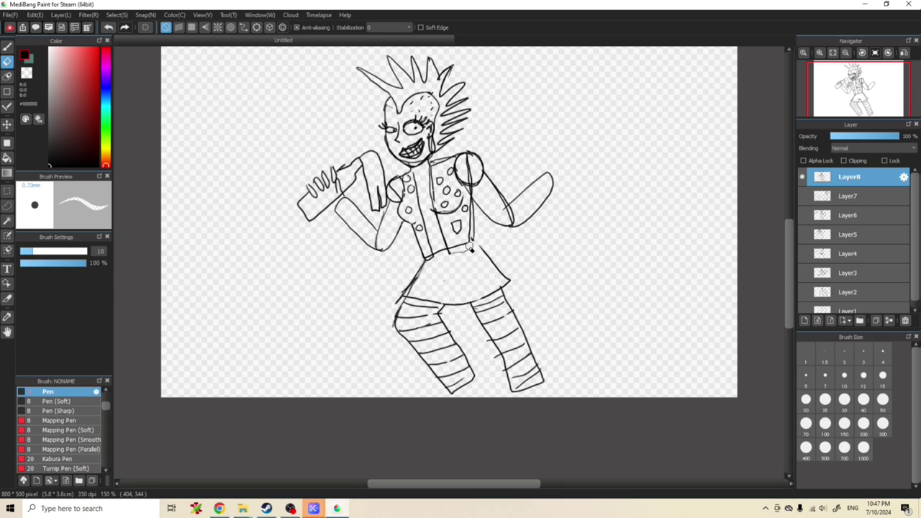
drag(424, 272, 394, 311)
click(7, 45)
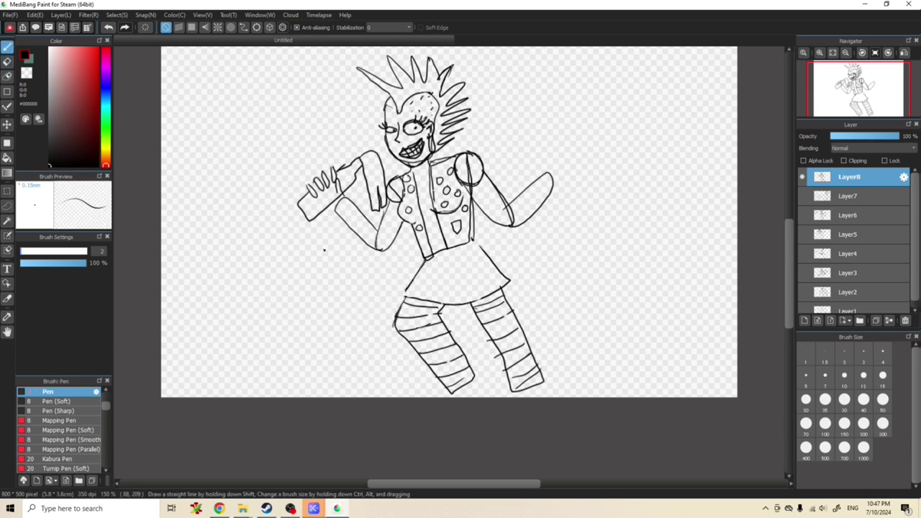
drag(406, 291, 414, 301)
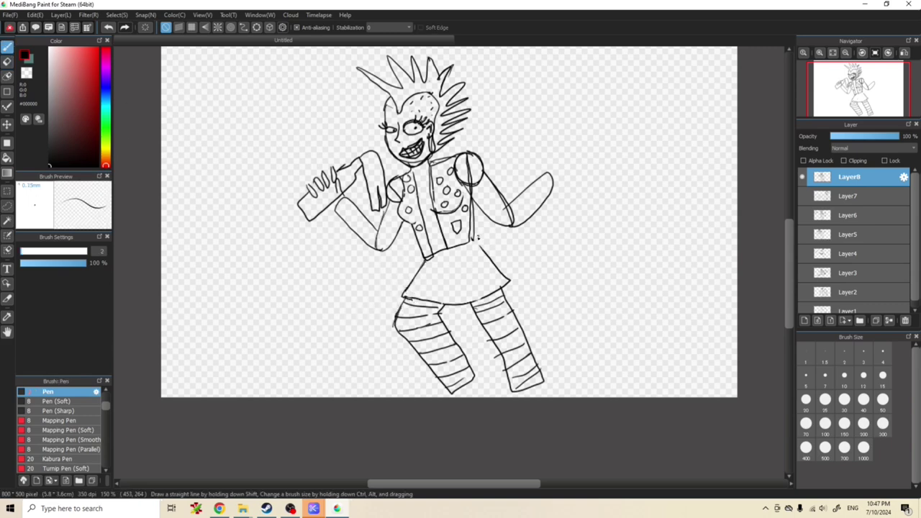
drag(487, 253, 467, 237)
Erase the overlapping lines at the shoulder and elbow of the punk's empty-handed arm and draw a clenched fist on its forearm.
key(e)
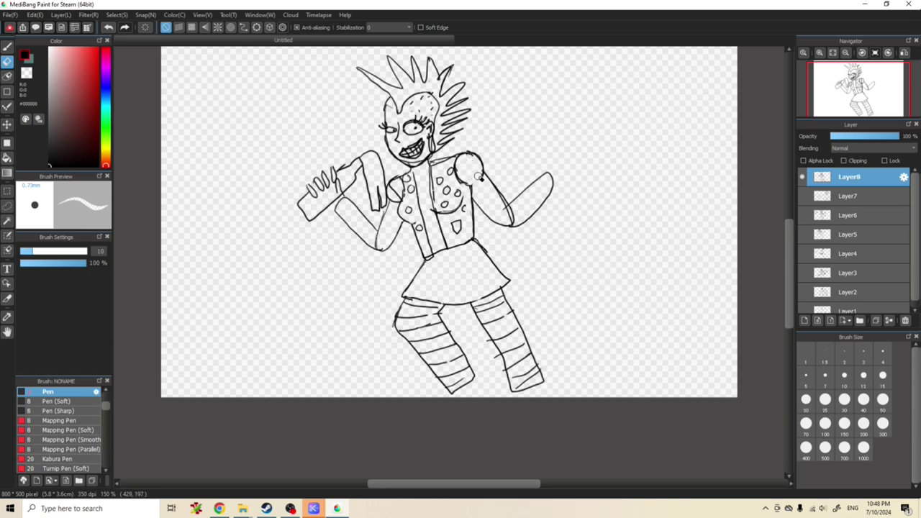
drag(509, 210, 511, 223)
click(8, 48)
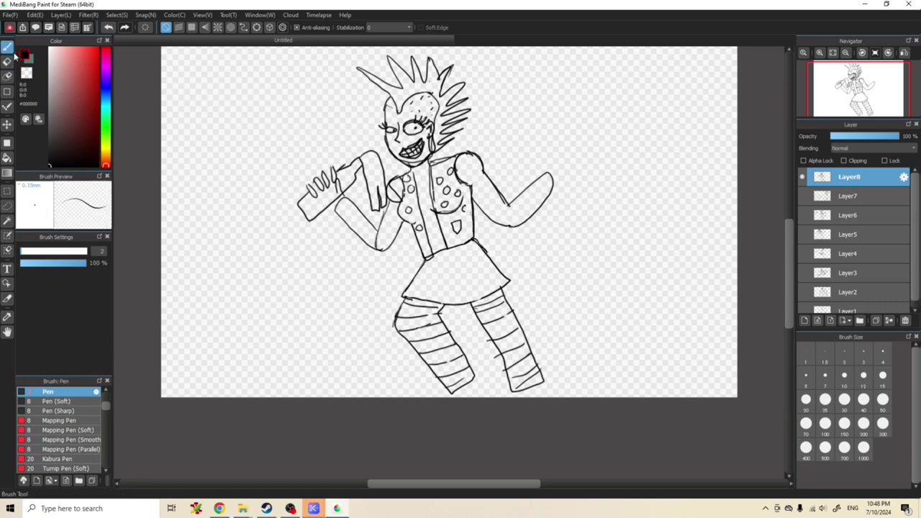
mouse_move(554, 167)
mouse_down()
mouse_move(546, 177)
mouse_move(555, 166)
mouse_up()
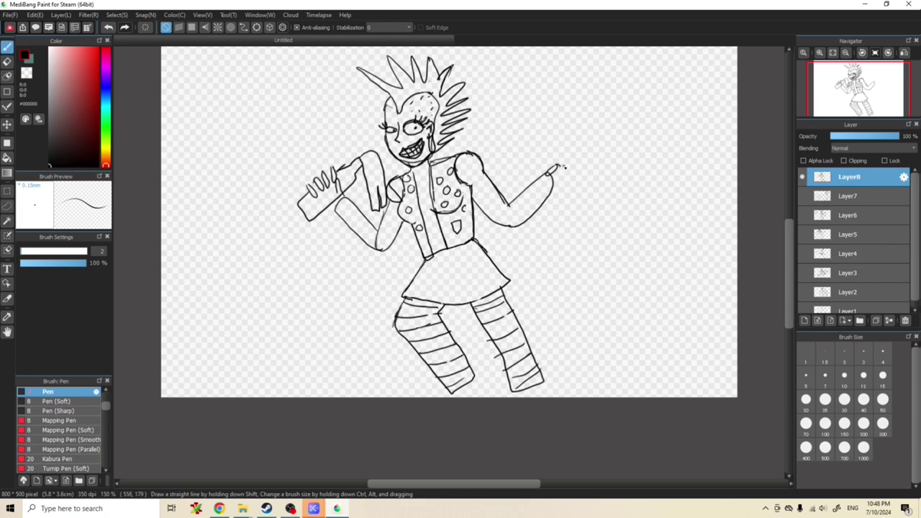
drag(564, 167, 554, 189)
Erase the bent-down end of the held object and the lines inside the nearby shoulder, reshaping the object into a bottle with a narrow neck.
drag(336, 178, 352, 173)
key(e)
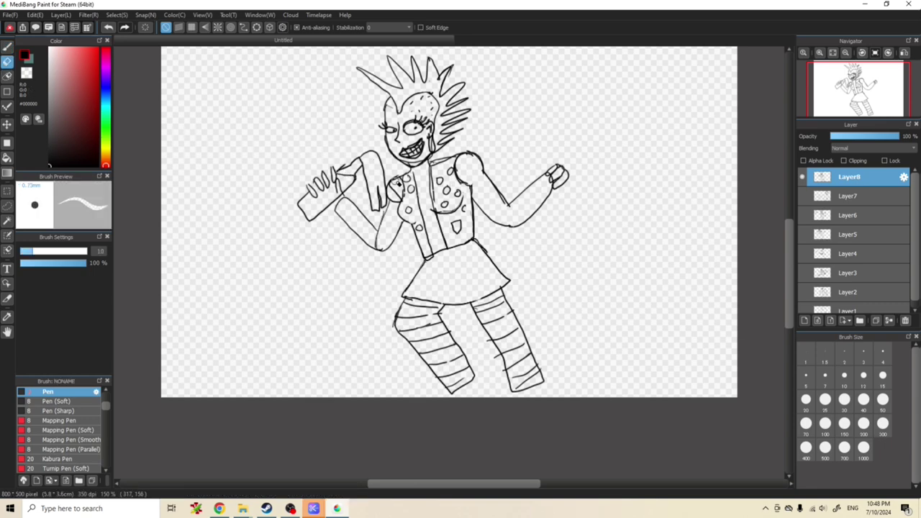
mouse_move(380, 167)
mouse_down()
mouse_move(368, 205)
mouse_move(381, 206)
mouse_move(371, 164)
mouse_move(360, 159)
mouse_move(376, 152)
mouse_move(381, 166)
mouse_move(370, 152)
mouse_move(355, 179)
mouse_up()
key(b)
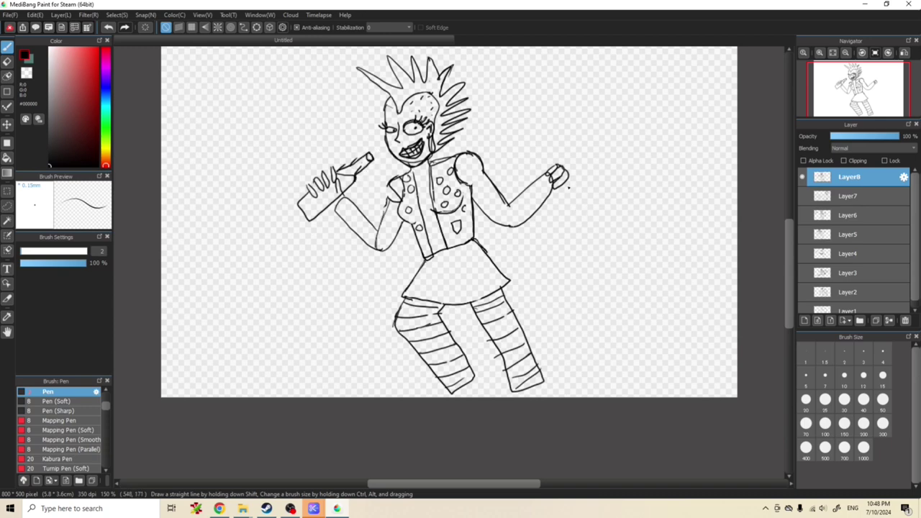
Draw a dagger in the clenched fist with the handle above and the guard and pointed blade below, erasing the first guard above the hand.
mouse_move(559, 190)
mouse_down()
mouse_move(557, 163)
mouse_move(526, 150)
mouse_move(539, 147)
mouse_move(530, 162)
mouse_move(528, 146)
mouse_move(539, 141)
mouse_move(530, 143)
mouse_move(541, 173)
mouse_move(561, 155)
mouse_move(603, 226)
mouse_up()
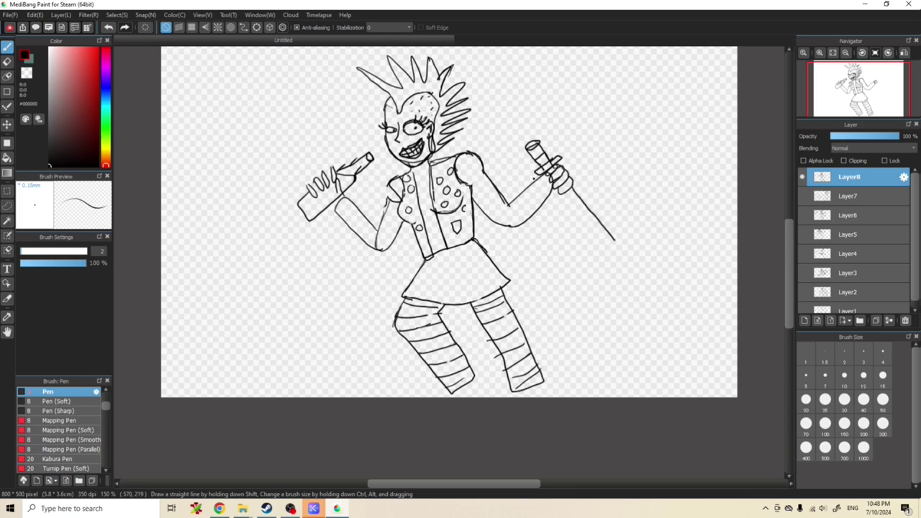
key(e)
mouse_move(553, 151)
mouse_down()
mouse_move(527, 175)
mouse_move(559, 163)
mouse_move(546, 179)
mouse_move(567, 167)
mouse_move(574, 184)
mouse_move(534, 171)
mouse_move(554, 187)
mouse_up()
key(b)
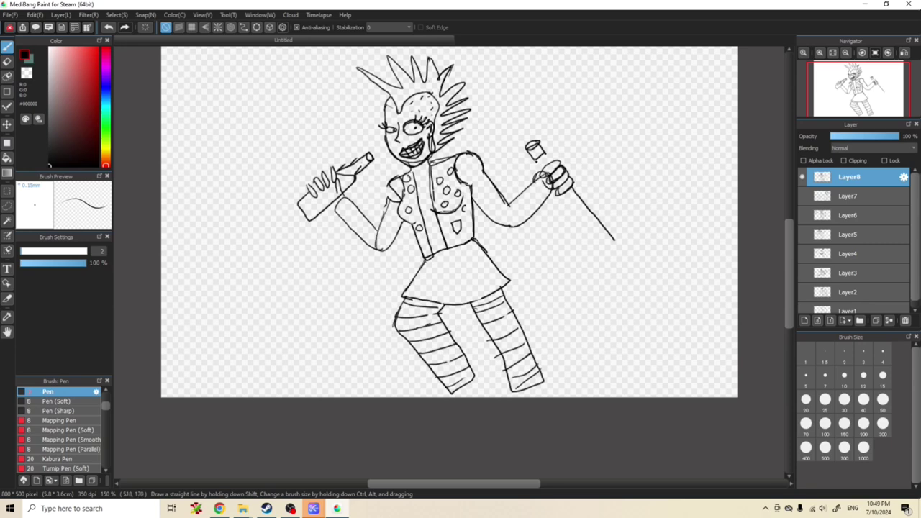
drag(547, 154, 552, 160)
mouse_move(559, 192)
mouse_down()
mouse_move(563, 201)
mouse_move(590, 180)
mouse_move(553, 210)
mouse_move(567, 196)
mouse_move(599, 213)
mouse_move(617, 239)
mouse_move(604, 242)
mouse_move(566, 205)
mouse_up()
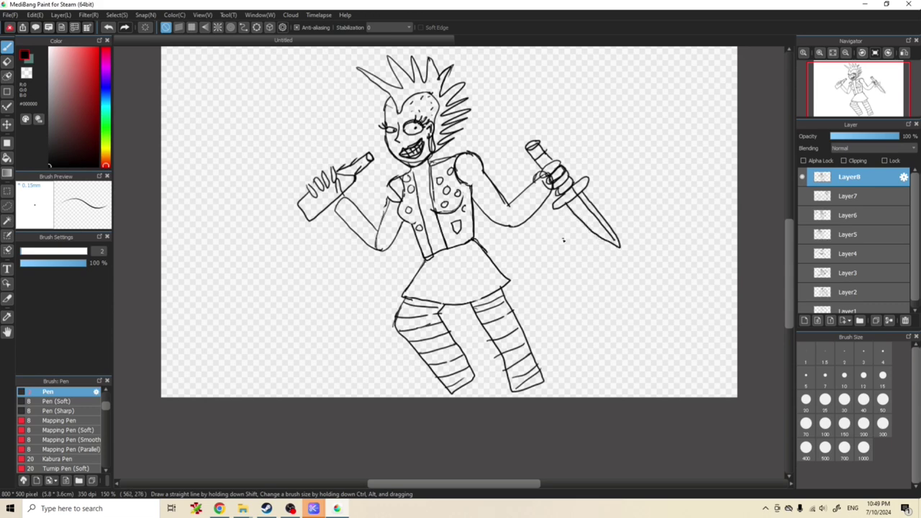
Erase the cluttered lines in the bottle arm's shoulder and redraw its rounded outline.
key(e)
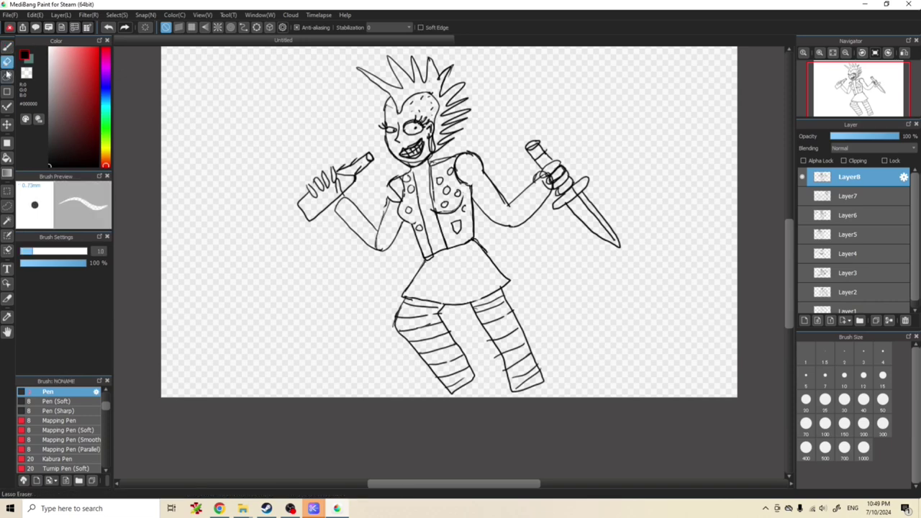
drag(397, 189, 395, 203)
click(7, 45)
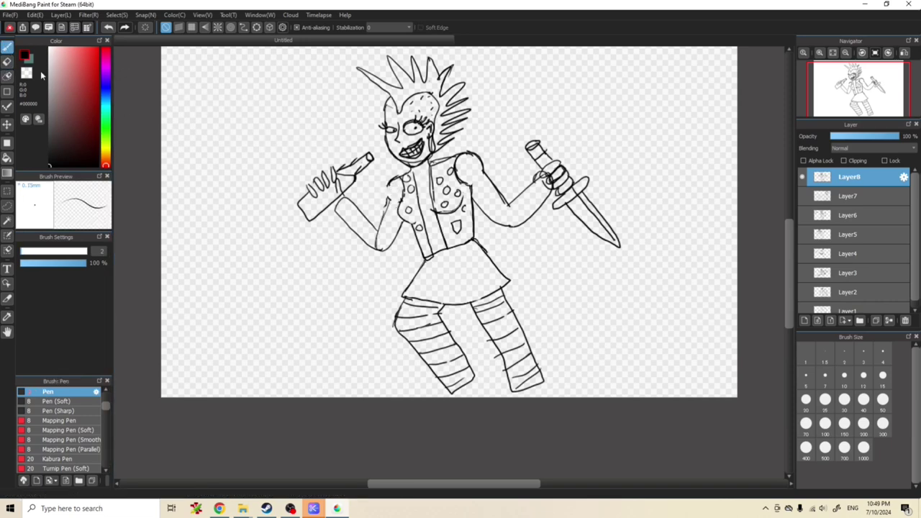
drag(391, 185, 396, 207)
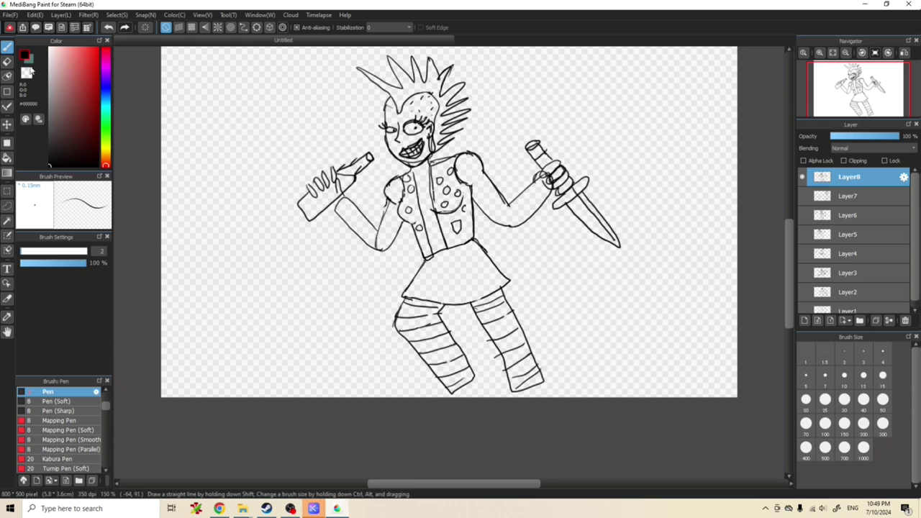
Clean up the bottle grip by erasing overlapping lines at the fingers and bottle neck and redrawing the fingers and bottle edge.
key(e)
mouse_move(329, 205)
mouse_down()
mouse_move(342, 194)
mouse_move(327, 185)
mouse_up()
click(7, 45)
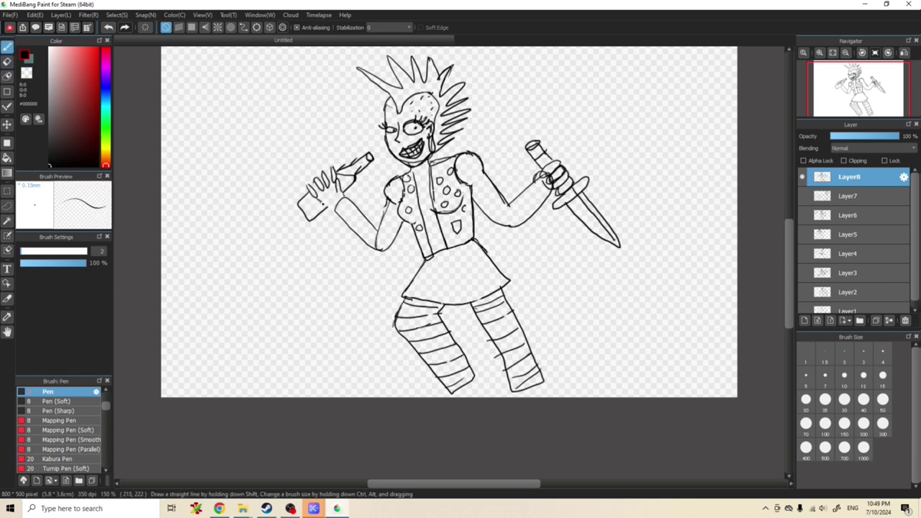
mouse_move(329, 207)
mouse_down()
mouse_move(345, 191)
mouse_move(327, 211)
mouse_up()
drag(319, 179, 314, 191)
key(e)
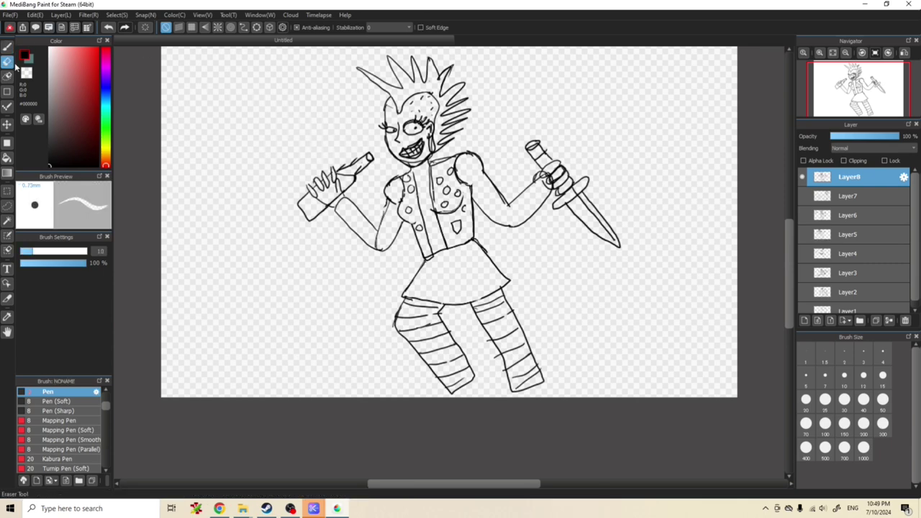
drag(339, 167, 364, 165)
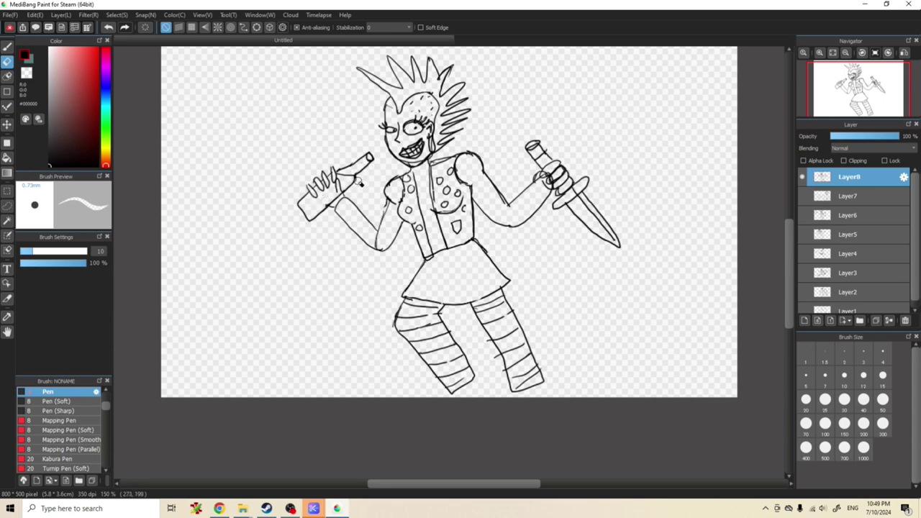
Add contour lines to the dagger arm and its fingers, and draw wristbands on both of the punk's wrists.
key(b)
drag(466, 158, 479, 174)
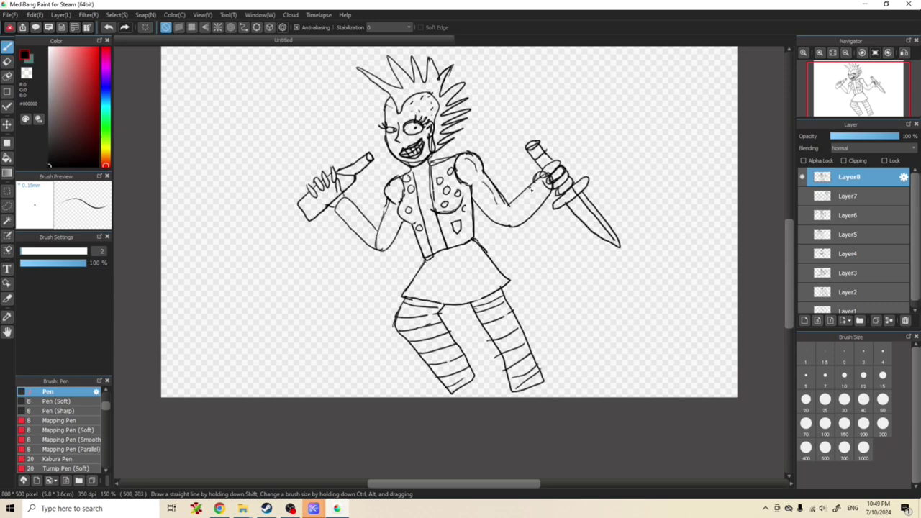
drag(533, 186, 542, 207)
drag(552, 170, 566, 191)
mouse_move(333, 175)
mouse_down()
mouse_move(356, 204)
mouse_move(334, 209)
mouse_up()
Erase the stray lines at the vest's lower corner and draw a shirt neckline and hem between the vest edges, undoing misplaced strokes.
key(e)
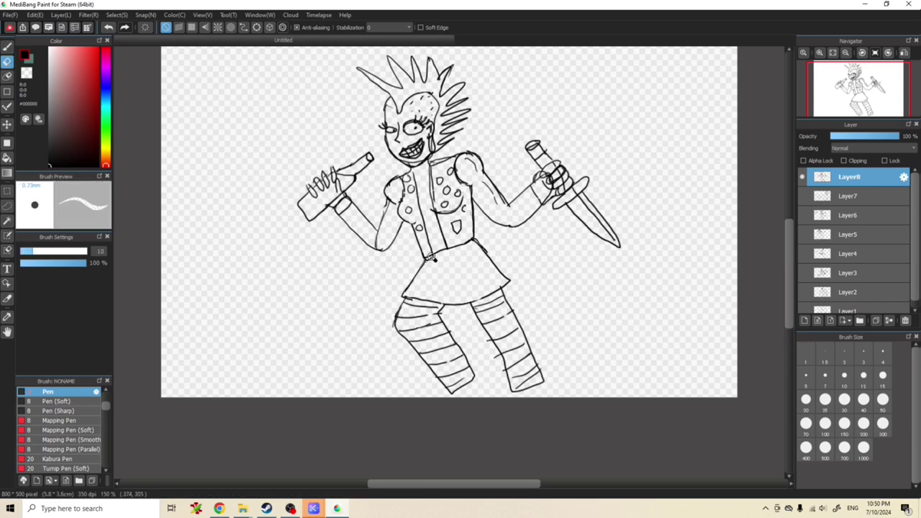
click(8, 45)
mouse_move(411, 171)
mouse_down()
mouse_move(415, 189)
mouse_move(424, 178)
mouse_up()
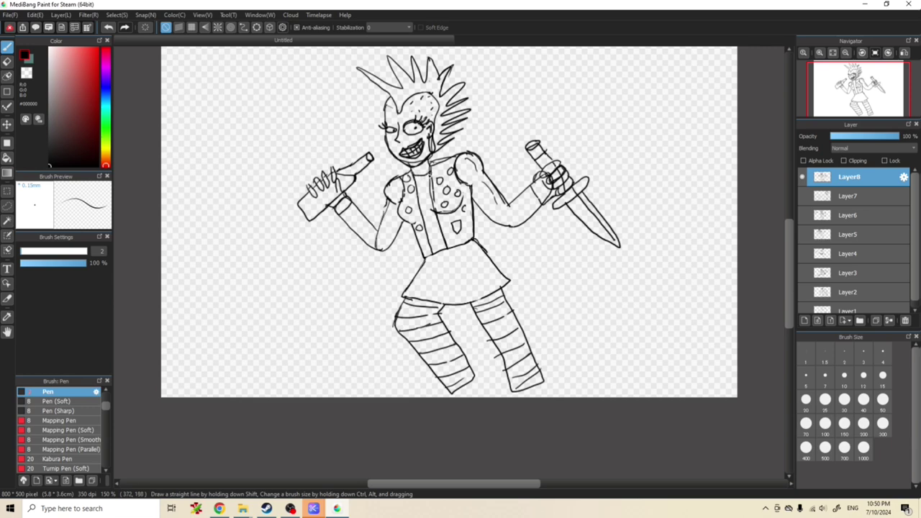
key(ctrl+z)
drag(430, 173, 428, 185)
drag(426, 236, 442, 231)
key(ctrl+z)
Draw short sleeve hems across both of the punk's upper arms and erase the excess lines around the dagger arm's shoulder.
drag(491, 188, 473, 203)
mouse_move(390, 197)
mouse_down()
mouse_move(380, 219)
mouse_move(400, 229)
mouse_up()
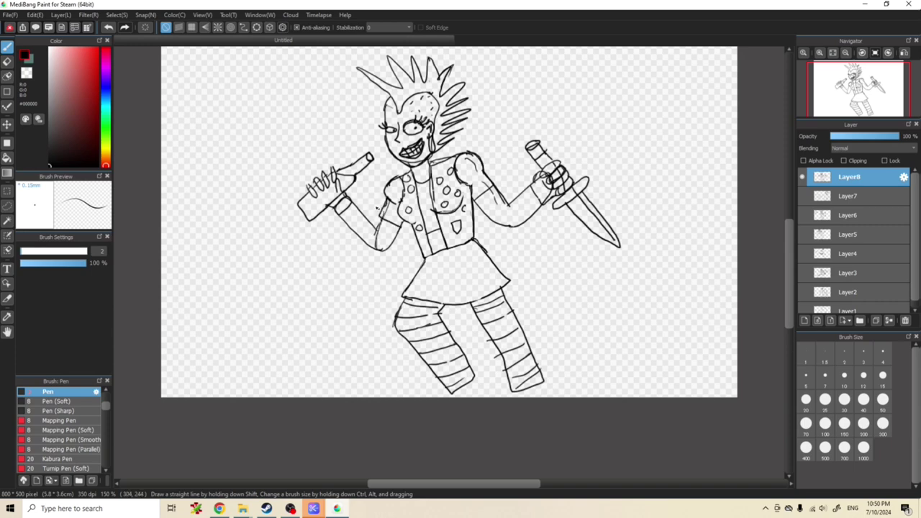
key(e)
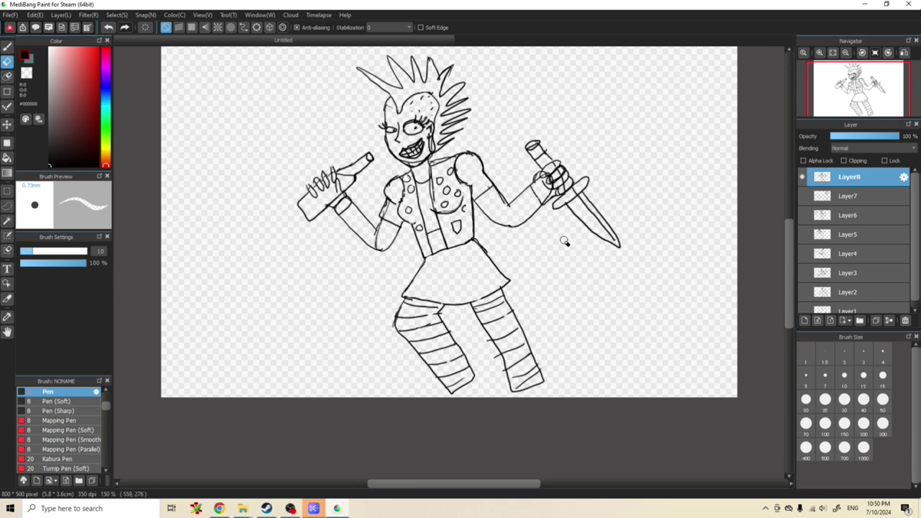
Erase the tangled mohawk spike above the back of the head and redraw it as a clean pointed spike.
drag(450, 77, 440, 93)
key(b)
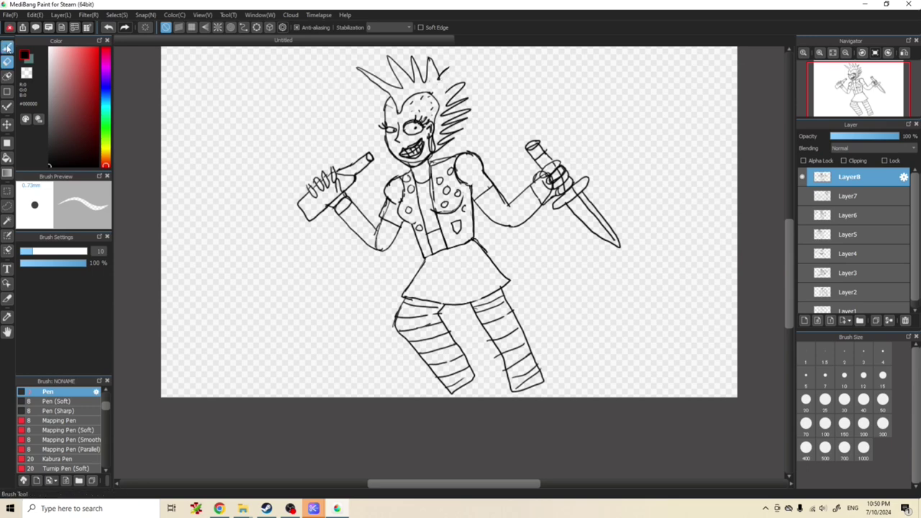
drag(452, 62, 446, 97)
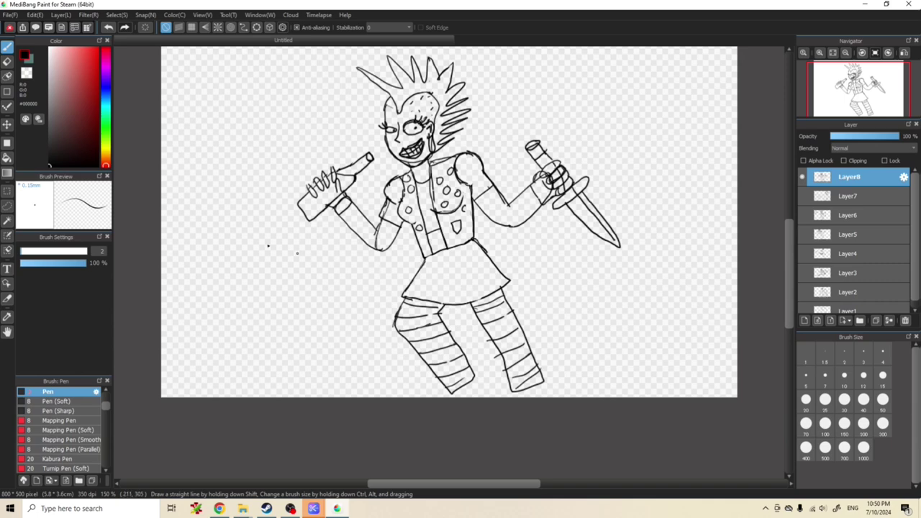
Erase the extra line inside the bottle arm's elbow and add the start of a foot below each striped leg.
key(e)
drag(389, 211, 376, 247)
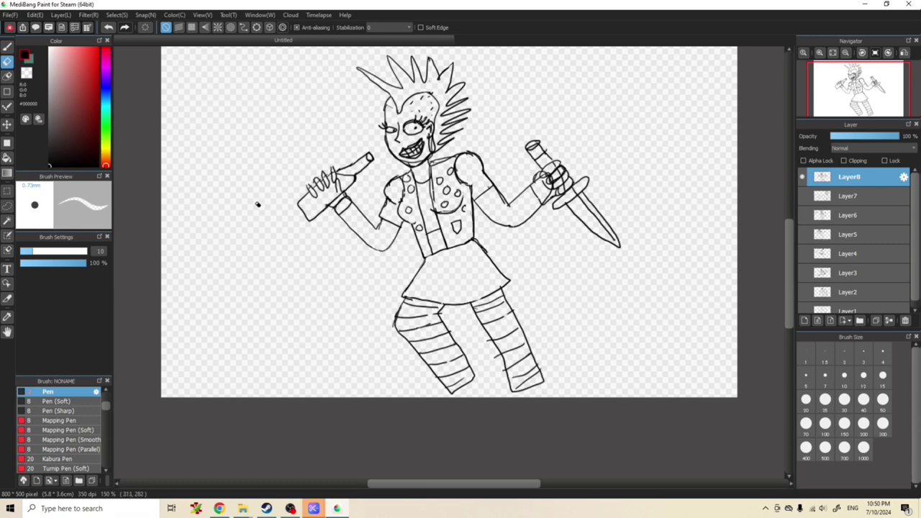
key(b)
drag(480, 387, 475, 397)
drag(541, 382, 546, 398)
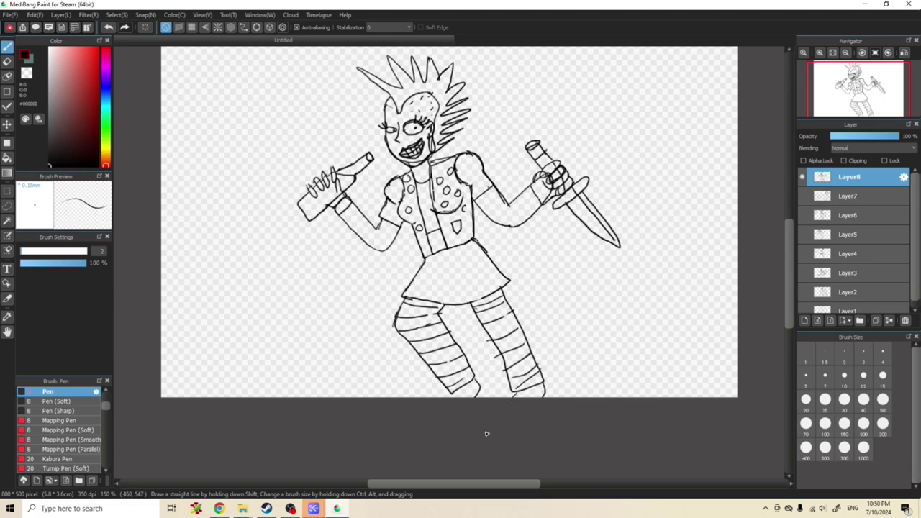
Switch to Chrome to look up the next figure in the ChatGPT idea list, and return to MediBang Paint.
click(219, 508)
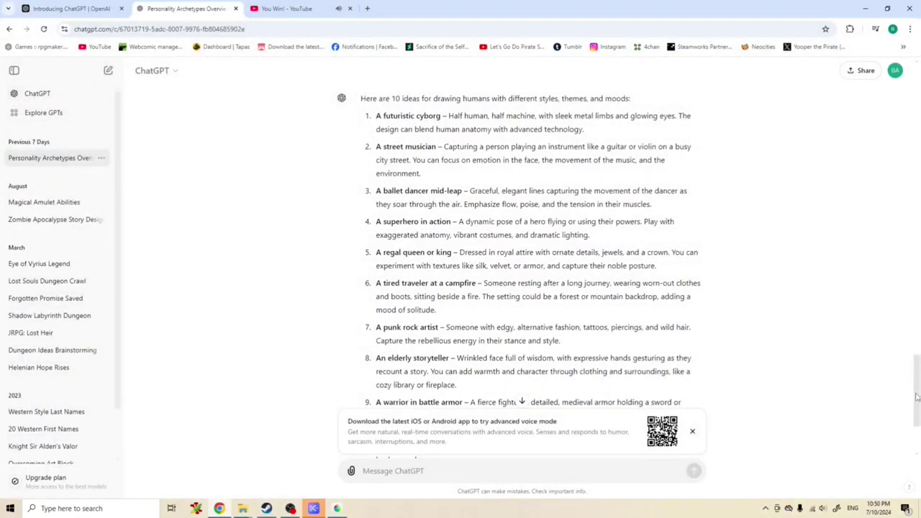
scroll(916, 396, down, 2)
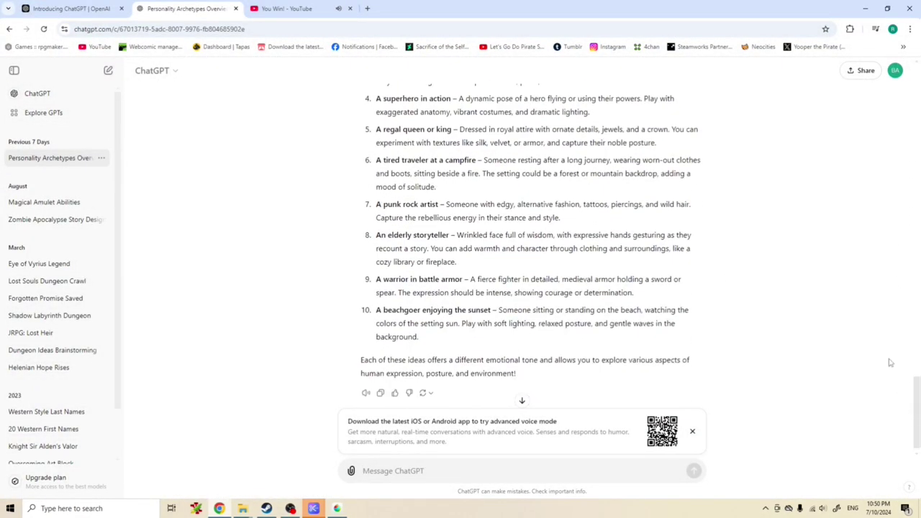
click(866, 9)
Add a new layer with the punk hidden and sketch an armchair with a tall rounded back, slanted seat and two round-fronted arms.
click(804, 320)
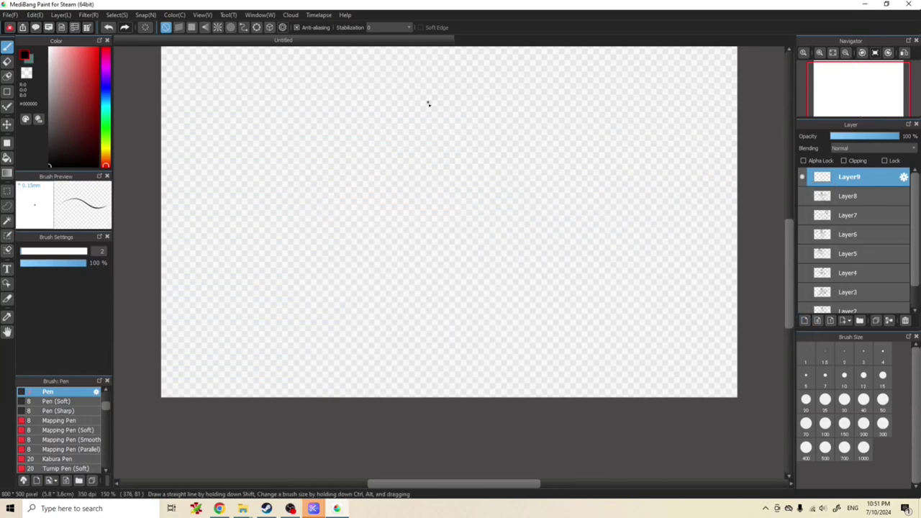
drag(390, 222, 391, 287)
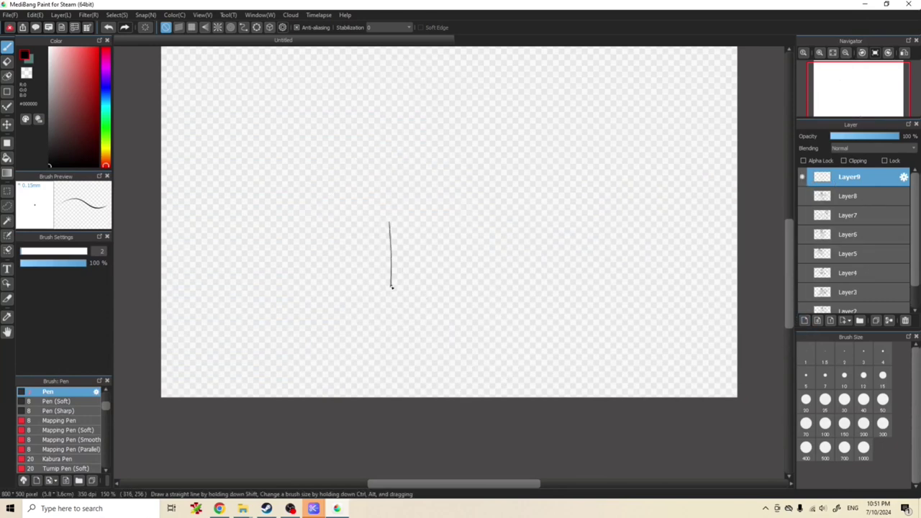
key(ctrl+z)
mouse_move(420, 199)
mouse_down()
mouse_move(356, 266)
mouse_move(469, 259)
mouse_move(507, 208)
mouse_move(406, 213)
mouse_move(358, 268)
mouse_up()
mouse_move(405, 212)
mouse_down()
mouse_move(402, 75)
mouse_move(426, 57)
mouse_move(479, 50)
mouse_move(497, 79)
mouse_move(508, 210)
mouse_up()
key(ctrl+z)
mouse_move(409, 209)
mouse_down()
mouse_move(399, 85)
mouse_move(422, 66)
mouse_move(465, 55)
mouse_move(498, 63)
mouse_move(506, 78)
mouse_move(506, 208)
mouse_up()
mouse_move(407, 171)
mouse_down()
mouse_move(339, 246)
mouse_move(331, 277)
mouse_move(356, 247)
mouse_up()
mouse_move(475, 247)
mouse_down()
mouse_move(468, 281)
mouse_move(468, 255)
mouse_move(509, 197)
mouse_move(506, 179)
mouse_move(533, 194)
mouse_move(537, 214)
mouse_move(489, 274)
mouse_move(493, 218)
mouse_move(518, 180)
mouse_up()
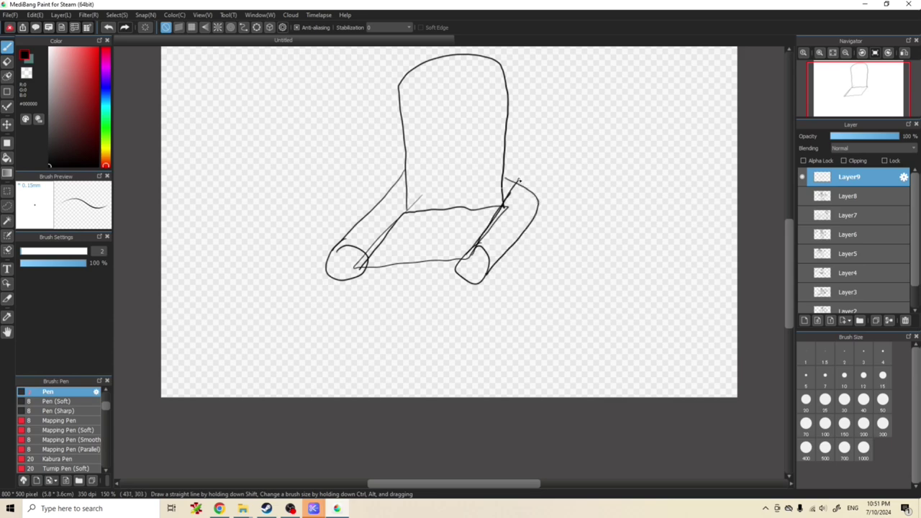
Draw the armchair's boxy base below the seat and arms, with a front face and a receding side face.
mouse_move(351, 278)
mouse_down()
mouse_move(360, 326)
mouse_move(383, 328)
mouse_move(477, 324)
mouse_move(475, 284)
mouse_up()
mouse_move(475, 331)
mouse_down()
mouse_move(537, 269)
mouse_move(538, 215)
mouse_up()
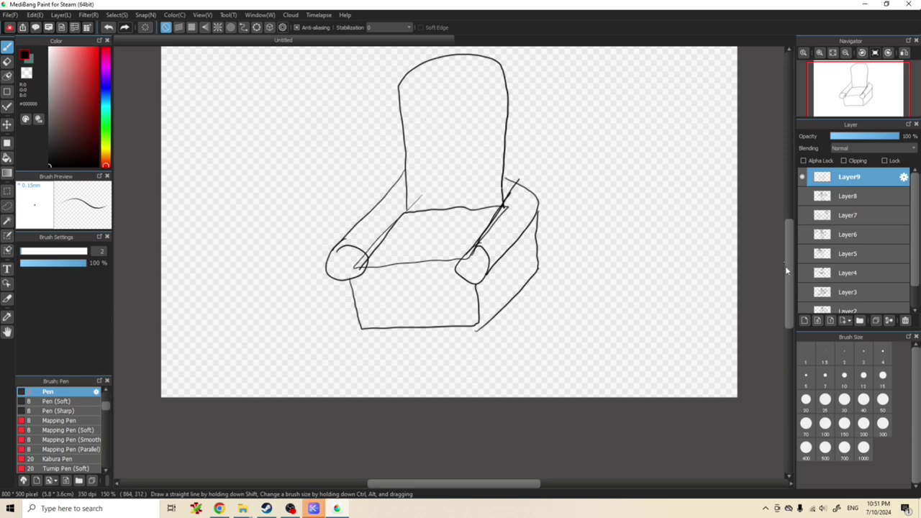
scroll(787, 270, up, 2)
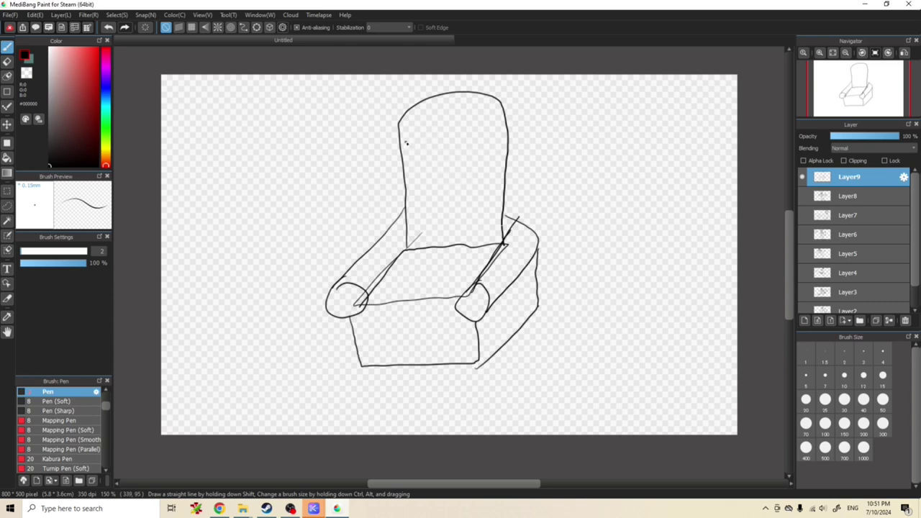
mouse_move(428, 178)
mouse_down()
mouse_move(453, 174)
mouse_move(464, 147)
mouse_move(455, 109)
mouse_move(415, 117)
mouse_up()
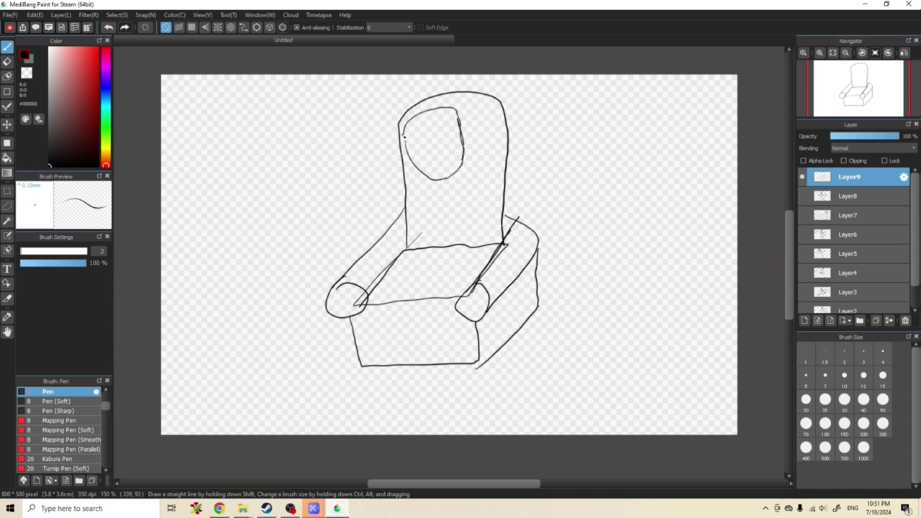
drag(425, 169, 423, 178)
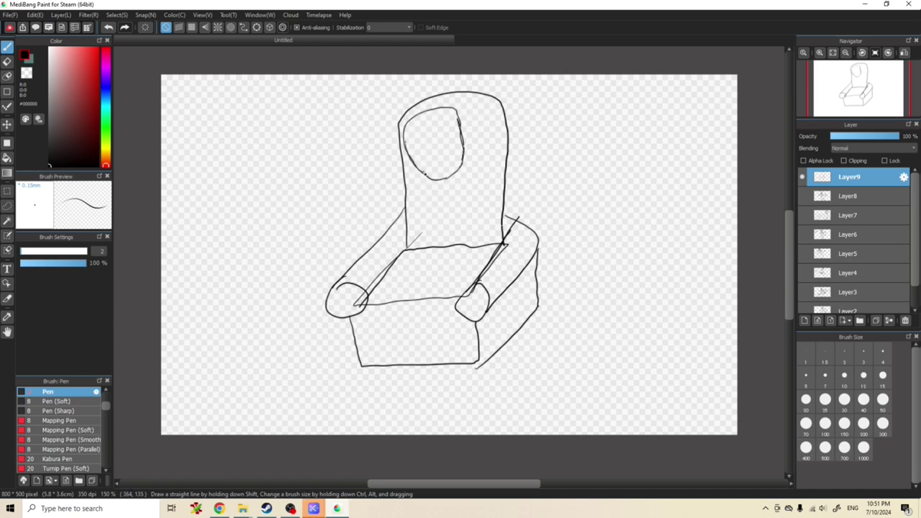
key(ctrl+z)
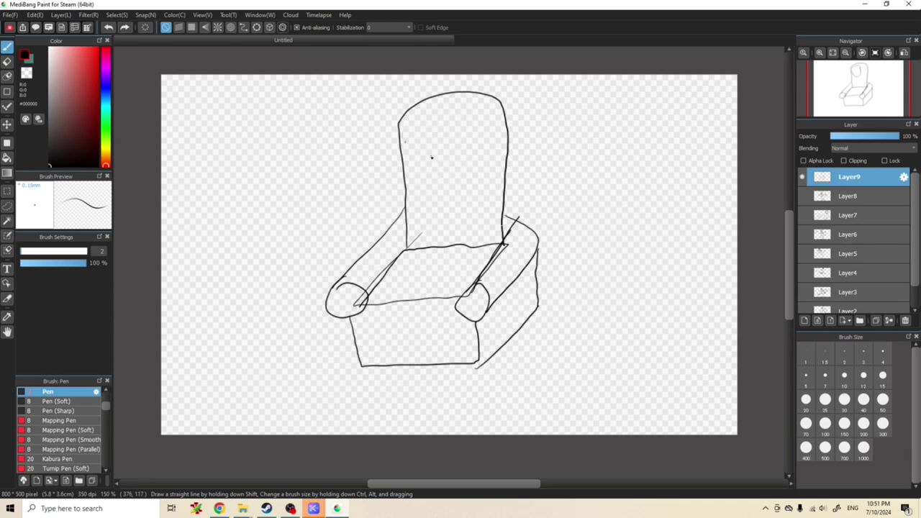
Draw a small balding head with round glasses and tufts of side hair, erasing the armchair line that crosses the face.
mouse_move(388, 144)
mouse_down()
mouse_move(417, 129)
mouse_move(434, 144)
mouse_move(433, 176)
mouse_move(414, 192)
mouse_move(383, 154)
mouse_move(397, 129)
mouse_move(428, 128)
mouse_move(384, 147)
mouse_move(384, 156)
mouse_move(388, 176)
mouse_move(434, 156)
mouse_move(438, 164)
mouse_move(400, 187)
mouse_move(428, 191)
mouse_move(436, 173)
mouse_up()
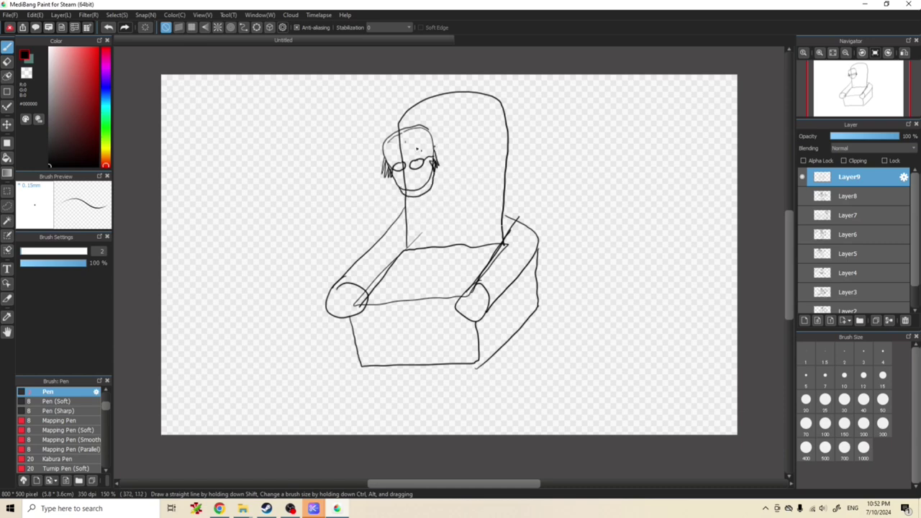
key(e)
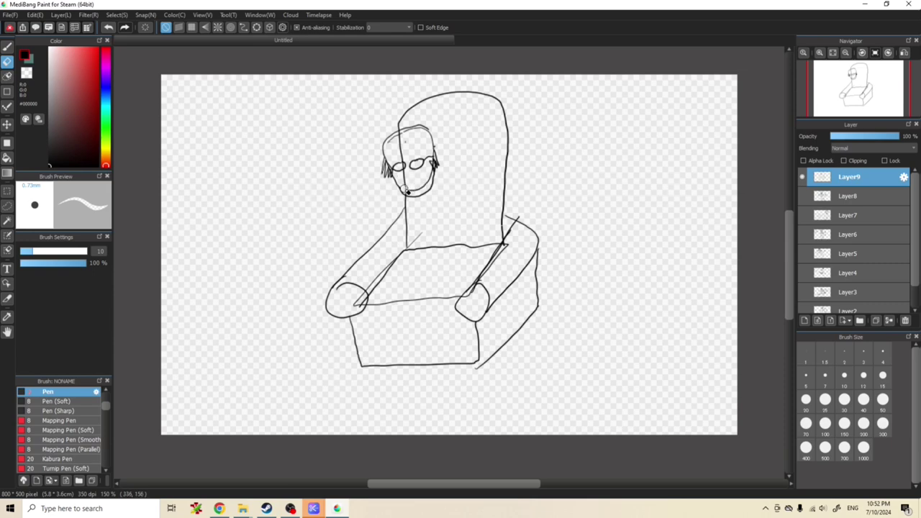
mouse_move(422, 188)
mouse_down()
mouse_move(430, 172)
mouse_move(414, 187)
mouse_move(400, 137)
mouse_move(392, 141)
mouse_move(423, 133)
mouse_up()
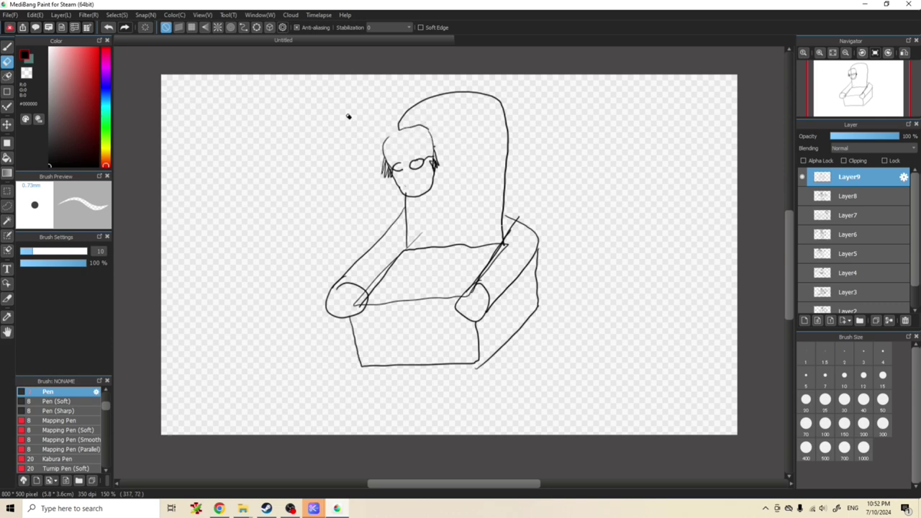
click(6, 45)
mouse_move(396, 130)
mouse_down()
mouse_move(383, 146)
mouse_move(407, 164)
mouse_up()
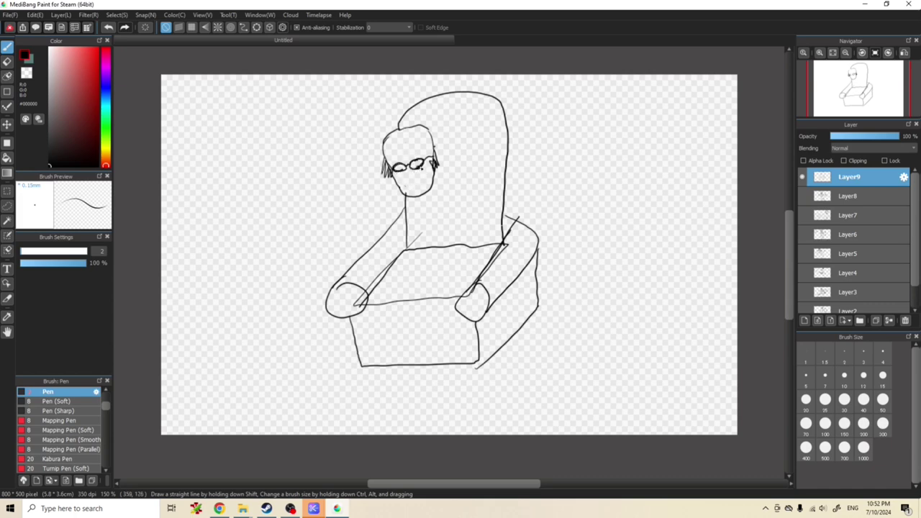
mouse_move(419, 166)
mouse_down()
mouse_move(412, 162)
mouse_move(420, 166)
mouse_up()
Add an open mouth, nose and forehead wrinkles to the face, and outline the shoulders and torso beneath the head.
mouse_move(407, 188)
mouse_down()
mouse_move(435, 174)
mouse_move(442, 189)
mouse_move(467, 188)
mouse_move(442, 185)
mouse_move(464, 188)
mouse_up()
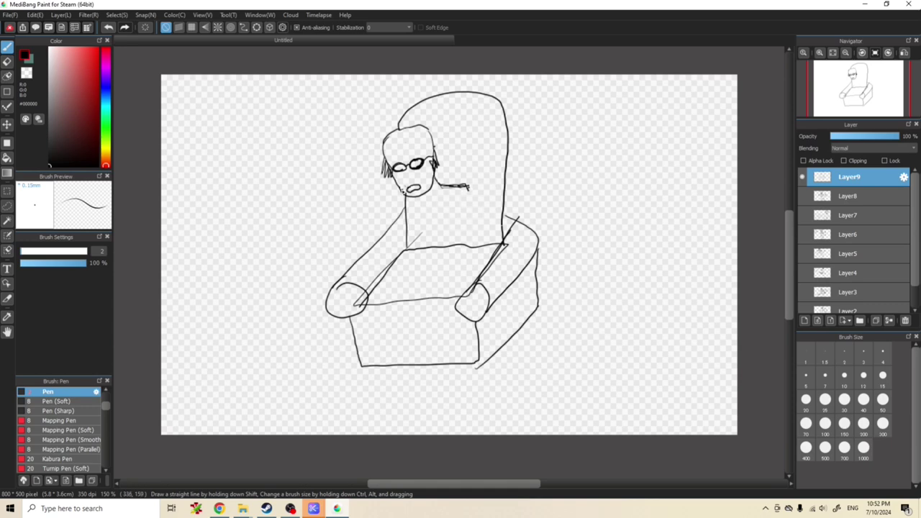
drag(402, 201, 391, 207)
mouse_move(402, 165)
mouse_down()
mouse_move(398, 175)
mouse_move(400, 156)
mouse_move(425, 149)
mouse_move(410, 150)
mouse_move(421, 138)
mouse_move(397, 143)
mouse_move(413, 141)
mouse_up()
key(ctrl+z)
click(444, 195)
click(447, 196)
mouse_move(469, 186)
mouse_down()
mouse_move(466, 263)
mouse_move(421, 280)
mouse_move(391, 216)
mouse_move(405, 198)
mouse_up()
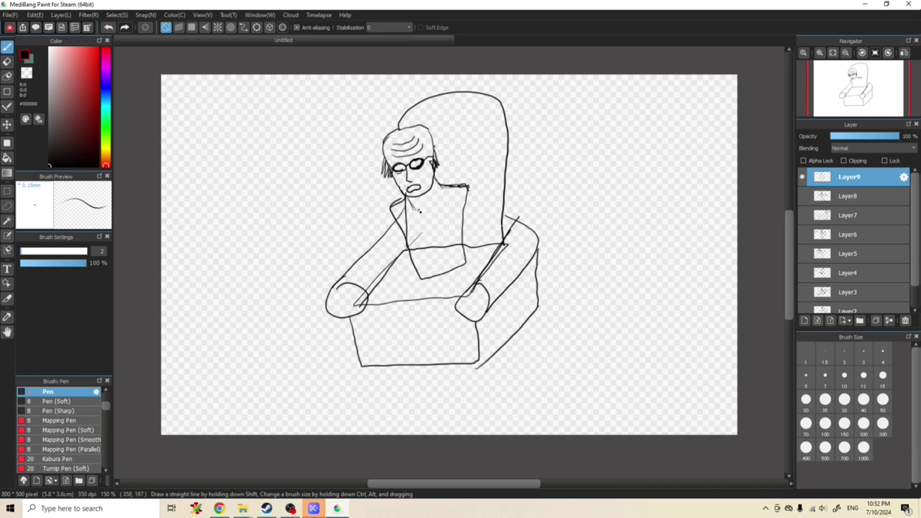
mouse_move(408, 201)
mouse_down()
mouse_move(419, 201)
mouse_move(433, 238)
mouse_up()
mouse_move(429, 192)
mouse_down()
mouse_move(442, 184)
mouse_move(431, 201)
mouse_move(434, 242)
mouse_move(415, 210)
mouse_move(422, 195)
mouse_move(435, 235)
mouse_up()
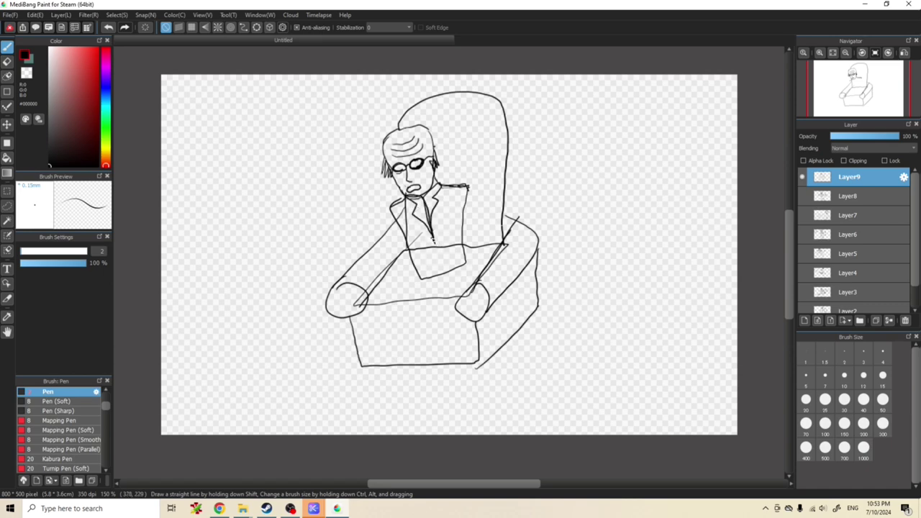
key(ctrl+z)
key(ctrl+z)
key(ctrl+z)
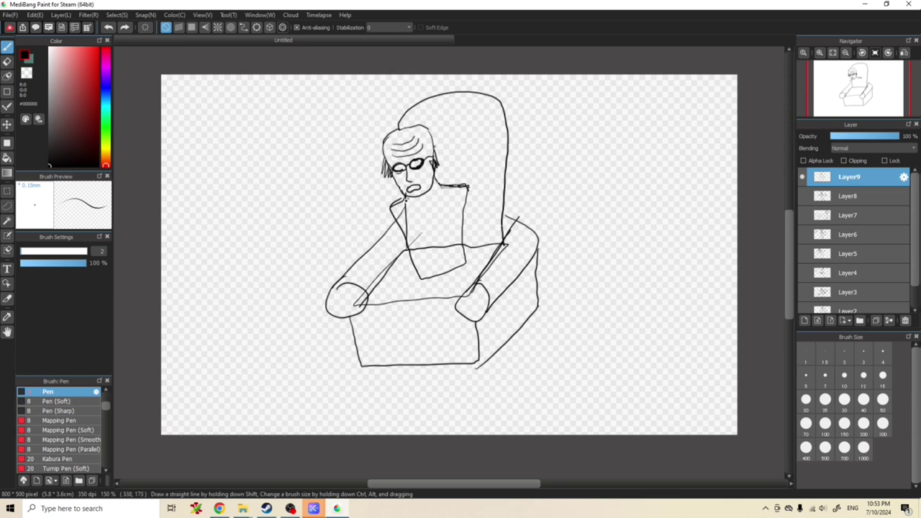
Draw a jagged pointed shirt collar and a small chest pocket, and start the arm with a slanted line from the shoulder.
mouse_move(401, 194)
mouse_down()
mouse_move(400, 216)
mouse_move(412, 204)
mouse_move(425, 227)
mouse_move(421, 202)
mouse_move(402, 195)
mouse_move(436, 185)
mouse_move(446, 197)
mouse_move(428, 225)
mouse_move(445, 233)
mouse_move(438, 216)
mouse_up()
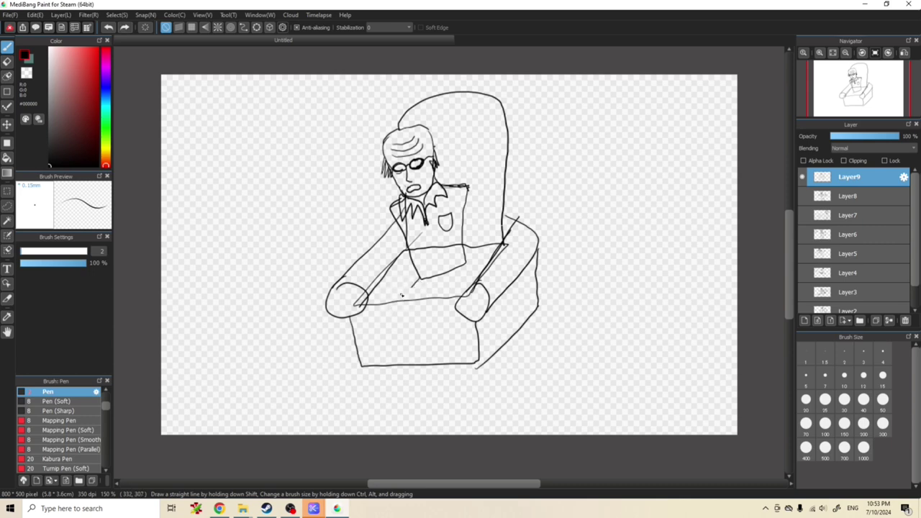
drag(393, 207, 367, 238)
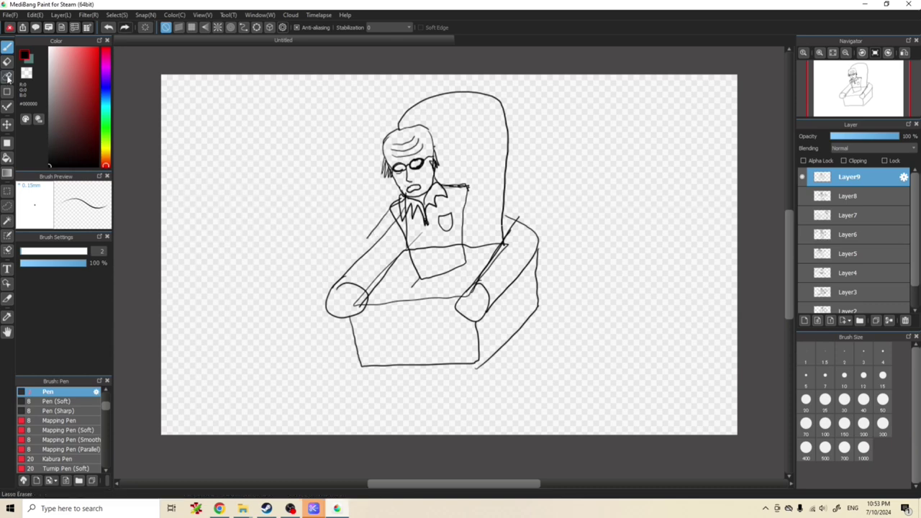
Erase the armchair from around the figure with the eraser enlarged to 38.
key(e)
mouse_move(362, 249)
mouse_down()
mouse_move(319, 319)
mouse_move(374, 309)
mouse_move(376, 331)
mouse_move(357, 372)
mouse_move(338, 323)
mouse_up()
drag(85, 251, 65, 252)
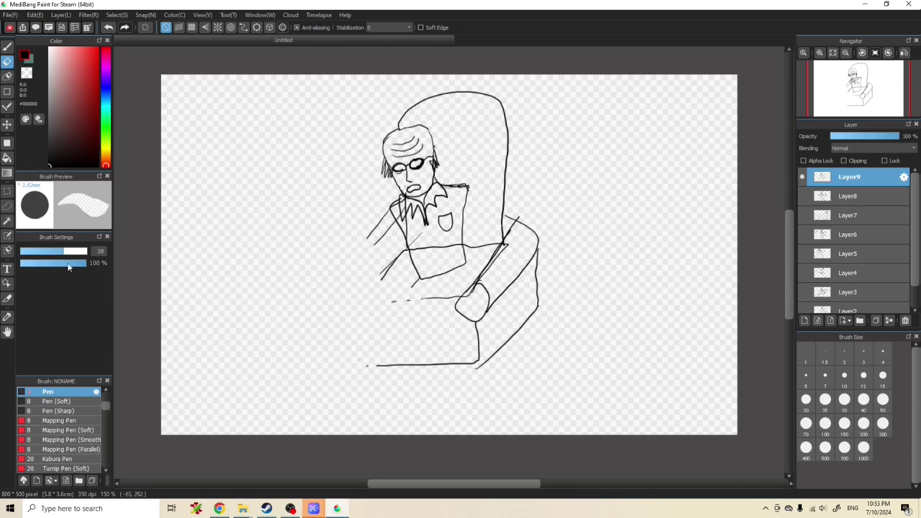
mouse_move(372, 311)
mouse_down()
mouse_move(497, 292)
mouse_move(509, 300)
mouse_move(425, 378)
mouse_move(436, 393)
mouse_move(482, 318)
mouse_move(494, 233)
mouse_move(521, 187)
mouse_move(515, 119)
mouse_move(497, 103)
mouse_move(438, 95)
mouse_move(397, 113)
mouse_up()
mouse_move(456, 244)
mouse_down()
mouse_move(413, 252)
mouse_move(383, 284)
mouse_move(401, 280)
mouse_move(416, 301)
mouse_up()
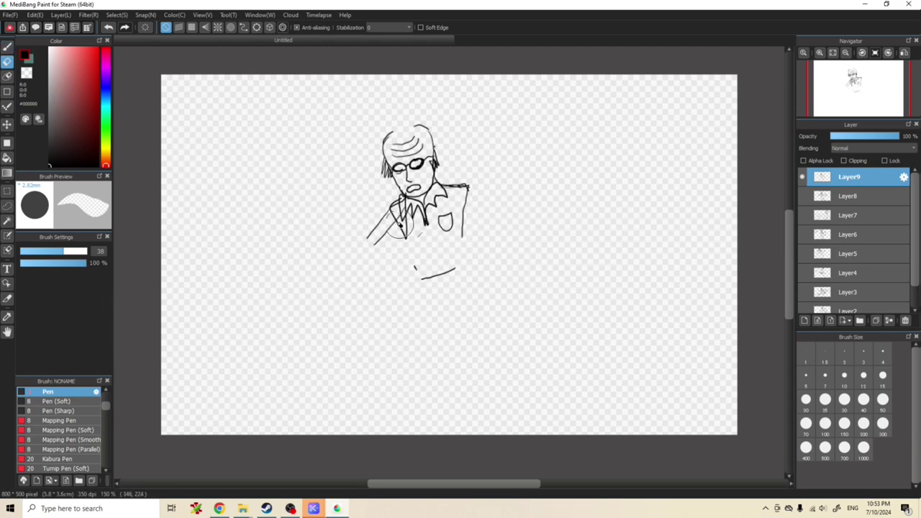
Redraw the torso's sides and waistline with the pen, and draw the hips with two thighs angled down to the knees.
click(7, 48)
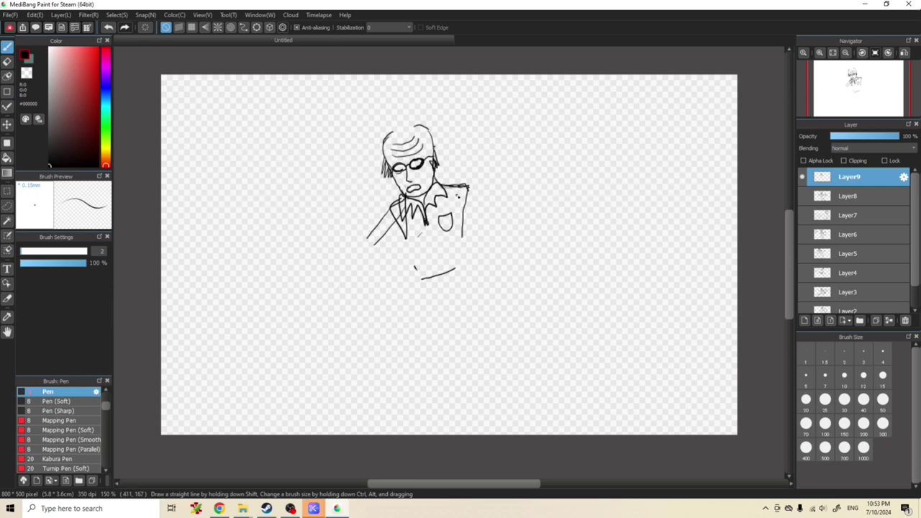
mouse_move(403, 229)
mouse_down()
mouse_move(414, 277)
mouse_move(449, 277)
mouse_move(462, 273)
mouse_move(461, 224)
mouse_up()
mouse_move(431, 278)
mouse_down()
mouse_move(416, 281)
mouse_move(419, 315)
mouse_move(469, 296)
mouse_move(468, 268)
mouse_up()
mouse_move(410, 282)
mouse_down()
mouse_move(349, 331)
mouse_move(351, 344)
mouse_move(375, 350)
mouse_move(426, 305)
mouse_move(378, 360)
mouse_move(399, 376)
mouse_move(467, 311)
mouse_move(470, 273)
mouse_up()
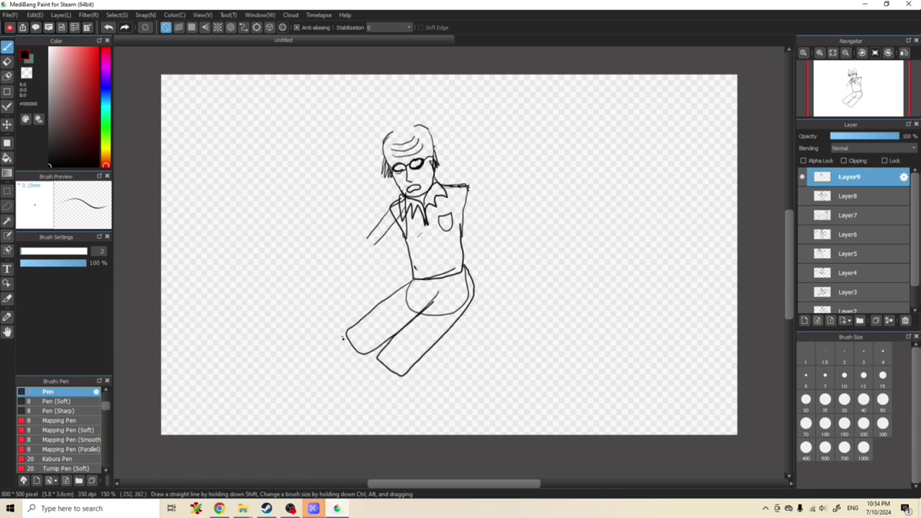
Draw both lower legs from the knees to the canvas's bottom edge, and sketch a short sleeve and arm beside the chest pocket.
drag(347, 334, 371, 435)
drag(374, 353, 395, 430)
drag(413, 366, 434, 434)
drag(380, 364, 415, 436)
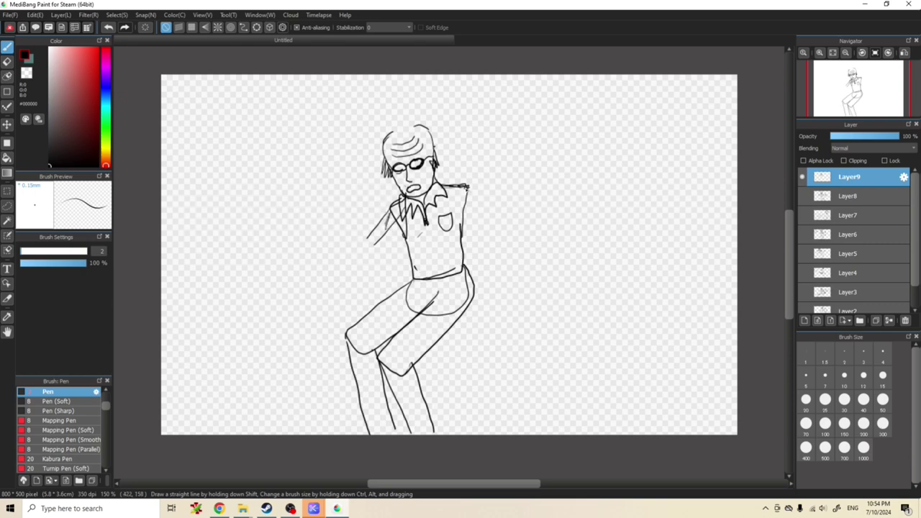
mouse_move(477, 203)
mouse_down()
mouse_move(447, 287)
mouse_move(440, 270)
mouse_move(470, 188)
mouse_move(484, 205)
mouse_move(478, 239)
mouse_move(453, 222)
mouse_move(458, 196)
mouse_up()
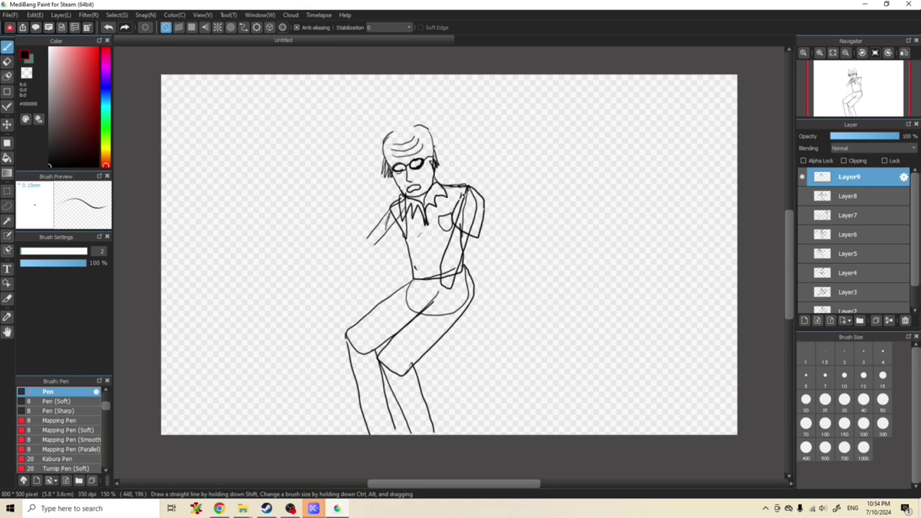
Close the outline of the bald head, and add an ear behind the glasses and bag lines under the eyes.
mouse_move(389, 137)
mouse_down()
mouse_move(410, 127)
mouse_move(434, 144)
mouse_up()
drag(387, 166, 395, 184)
key(ctrl+z)
key(ctrl+z)
mouse_move(433, 154)
mouse_down()
mouse_move(434, 176)
mouse_move(438, 157)
mouse_up()
drag(436, 184, 440, 171)
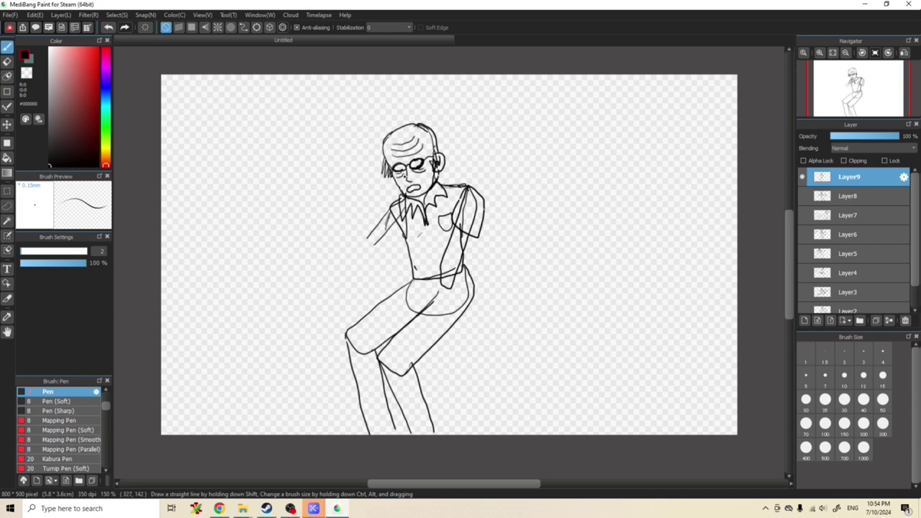
drag(412, 189, 407, 183)
key(ctrl+z)
Draw the other short sleeve and forearm, and finish both arms with fingered hands resting on the thighs.
mouse_move(392, 215)
mouse_down()
mouse_move(383, 247)
mouse_move(400, 249)
mouse_move(409, 227)
mouse_up()
mouse_move(381, 262)
mouse_down()
mouse_move(351, 313)
mouse_move(376, 306)
mouse_move(397, 246)
mouse_up()
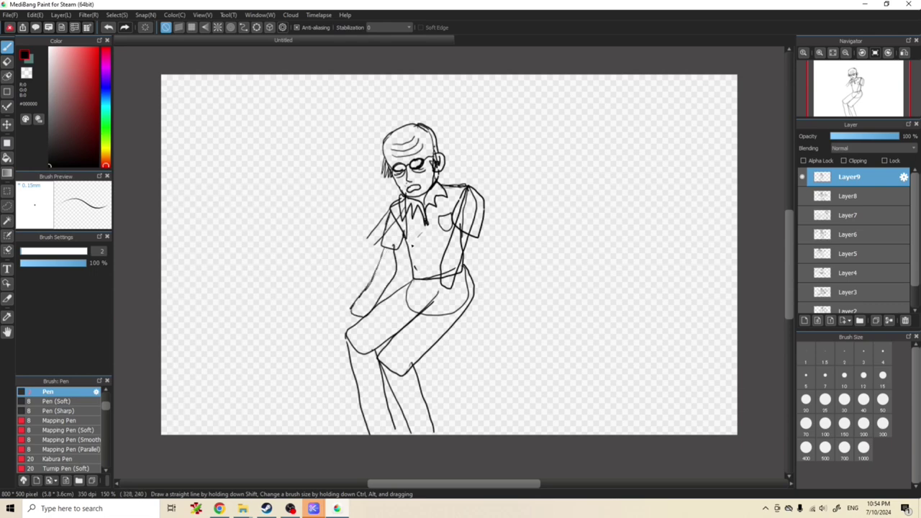
drag(472, 242, 445, 300)
mouse_move(442, 260)
mouse_down()
mouse_move(449, 294)
mouse_move(430, 303)
mouse_move(452, 287)
mouse_move(444, 323)
mouse_move(441, 316)
mouse_move(433, 326)
mouse_move(431, 293)
mouse_up()
mouse_move(366, 291)
mouse_down()
mouse_move(350, 315)
mouse_move(366, 320)
mouse_up()
drag(378, 300, 376, 318)
drag(386, 287, 381, 296)
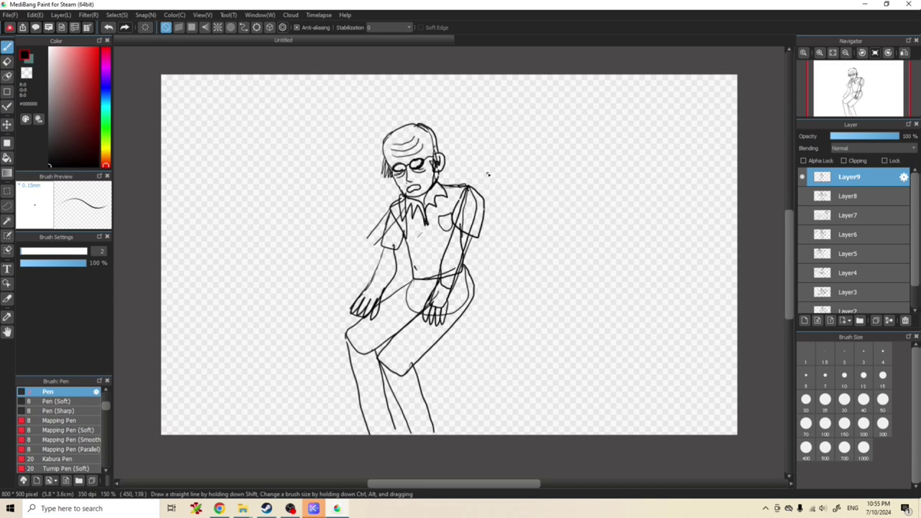
Draw a straight chair back behind the figure with an upright post on each side and a top rail between them.
mouse_move(484, 160)
mouse_down()
mouse_move(489, 280)
mouse_move(503, 274)
mouse_move(490, 160)
mouse_up()
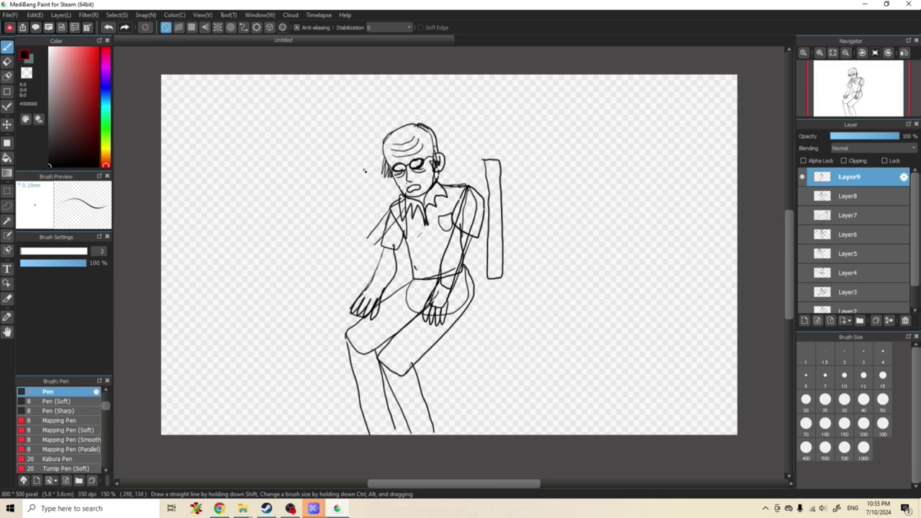
drag(375, 175, 380, 241)
mouse_move(364, 168)
mouse_down()
mouse_move(372, 275)
mouse_move(381, 229)
mouse_up()
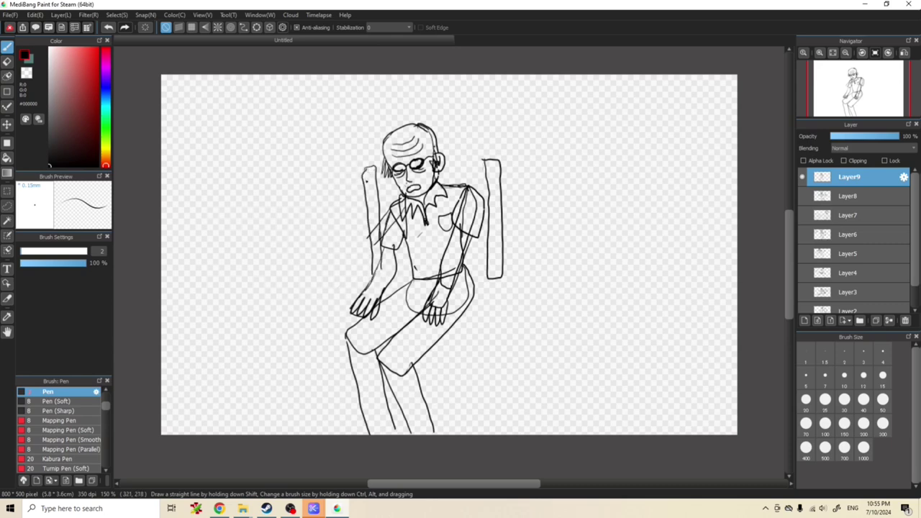
drag(440, 164, 489, 157)
Draw the chair's slanted seat under the thighs, and add its rear leg and two front legs.
mouse_move(492, 281)
mouse_down()
mouse_move(467, 282)
mouse_move(442, 374)
mouse_move(464, 321)
mouse_move(441, 347)
mouse_up()
mouse_move(364, 301)
mouse_down()
mouse_move(311, 351)
mouse_move(320, 360)
mouse_move(347, 327)
mouse_move(322, 359)
mouse_move(351, 358)
mouse_up()
mouse_move(414, 366)
mouse_down()
mouse_move(448, 373)
mouse_move(452, 431)
mouse_up()
mouse_move(503, 281)
mouse_down()
mouse_move(520, 392)
mouse_move(498, 306)
mouse_up()
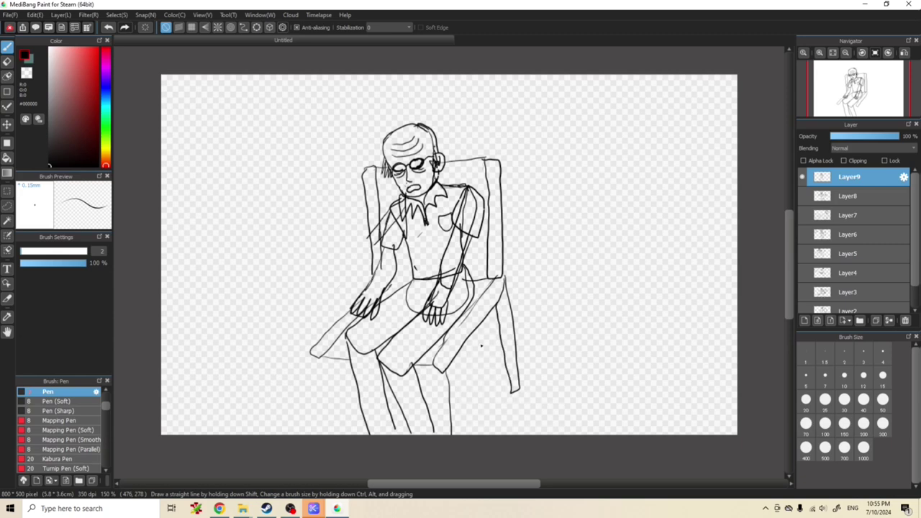
drag(435, 364, 449, 429)
mouse_move(314, 353)
mouse_down()
mouse_move(324, 434)
mouse_move(324, 387)
mouse_move(333, 435)
mouse_up()
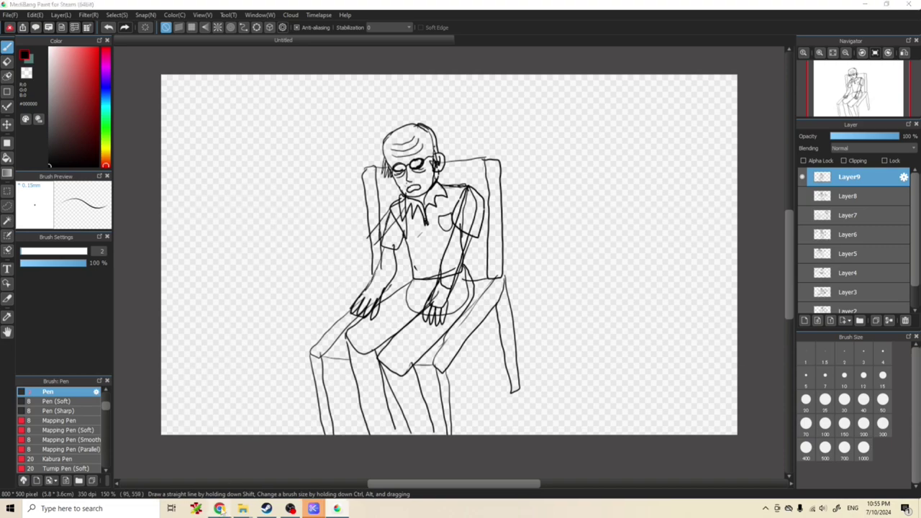
Look up the next figure in the ChatGPT list in Chrome, and add a new layer in MediBang Paint with Layer9 hidden.
click(220, 508)
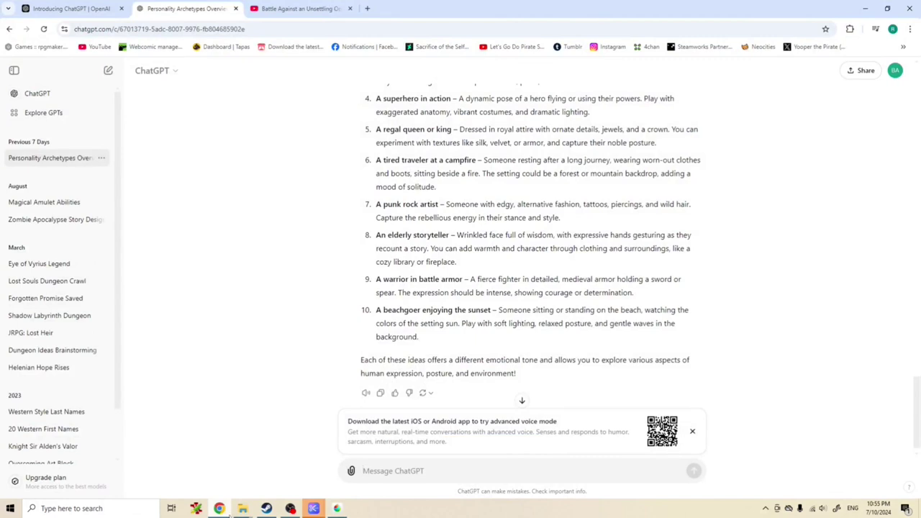
click(221, 508)
click(802, 177)
click(804, 320)
mouse_move(399, 134)
mouse_down()
mouse_move(419, 122)
mouse_move(416, 208)
mouse_up()
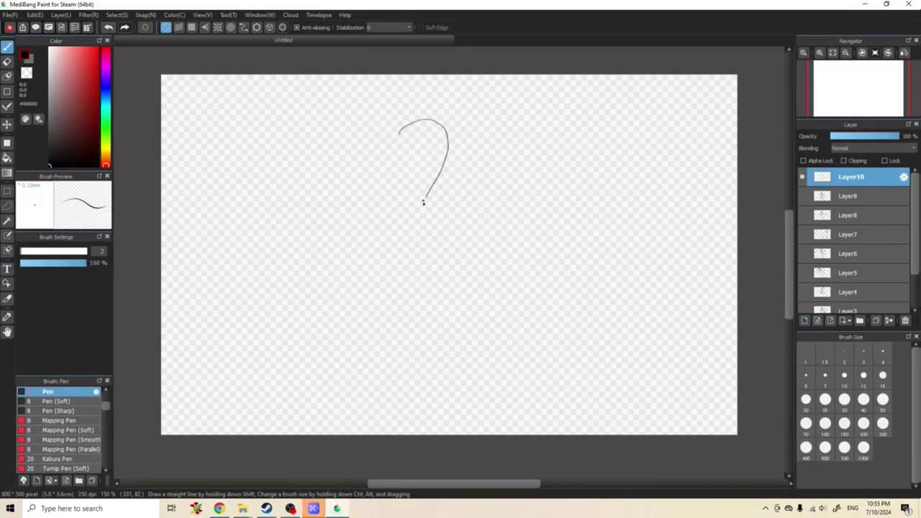
mouse_move(404, 128)
mouse_down()
mouse_move(387, 139)
mouse_move(403, 192)
mouse_move(439, 197)
mouse_move(436, 157)
mouse_up()
key(ctrl+z)
key(ctrl+z)
Draw a rounded helmet with a band of ovals above a narrow chin, and add a curved horn on each side.
mouse_move(439, 115)
mouse_down()
mouse_move(411, 123)
mouse_move(458, 132)
mouse_move(454, 171)
mouse_move(420, 181)
mouse_move(407, 145)
mouse_move(428, 112)
mouse_move(451, 111)
mouse_move(404, 144)
mouse_move(460, 136)
mouse_move(452, 108)
mouse_up()
mouse_move(402, 148)
mouse_down()
mouse_move(411, 169)
mouse_move(461, 159)
mouse_move(466, 131)
mouse_up()
mouse_move(412, 150)
mouse_down()
mouse_move(414, 165)
mouse_move(413, 147)
mouse_move(421, 161)
mouse_move(429, 149)
mouse_move(464, 147)
mouse_up()
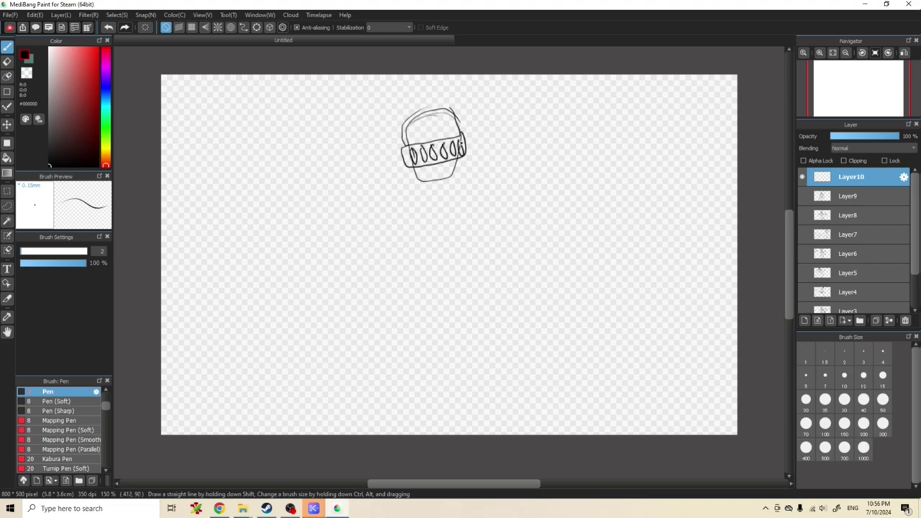
mouse_move(403, 133)
mouse_down()
mouse_move(368, 113)
mouse_move(368, 154)
mouse_move(403, 150)
mouse_up()
mouse_move(455, 123)
mouse_down()
mouse_move(484, 116)
mouse_move(461, 92)
mouse_move(490, 89)
mouse_move(503, 122)
mouse_move(466, 135)
mouse_up()
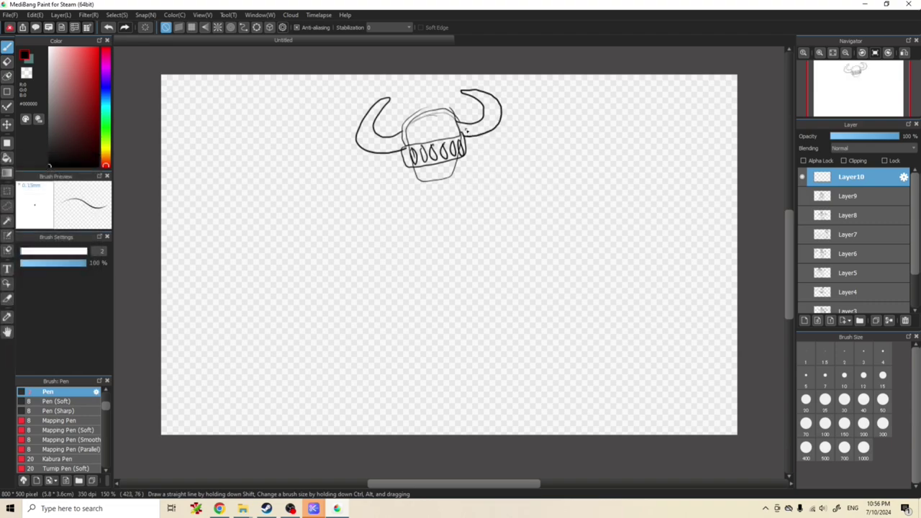
mouse_move(411, 167)
mouse_down()
mouse_move(407, 186)
mouse_move(426, 197)
mouse_move(473, 180)
mouse_move(470, 161)
mouse_up()
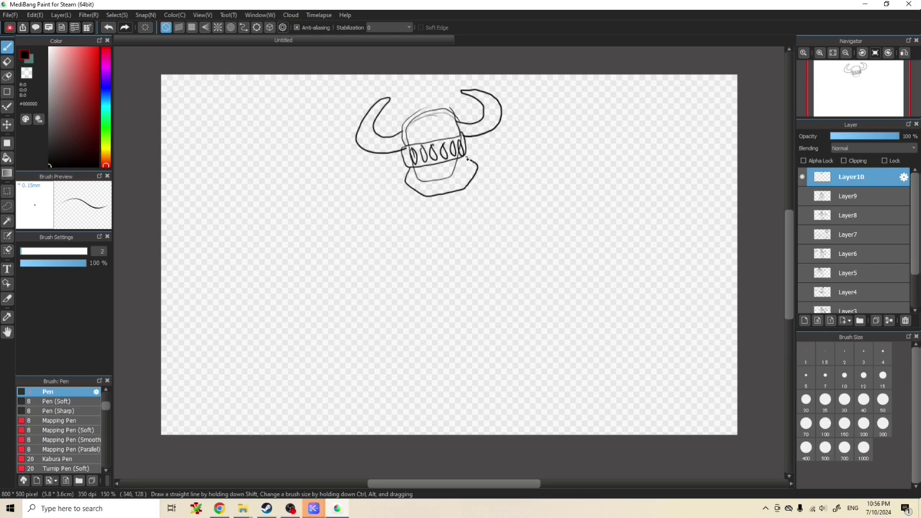
drag(407, 176, 479, 166)
key(ctrl+z)
key(ctrl+z)
key(ctrl+z)
Draw a narrow jaw guard with a centre line under the helmet band, add side discs, and start a curved collar.
mouse_move(417, 180)
mouse_down()
mouse_move(455, 181)
mouse_move(459, 155)
mouse_move(455, 178)
mouse_move(439, 165)
mouse_move(441, 185)
mouse_move(405, 165)
mouse_up()
mouse_move(465, 132)
mouse_down()
mouse_move(468, 156)
mouse_move(461, 135)
mouse_up()
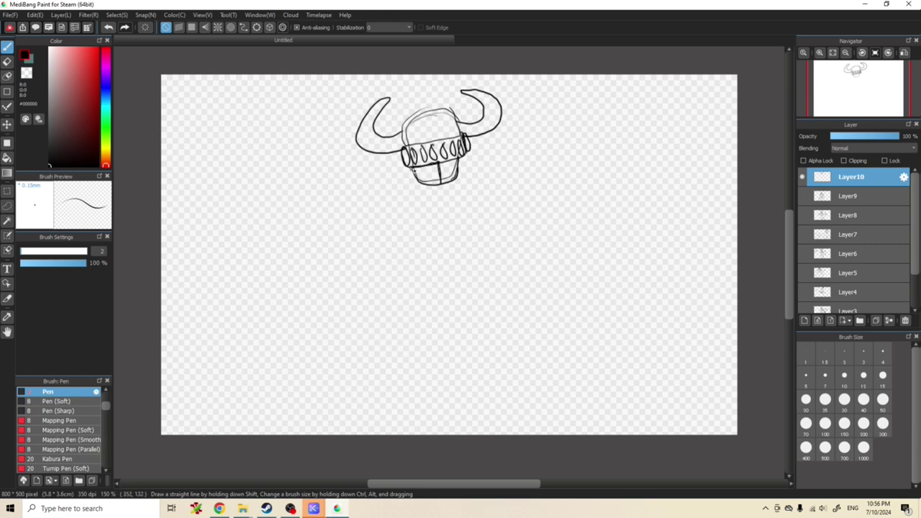
mouse_move(412, 192)
mouse_down()
mouse_move(465, 190)
mouse_move(459, 167)
mouse_up()
mouse_move(411, 182)
mouse_down()
mouse_move(373, 192)
mouse_move(412, 181)
mouse_up()
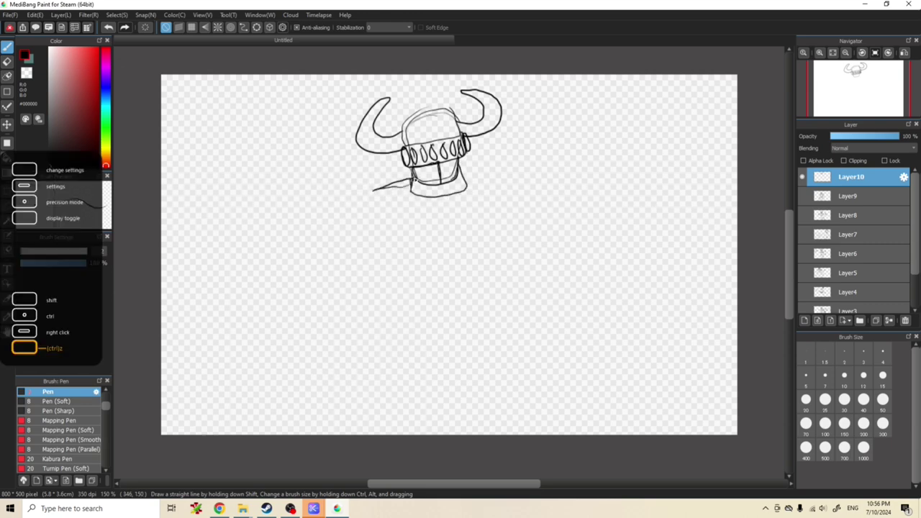
Outline the broad armored torso with wide sloping shoulders tapering to a rounded waist, and touch up the helmet edge.
mouse_move(466, 174)
mouse_down()
mouse_move(516, 192)
mouse_move(478, 294)
mouse_move(441, 311)
mouse_move(396, 293)
mouse_move(386, 236)
mouse_up()
mouse_move(372, 192)
mouse_down()
mouse_move(393, 283)
mouse_move(414, 311)
mouse_move(448, 310)
mouse_move(482, 291)
mouse_move(515, 194)
mouse_up()
mouse_move(405, 137)
mouse_down()
mouse_move(403, 128)
mouse_move(447, 112)
mouse_move(462, 137)
mouse_move(458, 154)
mouse_up()
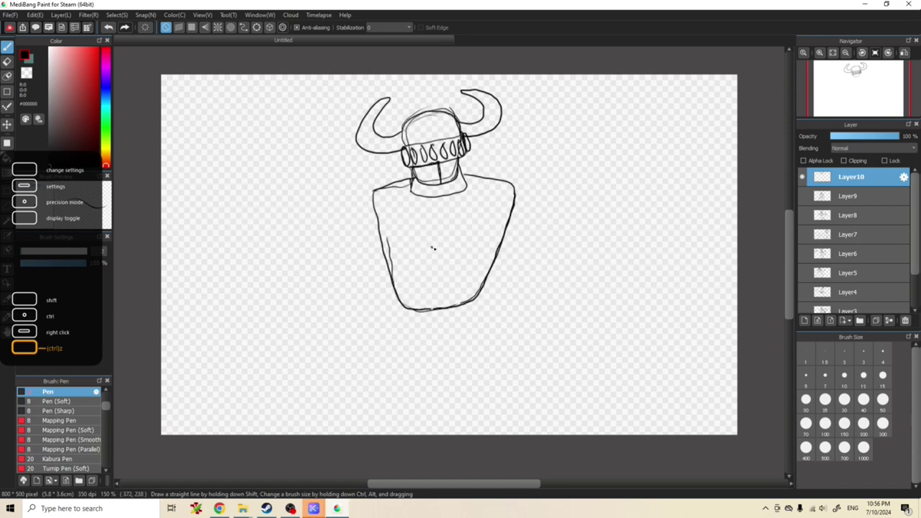
mouse_move(378, 220)
mouse_down()
mouse_move(392, 255)
mouse_move(443, 252)
mouse_up()
mouse_move(439, 211)
mouse_down()
mouse_move(446, 254)
mouse_move(487, 255)
mouse_move(509, 232)
mouse_move(511, 189)
mouse_move(510, 209)
mouse_move(480, 249)
mouse_move(457, 252)
mouse_move(438, 203)
mouse_move(448, 230)
mouse_up()
mouse_move(431, 195)
mouse_down()
mouse_move(439, 245)
mouse_move(395, 249)
mouse_move(380, 237)
mouse_move(378, 227)
mouse_move(411, 260)
mouse_move(429, 262)
mouse_move(444, 258)
mouse_move(449, 235)
mouse_up()
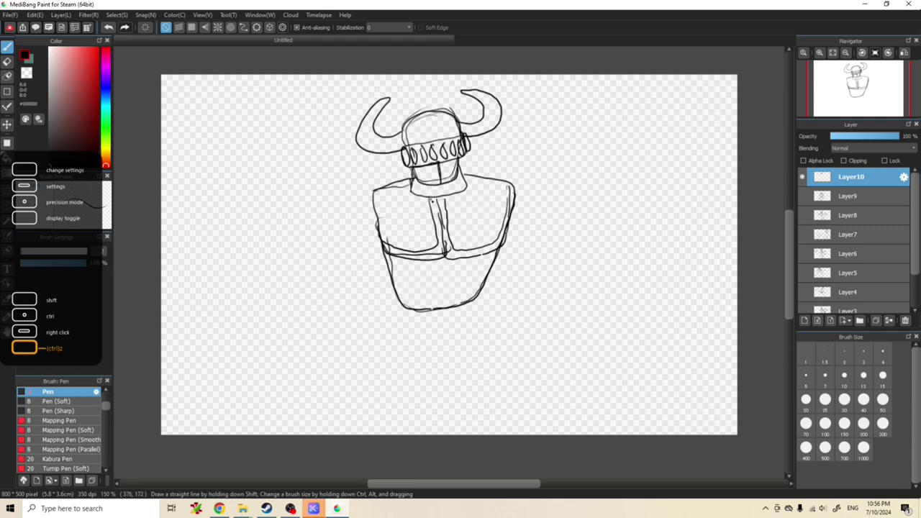
mouse_move(426, 195)
mouse_down()
mouse_move(451, 185)
mouse_move(439, 216)
mouse_move(468, 175)
mouse_up()
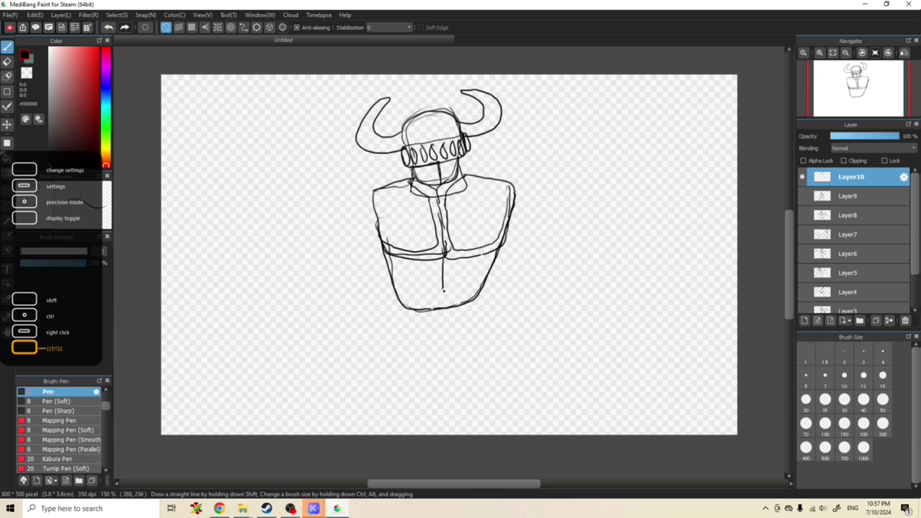
key(ctrl+z)
key(ctrl+z)
key(ctrl+z)
key(ctrl+z)
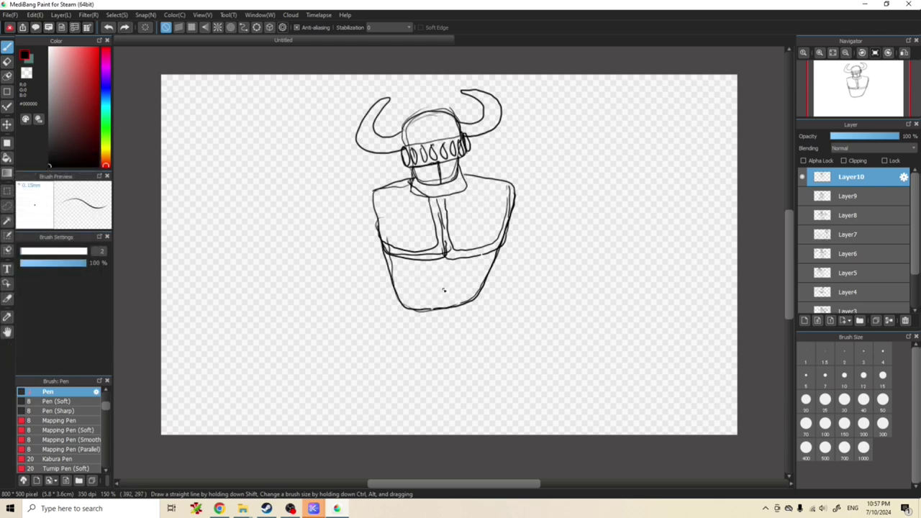
key(ctrl+z)
key(ctrl+z)
key(ctrl+z)
key(ctrl+z)
key(ctrl+z)
key(ctrl+z)
key(ctrl+z)
key(ctrl+z)
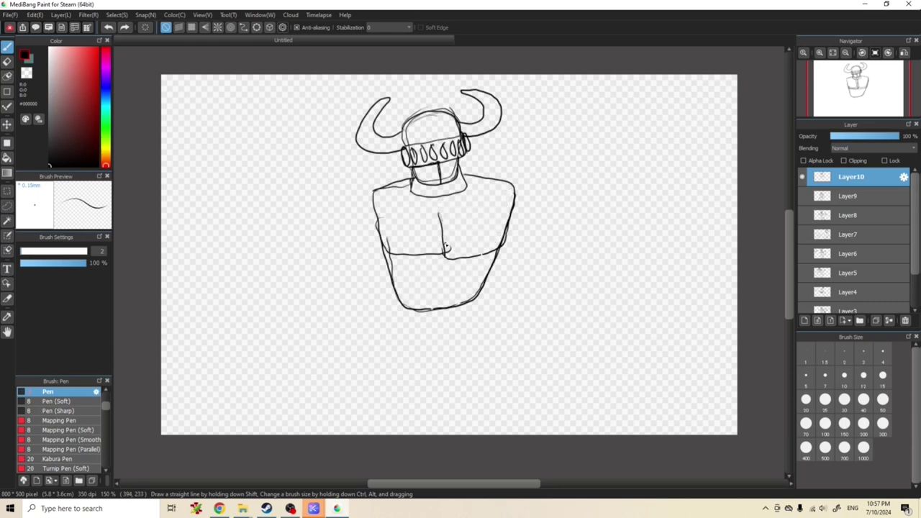
Draw a vertical centre line down the breastplate and a flared, banded hip plate on each side of the waist.
mouse_move(440, 184)
mouse_down()
mouse_move(447, 298)
mouse_move(385, 324)
mouse_move(382, 334)
mouse_move(429, 339)
mouse_move(447, 310)
mouse_move(414, 317)
mouse_move(444, 319)
mouse_move(398, 319)
mouse_move(442, 324)
mouse_up()
drag(386, 328, 505, 329)
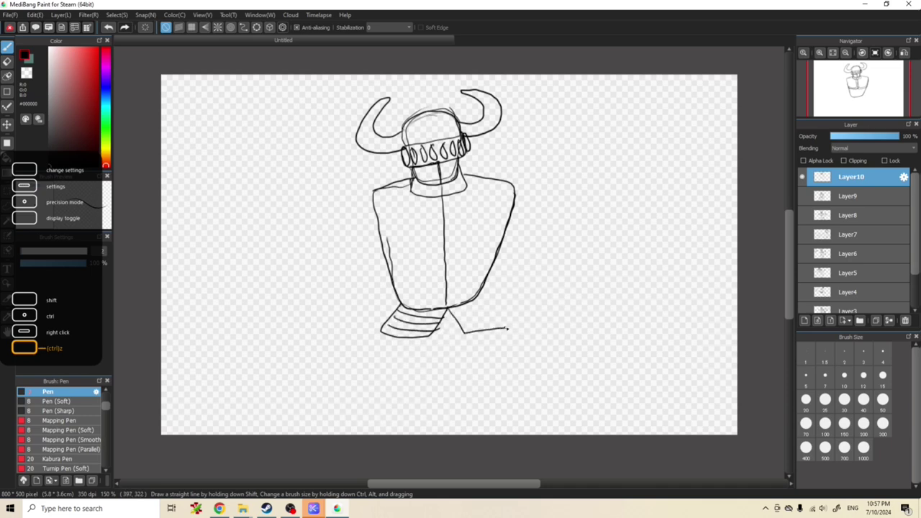
drag(484, 288, 508, 329)
mouse_move(454, 317)
mouse_down()
mouse_move(498, 300)
mouse_move(475, 320)
mouse_move(509, 325)
mouse_up()
Draw a rounded shoulder joint on the sword-arm side and a thick upper arm angled down and outward from it.
drag(373, 188, 320, 233)
mouse_move(373, 190)
mouse_down()
mouse_move(346, 209)
mouse_move(351, 229)
mouse_move(377, 237)
mouse_up()
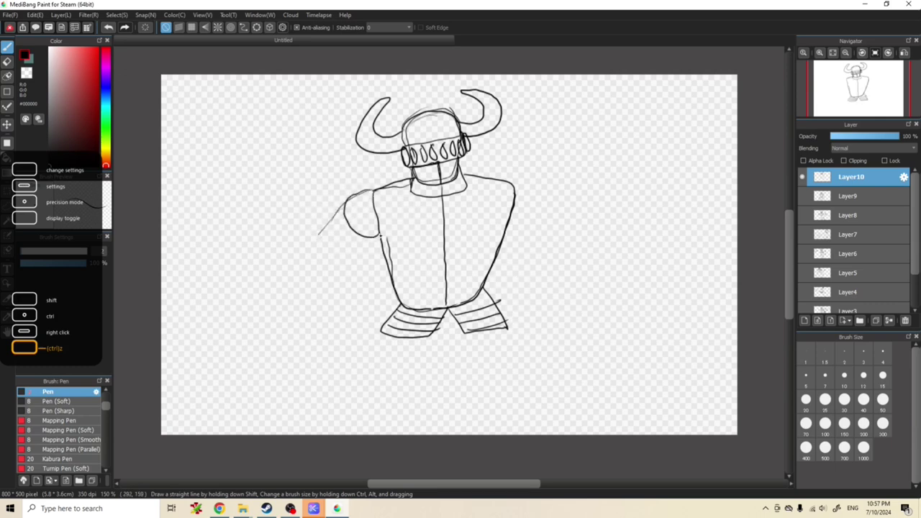
mouse_move(333, 217)
mouse_down()
mouse_move(304, 249)
mouse_move(304, 269)
mouse_move(315, 277)
mouse_move(335, 275)
mouse_move(371, 236)
mouse_up()
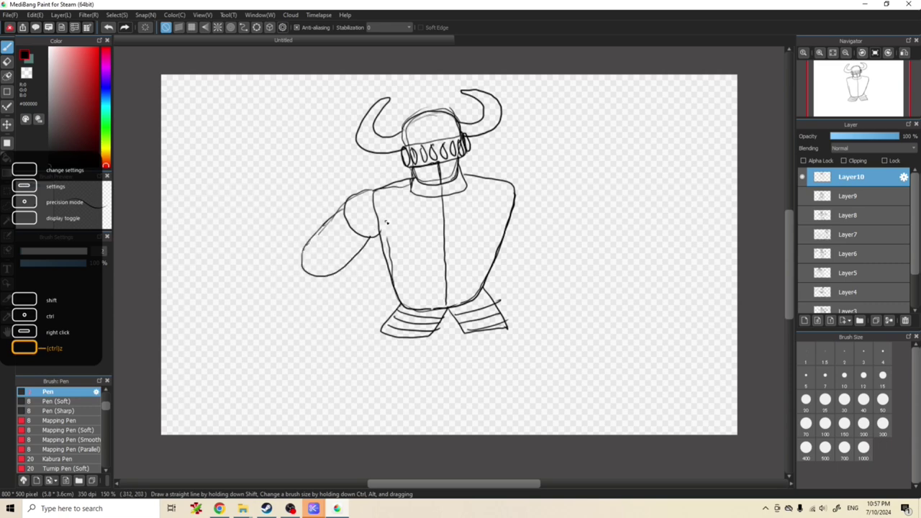
mouse_move(301, 261)
mouse_down()
mouse_move(305, 338)
mouse_move(333, 347)
mouse_move(329, 282)
mouse_move(301, 254)
mouse_move(298, 278)
mouse_move(332, 275)
mouse_up()
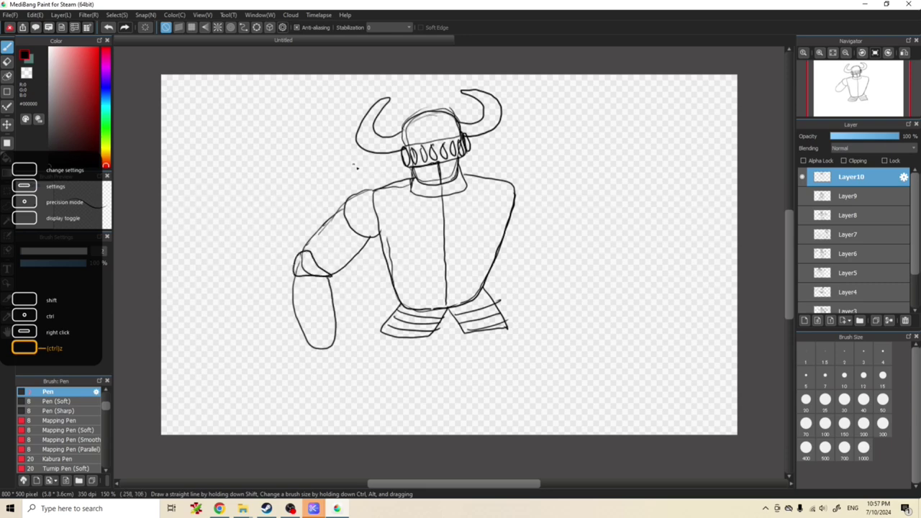
mouse_move(371, 186)
mouse_down()
mouse_move(348, 189)
mouse_move(347, 221)
mouse_move(371, 234)
mouse_move(367, 194)
mouse_up()
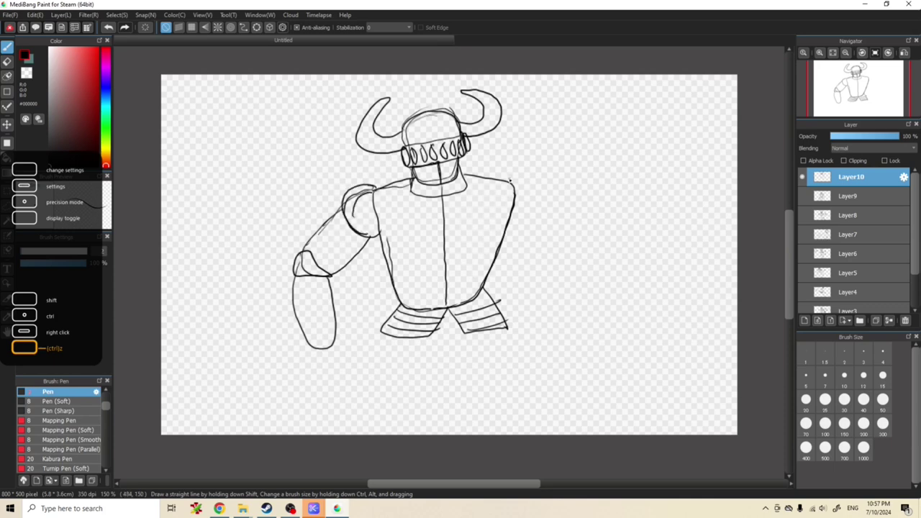
mouse_move(497, 175)
mouse_down()
mouse_move(533, 200)
mouse_move(518, 230)
mouse_move(507, 231)
mouse_move(492, 218)
mouse_move(494, 187)
mouse_move(506, 179)
mouse_move(515, 218)
mouse_up()
mouse_move(308, 344)
mouse_down()
mouse_move(320, 375)
mouse_move(316, 358)
mouse_move(325, 374)
mouse_move(323, 356)
mouse_move(331, 373)
mouse_move(330, 355)
mouse_move(340, 372)
mouse_move(340, 346)
mouse_move(346, 358)
mouse_move(348, 347)
mouse_move(331, 325)
mouse_move(344, 376)
mouse_up()
mouse_move(332, 347)
mouse_down()
mouse_move(338, 359)
mouse_move(274, 377)
mouse_move(312, 368)
mouse_up()
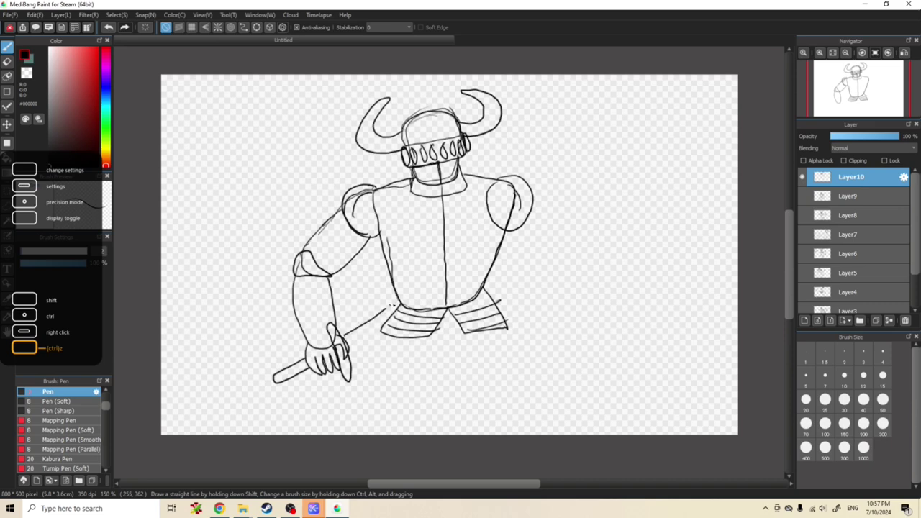
key(ctrl+z)
key(ctrl+z)
key(ctrl+z)
key(ctrl+z)
key(ctrl+z)
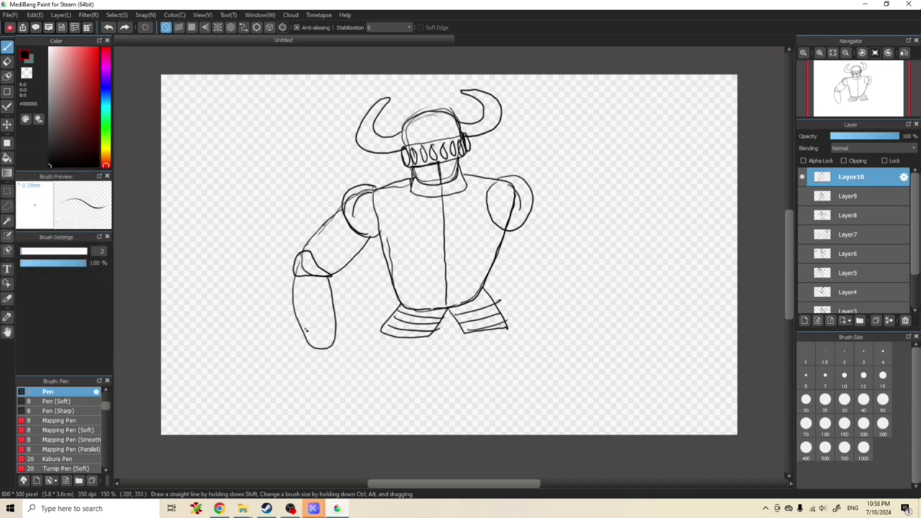
key(ctrl+z)
key(ctrl+z)
key(ctrl+z)
key(ctrl+z)
key(ctrl+z)
key(ctrl+z)
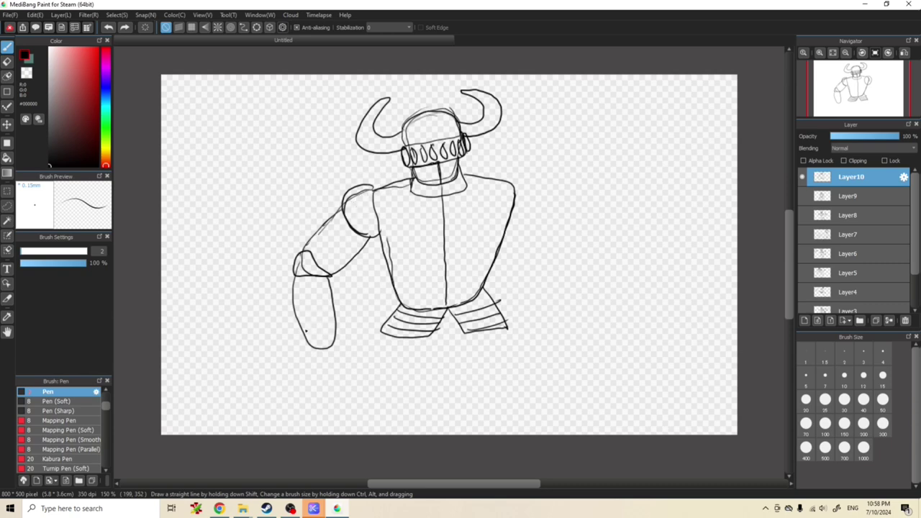
key(ctrl+z)
Draw the forearm reaching outward from the elbow, ending in a clenched fist with a sword crossguard above it.
mouse_move(301, 257)
mouse_down()
mouse_move(257, 285)
mouse_move(243, 301)
mouse_move(242, 323)
mouse_move(300, 308)
mouse_move(325, 274)
mouse_up()
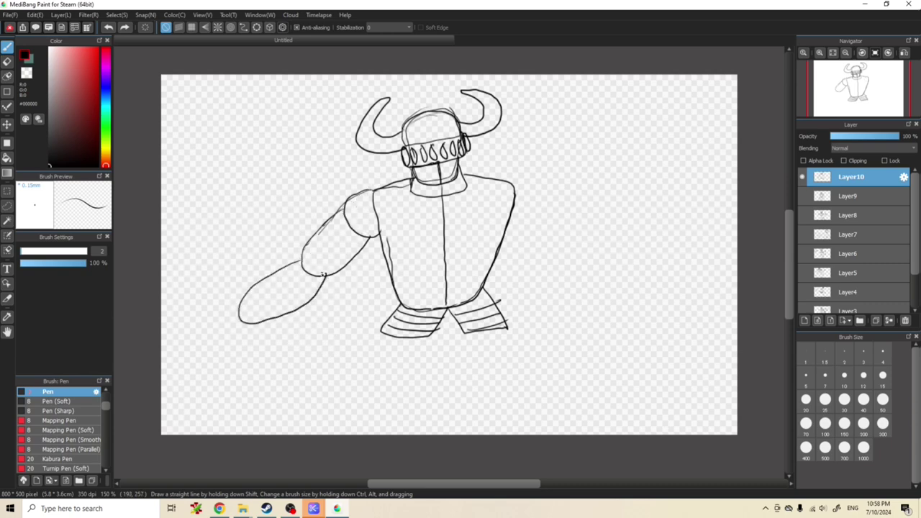
mouse_move(236, 304)
mouse_down()
mouse_move(214, 334)
mouse_move(229, 345)
mouse_move(244, 336)
mouse_move(246, 325)
mouse_move(224, 335)
mouse_move(234, 308)
mouse_move(217, 319)
mouse_move(231, 303)
mouse_move(212, 332)
mouse_up()
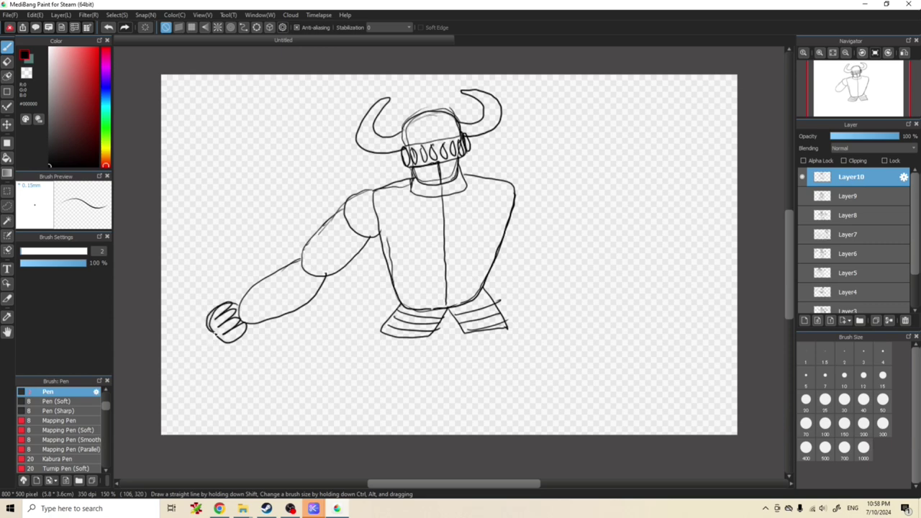
mouse_move(236, 299)
mouse_down()
mouse_move(233, 321)
mouse_move(237, 308)
mouse_move(242, 319)
mouse_move(230, 296)
mouse_move(254, 321)
mouse_move(233, 296)
mouse_move(237, 271)
mouse_move(191, 311)
mouse_move(214, 315)
mouse_up()
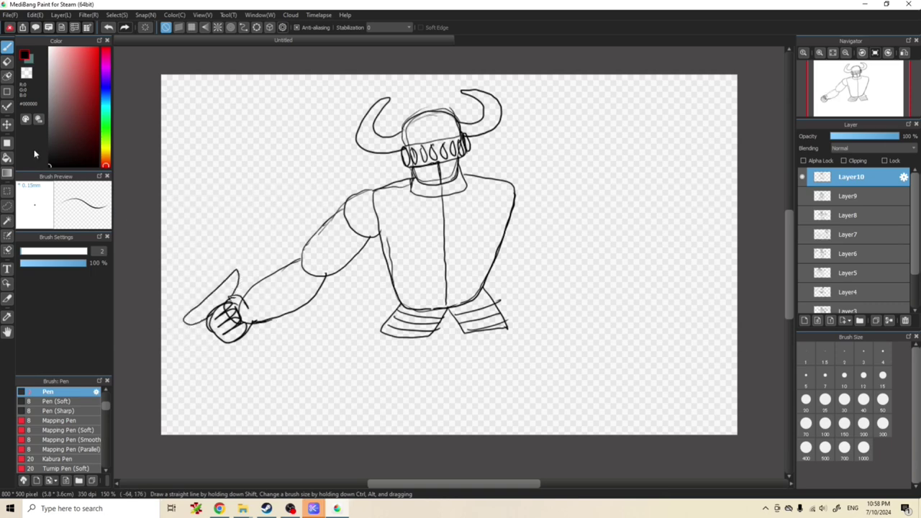
Move the warrior drawing to the right on the canvas, leaving room for the sword.
click(7, 124)
drag(379, 261, 433, 266)
click(6, 45)
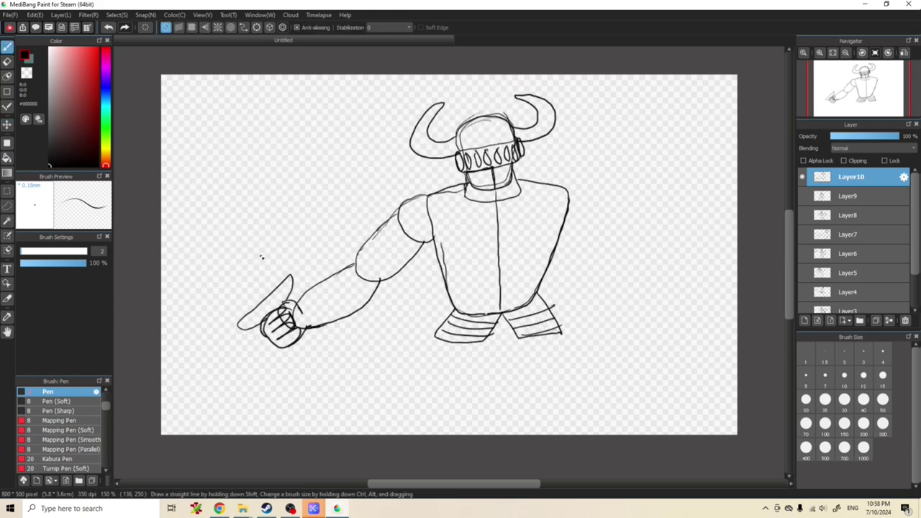
Draw a broad, ridged sword blade from the crossguard to the canvas edge, and a short handle end below the fist.
mouse_move(274, 291)
mouse_down()
mouse_move(186, 144)
mouse_move(167, 144)
mouse_up()
drag(161, 204, 213, 259)
key(ctrl+z)
mouse_move(162, 214)
mouse_down()
mouse_move(247, 312)
mouse_move(259, 307)
mouse_move(176, 186)
mouse_move(185, 143)
mouse_up()
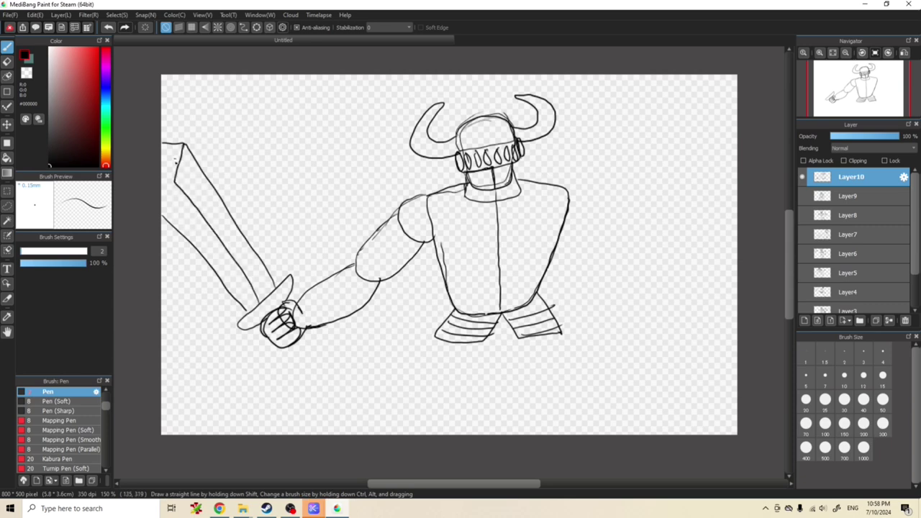
drag(176, 181, 162, 181)
mouse_move(293, 348)
mouse_down()
mouse_move(315, 354)
mouse_move(301, 335)
mouse_up()
mouse_move(569, 188)
mouse_down()
mouse_move(642, 167)
mouse_move(688, 194)
mouse_move(667, 282)
mouse_move(635, 353)
mouse_move(610, 368)
mouse_up()
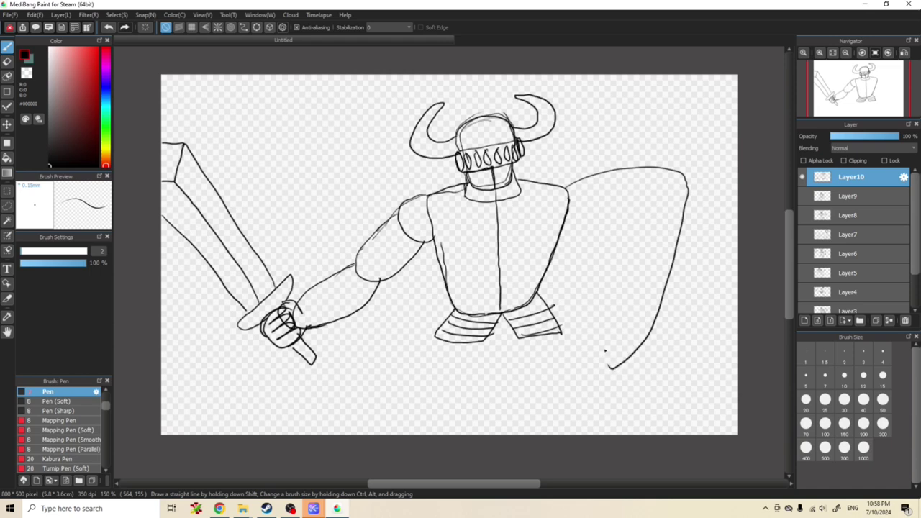
mouse_move(563, 191)
mouse_down()
mouse_move(583, 321)
mouse_move(613, 369)
mouse_up()
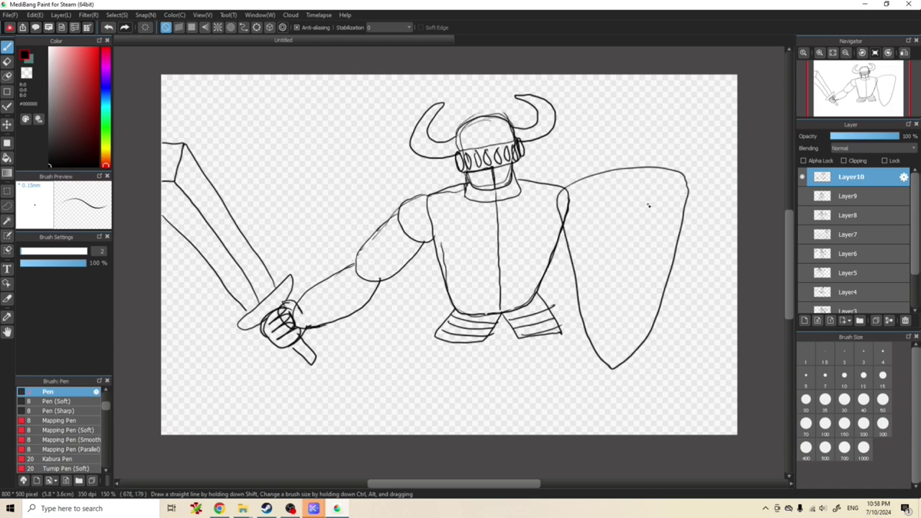
key(ctrl+z)
key(ctrl+z)
Draw a large flat-topped shield tapering to a point beside the torso, with a horizontal line across its upper part.
mouse_move(566, 187)
mouse_down()
mouse_move(564, 231)
mouse_move(584, 317)
mouse_move(611, 362)
mouse_move(677, 277)
mouse_move(694, 181)
mouse_move(563, 175)
mouse_move(558, 253)
mouse_up()
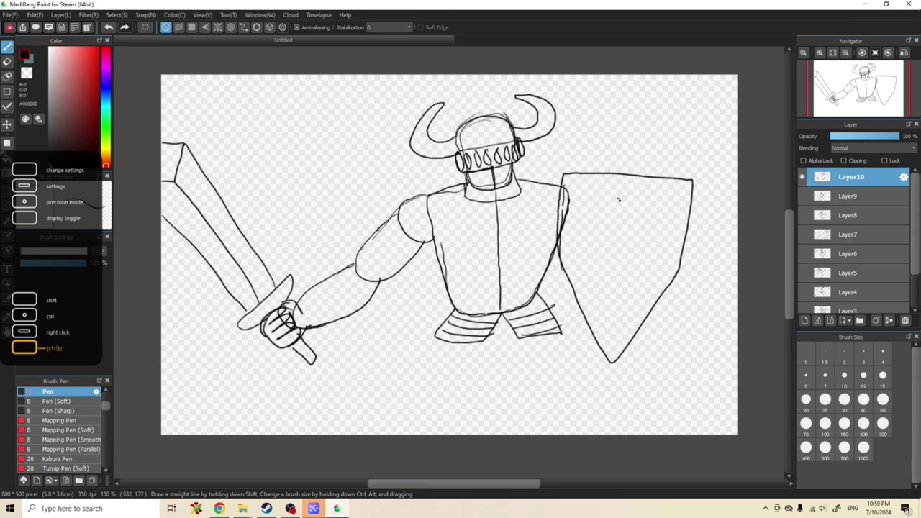
drag(623, 205, 624, 228)
key(ctrl+z)
drag(565, 219, 689, 225)
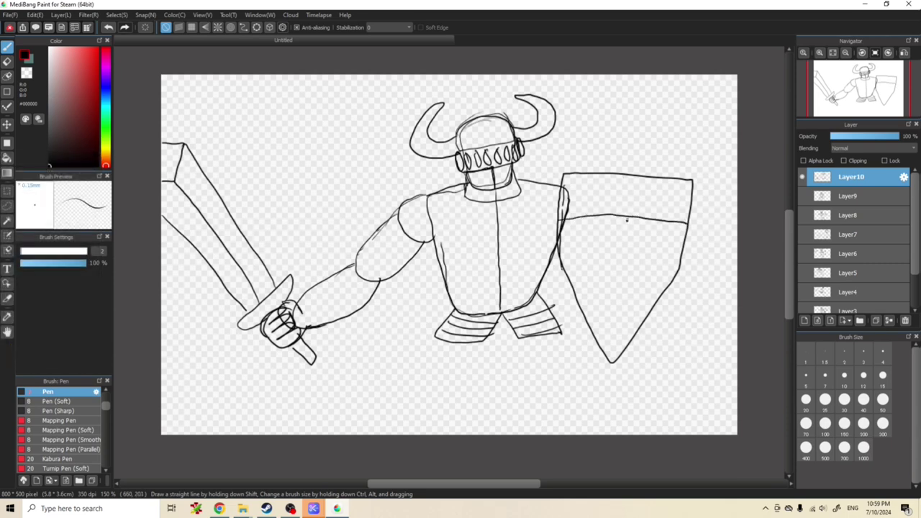
Draw both spread legs with lengthwise armor lines, a rounded groin guard between them, and flared cuffs at the canvas bottom.
mouse_move(435, 339)
mouse_down()
mouse_move(403, 408)
mouse_move(459, 401)
mouse_move(492, 349)
mouse_move(508, 353)
mouse_move(524, 335)
mouse_move(526, 395)
mouse_move(541, 426)
mouse_move(576, 388)
mouse_move(554, 332)
mouse_move(555, 419)
mouse_up()
drag(420, 414, 458, 339)
mouse_move(403, 407)
mouse_down()
mouse_move(399, 434)
mouse_move(451, 426)
mouse_move(436, 411)
mouse_up()
mouse_move(532, 419)
mouse_down()
mouse_move(545, 432)
mouse_move(583, 410)
mouse_move(539, 418)
mouse_move(584, 435)
mouse_up()
mouse_move(394, 423)
mouse_down()
mouse_move(393, 435)
mouse_move(409, 383)
mouse_move(440, 340)
mouse_up()
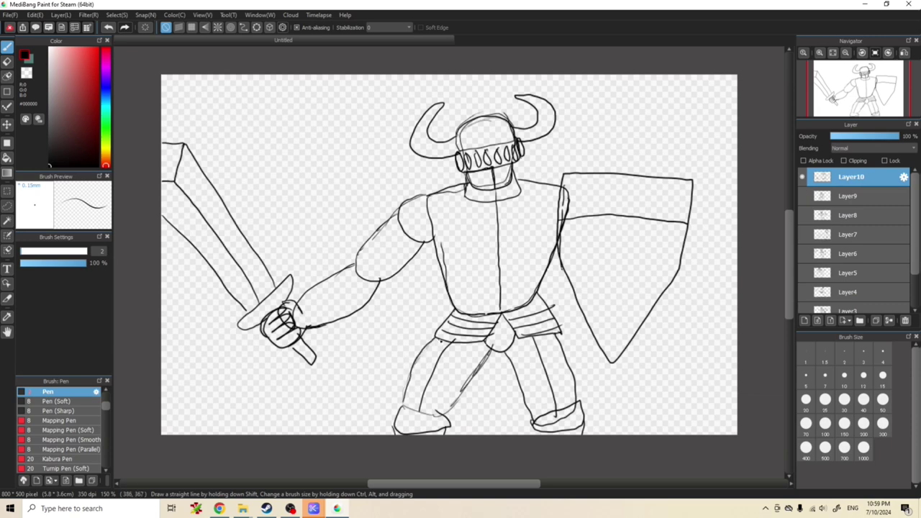
Erase the sword arm's inner shoulder curve, and draw a curved armor plate over each shoulder.
click(7, 62)
click(7, 47)
click(8, 62)
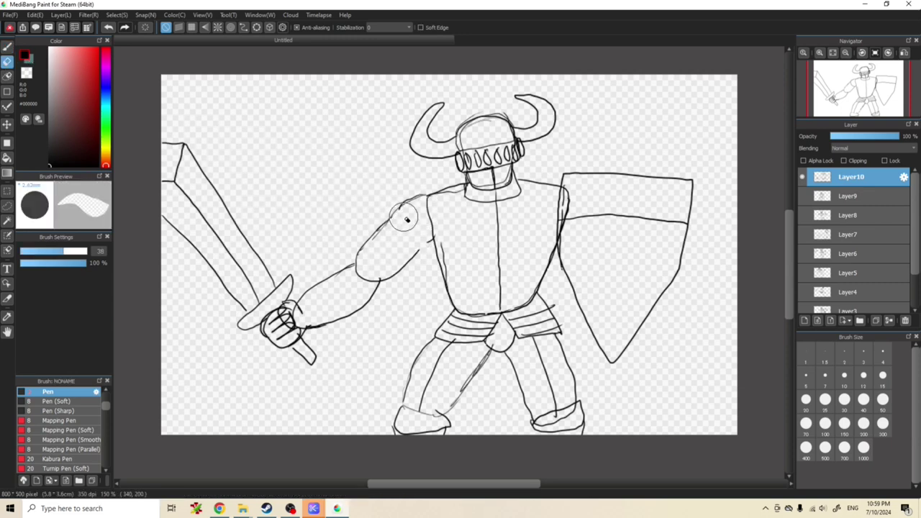
key(b)
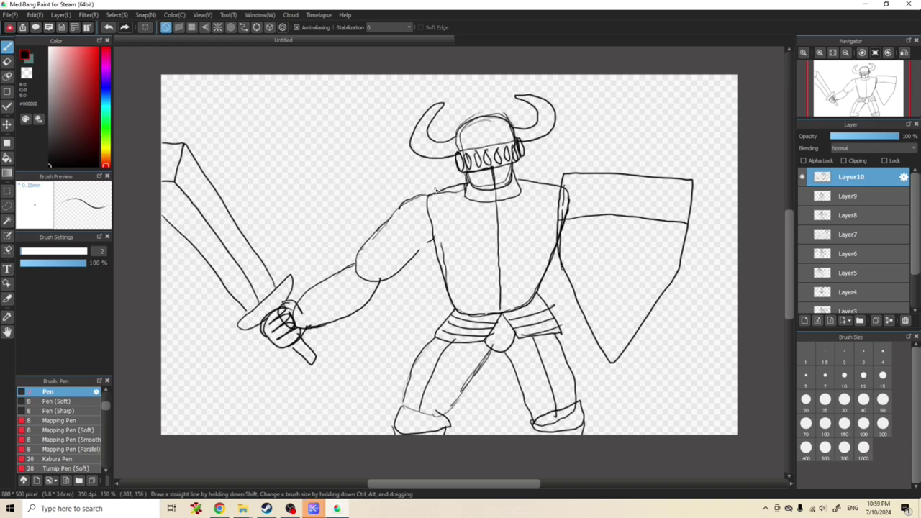
mouse_move(437, 188)
mouse_down()
mouse_move(409, 186)
mouse_move(386, 216)
mouse_move(435, 230)
mouse_move(452, 206)
mouse_move(453, 183)
mouse_move(433, 177)
mouse_move(399, 190)
mouse_move(385, 223)
mouse_move(380, 216)
mouse_move(455, 207)
mouse_up()
mouse_move(538, 181)
mouse_down()
mouse_move(565, 178)
mouse_move(560, 203)
mouse_move(555, 194)
mouse_move(564, 200)
mouse_up()
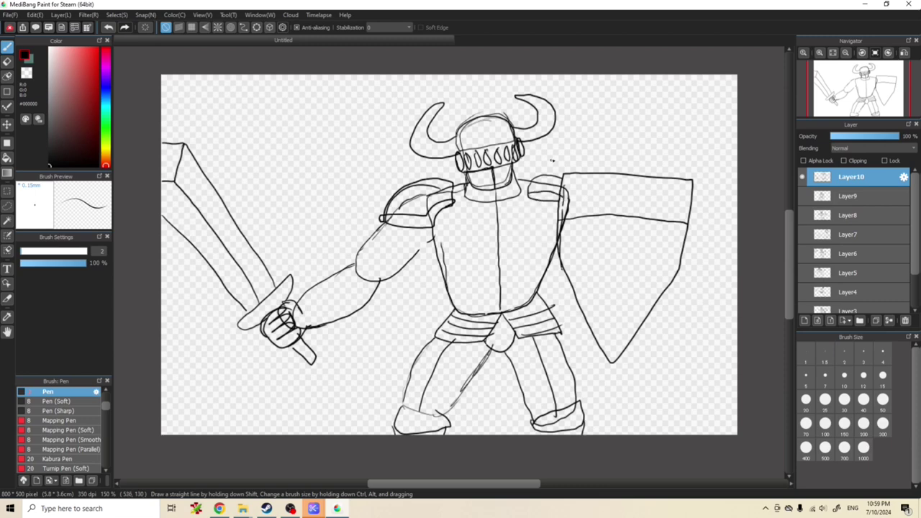
key(ctrl+z)
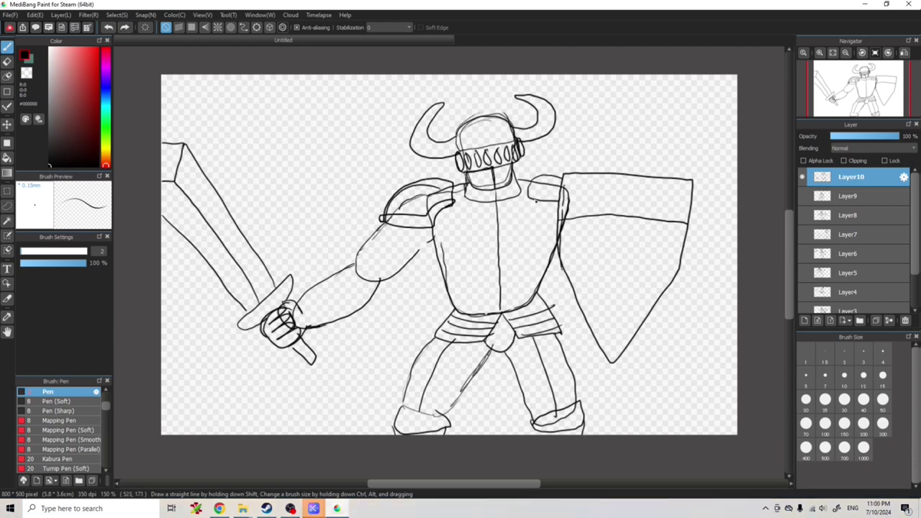
drag(529, 201, 563, 216)
Erase the overlapping torso and shoulder lines inside the shield, and redraw the shield's broken edge and cross line.
click(8, 61)
mouse_move(516, 198)
mouse_down()
mouse_move(547, 184)
mouse_move(566, 195)
mouse_move(573, 219)
mouse_up()
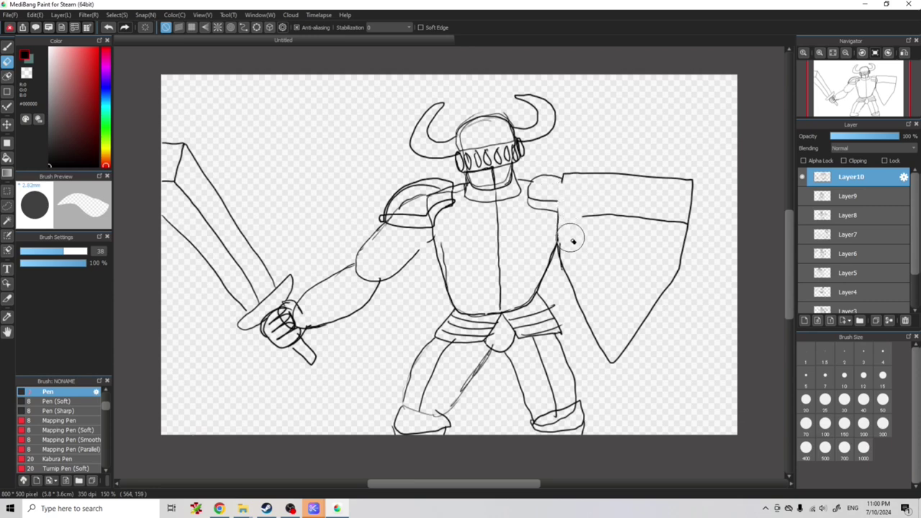
click(7, 47)
mouse_move(583, 217)
mouse_down()
mouse_move(559, 220)
mouse_move(565, 174)
mouse_up()
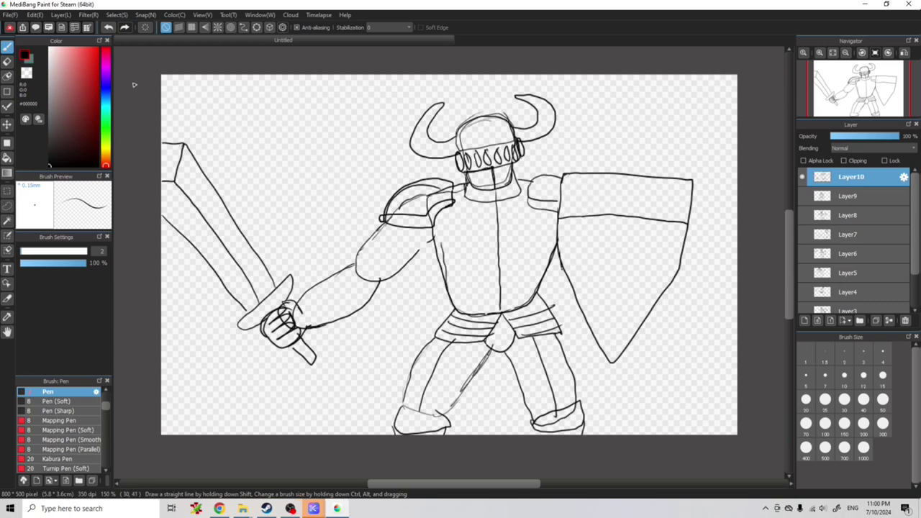
Erase the extra inner lines from the shoulder plate on the sword arm.
click(7, 61)
mouse_move(394, 214)
mouse_down()
mouse_move(438, 192)
mouse_move(427, 204)
mouse_move(438, 192)
mouse_move(413, 195)
mouse_move(401, 209)
mouse_move(426, 170)
mouse_move(399, 186)
mouse_move(385, 216)
mouse_move(382, 209)
mouse_move(412, 184)
mouse_move(438, 179)
mouse_up()
click(7, 48)
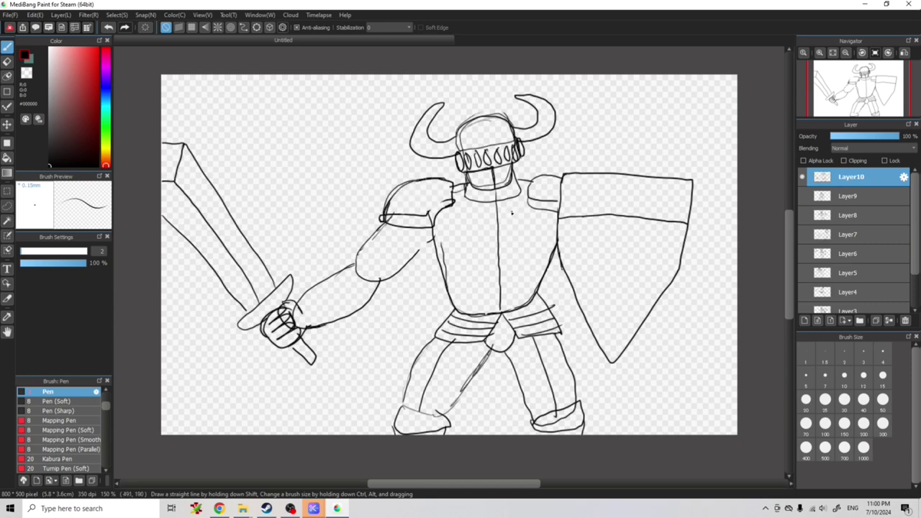
Clean up and redraw the chin and collar lines, and add an elbow band and inner contour to the sword arm.
key(e)
mouse_move(498, 201)
mouse_down()
mouse_move(488, 178)
mouse_move(477, 183)
mouse_move(509, 175)
mouse_move(471, 186)
mouse_move(482, 194)
mouse_move(495, 182)
mouse_move(498, 191)
mouse_move(515, 182)
mouse_move(516, 162)
mouse_move(496, 191)
mouse_up()
click(7, 48)
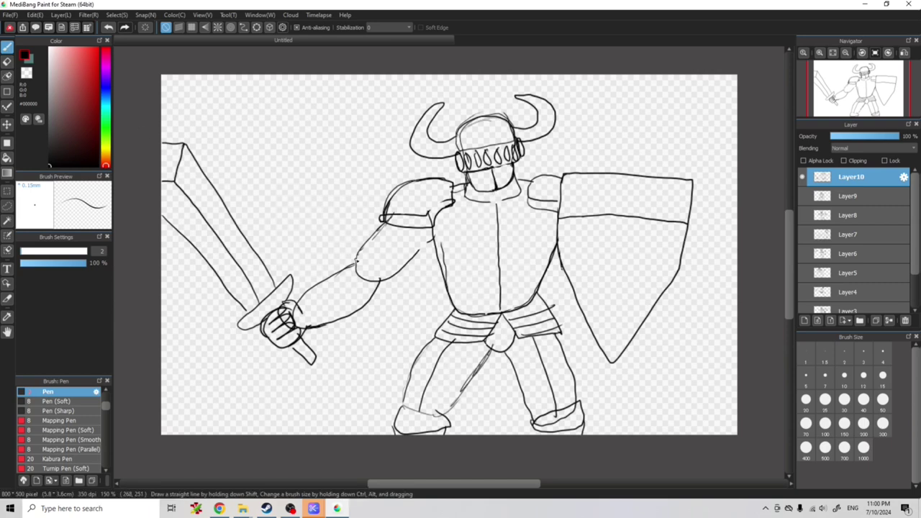
mouse_move(355, 263)
mouse_down()
mouse_move(372, 298)
mouse_move(362, 259)
mouse_move(354, 264)
mouse_move(367, 286)
mouse_move(401, 228)
mouse_up()
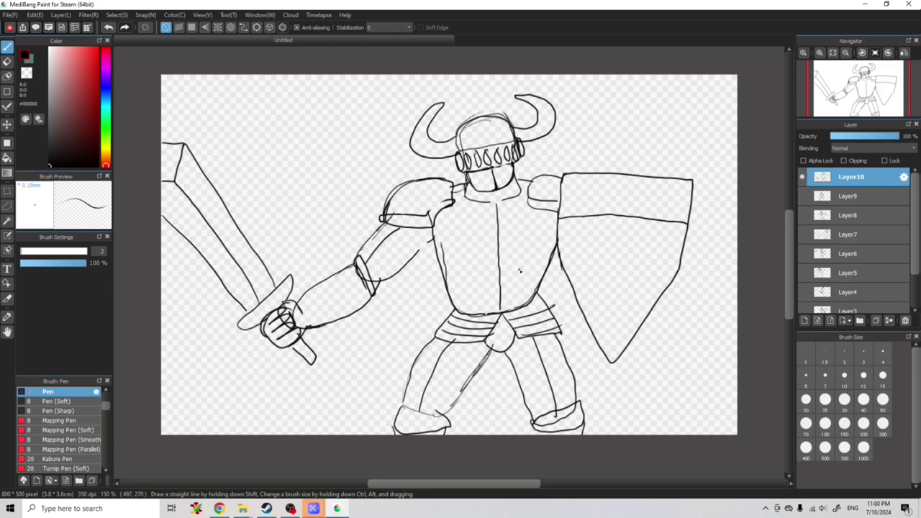
Check the ChatGPT idea list in the browser for the next figure to draw, and return to MediBang Paint.
click(219, 510)
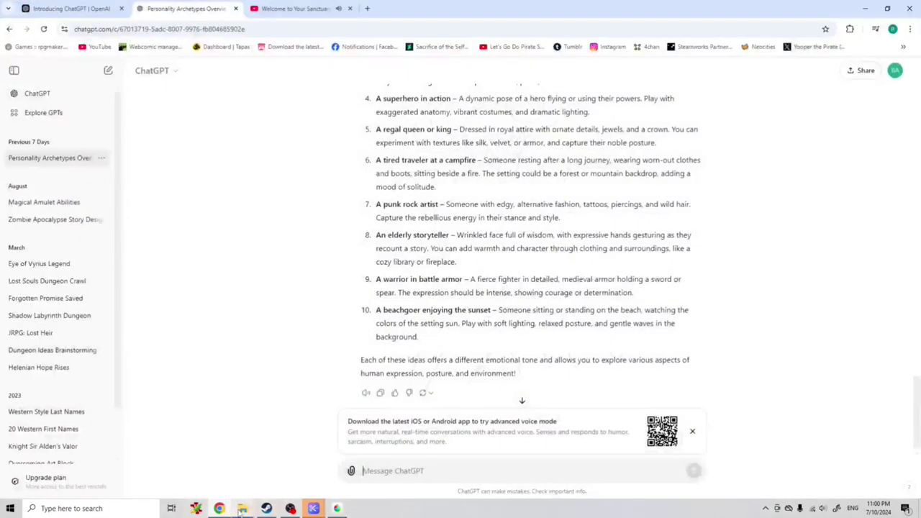
mouse_move(243, 509)
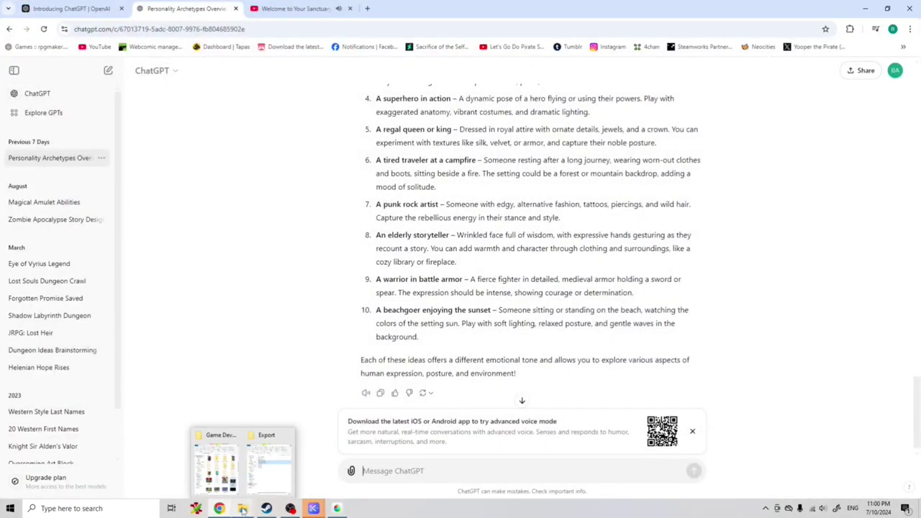
click(865, 8)
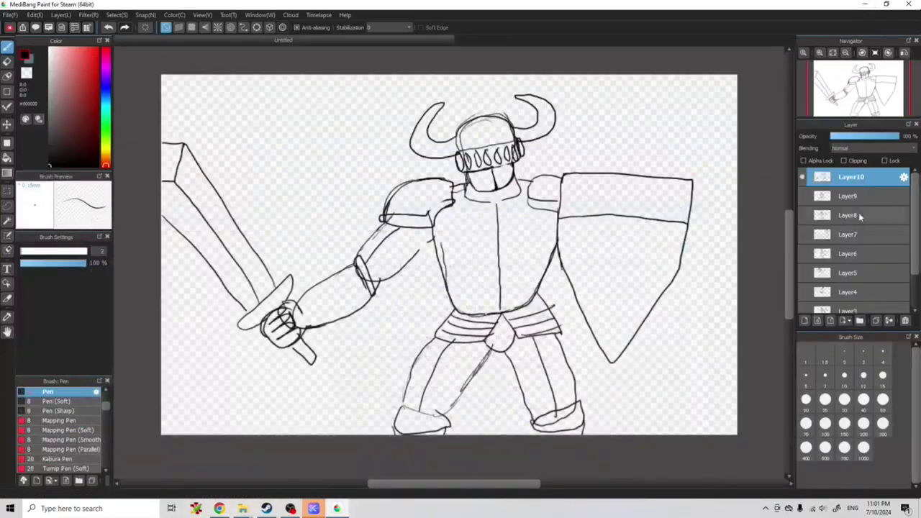
On a new layer with the warrior's layer hidden, sketch the chest circles, torso, hips and legs of a reclining woman.
click(805, 321)
click(802, 196)
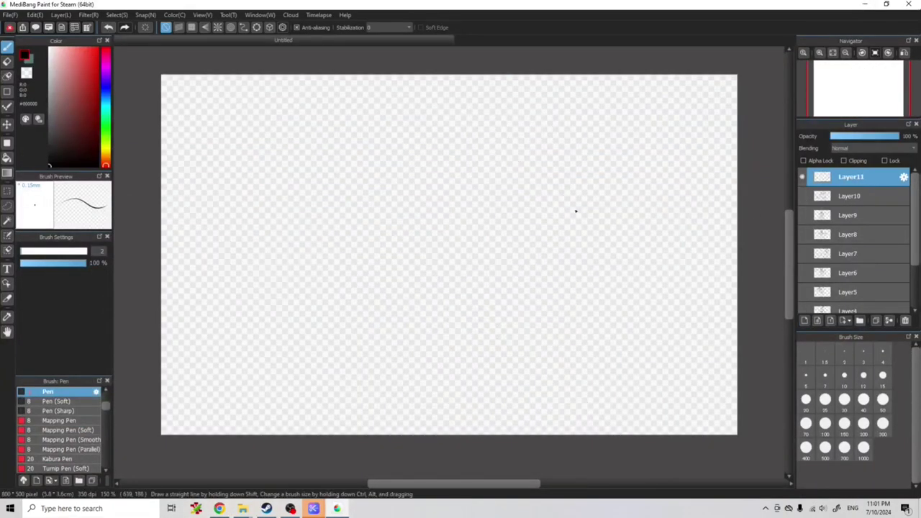
mouse_move(326, 272)
mouse_down()
mouse_move(440, 209)
mouse_move(485, 204)
mouse_move(427, 189)
mouse_move(415, 218)
mouse_move(433, 243)
mouse_move(463, 236)
mouse_move(468, 196)
mouse_move(434, 187)
mouse_move(409, 208)
mouse_move(413, 234)
mouse_move(434, 246)
mouse_move(463, 234)
mouse_move(470, 207)
mouse_move(429, 230)
mouse_move(434, 257)
mouse_move(454, 268)
mouse_move(481, 257)
mouse_move(485, 234)
mouse_move(469, 210)
mouse_move(441, 210)
mouse_move(427, 226)
mouse_move(432, 262)
mouse_up()
mouse_move(405, 223)
mouse_down()
mouse_move(355, 246)
mouse_move(279, 251)
mouse_move(254, 273)
mouse_move(220, 358)
mouse_up()
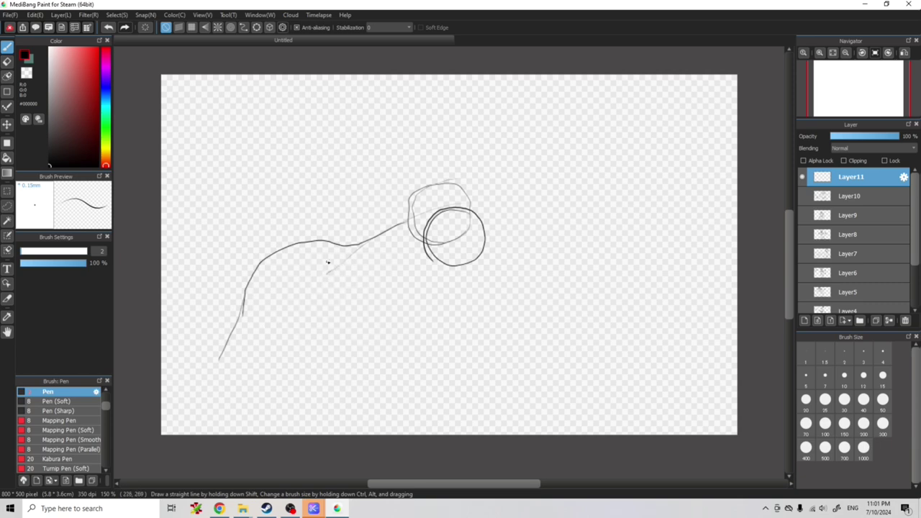
drag(315, 241, 353, 307)
drag(324, 279, 280, 380)
mouse_move(248, 301)
mouse_down()
mouse_move(247, 372)
mouse_move(227, 396)
mouse_move(207, 389)
mouse_move(182, 434)
mouse_move(193, 442)
mouse_move(213, 431)
mouse_move(284, 374)
mouse_up()
mouse_move(352, 297)
mouse_down()
mouse_move(323, 350)
mouse_move(359, 316)
mouse_move(423, 292)
mouse_move(491, 281)
mouse_move(547, 297)
mouse_up()
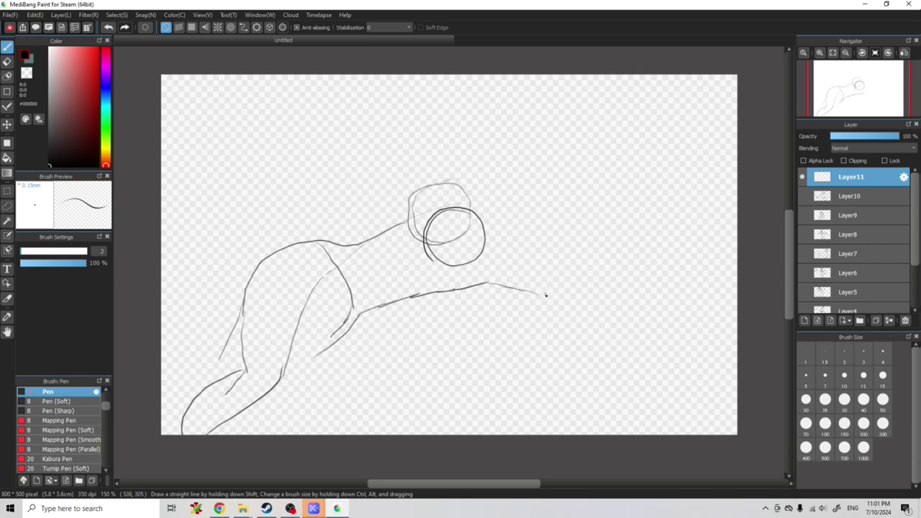
Draw the arm resting across the waist with its fingers, outline the bent lower arm, and darken the chest, waist and leg contours.
mouse_move(417, 190)
mouse_down()
mouse_move(379, 211)
mouse_move(372, 242)
mouse_move(409, 303)
mouse_move(429, 309)
mouse_up()
mouse_move(400, 224)
mouse_down()
mouse_move(444, 329)
mouse_move(435, 315)
mouse_move(438, 332)
mouse_move(422, 322)
mouse_move(422, 337)
mouse_move(400, 297)
mouse_up()
mouse_move(422, 235)
mouse_down()
mouse_move(415, 193)
mouse_move(450, 184)
mouse_move(475, 206)
mouse_up()
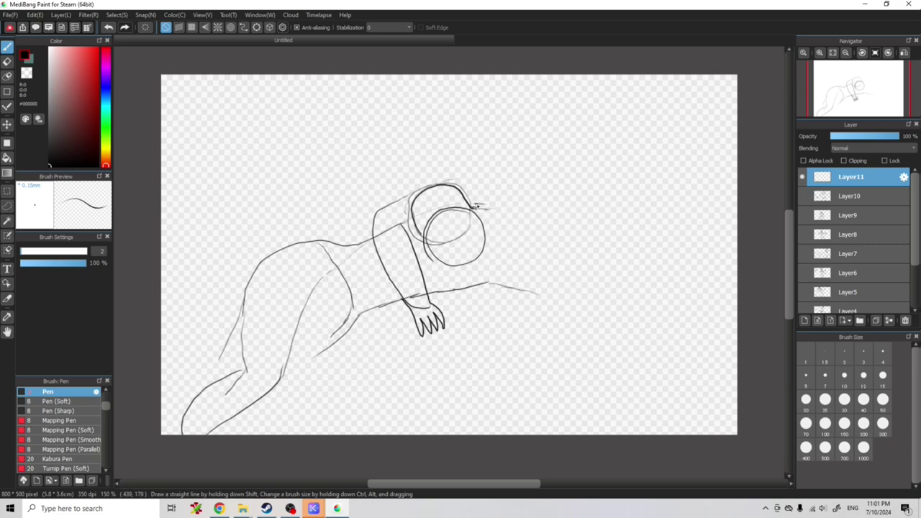
mouse_move(427, 298)
mouse_down()
mouse_move(541, 263)
mouse_move(581, 297)
mouse_move(545, 302)
mouse_move(497, 285)
mouse_up()
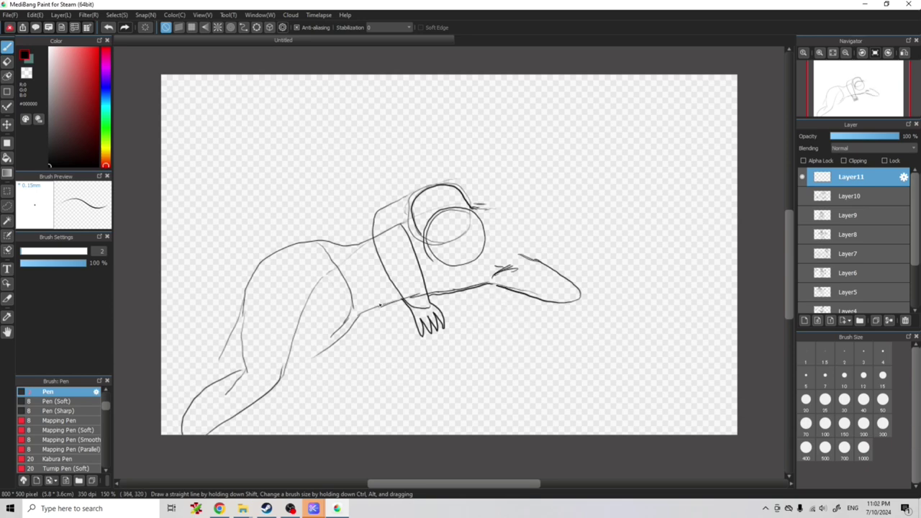
mouse_move(320, 281)
mouse_down()
mouse_move(280, 385)
mouse_move(271, 391)
mouse_move(228, 375)
mouse_move(180, 434)
mouse_up()
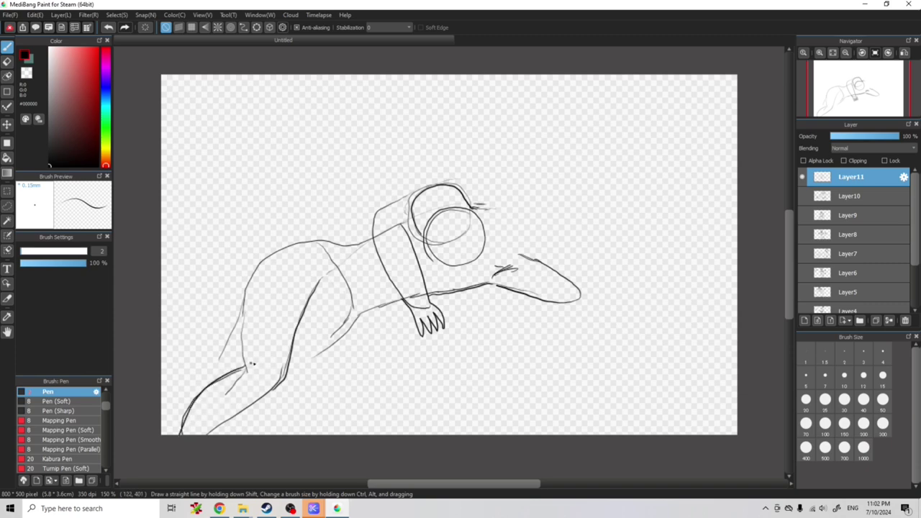
Draw the neck line and a tilted head facing the chest, with a closed eye, nose and smile.
drag(476, 206, 509, 205)
mouse_move(558, 173)
mouse_down()
mouse_move(518, 190)
mouse_move(506, 215)
mouse_move(558, 177)
mouse_move(580, 188)
mouse_move(586, 229)
mouse_move(531, 249)
mouse_move(503, 242)
mouse_move(513, 207)
mouse_move(532, 188)
mouse_move(562, 182)
mouse_move(580, 196)
mouse_move(581, 240)
mouse_move(529, 250)
mouse_move(512, 242)
mouse_move(526, 190)
mouse_move(571, 185)
mouse_up()
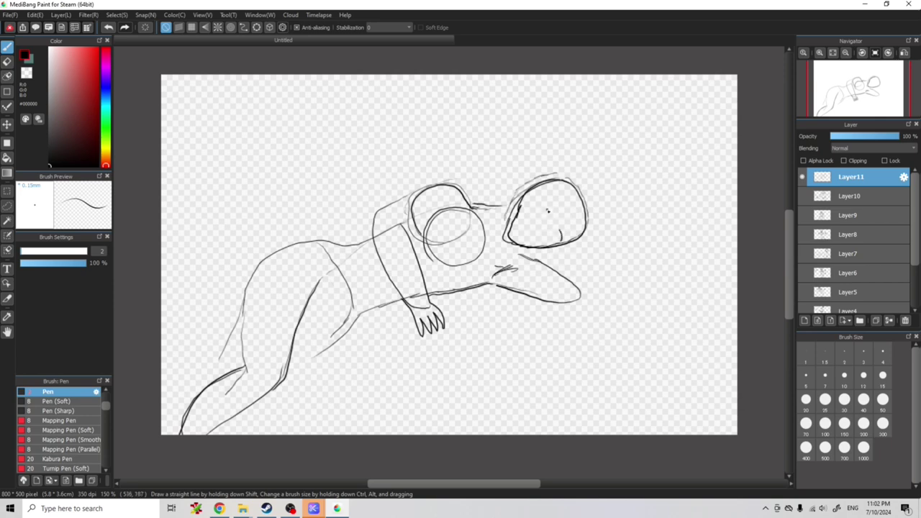
drag(552, 209, 554, 218)
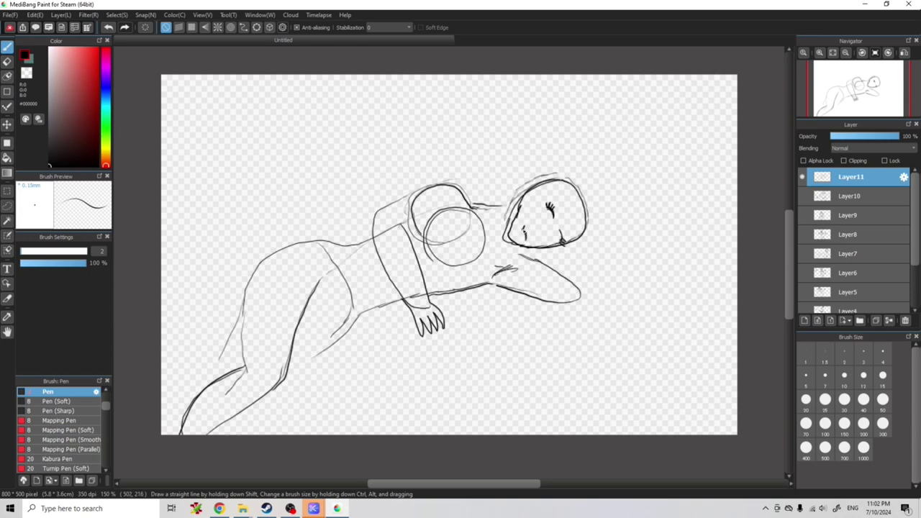
drag(551, 227, 544, 233)
Draw the upper ear at the head's edge, and erase the stray marks on the face and around the head outline.
drag(542, 198, 530, 196)
key(e)
drag(538, 205, 541, 198)
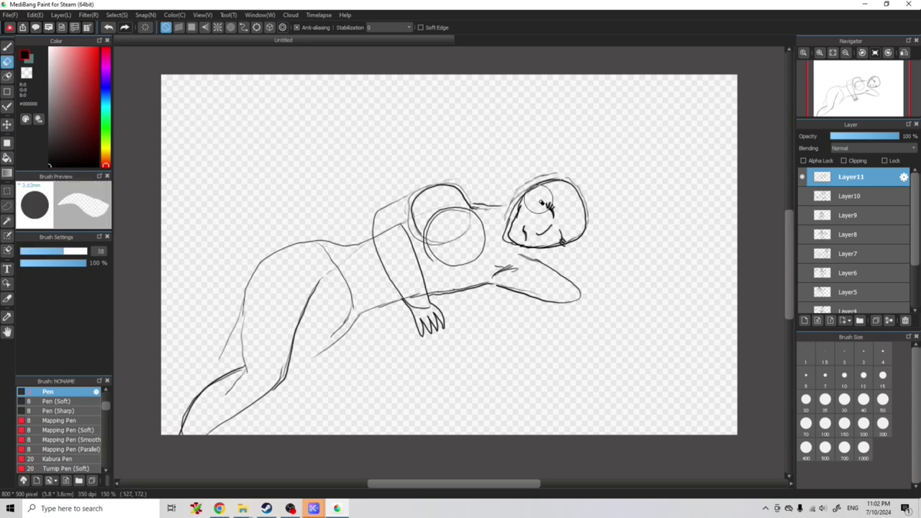
key(b)
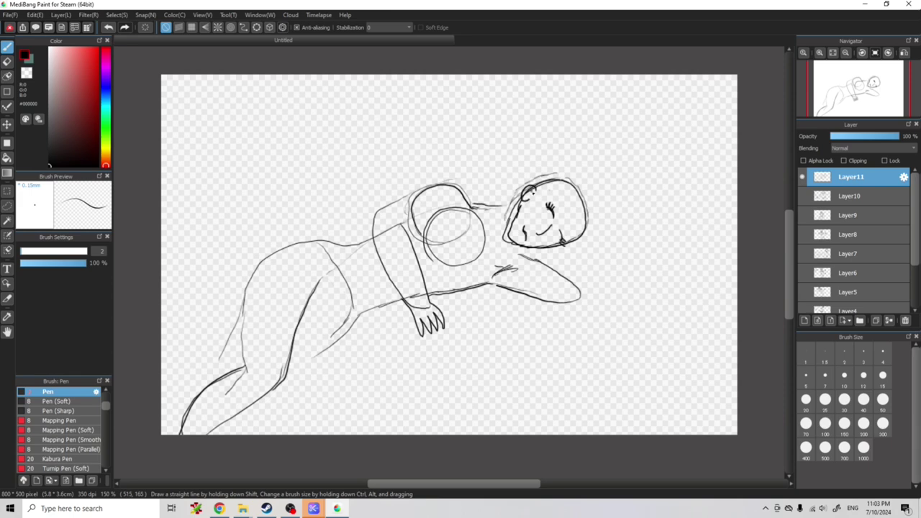
key(e)
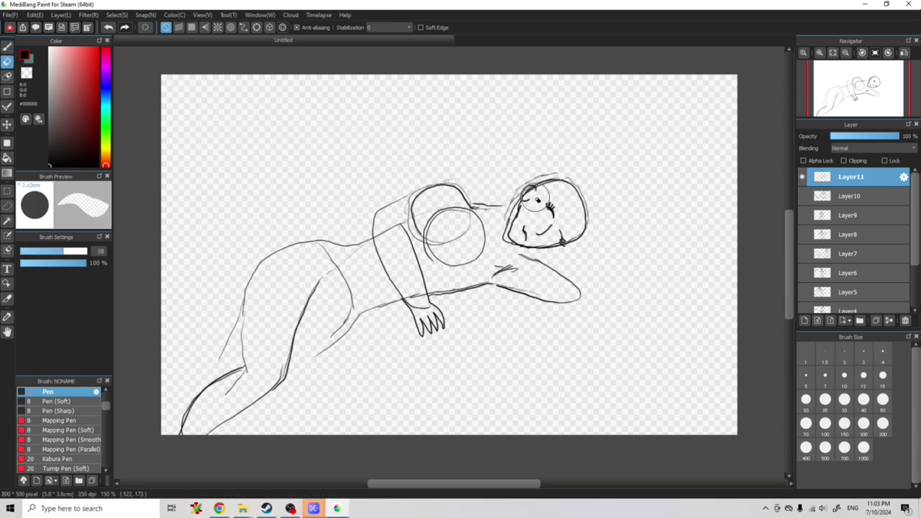
mouse_move(527, 194)
mouse_down()
mouse_move(536, 185)
mouse_move(510, 205)
mouse_move(500, 241)
mouse_move(551, 168)
mouse_move(580, 179)
mouse_move(596, 208)
mouse_move(594, 234)
mouse_move(579, 195)
mouse_move(554, 182)
mouse_move(534, 189)
mouse_move(505, 238)
mouse_move(522, 248)
mouse_up()
Draw the hair outline around the back of the head, the lower ear, and strand lines across the hair.
click(7, 46)
mouse_move(544, 186)
mouse_down()
mouse_move(520, 196)
mouse_move(537, 199)
mouse_move(528, 204)
mouse_move(554, 175)
mouse_move(582, 179)
mouse_move(599, 202)
mouse_move(598, 229)
mouse_move(550, 254)
mouse_up()
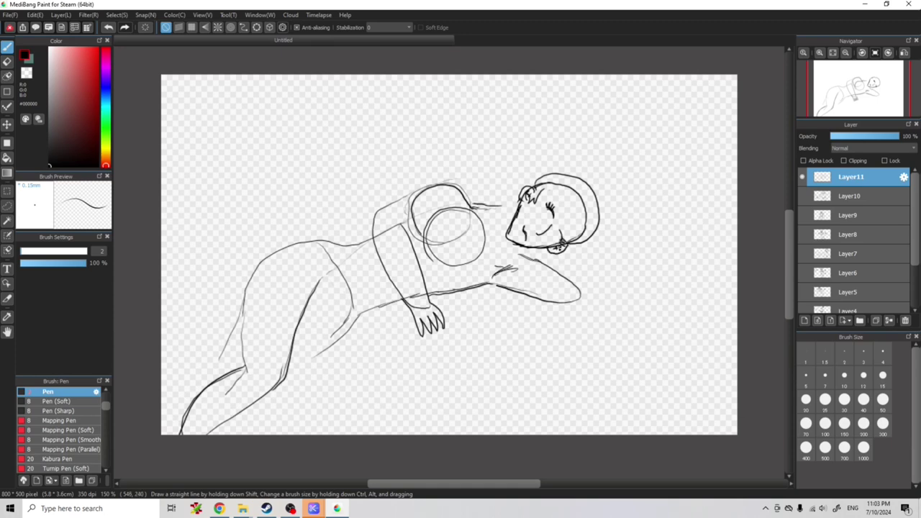
mouse_move(547, 190)
mouse_down()
mouse_move(567, 194)
mouse_move(592, 236)
mouse_up()
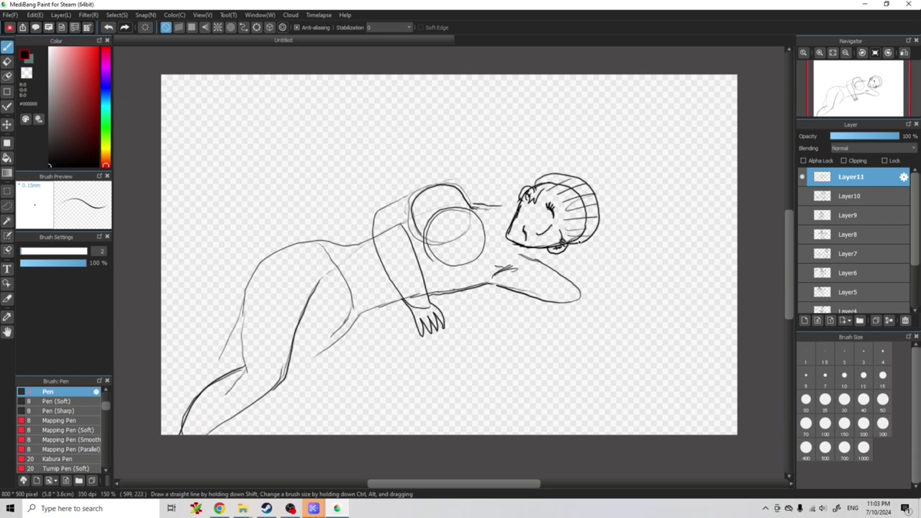
Erase the inner skull line and the strand lines inside the hair.
key(e)
mouse_move(558, 179)
mouse_down()
mouse_move(551, 186)
mouse_move(576, 190)
mouse_move(579, 229)
mouse_up()
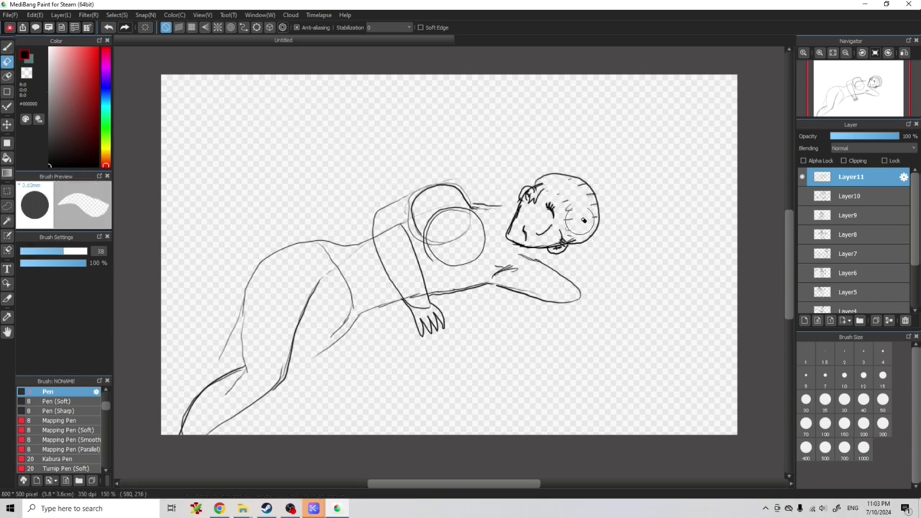
drag(553, 184, 570, 232)
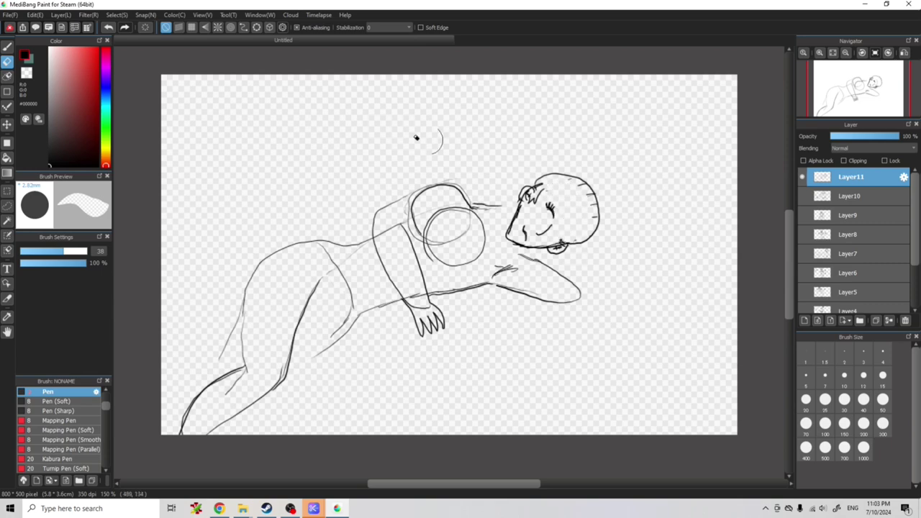
Redraw the hair strands, and add a tied ponytail with jagged ends curving above the head.
click(7, 46)
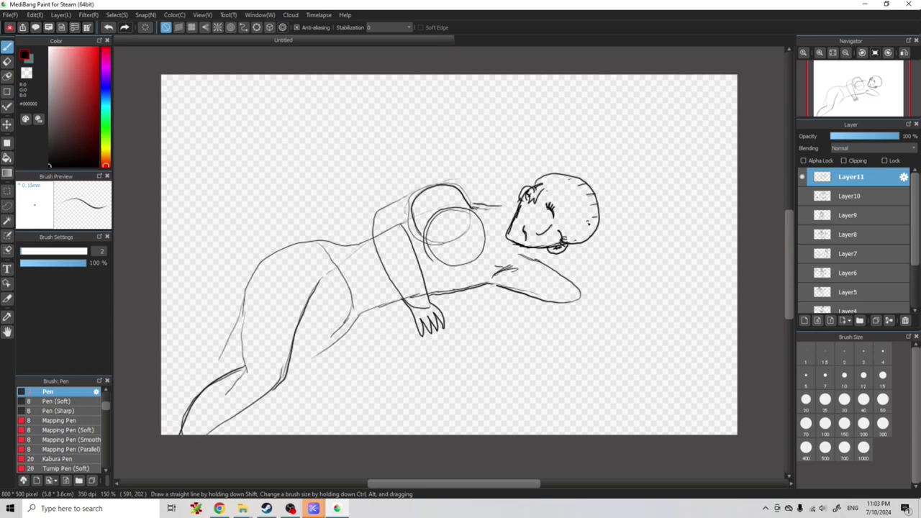
mouse_move(599, 217)
mouse_down()
mouse_move(580, 224)
mouse_move(566, 192)
mouse_move(548, 188)
mouse_up()
drag(597, 230, 572, 242)
mouse_move(567, 174)
mouse_down()
mouse_move(541, 134)
mouse_move(488, 171)
mouse_move(506, 165)
mouse_move(512, 184)
mouse_move(569, 170)
mouse_up()
Draw a curve from the back of the head to the elbow, and add the second leg and bikini bottom.
mouse_move(592, 244)
mouse_down()
mouse_move(612, 254)
mouse_move(606, 284)
mouse_move(577, 293)
mouse_up()
mouse_move(442, 213)
mouse_down()
mouse_move(420, 240)
mouse_move(431, 260)
mouse_up()
mouse_move(350, 320)
mouse_down()
mouse_move(336, 338)
mouse_move(352, 316)
mouse_move(318, 402)
mouse_move(247, 442)
mouse_up()
mouse_move(321, 246)
mouse_down()
mouse_move(318, 281)
mouse_move(293, 341)
mouse_move(325, 319)
mouse_move(361, 319)
mouse_move(330, 277)
mouse_move(322, 242)
mouse_move(317, 272)
mouse_up()
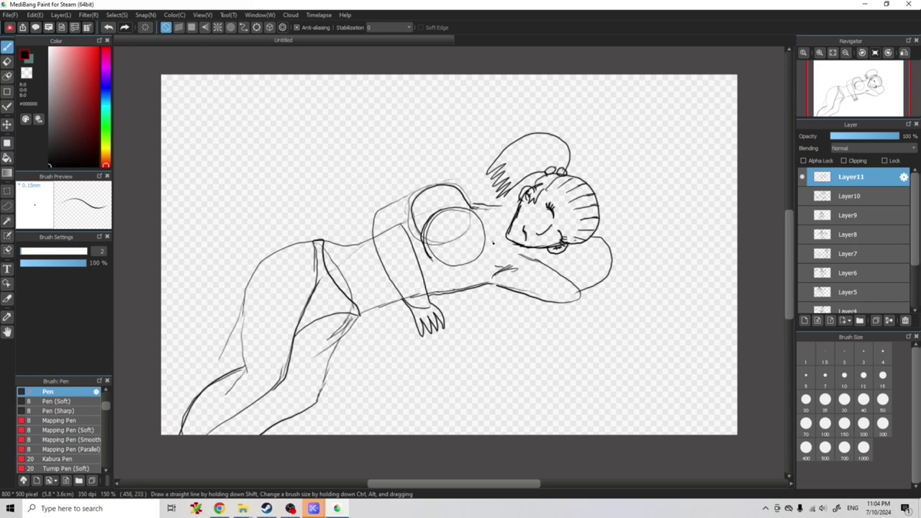
Draw the bikini top's straps and side lines, and reinforce the neck and shoulder contours.
mouse_move(486, 243)
mouse_down()
mouse_move(520, 251)
mouse_move(505, 251)
mouse_move(522, 260)
mouse_move(484, 243)
mouse_move(484, 262)
mouse_move(465, 292)
mouse_up()
drag(429, 258, 449, 294)
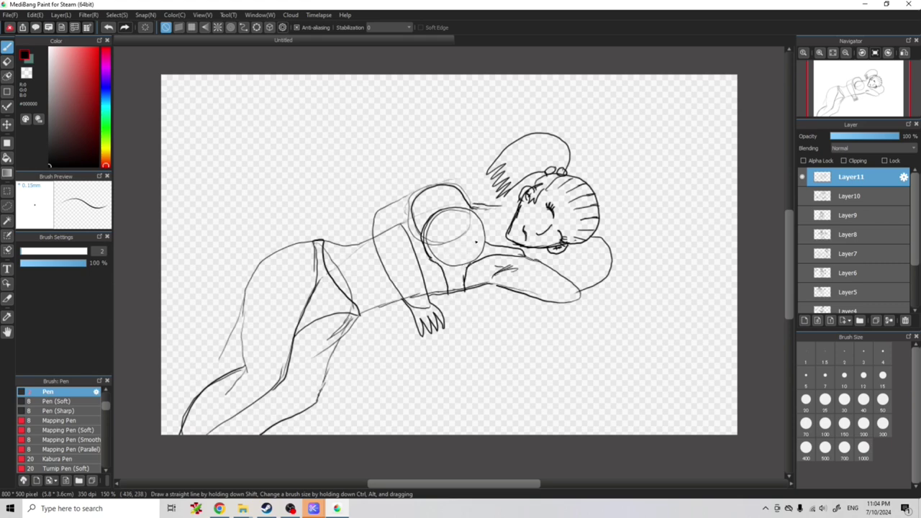
mouse_move(484, 246)
mouse_down()
mouse_move(454, 189)
mouse_move(462, 219)
mouse_move(473, 225)
mouse_move(487, 209)
mouse_move(515, 209)
mouse_move(490, 213)
mouse_move(480, 193)
mouse_move(460, 192)
mouse_move(393, 202)
mouse_move(373, 219)
mouse_move(377, 247)
mouse_move(404, 233)
mouse_up()
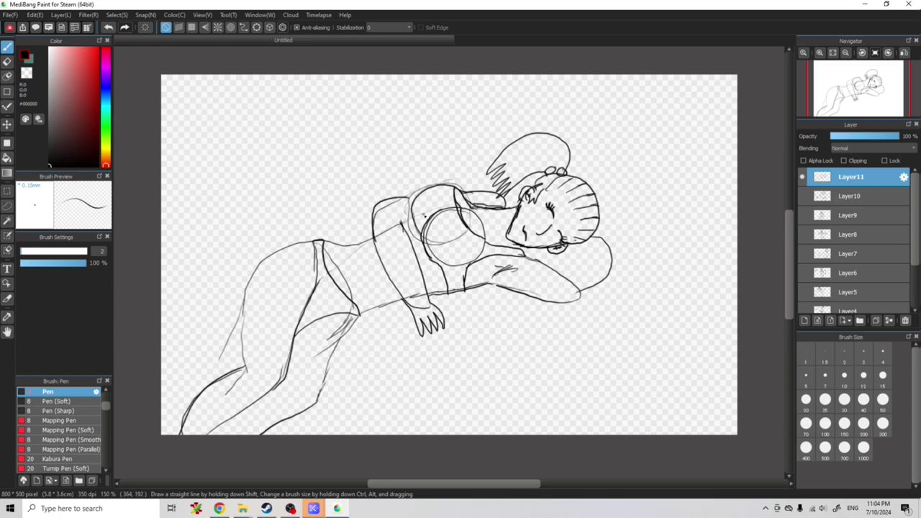
mouse_move(531, 215)
mouse_down()
mouse_move(527, 223)
mouse_move(504, 197)
mouse_move(507, 210)
mouse_up()
Outline a long beach towel around the figure with a pole at its upper edge, and draw the lower arm's outstretched forearm and hand.
mouse_move(333, 431)
mouse_down()
mouse_move(721, 282)
mouse_move(669, 104)
mouse_move(638, 87)
mouse_move(598, 85)
mouse_move(438, 161)
mouse_move(211, 232)
mouse_move(190, 358)
mouse_up()
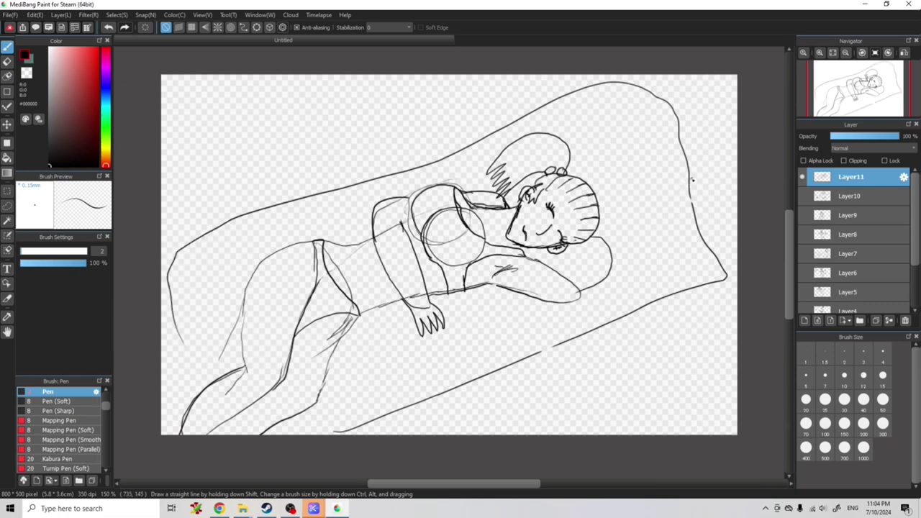
mouse_move(535, 81)
mouse_down()
mouse_move(527, 123)
mouse_move(546, 117)
mouse_move(556, 69)
mouse_up()
drag(569, 278, 669, 259)
mouse_move(584, 296)
mouse_down()
mouse_move(698, 266)
mouse_move(697, 255)
mouse_move(666, 250)
mouse_move(676, 252)
mouse_up()
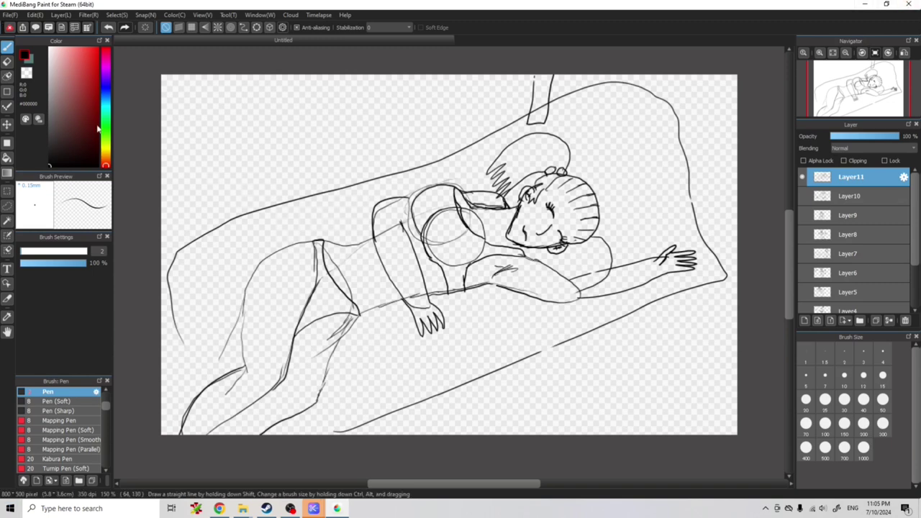
Save the drawing as 2 in the Random Characters folder.
click(6, 14)
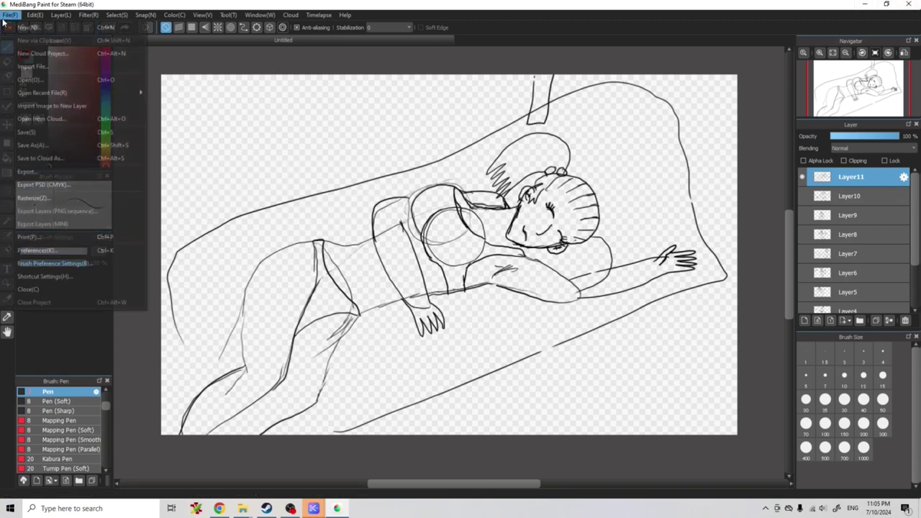
click(47, 136)
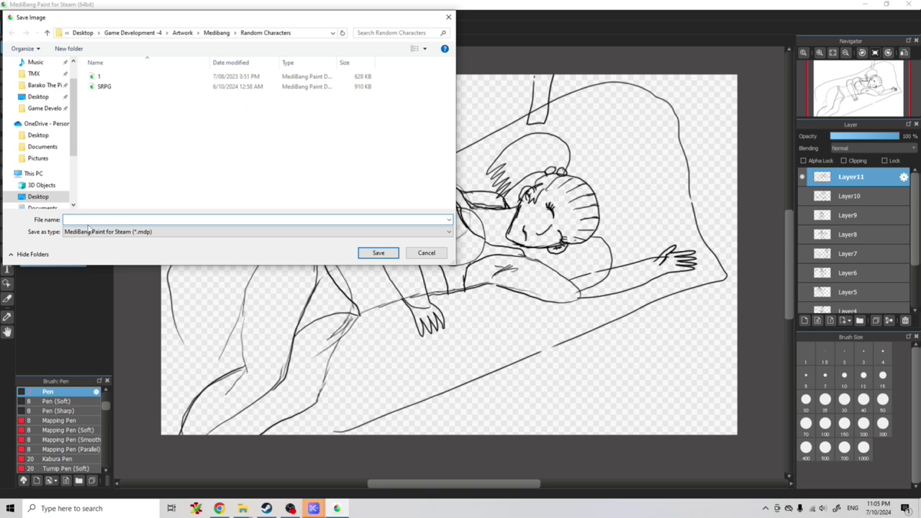
key(Return)
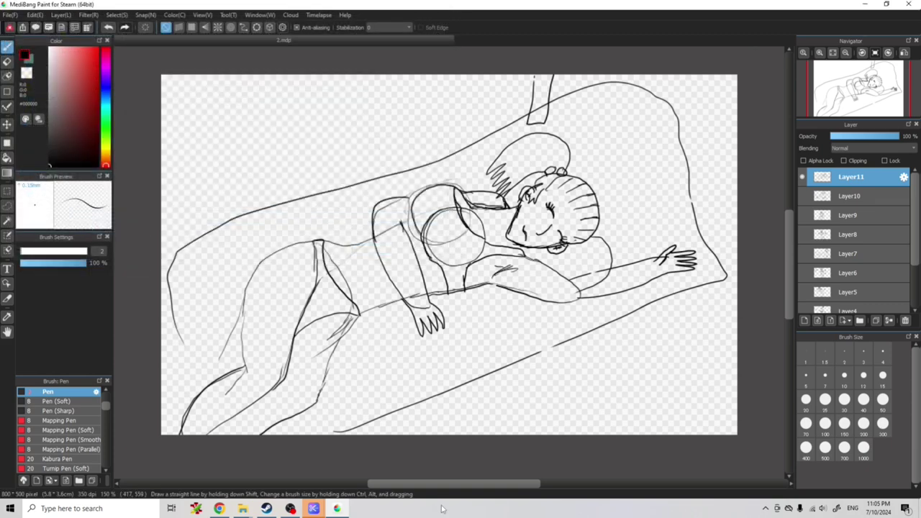
mouse_move(290, 508)
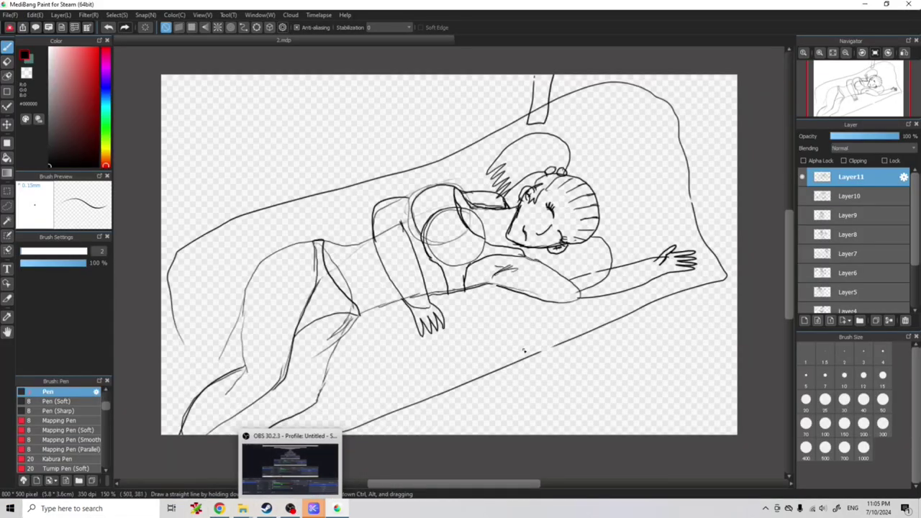
Hide Layer11 and review the drawings on Layer1, Layer2 and Layer3 one at a time.
click(802, 177)
scroll(856, 238, down, 3)
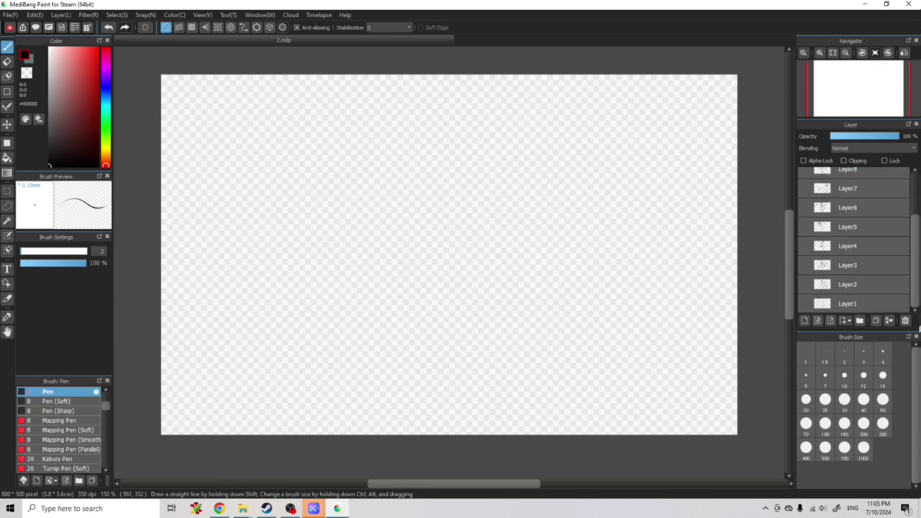
click(800, 304)
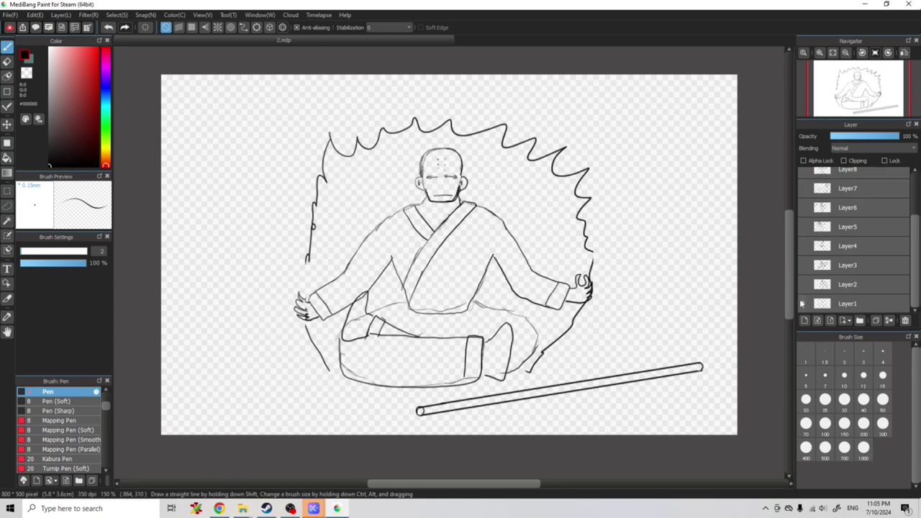
click(802, 304)
click(802, 285)
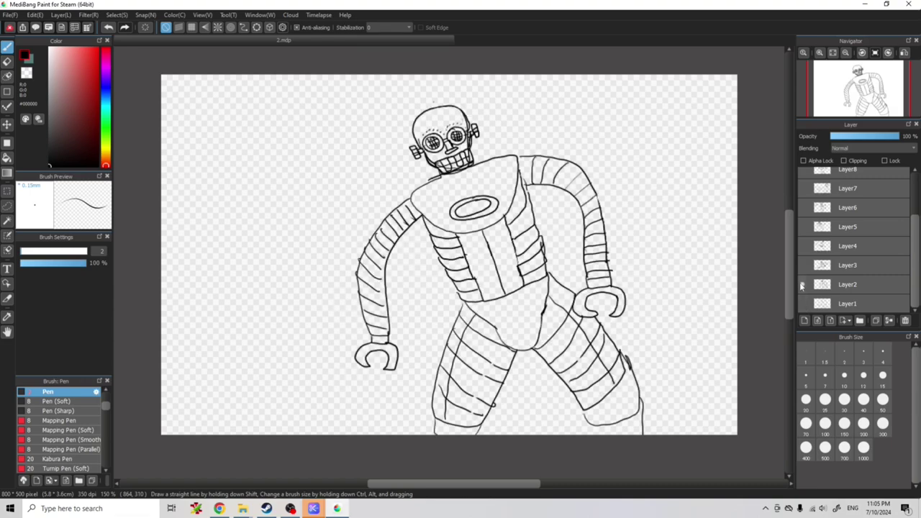
click(801, 285)
click(802, 266)
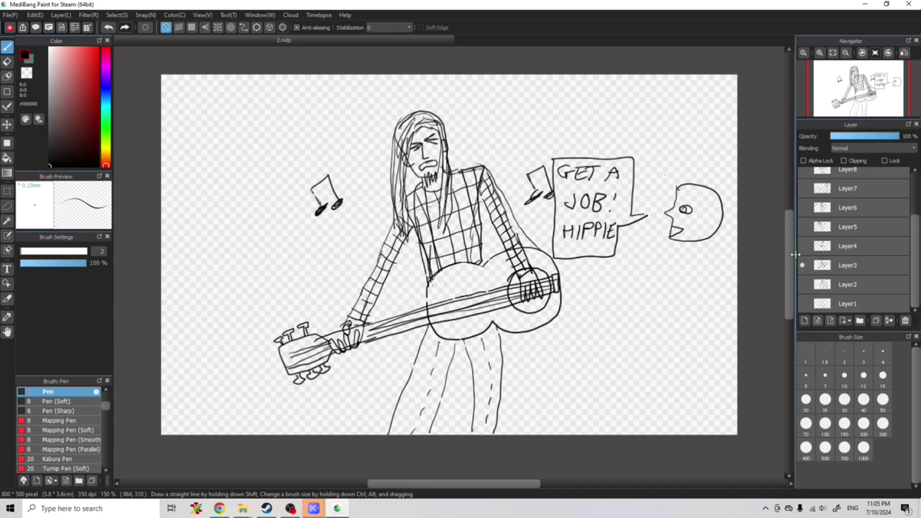
Review the drawings on Layer4 and Layer5 individually, hiding each one after viewing.
click(802, 265)
click(802, 246)
scroll(800, 256, up, 2)
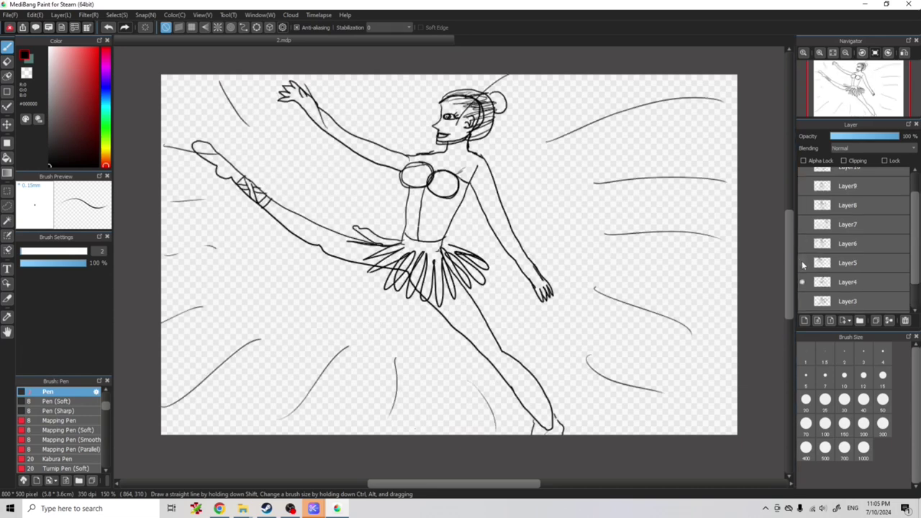
click(803, 282)
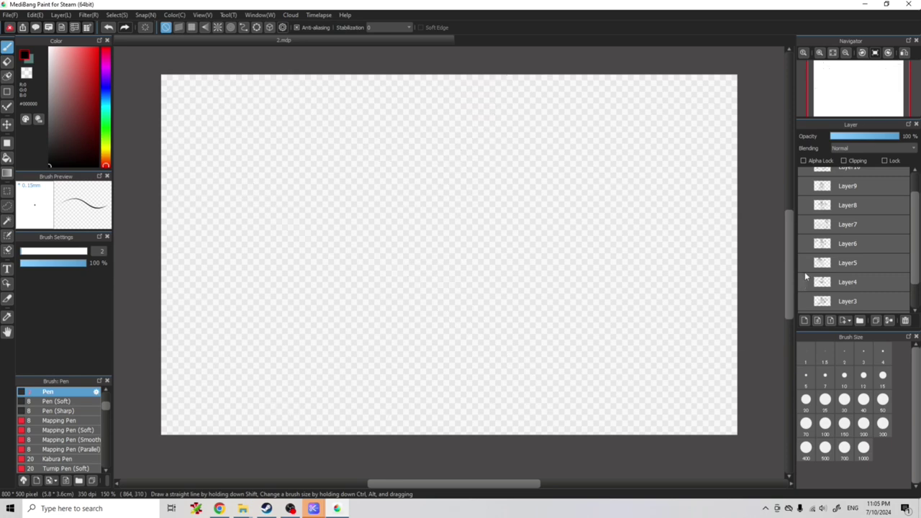
click(802, 262)
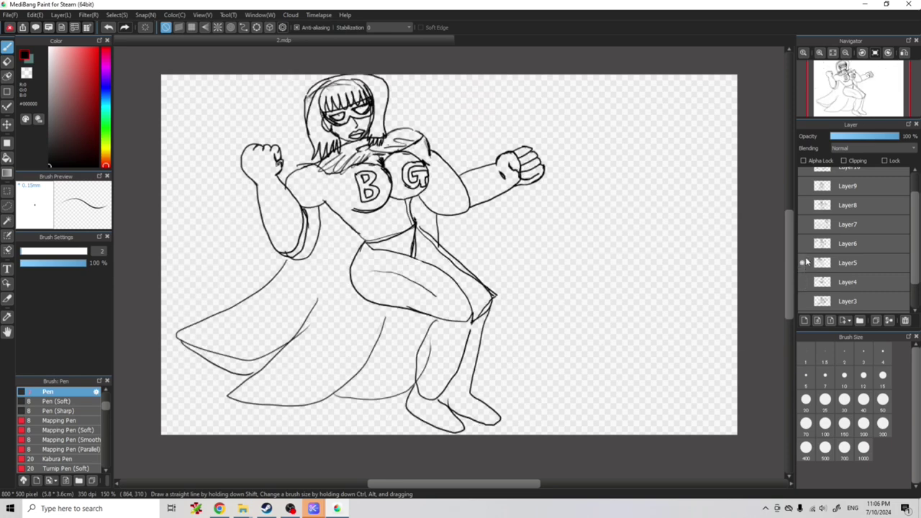
click(802, 262)
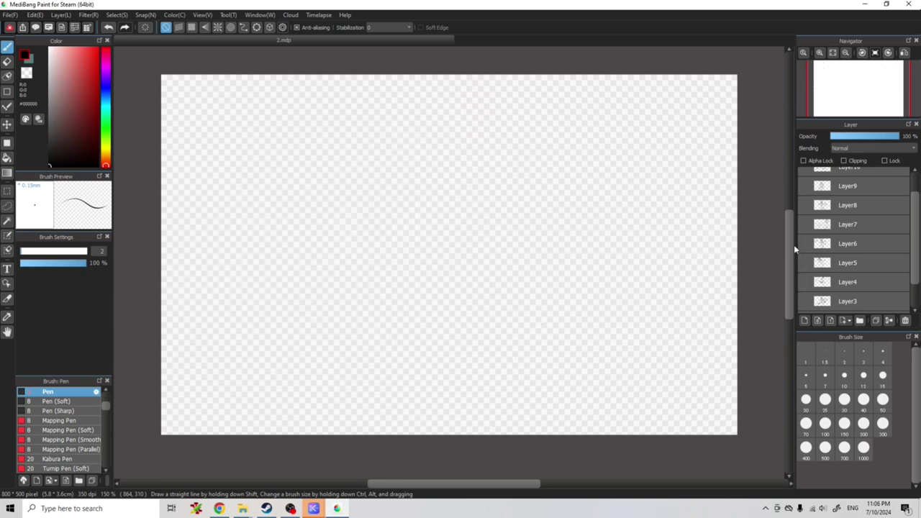
Show Layer6 and draw the rounded lower end of the scepter below the king's fist.
click(802, 244)
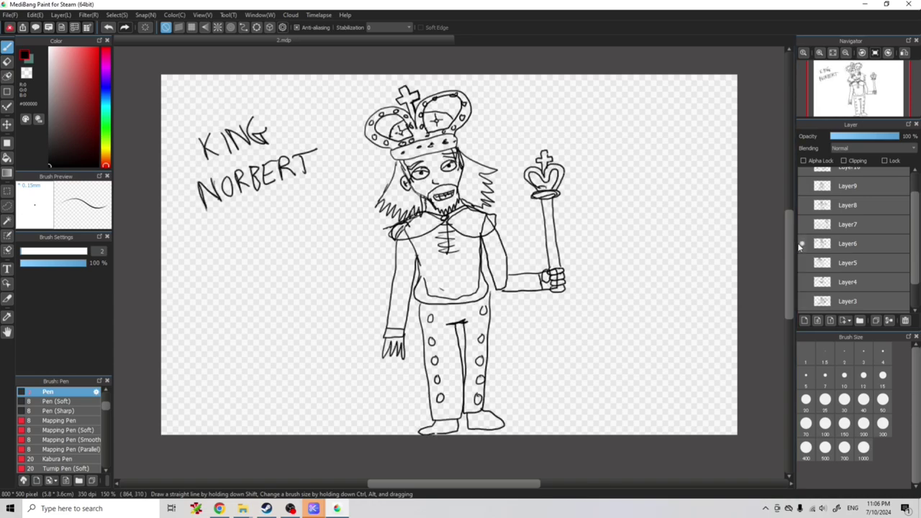
click(849, 243)
mouse_move(564, 292)
mouse_down()
mouse_move(564, 321)
mouse_move(552, 325)
mouse_move(554, 293)
mouse_up()
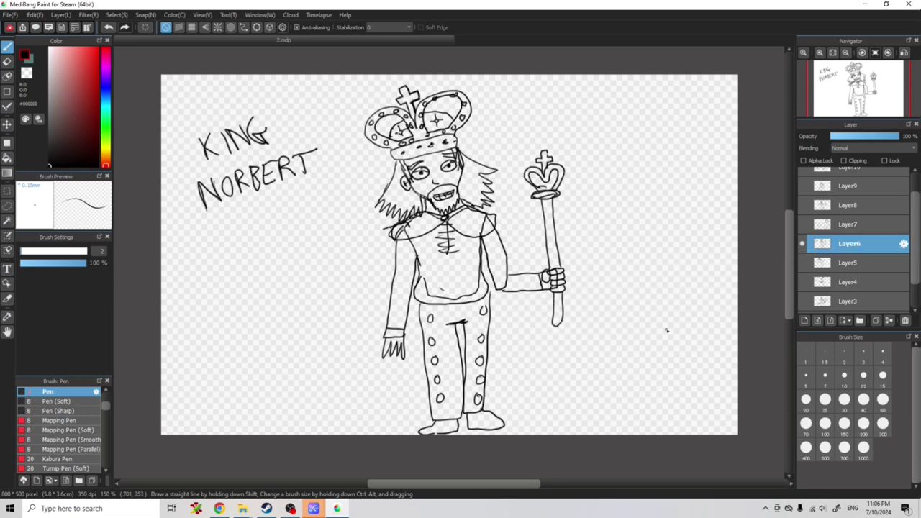
Show Layer7 in place of Layer6 and erase the stray lines inside the seated figure's raised shoulder.
click(802, 243)
click(803, 224)
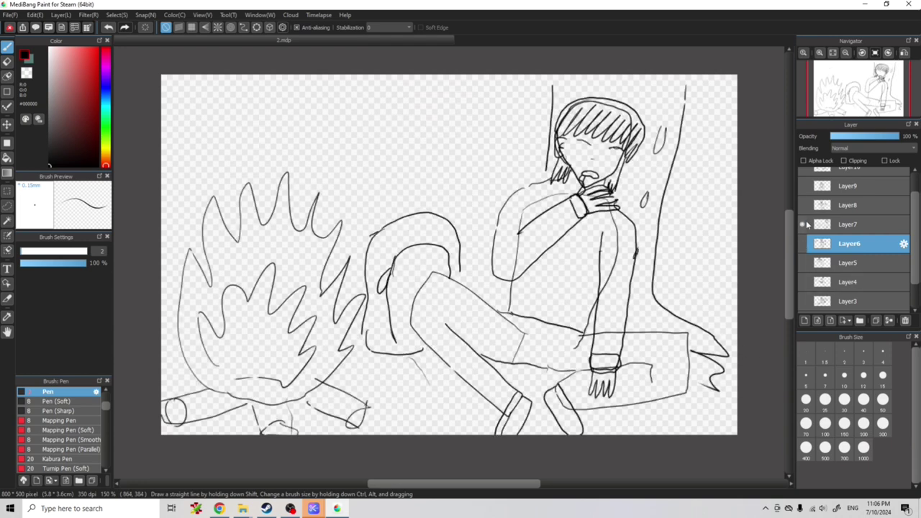
scroll(819, 252, up, 1)
scroll(820, 256, down, 2)
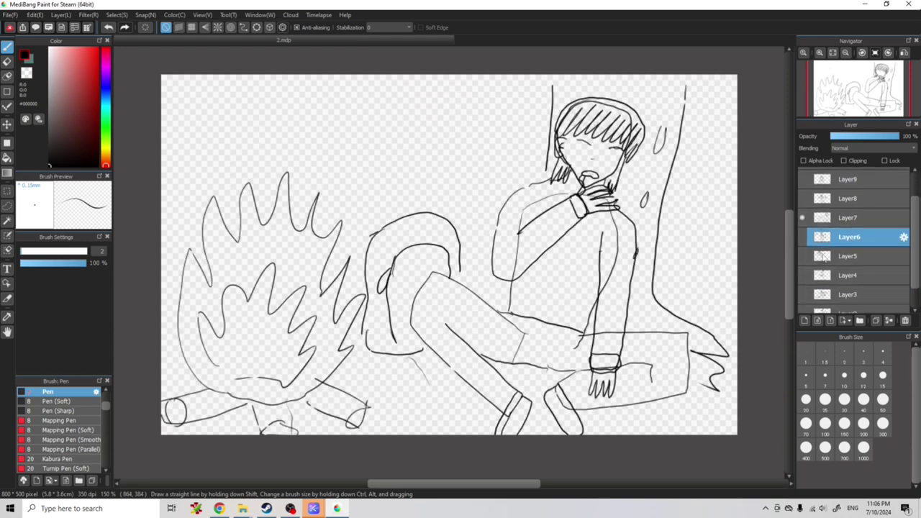
click(802, 217)
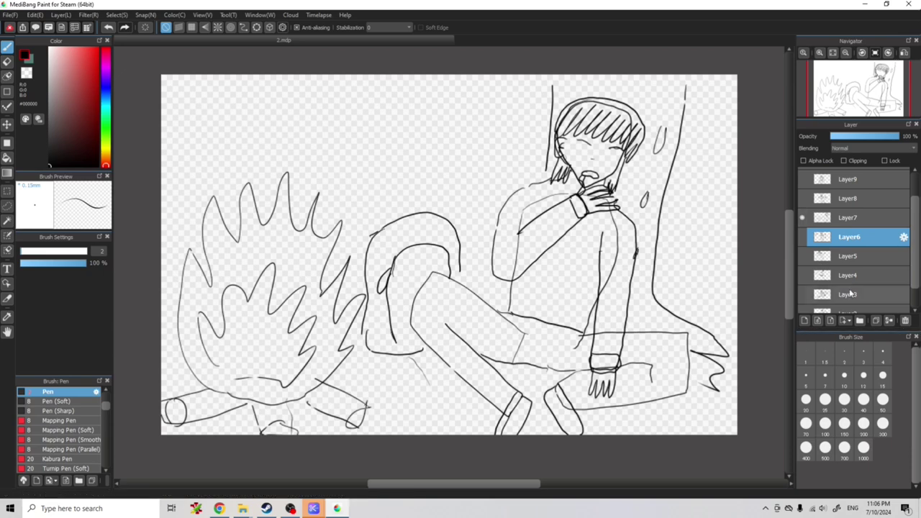
key(e)
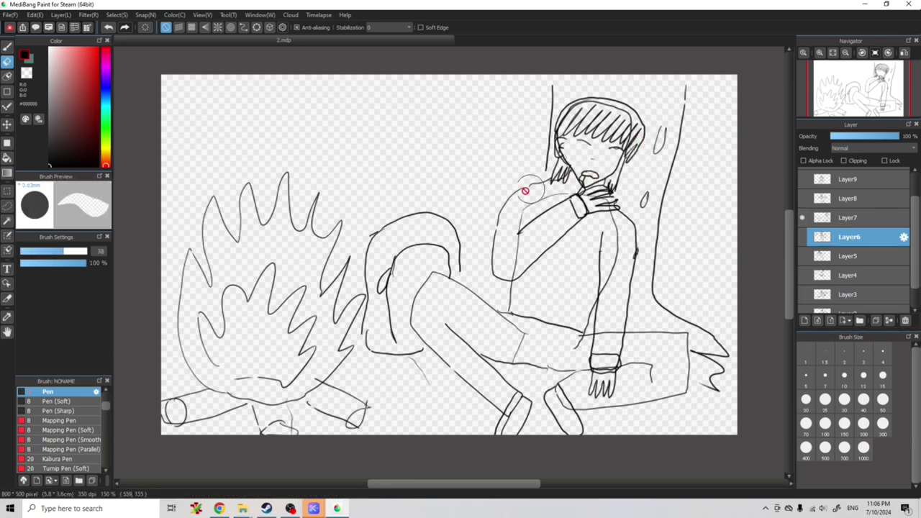
click(849, 217)
mouse_move(549, 201)
mouse_down()
mouse_move(532, 205)
mouse_move(583, 189)
mouse_up()
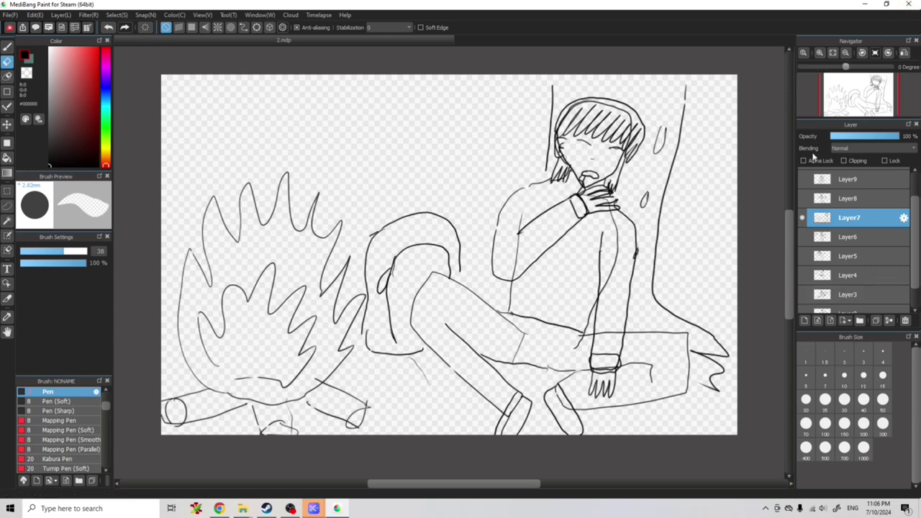
Hide Layer7 and review the drawings on Layer8 and Layer9 one at a time.
click(803, 218)
click(803, 198)
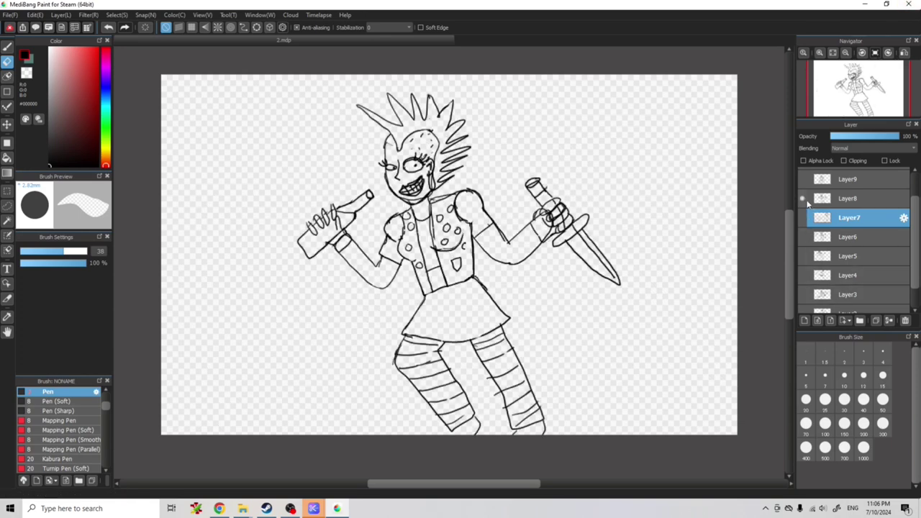
click(803, 198)
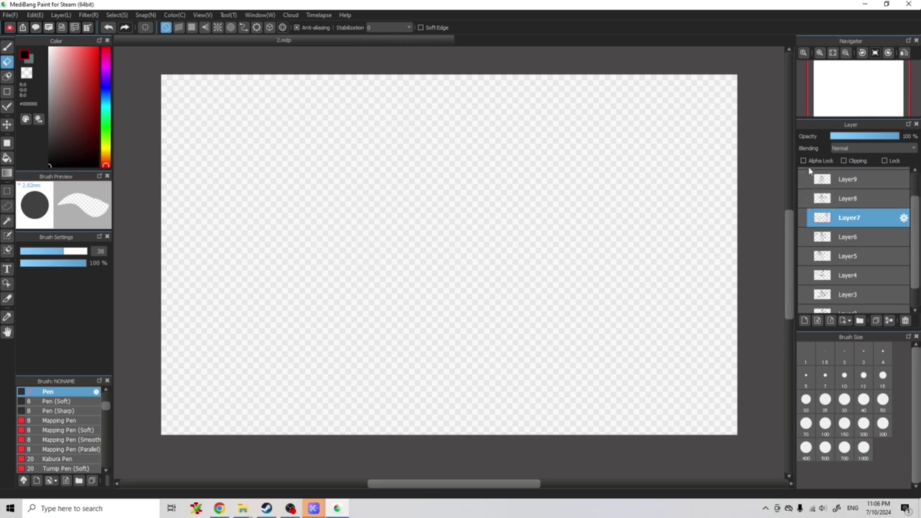
click(802, 180)
scroll(816, 216, up, 3)
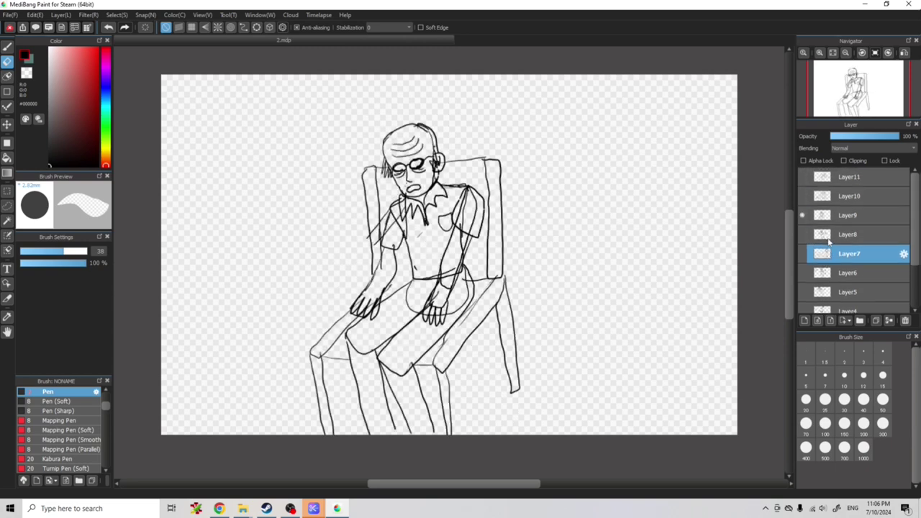
click(803, 215)
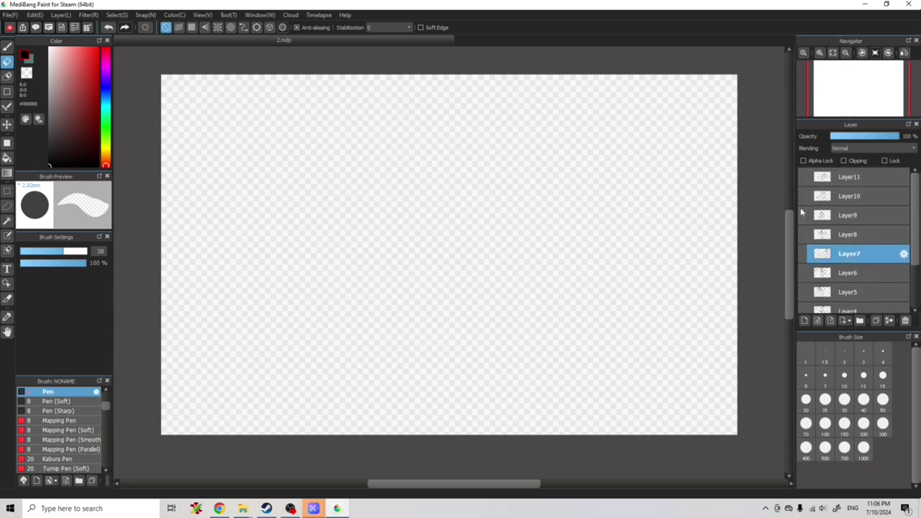
Review Layer10 and Layer11 individually, leave both hidden, and minimize the painting window.
click(803, 195)
click(803, 195)
click(803, 177)
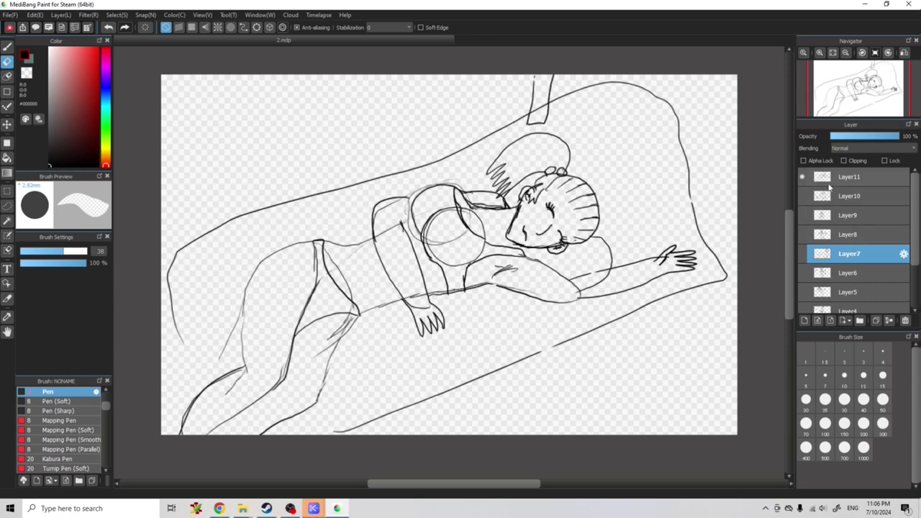
click(803, 177)
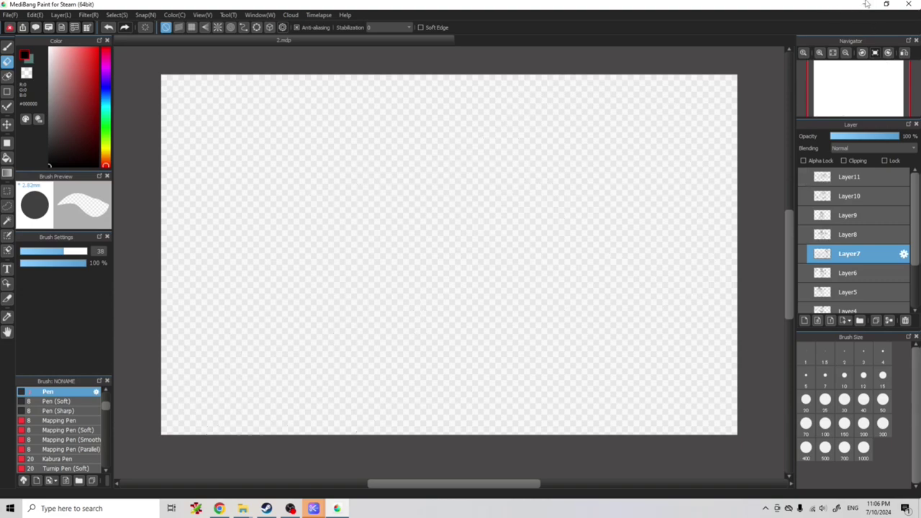
click(865, 4)
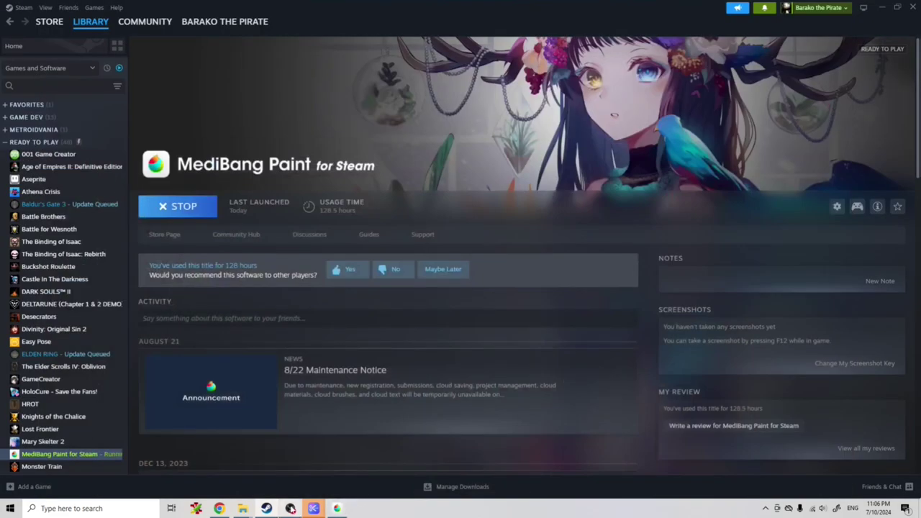